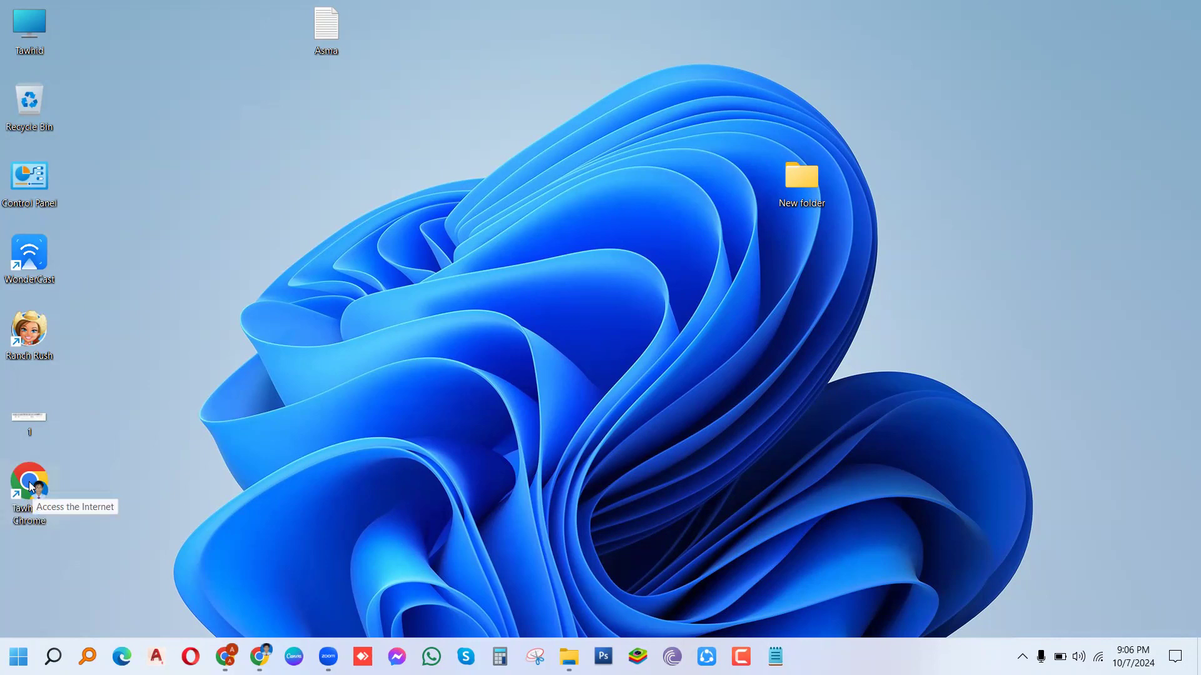
# Step: Launch Chrome, maximize its window, and run a Google search for 'youtube'
pyautogui.doubleClick(30, 480)
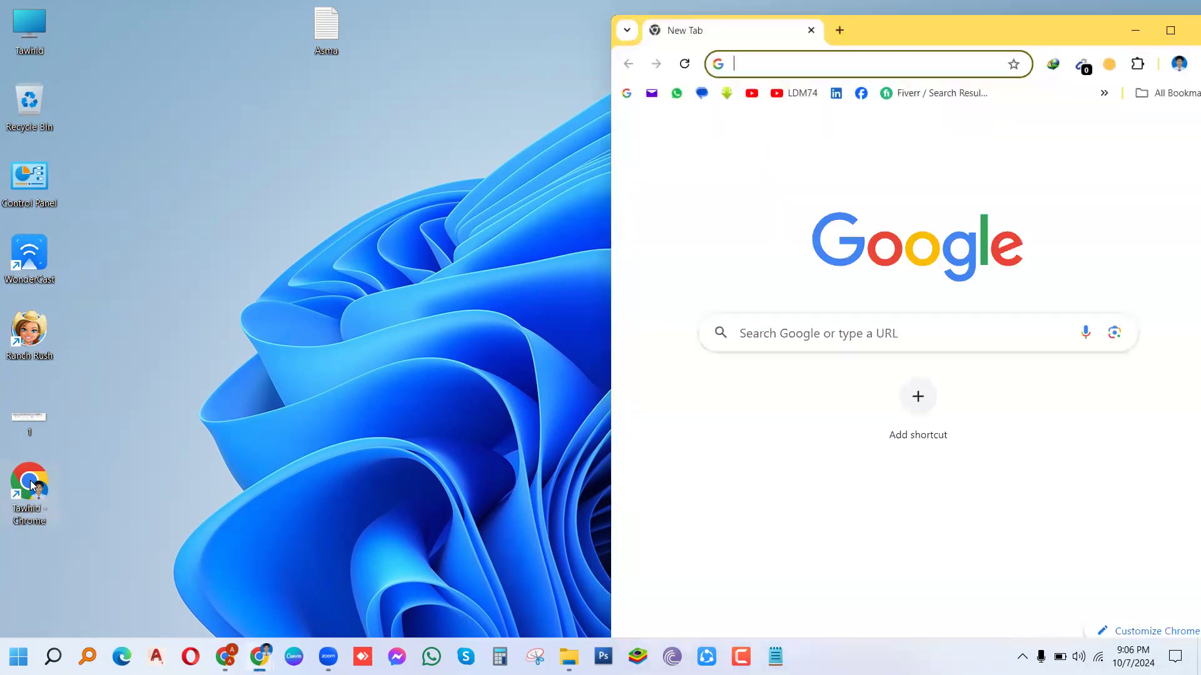
pyautogui.doubleClick(912, 32)
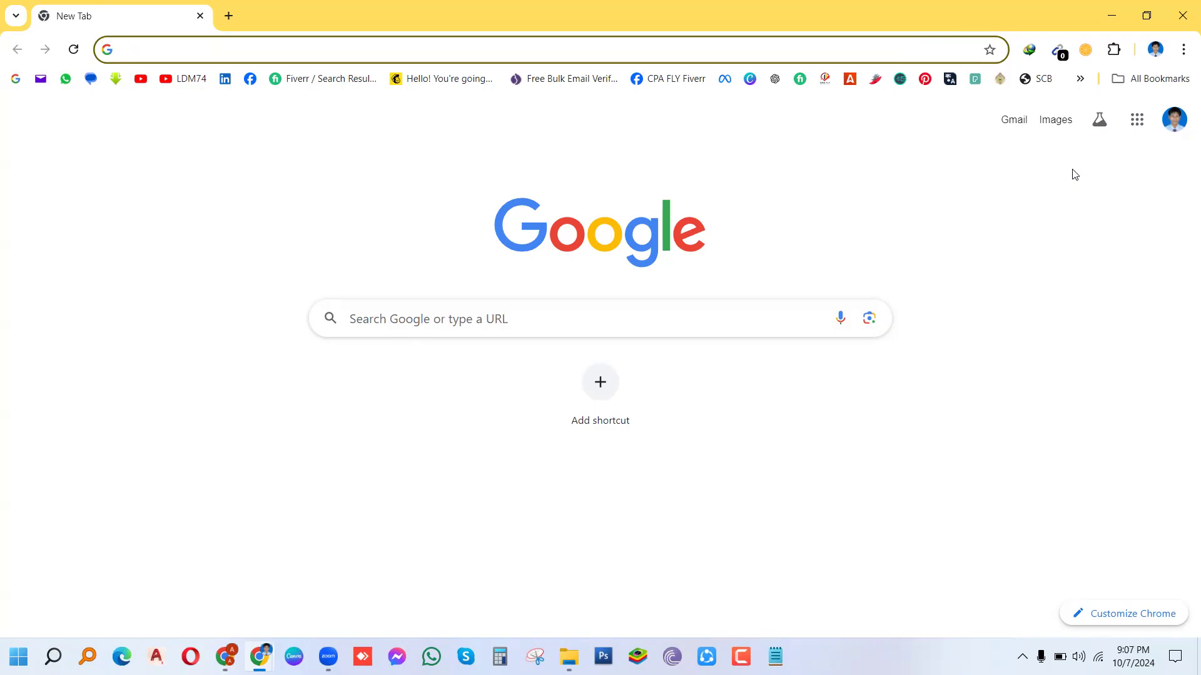
pyautogui.press('Down')
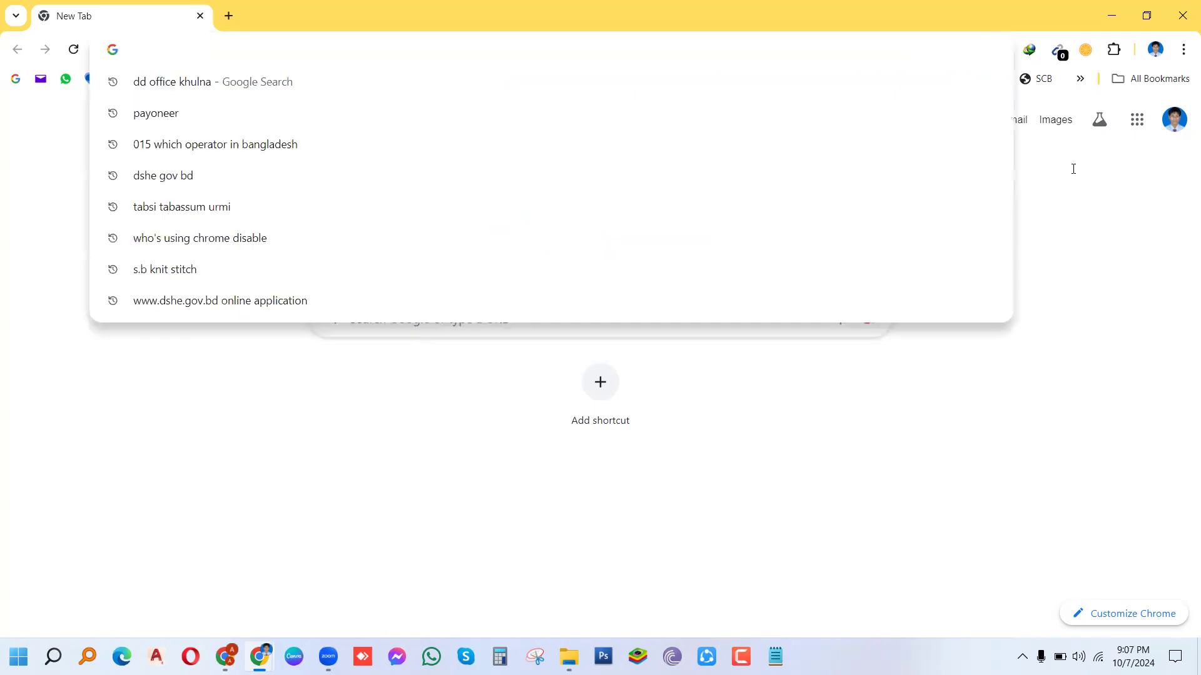
pyautogui.write('yout')
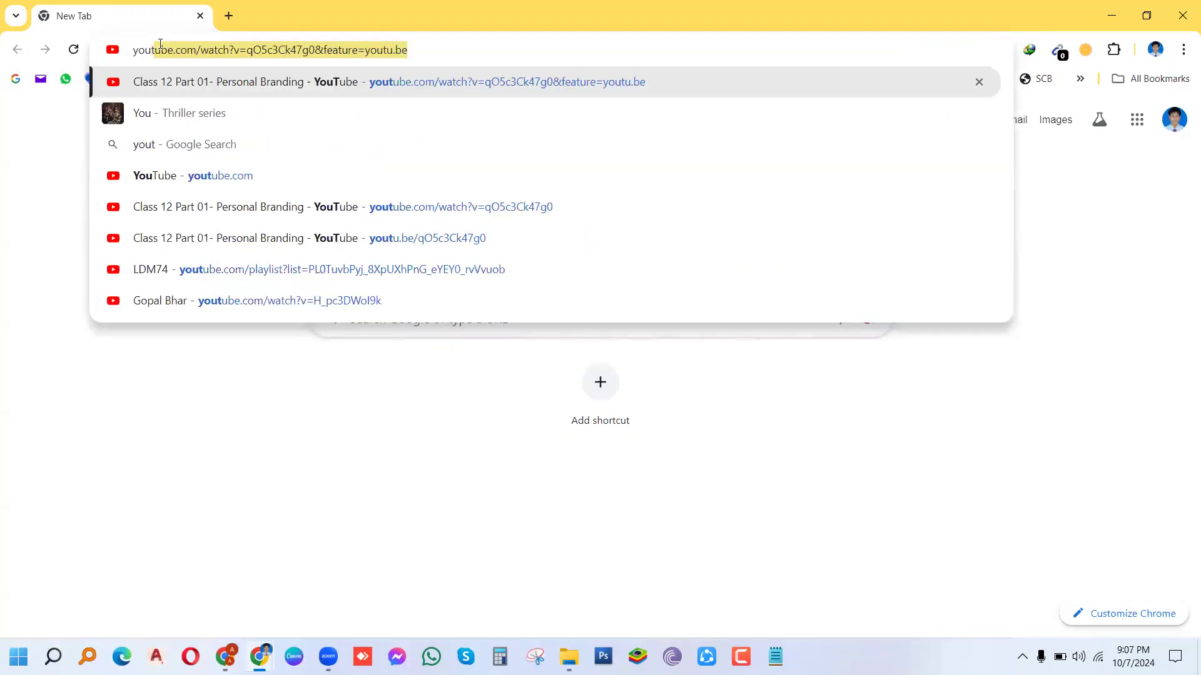
pyautogui.write('ube')
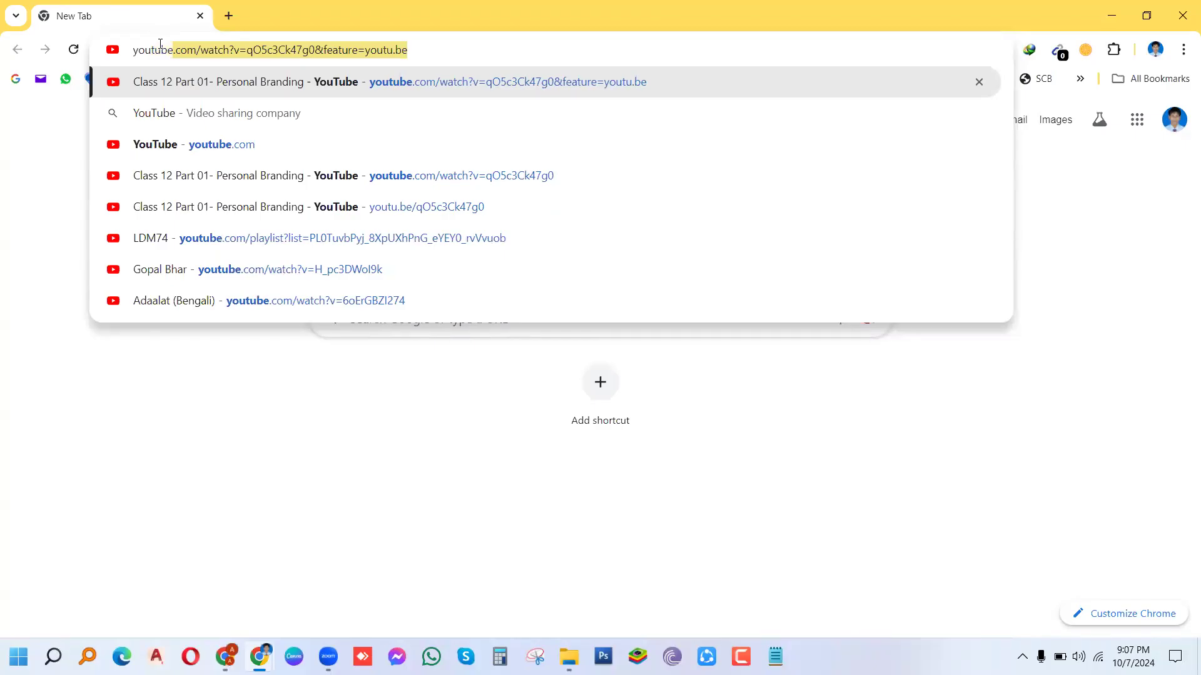
pyautogui.press('Down')
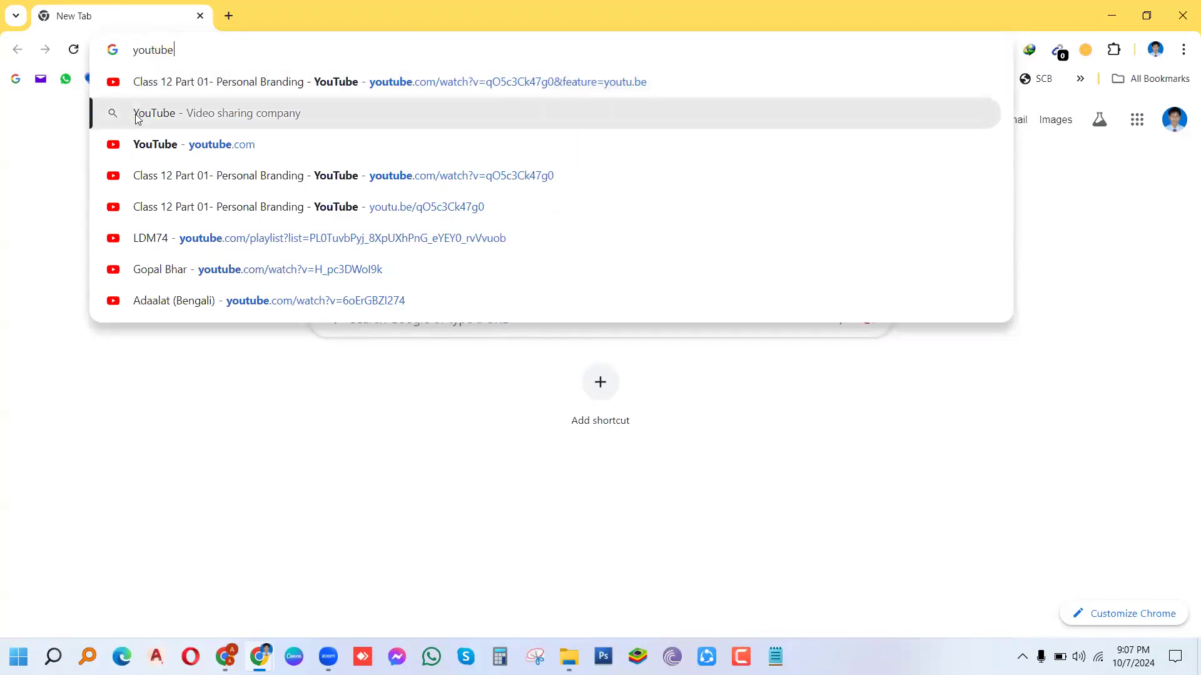
pyautogui.click(138, 116)
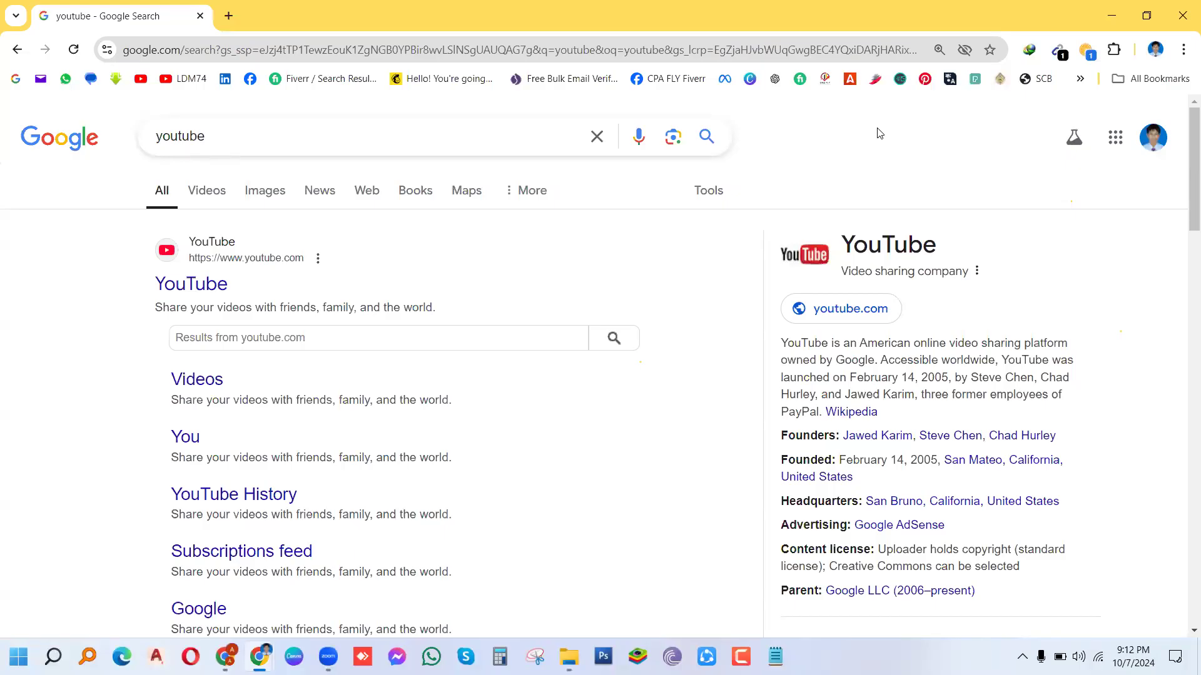
# Step: Open the YouTube site from the top Google search result
pyautogui.click(194, 285)
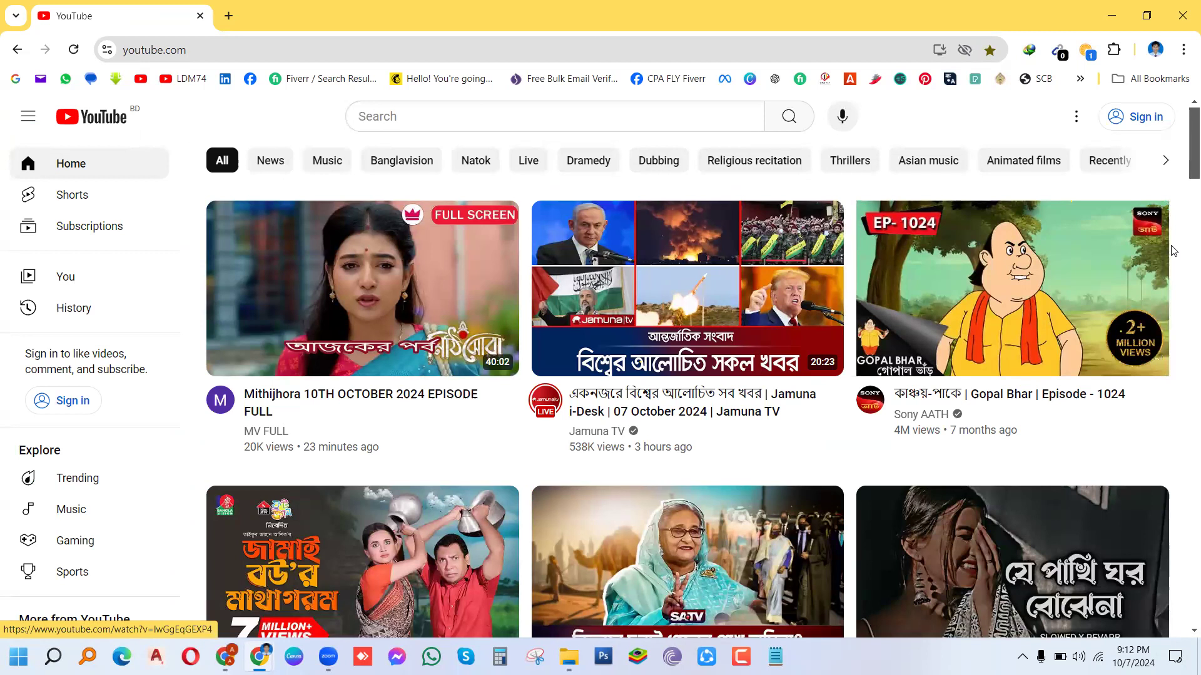
pyautogui.moveTo(1127, 271)
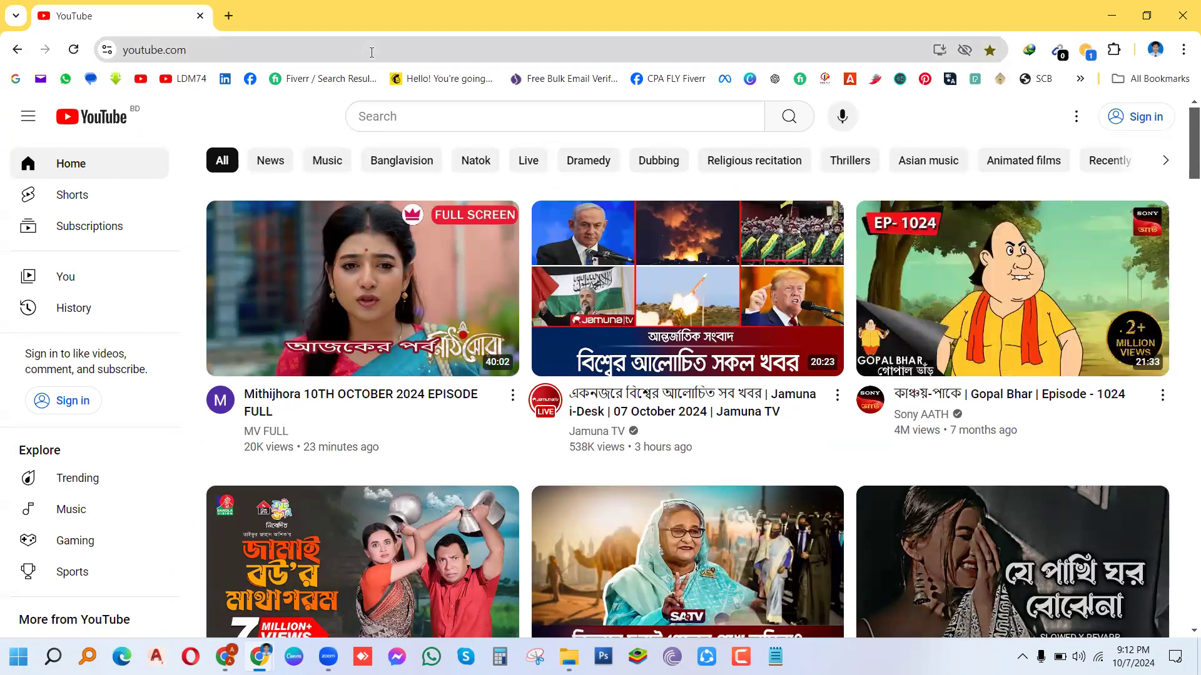
# Step: Check which Google account is signed in from a new tab, then return to YouTube
pyautogui.click(227, 17)
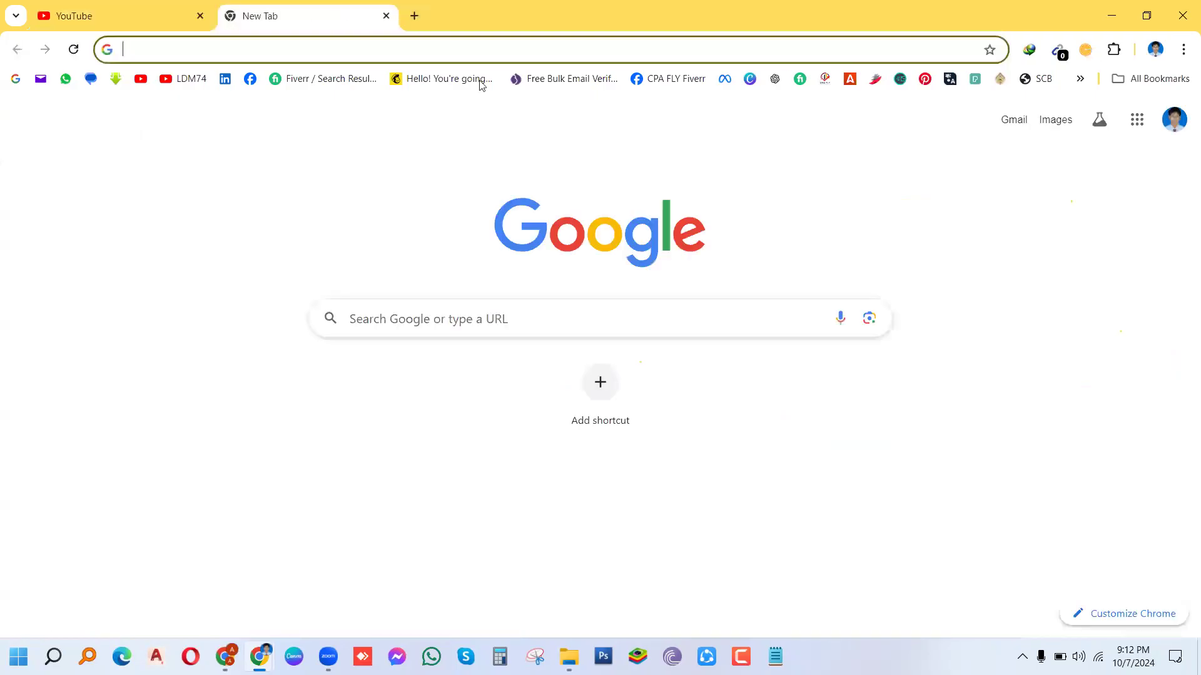
pyautogui.click(1173, 128)
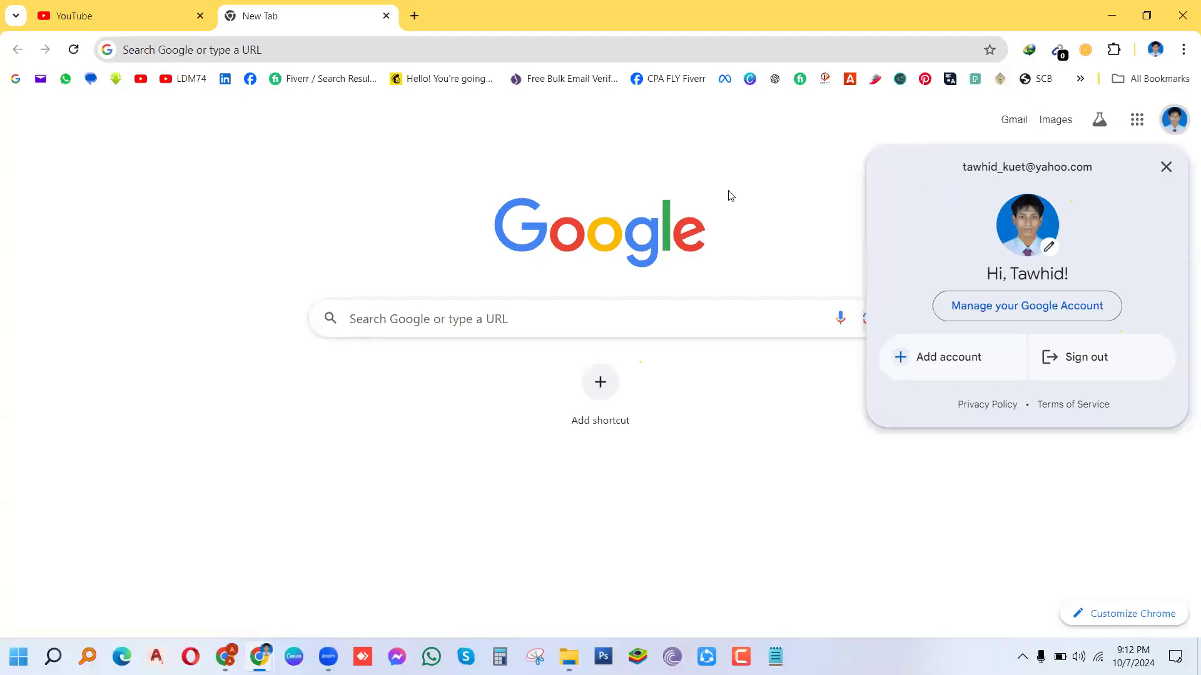
pyautogui.click(74, 20)
pyautogui.click(74, 20)
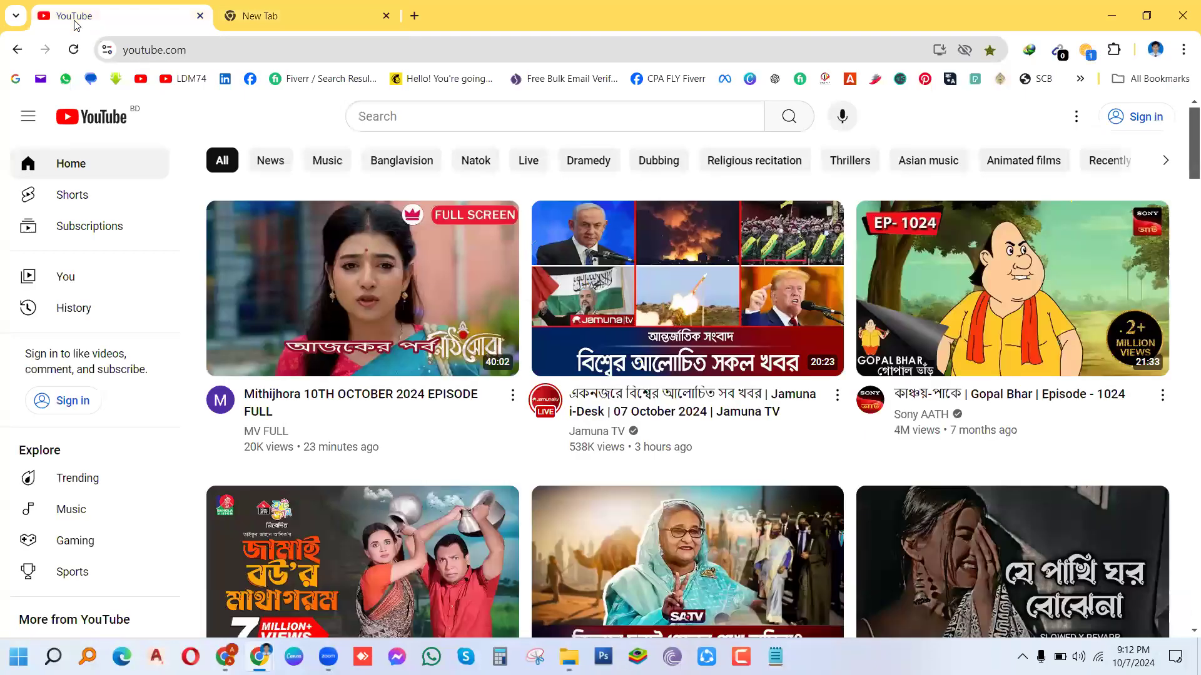
# Step: Sign in to YouTube, close the empty New Tab, and bring up the account menu
pyautogui.click(1140, 124)
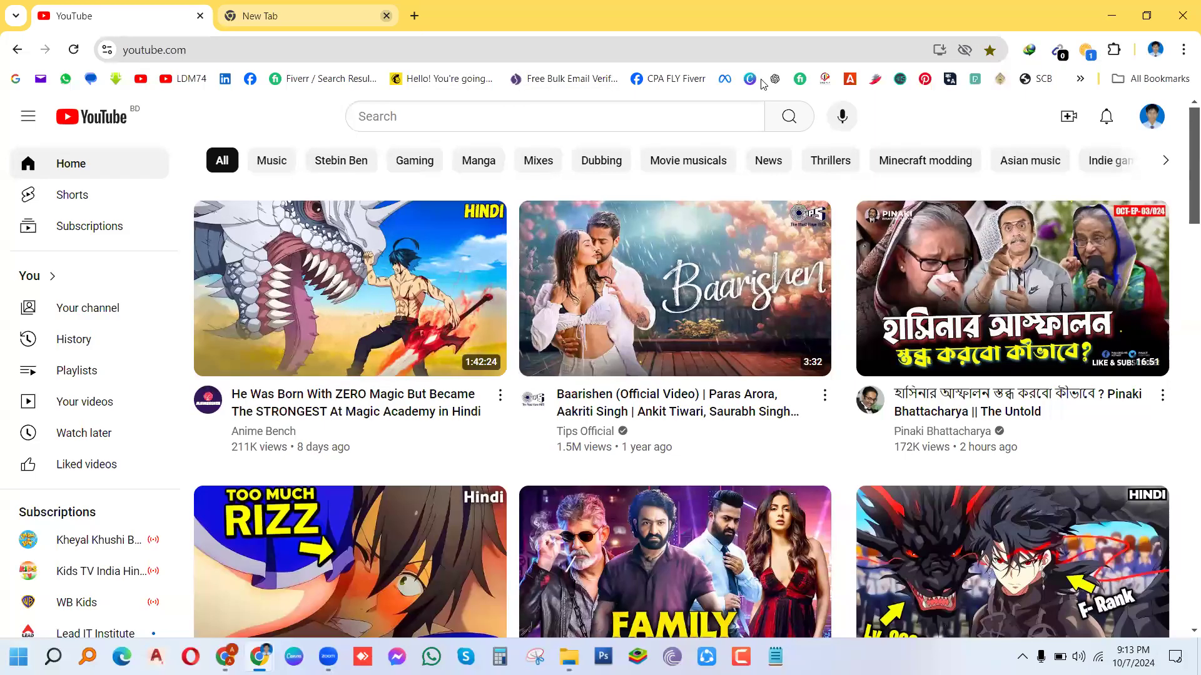
pyautogui.click(386, 16)
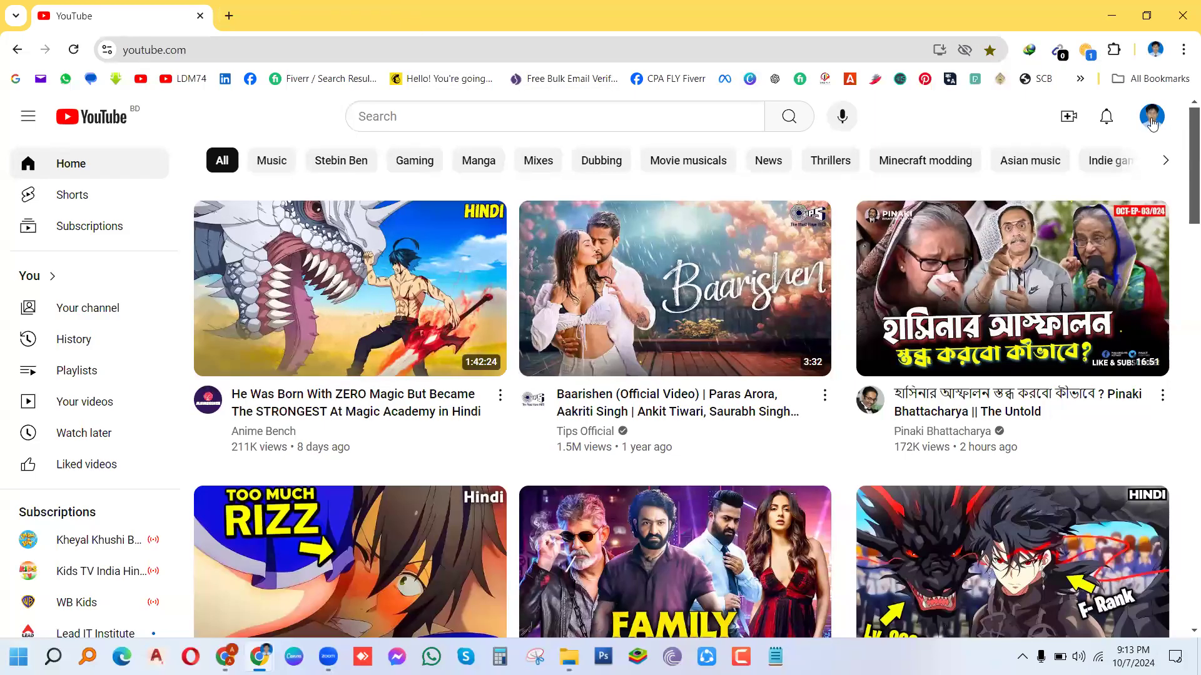
pyautogui.click(1152, 120)
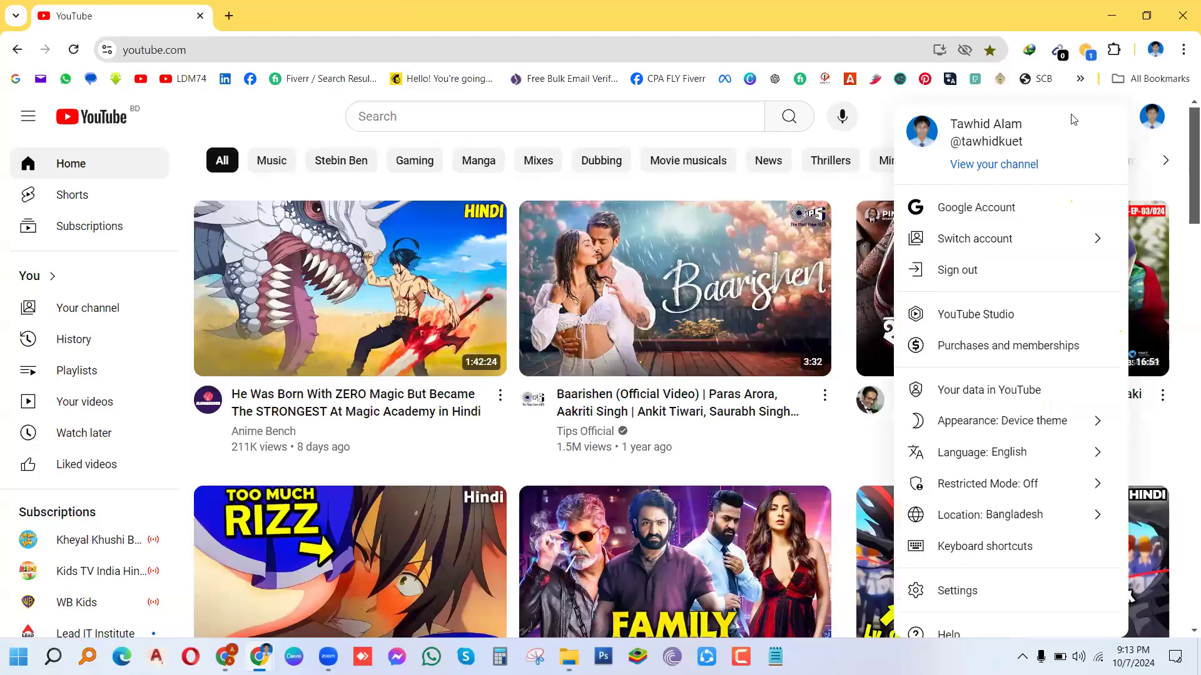
# Step: View your channel page (2 subscribers, 4 videos) and reopen the account menu
pyautogui.click(990, 166)
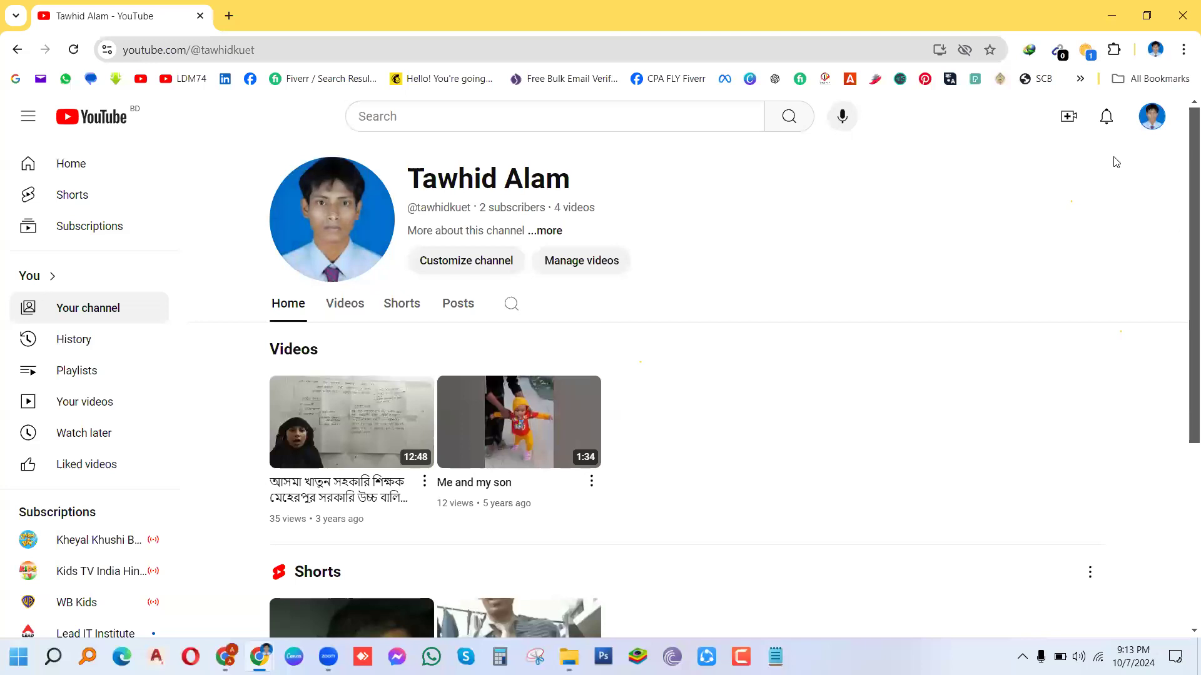
pyautogui.click(1147, 125)
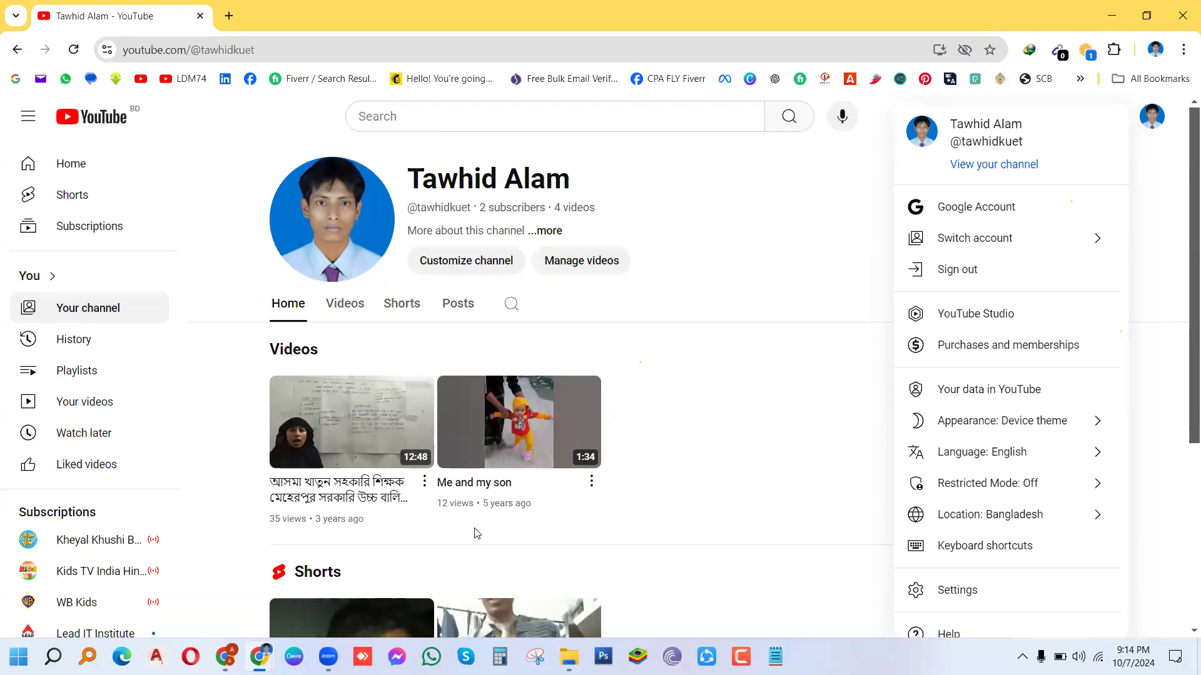
# Step: Switch to the channel's account, then choose View all channels from the account menu
pyautogui.click(965, 242)
pyautogui.click(965, 242)
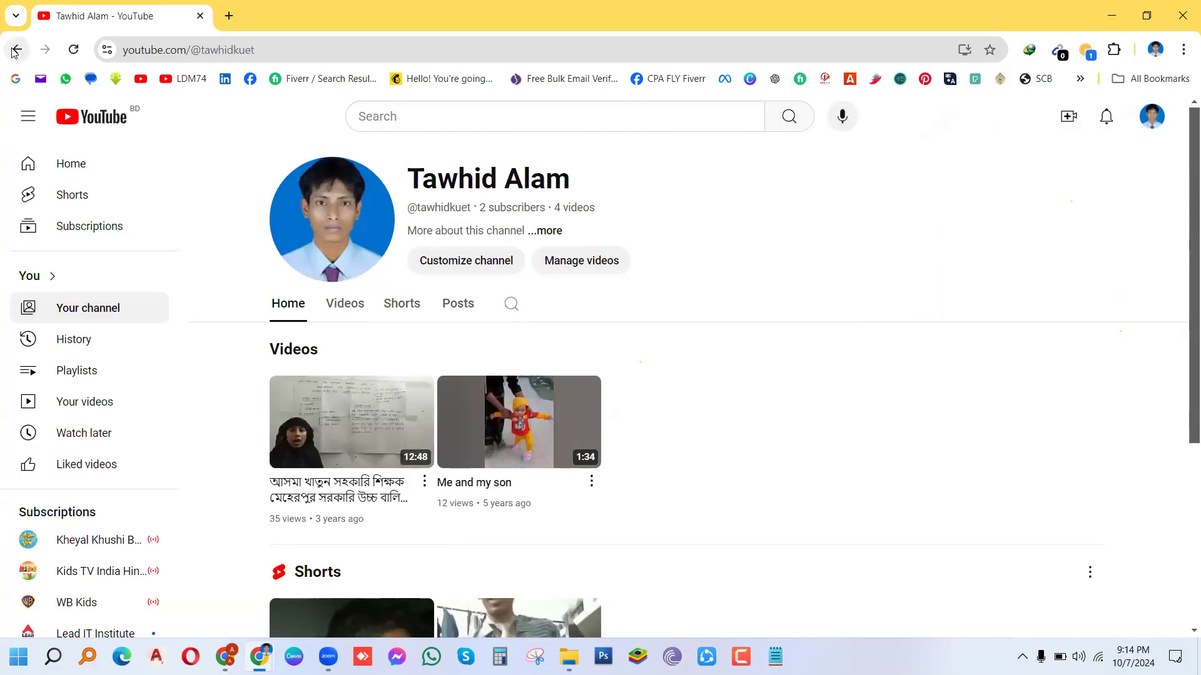
pyautogui.click(1152, 119)
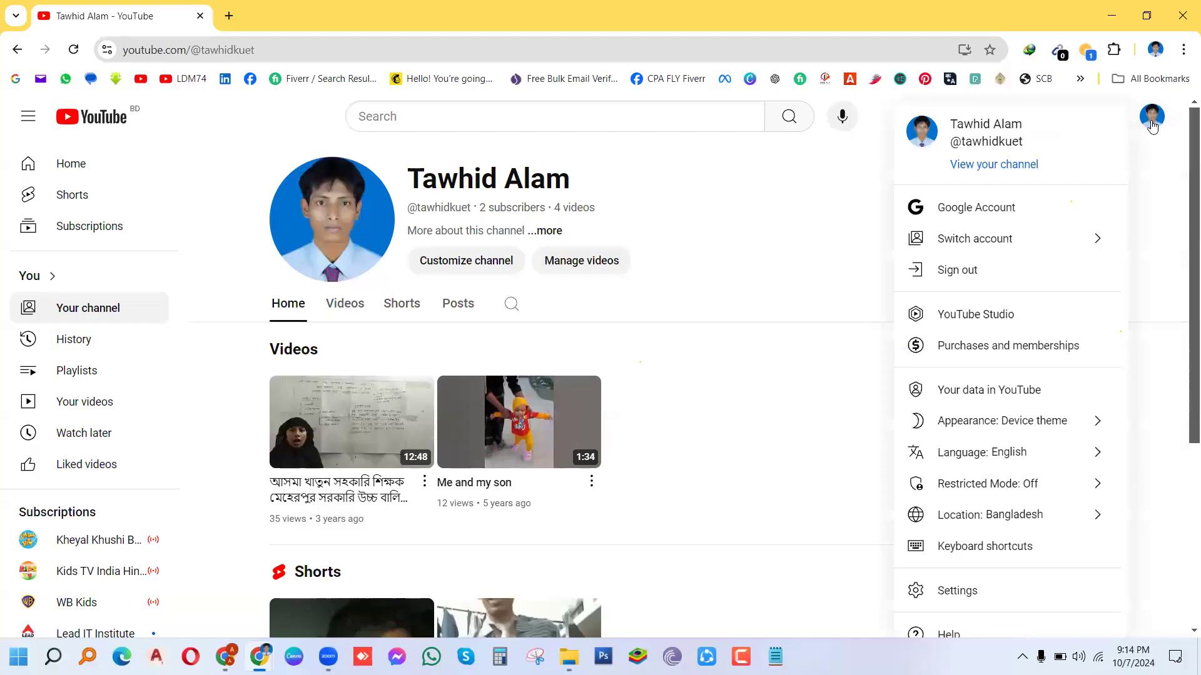
pyautogui.click(1008, 241)
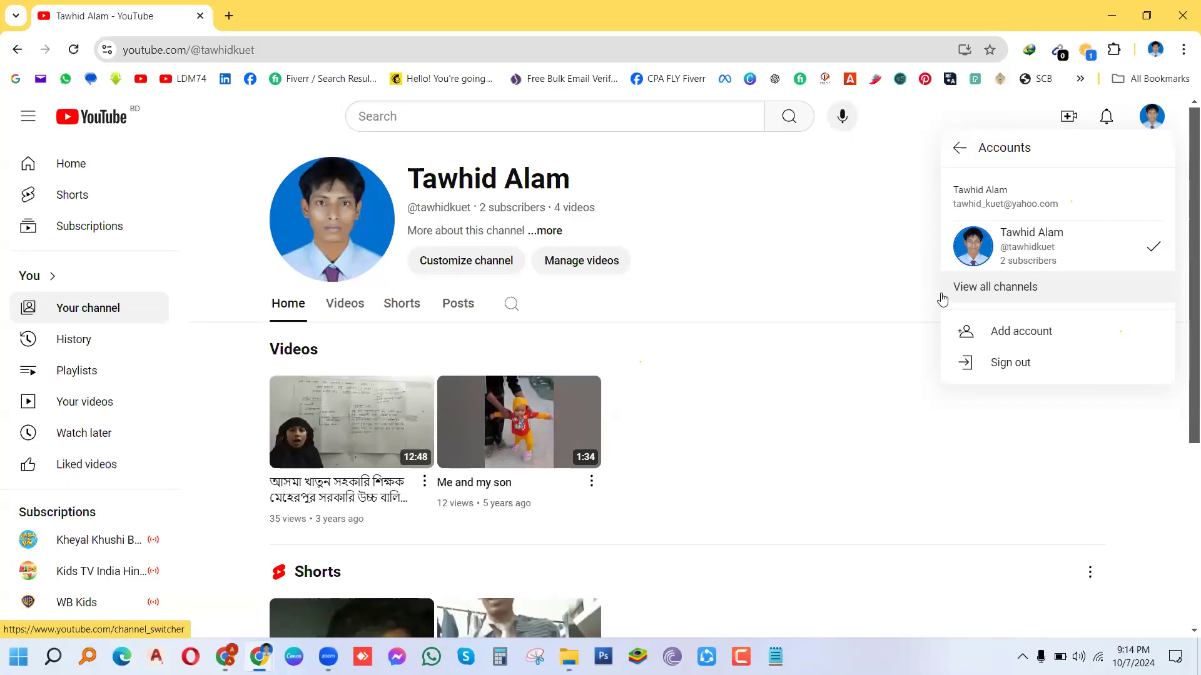
pyautogui.click(980, 296)
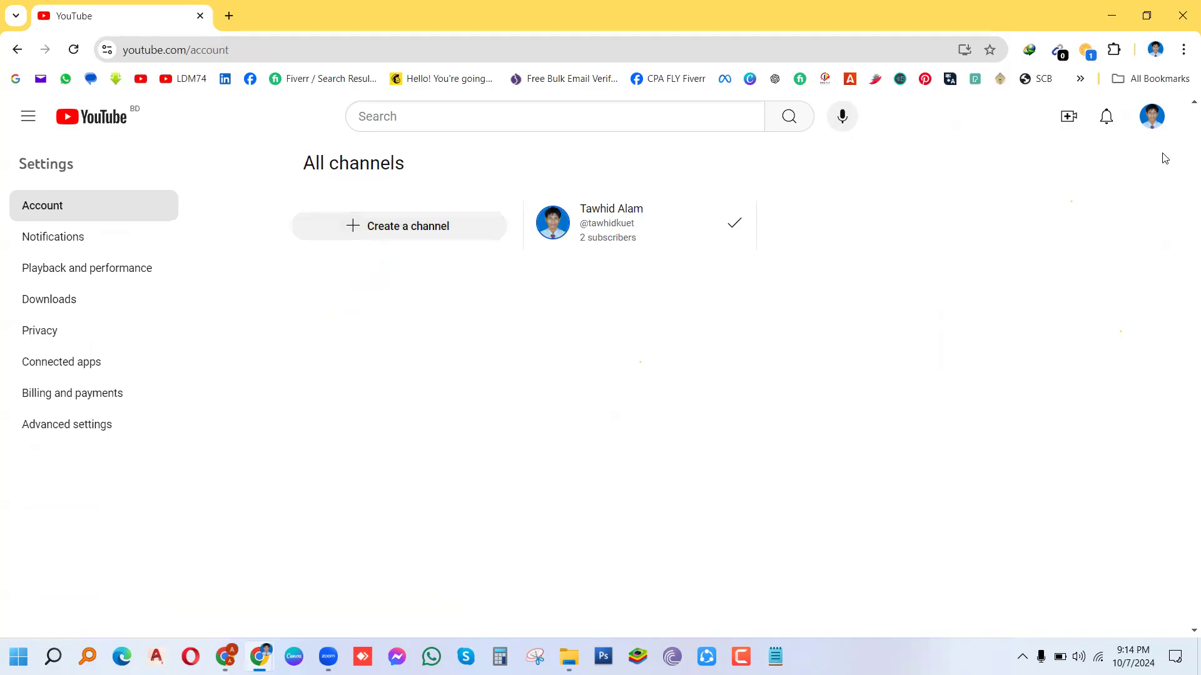
# Step: Choose Create a channel on the All channels page and scroll the name form
pyautogui.click(399, 231)
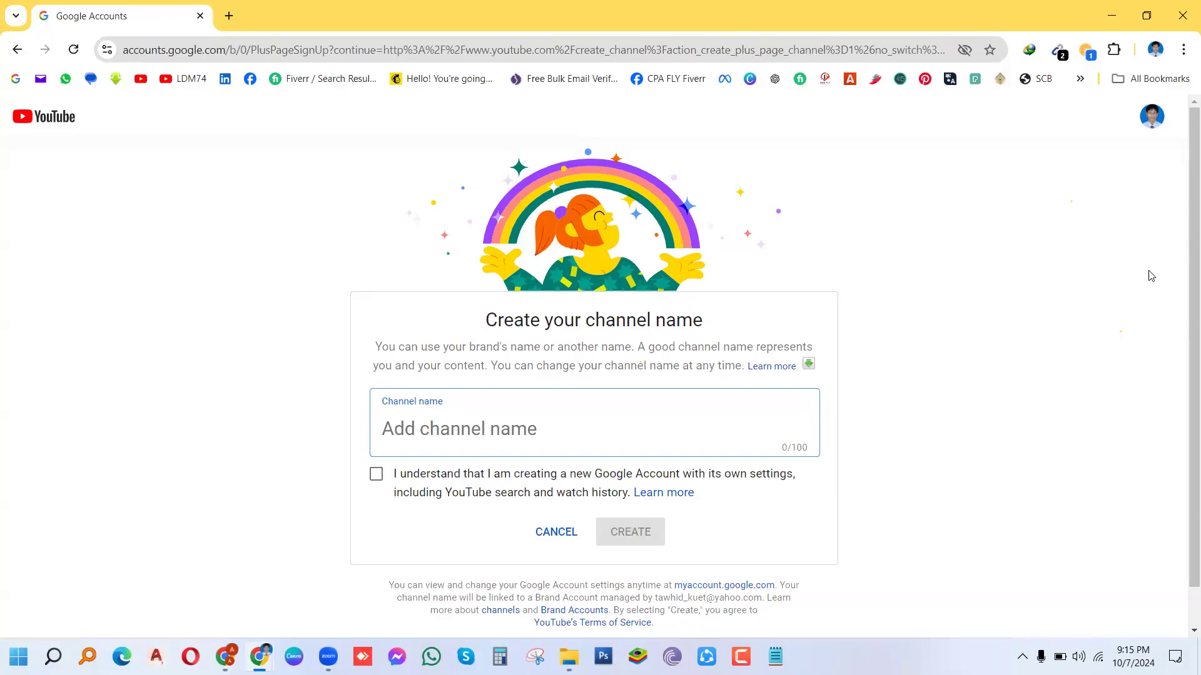
pyautogui.scroll(-1, 1185, 282)
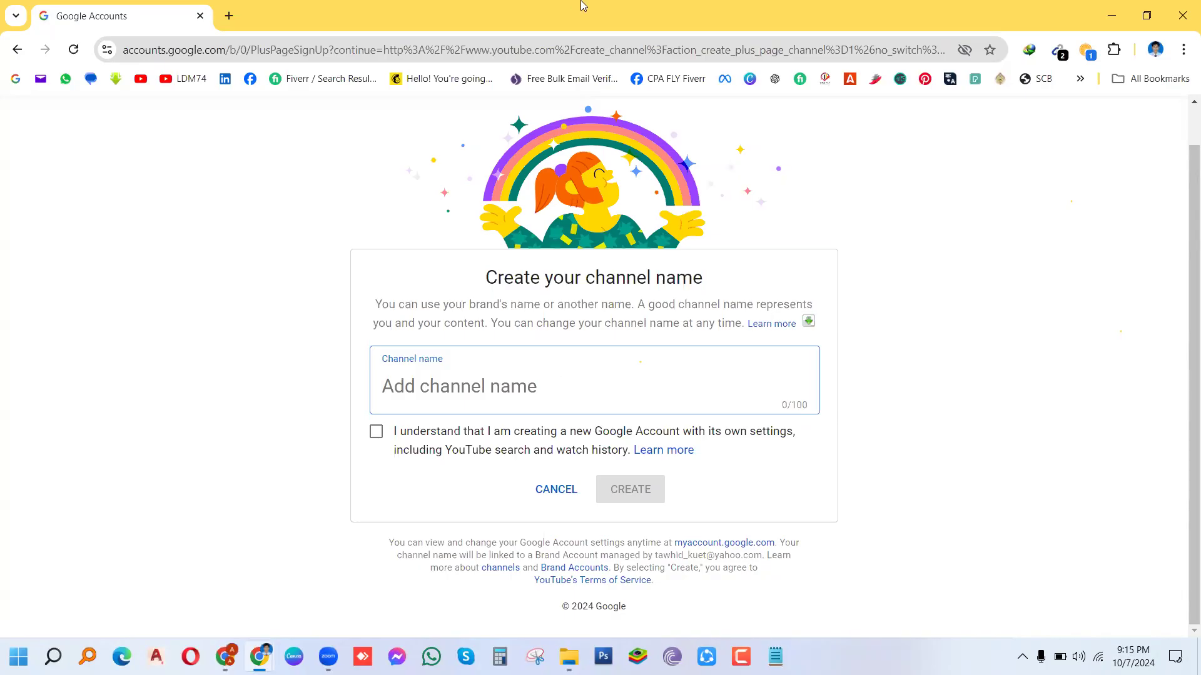
# Step: Enter the owner's name plus 'Tech World' as channel name and tick 'I understand'
pyautogui.write('T')
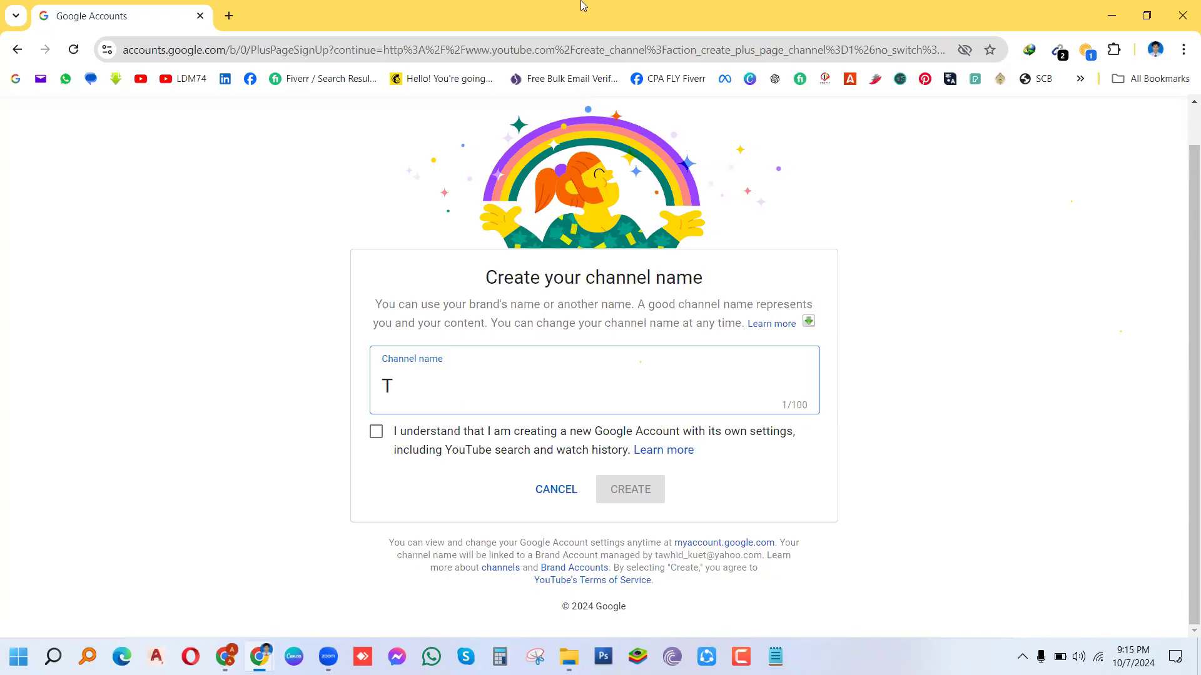
pyautogui.write("oohid's")
pyautogui.write('Tech')
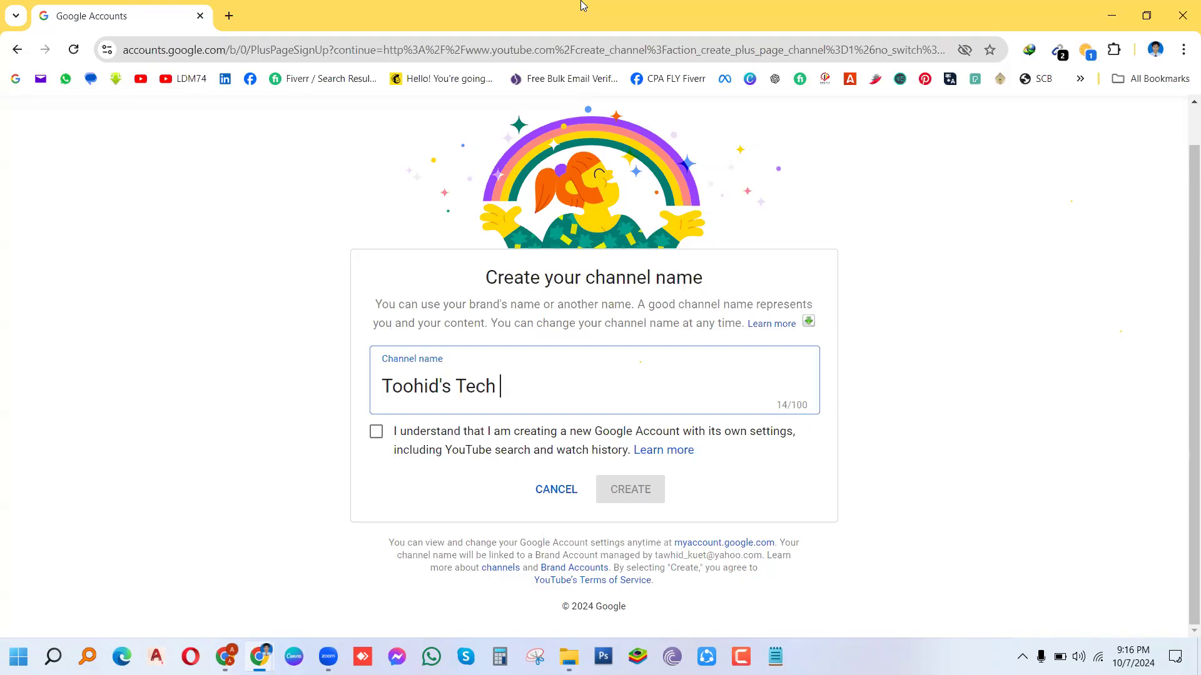
pyautogui.write('World')
pyautogui.click(375, 438)
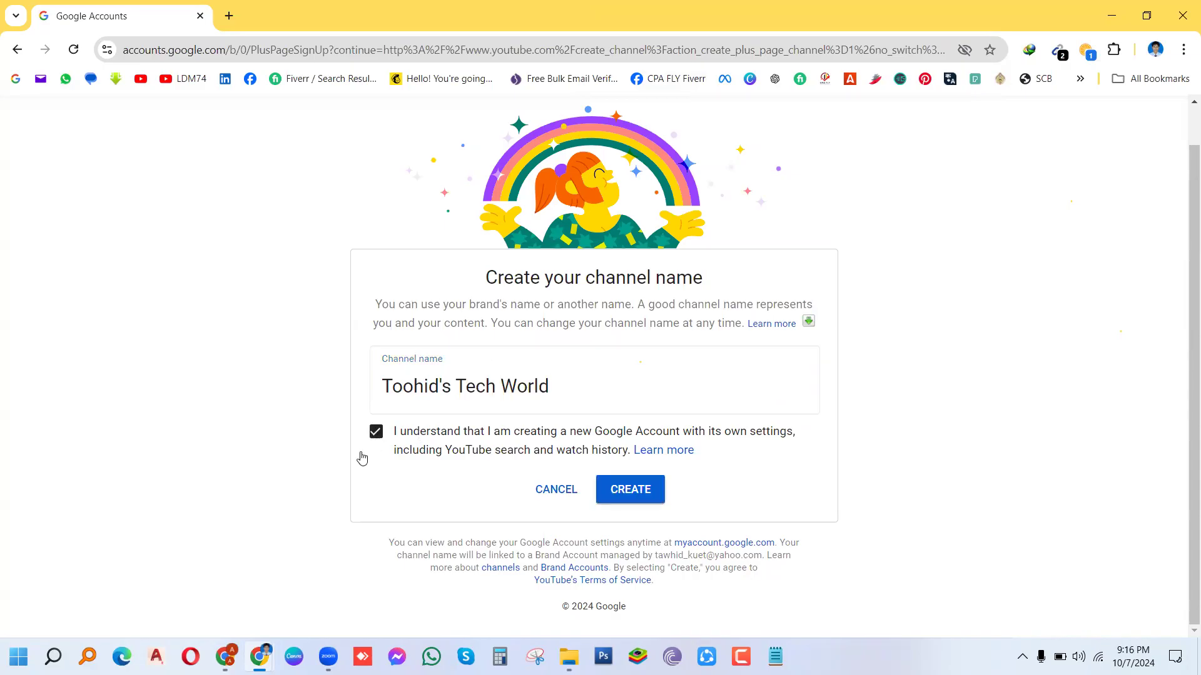
# Step: Confirm with CREATE to make the Tech World channel
pyautogui.click(622, 491)
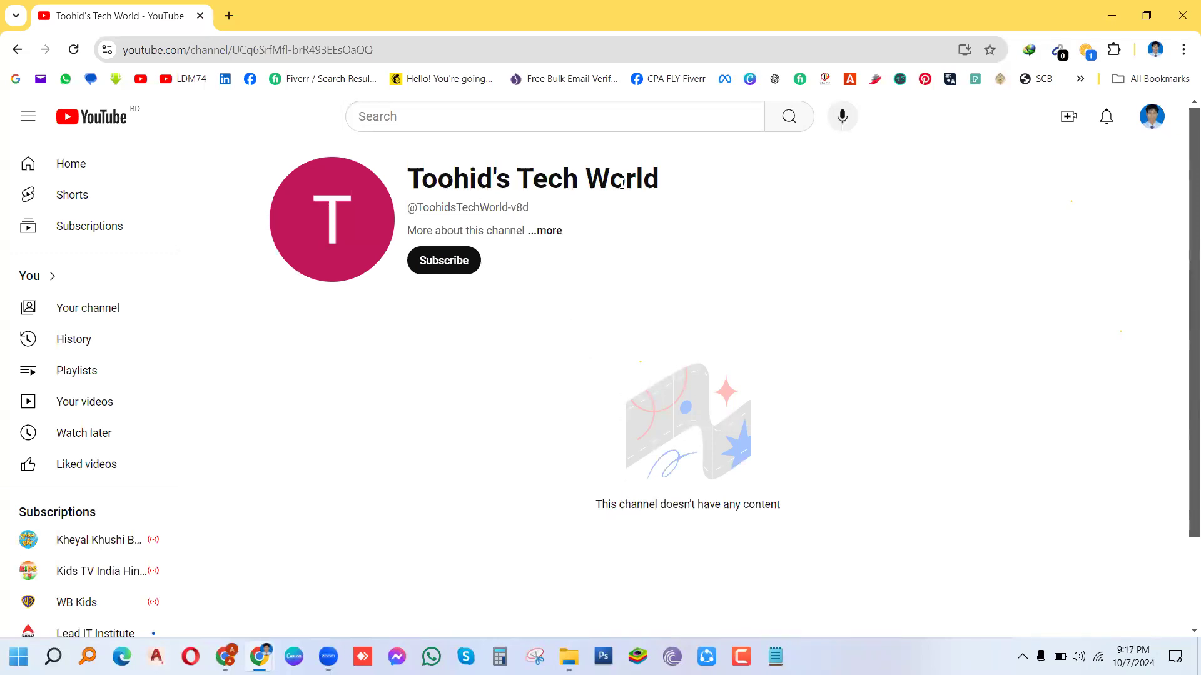
# Step: Review the new Tech World channel's About details, close them, and open the account menu
pyautogui.click(555, 232)
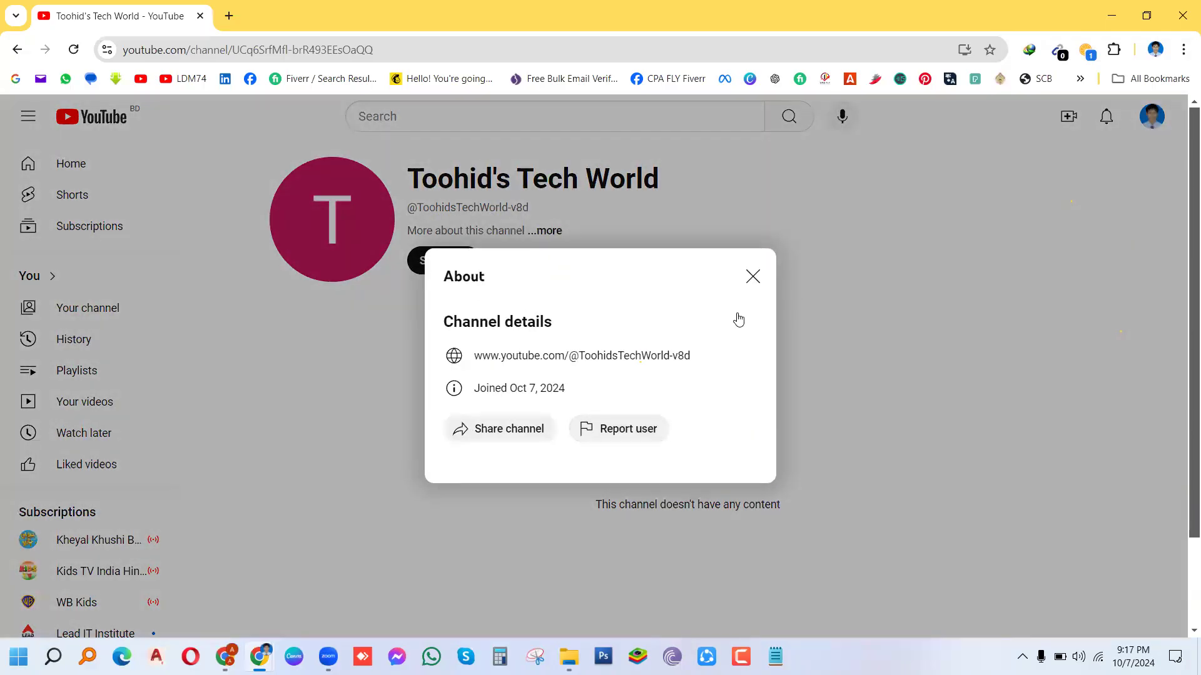
pyautogui.click(753, 276)
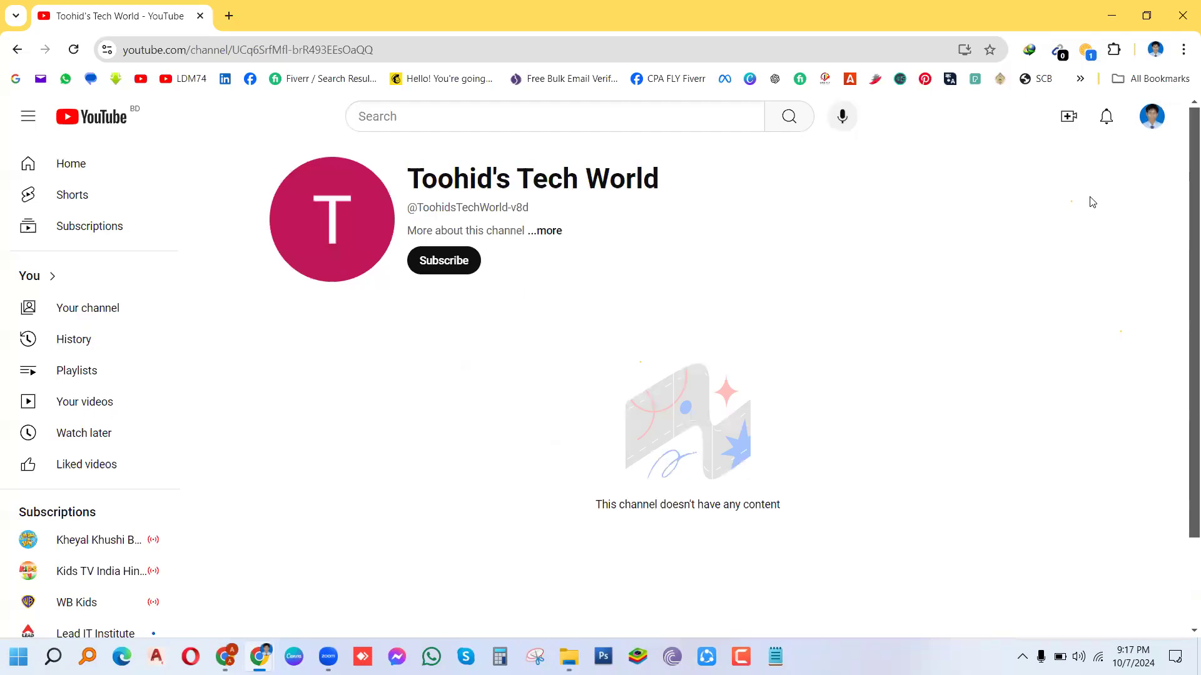
pyautogui.click(1145, 120)
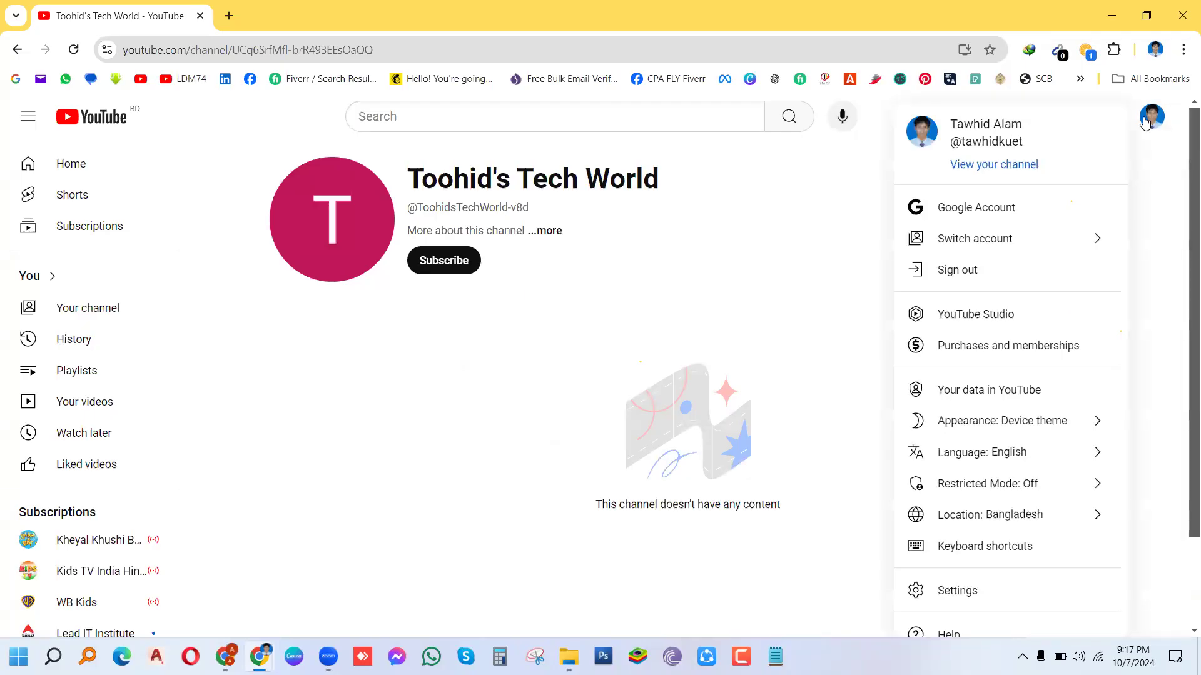
# Step: Switch to the Tech World channel and go to its Customize channel settings
pyautogui.click(966, 243)
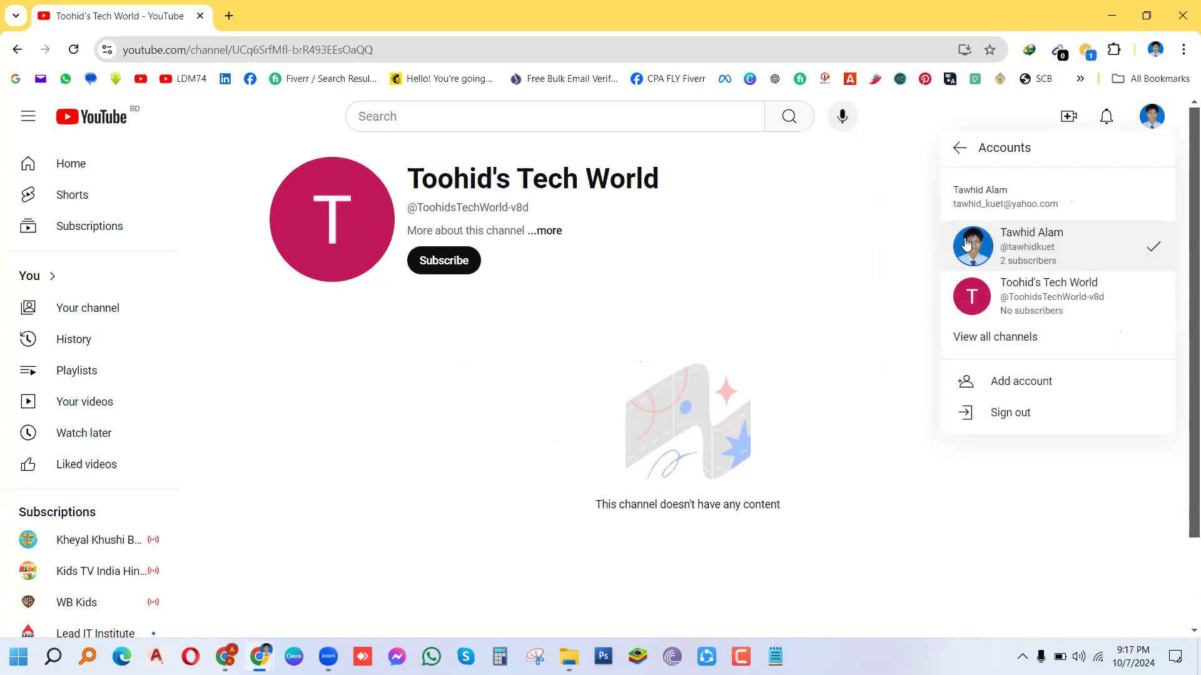
pyautogui.click(1029, 305)
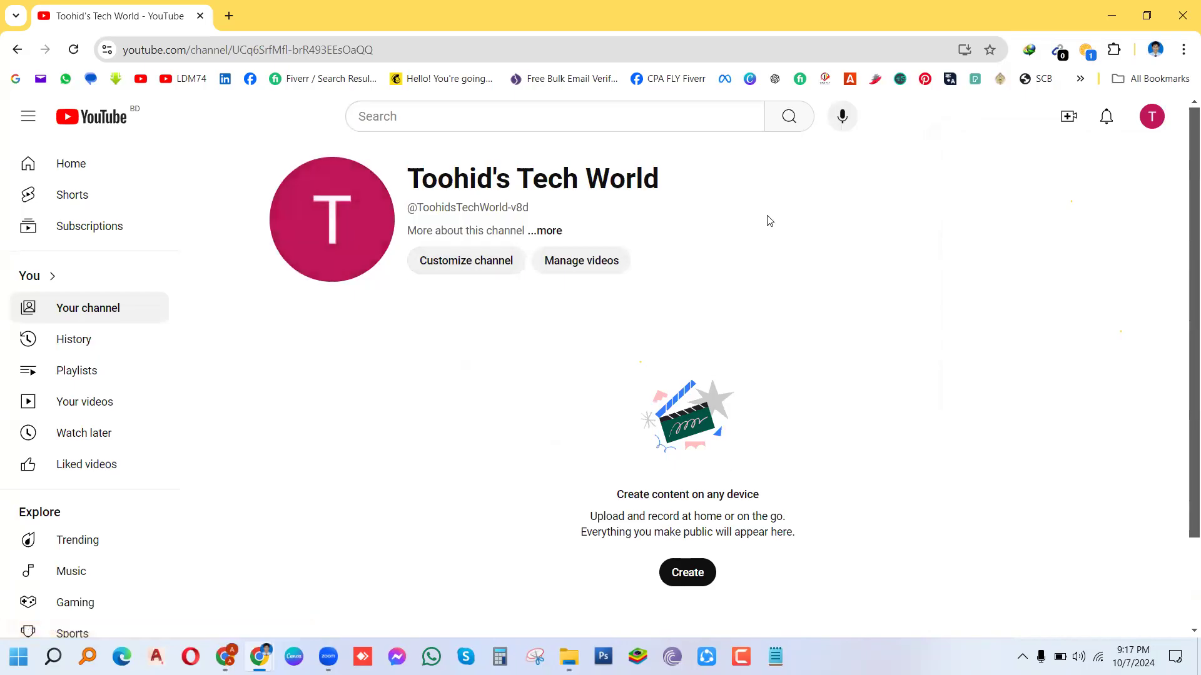
pyautogui.click(473, 265)
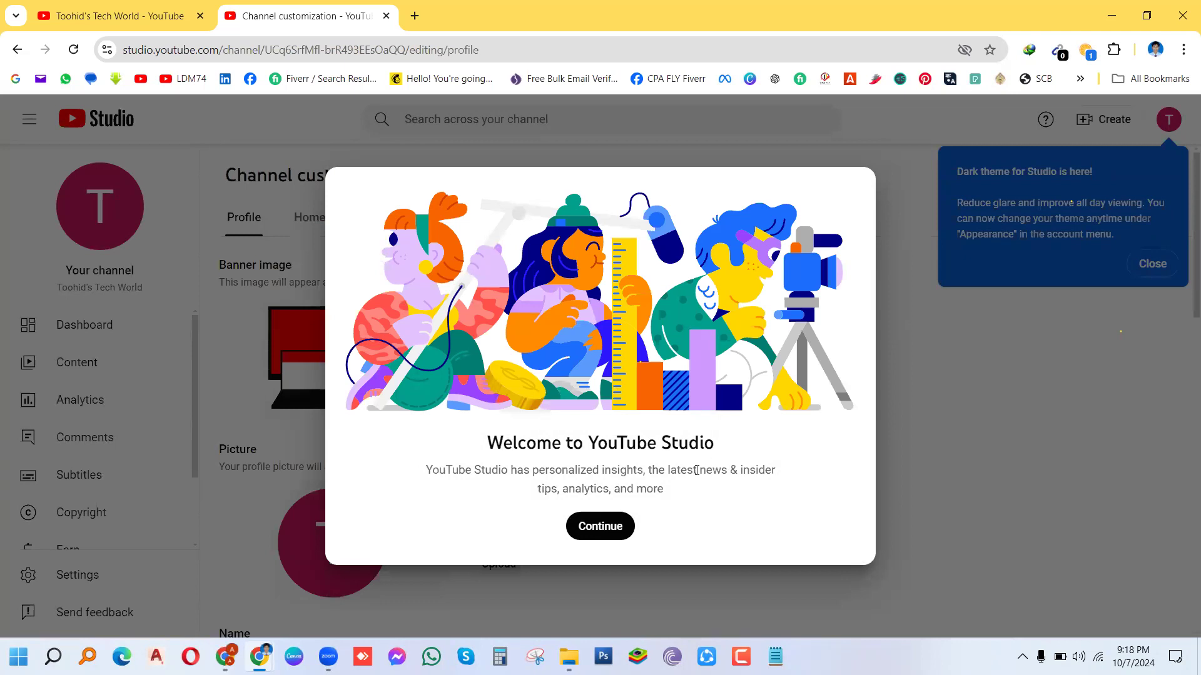
# Step: Dismiss the Welcome to YouTube Studio message and the Dark theme notice
pyautogui.click(607, 527)
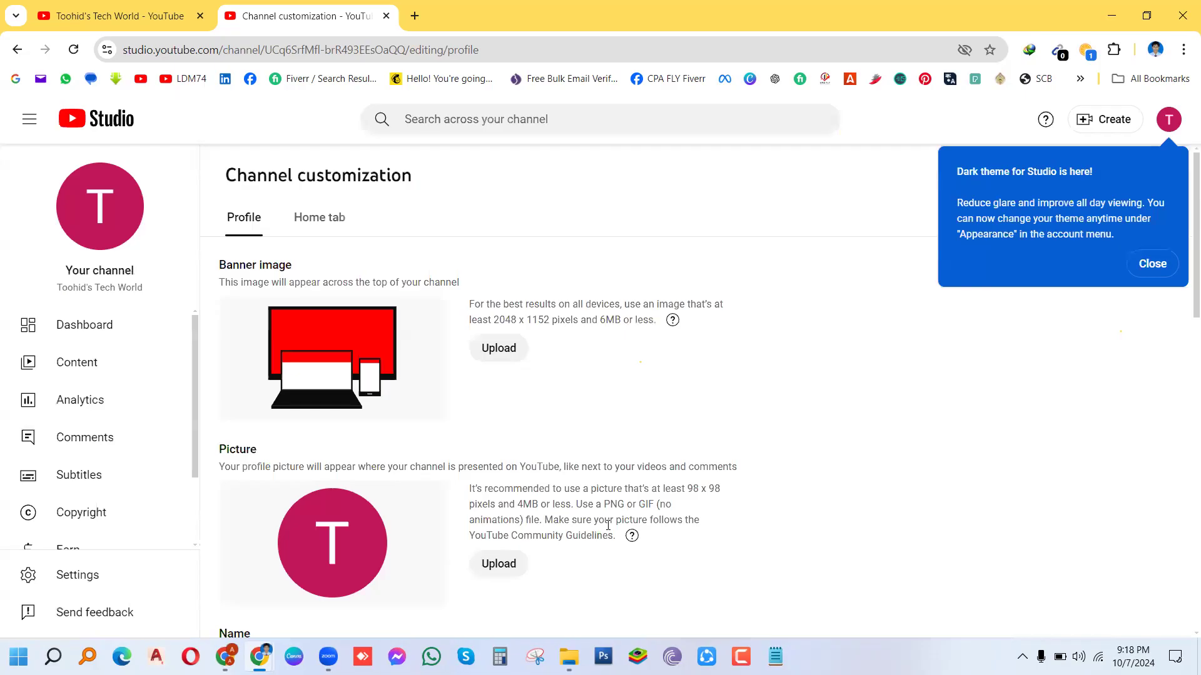
pyautogui.click(1154, 267)
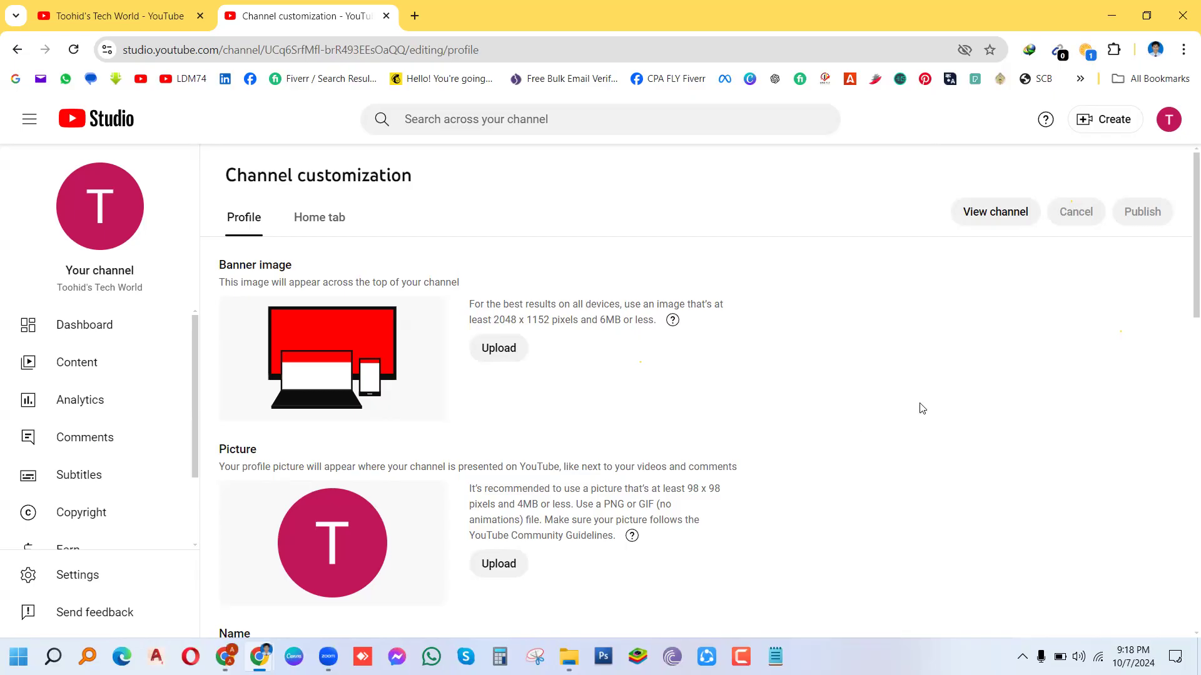
pyautogui.scroll(-8, 1182, 331)
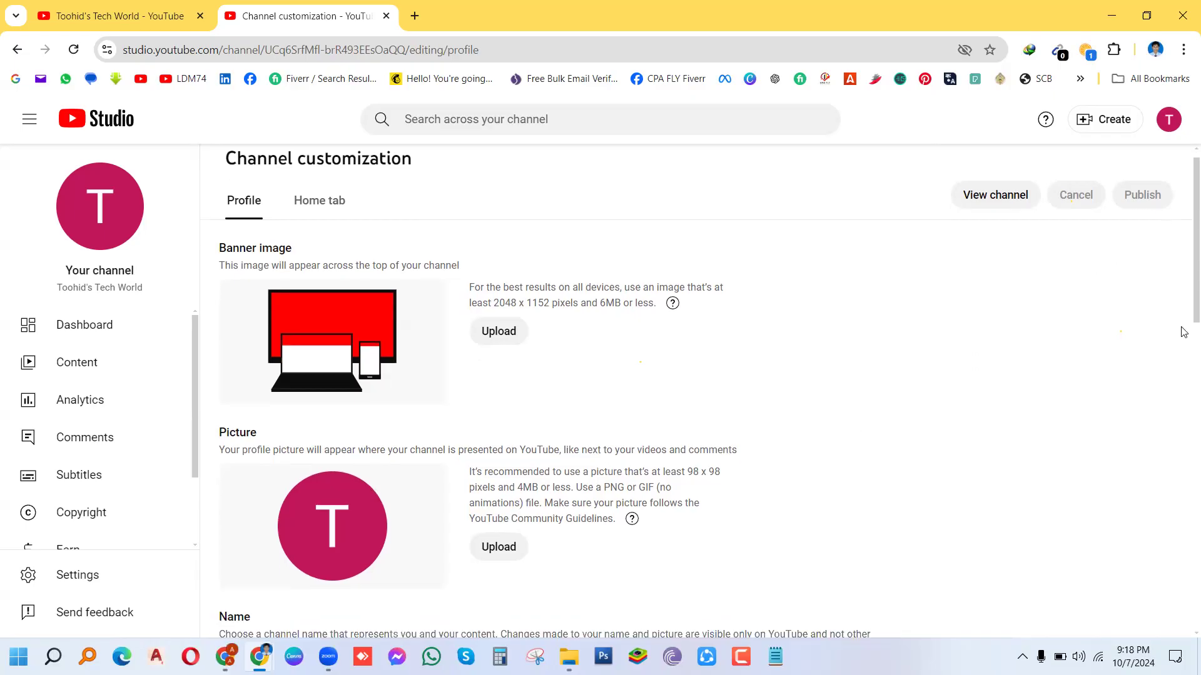
pyautogui.scroll(-6, 1183, 427)
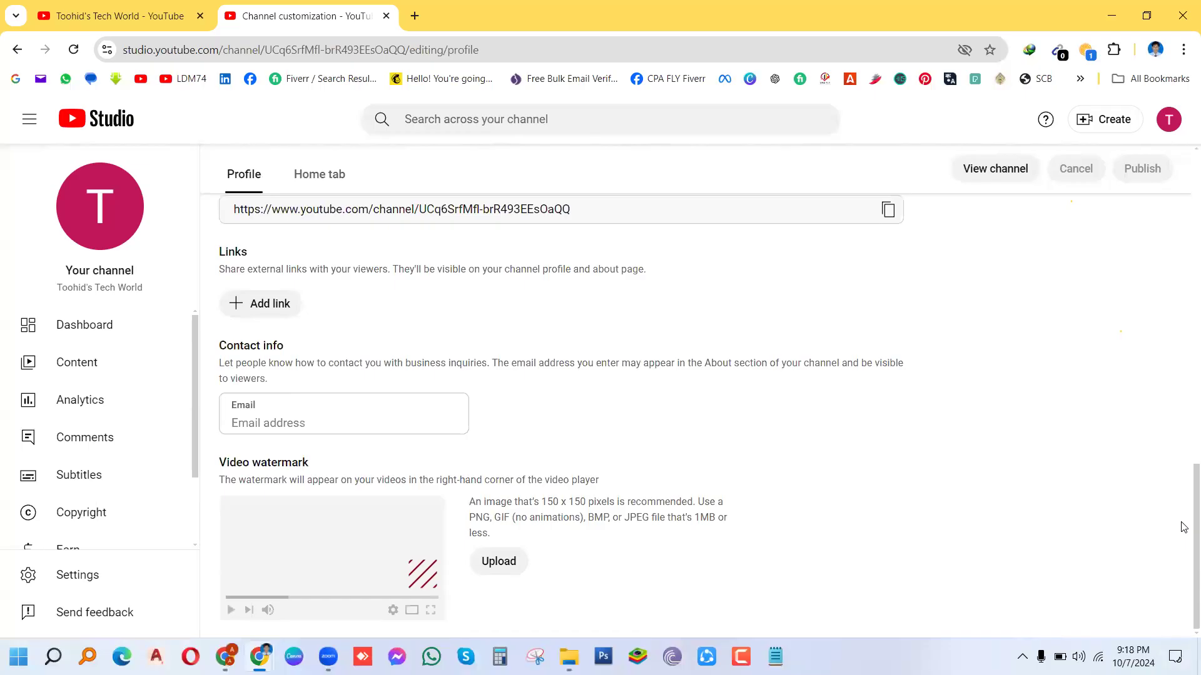
pyautogui.scroll(9, 1182, 523)
pyautogui.scroll(5, 1175, 308)
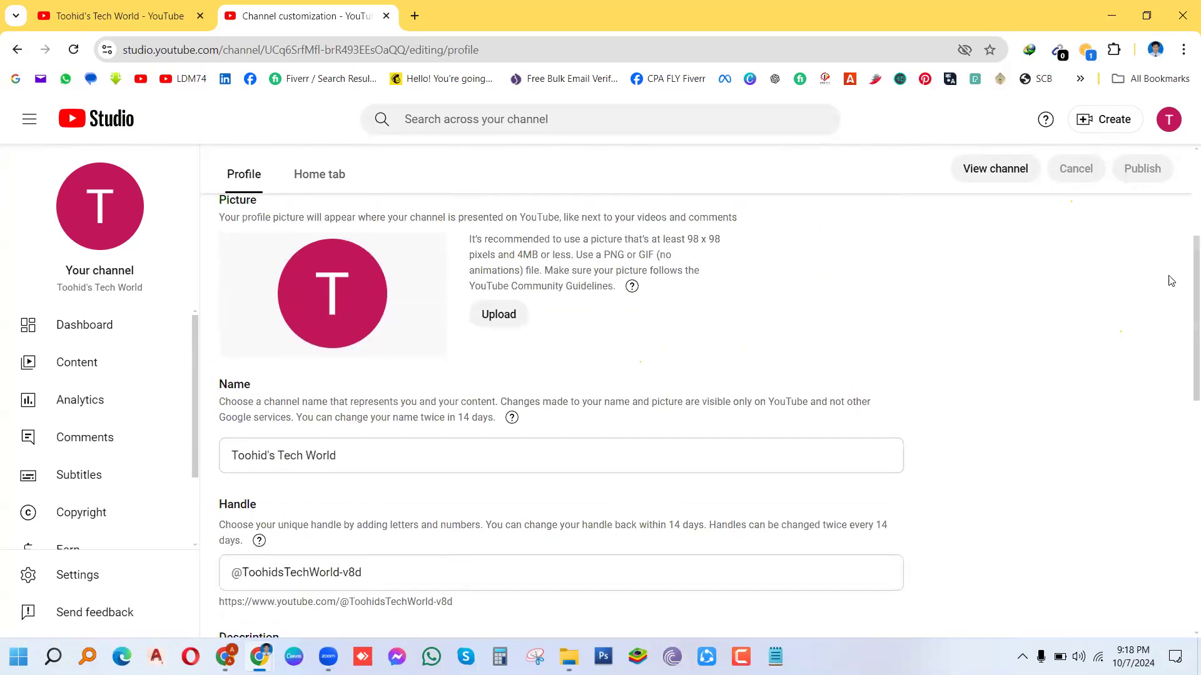
pyautogui.scroll(1, 1168, 240)
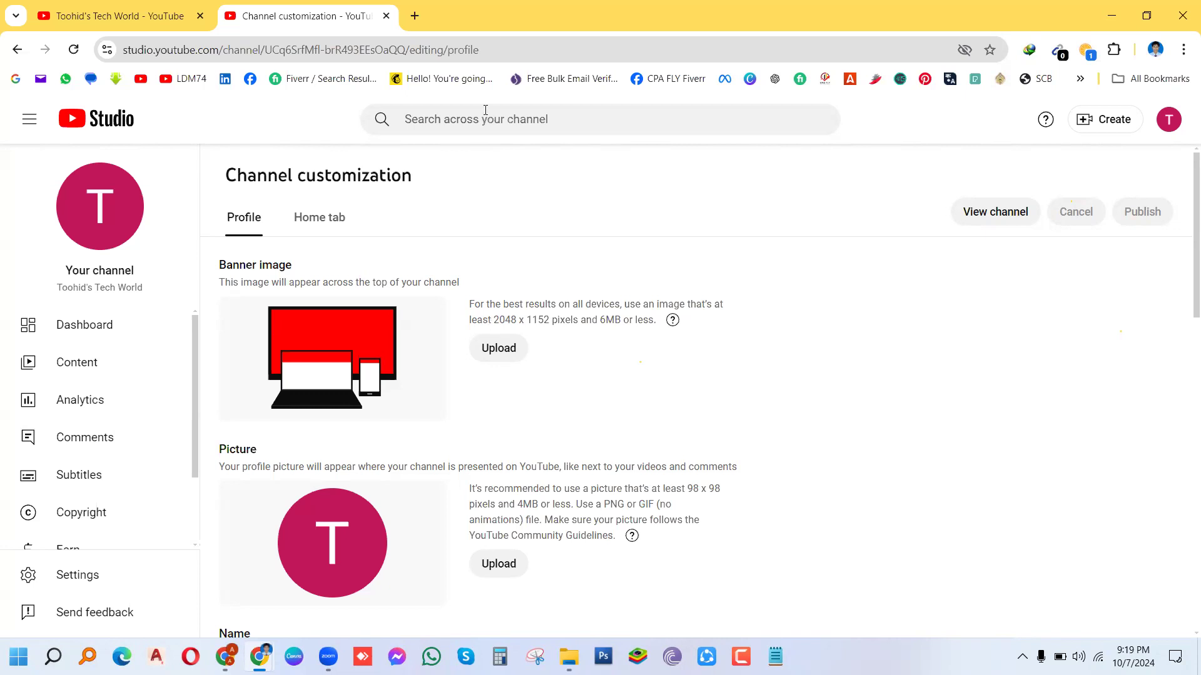
# Step: Open a new Chrome tab, then bring up Canva showing the TOP CABINETS FOR INDUSTRY CO. design
pyautogui.click(414, 17)
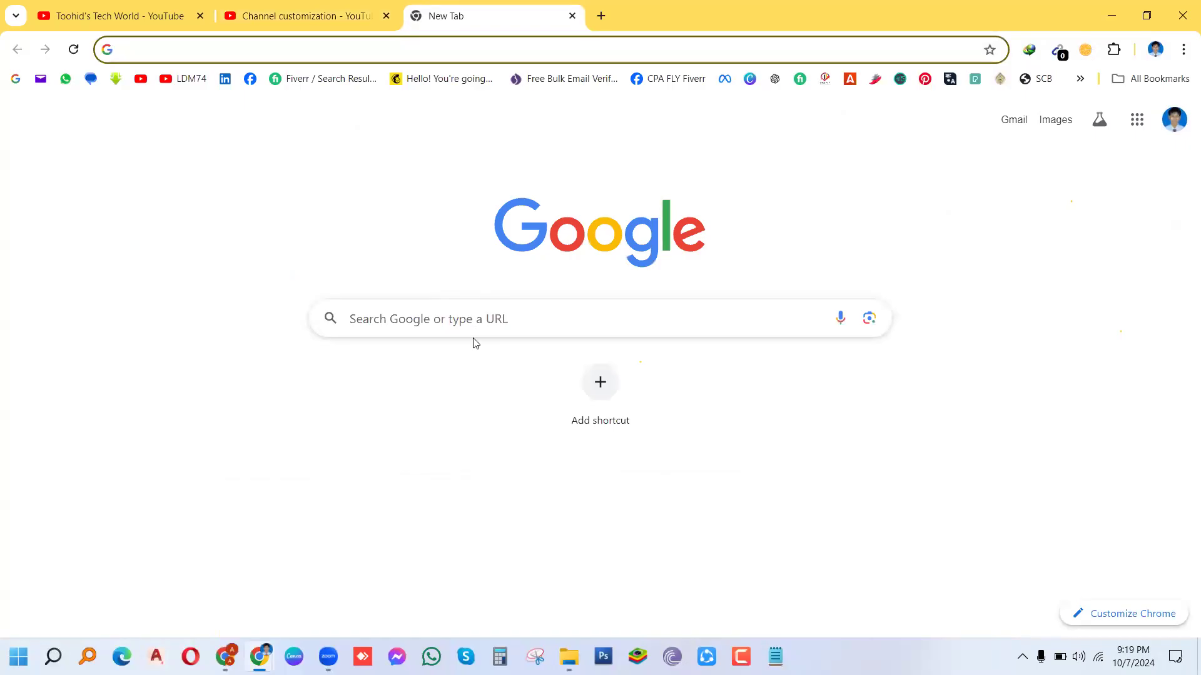
pyautogui.click(294, 657)
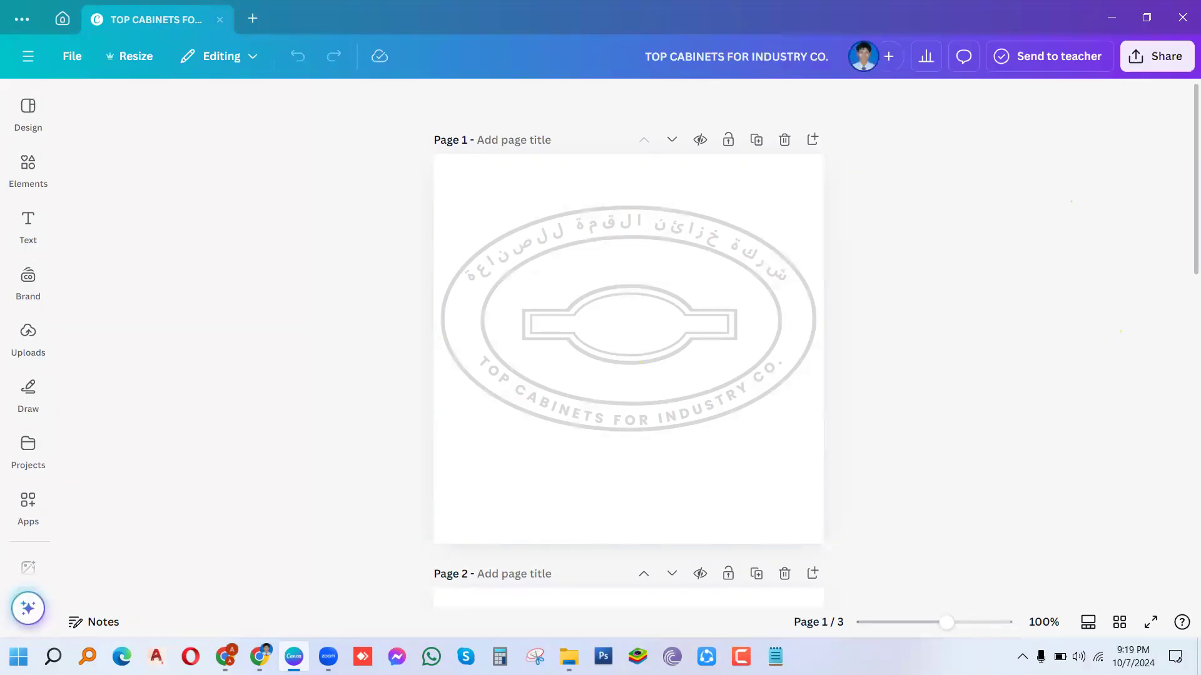
# Step: From the Canva home page, enter a custom design size of 2048 × 1152 px
pyautogui.click(29, 100)
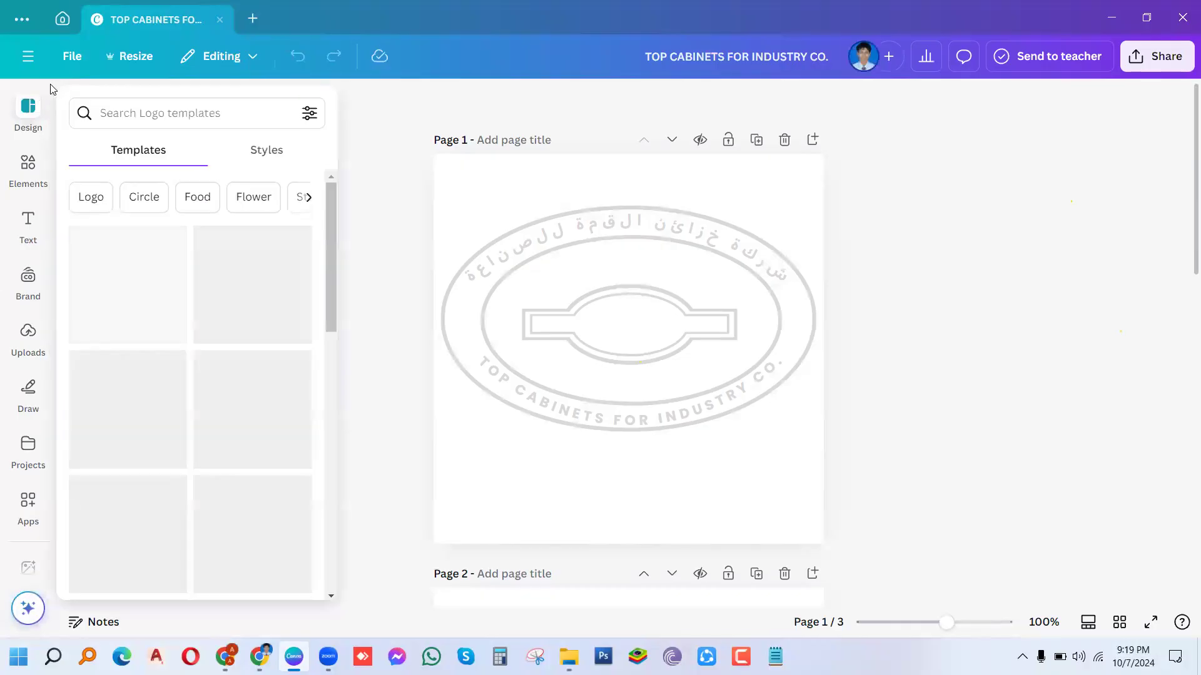
pyautogui.click(31, 107)
pyautogui.click(33, 116)
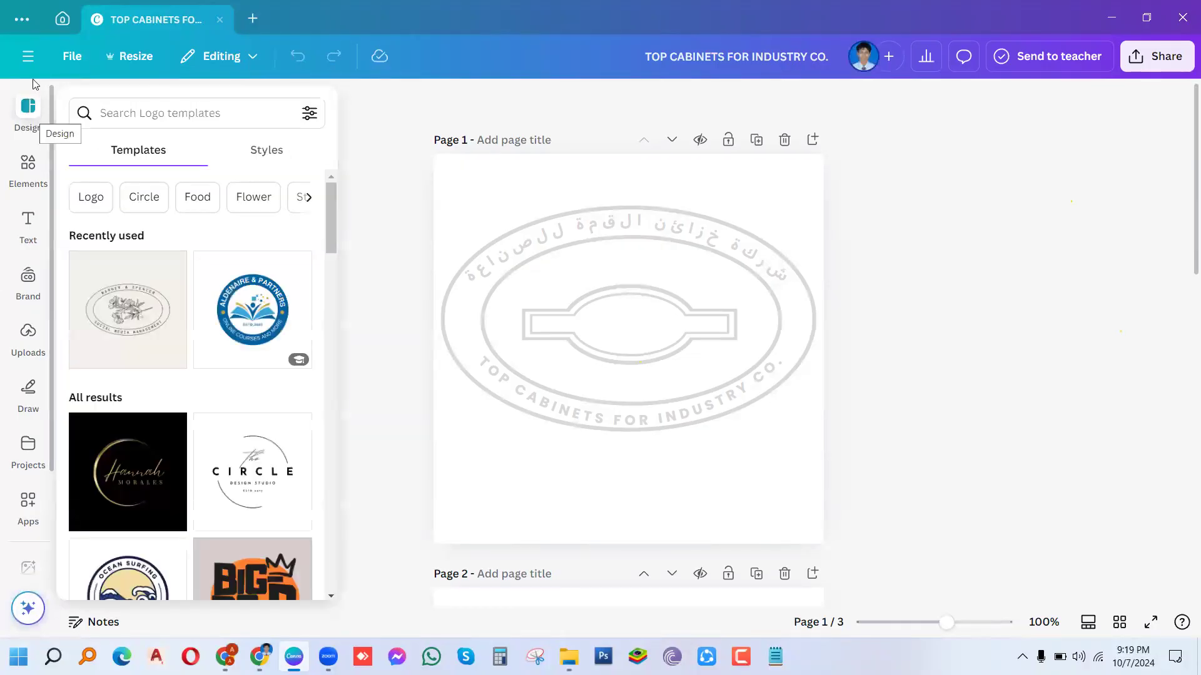
pyautogui.click(63, 20)
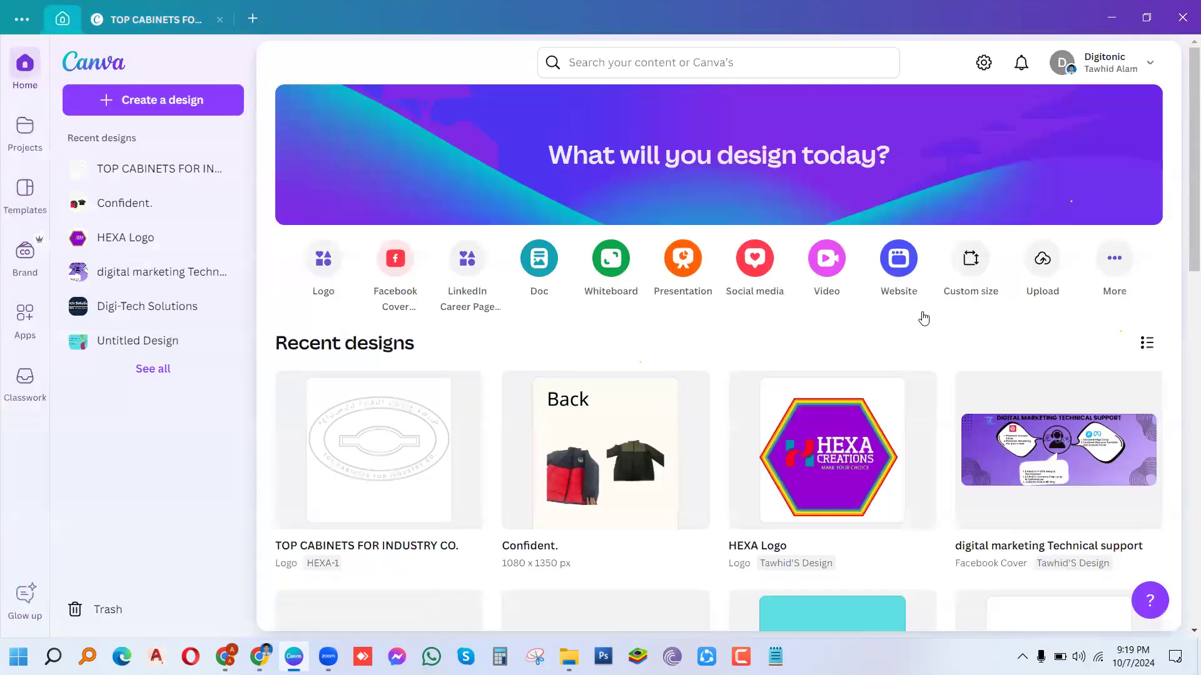
pyautogui.click(974, 267)
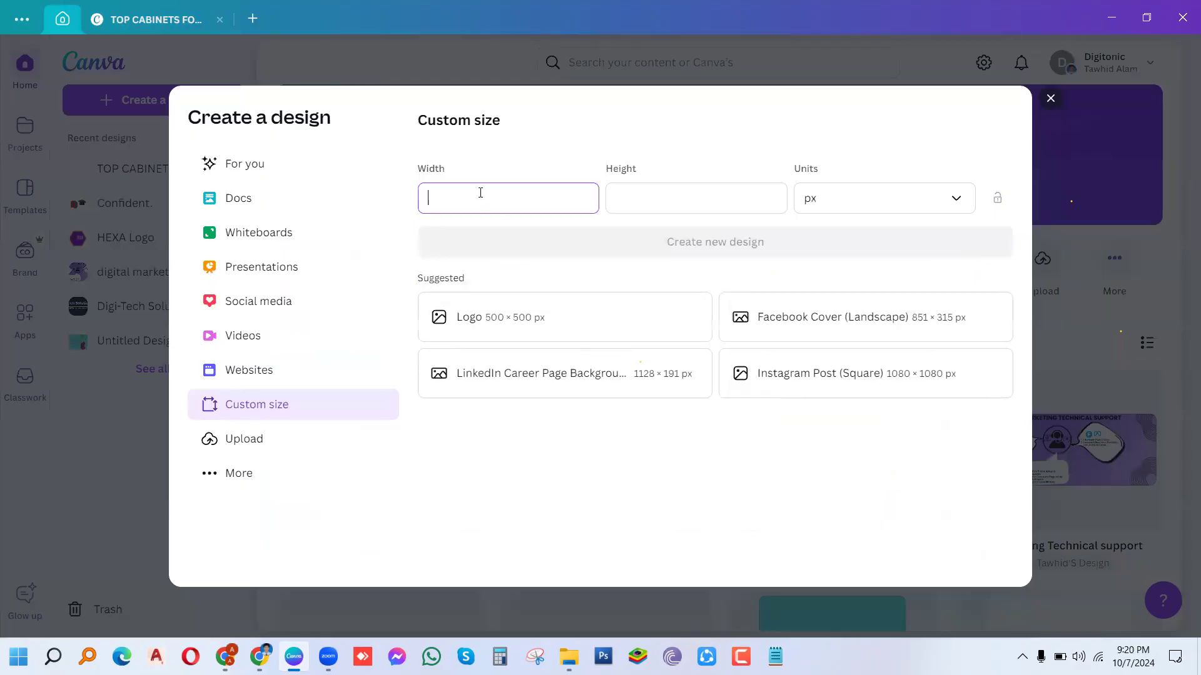
pyautogui.write('20')
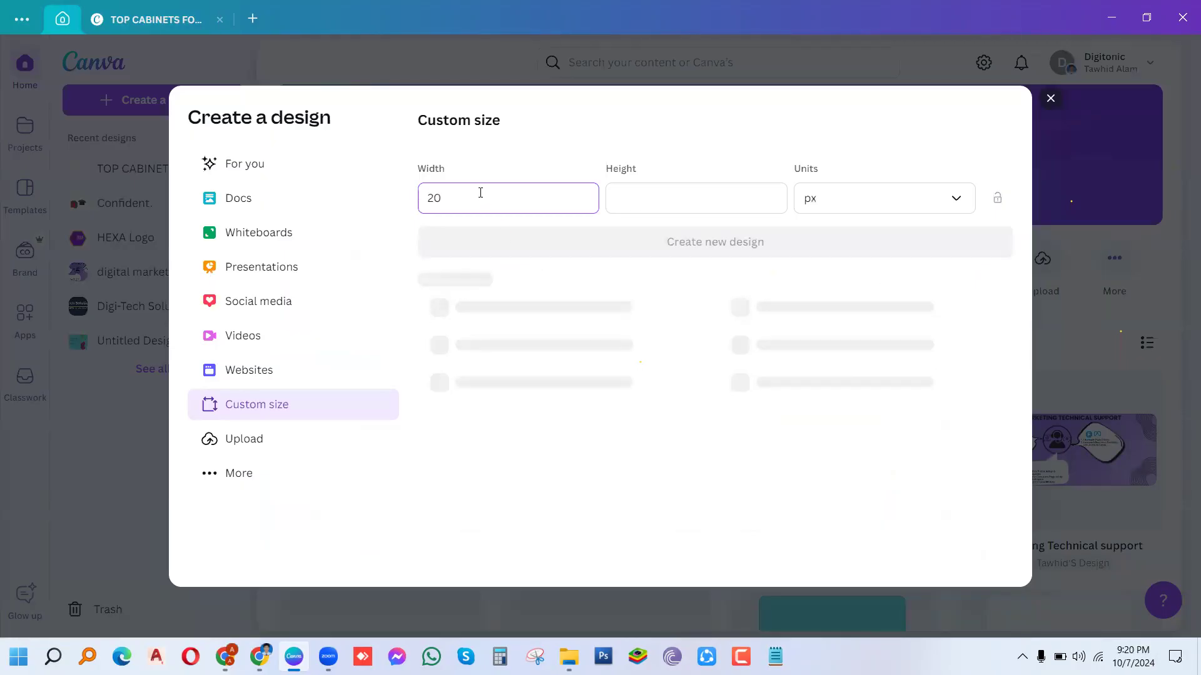
pyautogui.write('48')
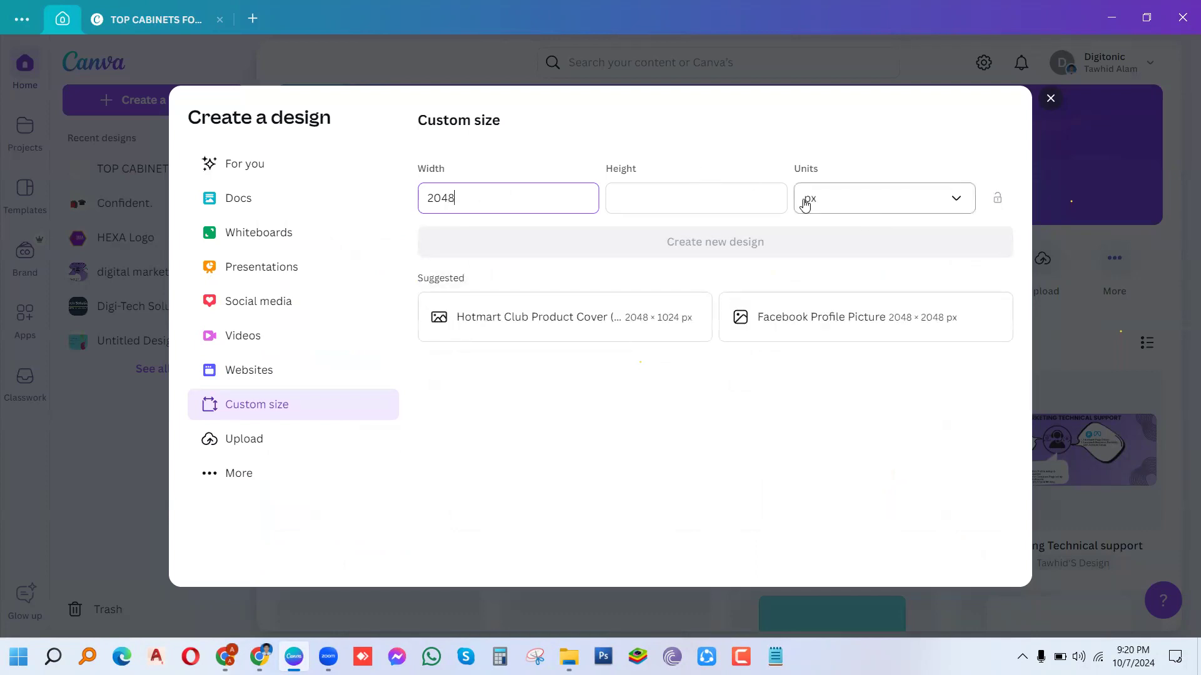
pyautogui.click(713, 195)
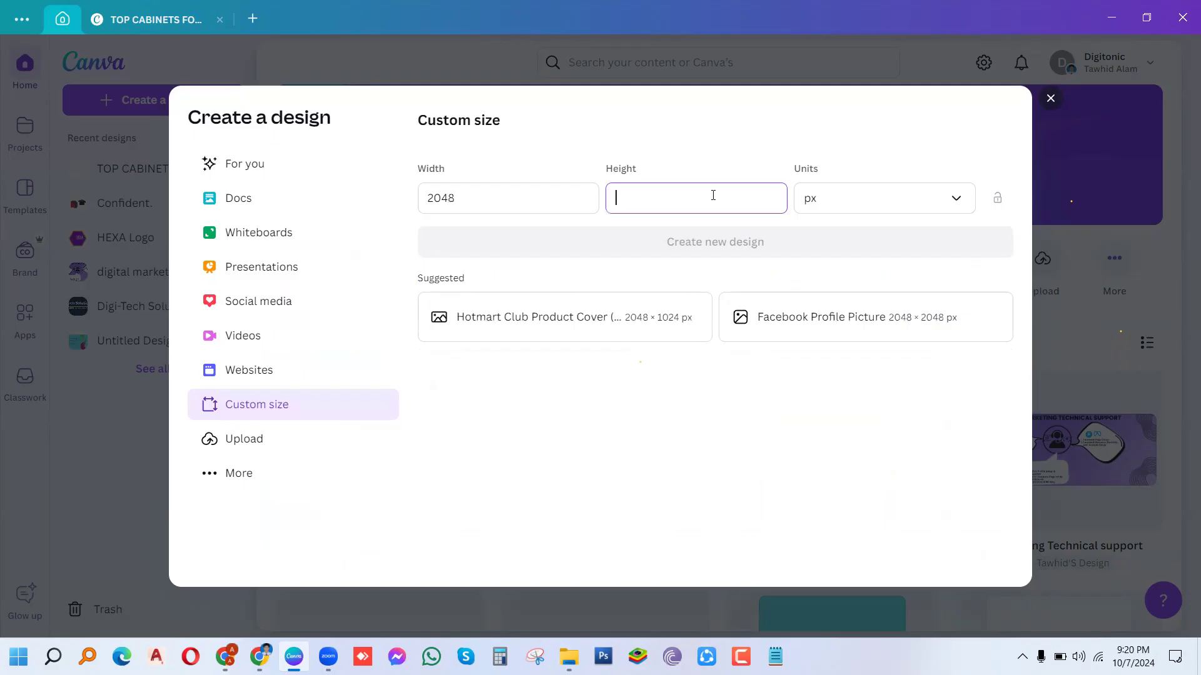
pyautogui.write('1152')
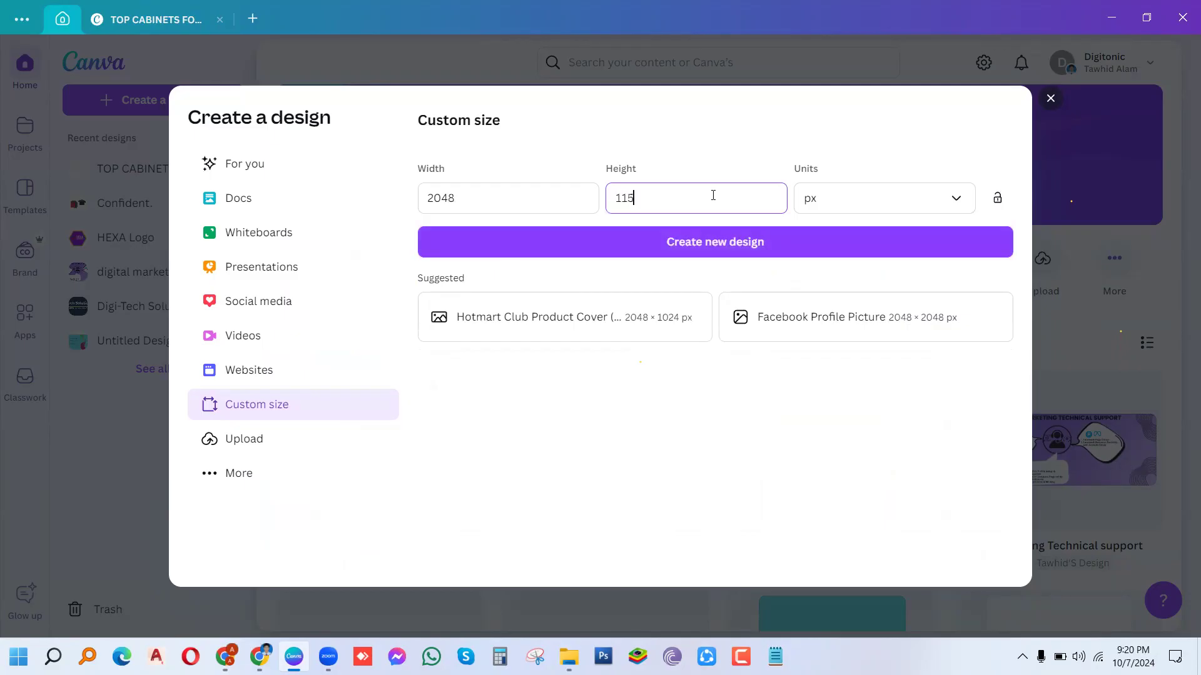
# Step: Create the blank 2048 × 1152 px design, opening it in its own tab
pyautogui.click(733, 249)
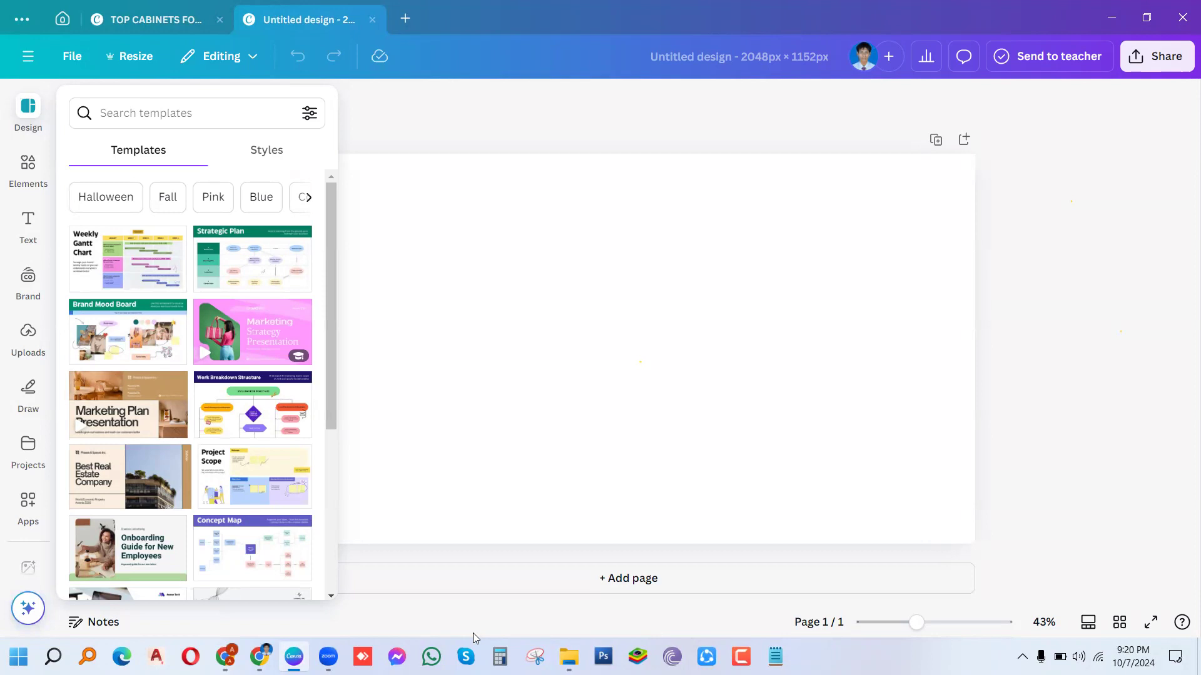
pyautogui.moveTo(329, 656)
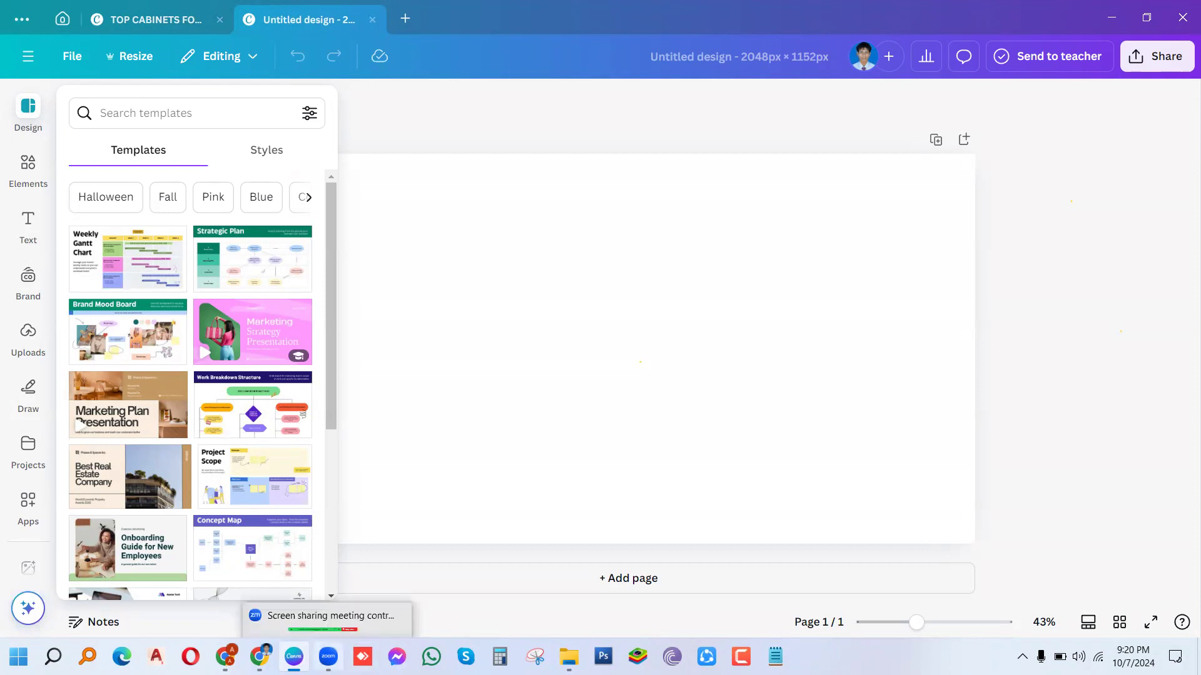
pyautogui.moveTo(259, 657)
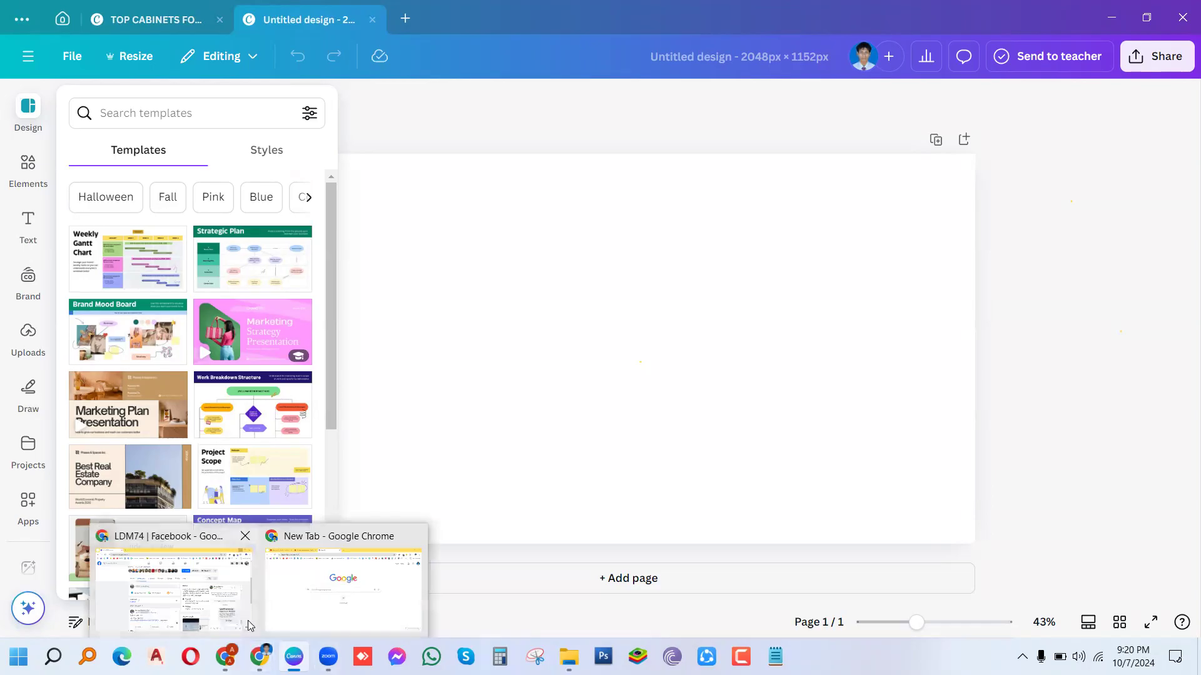
# Step: Bring Chrome forward and switch to the YouTube Studio Channel customization tab
pyautogui.click(321, 602)
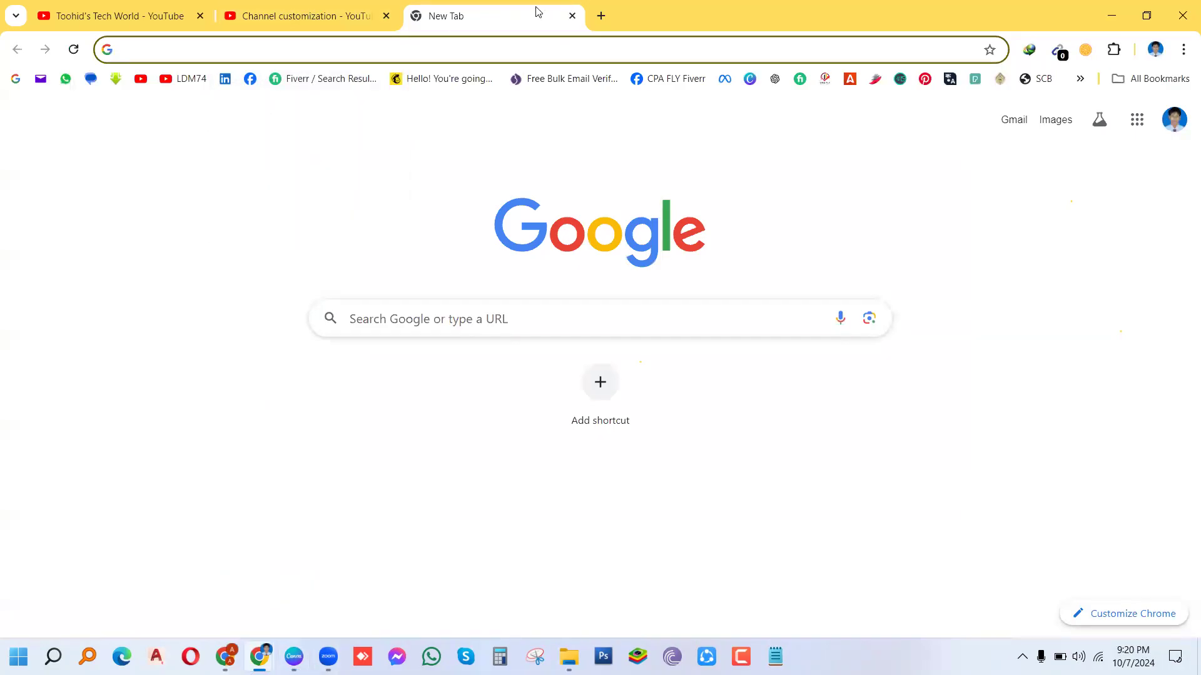
pyautogui.click(316, 23)
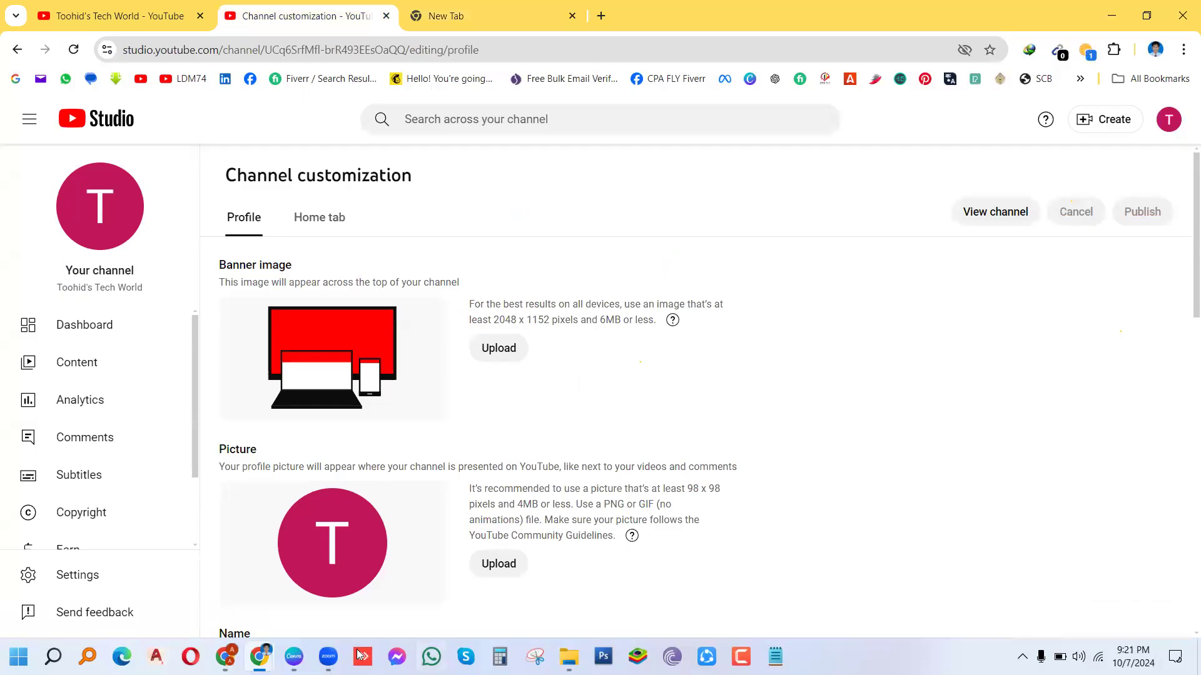
# Step: Return to the blank 2048 × 1152 px Untitled design in Canva
pyautogui.click(294, 656)
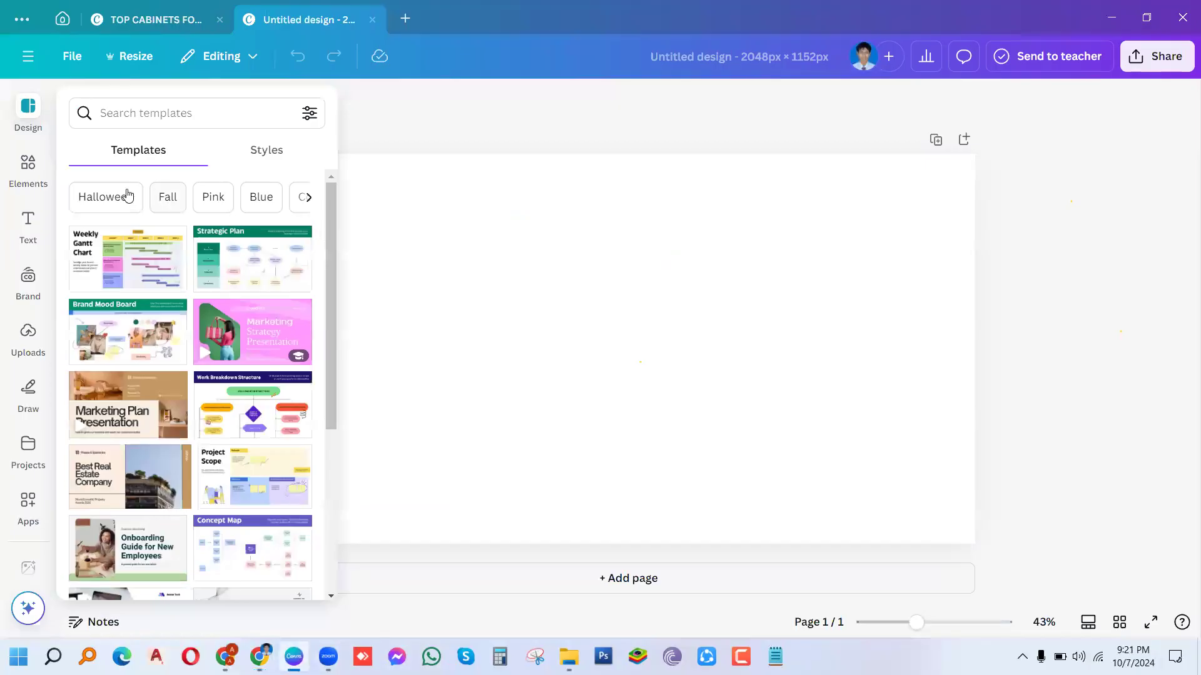
# Step: Search the Canva templates for 'Tech Banner'
pyautogui.click(110, 118)
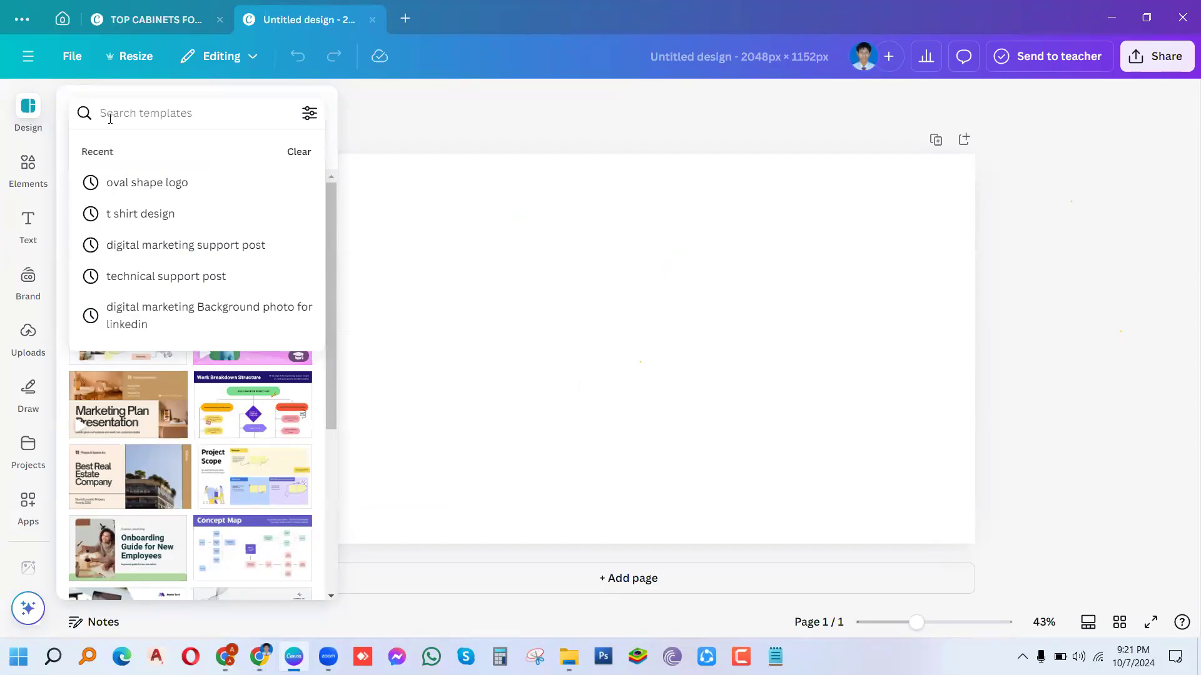
pyautogui.write('tech')
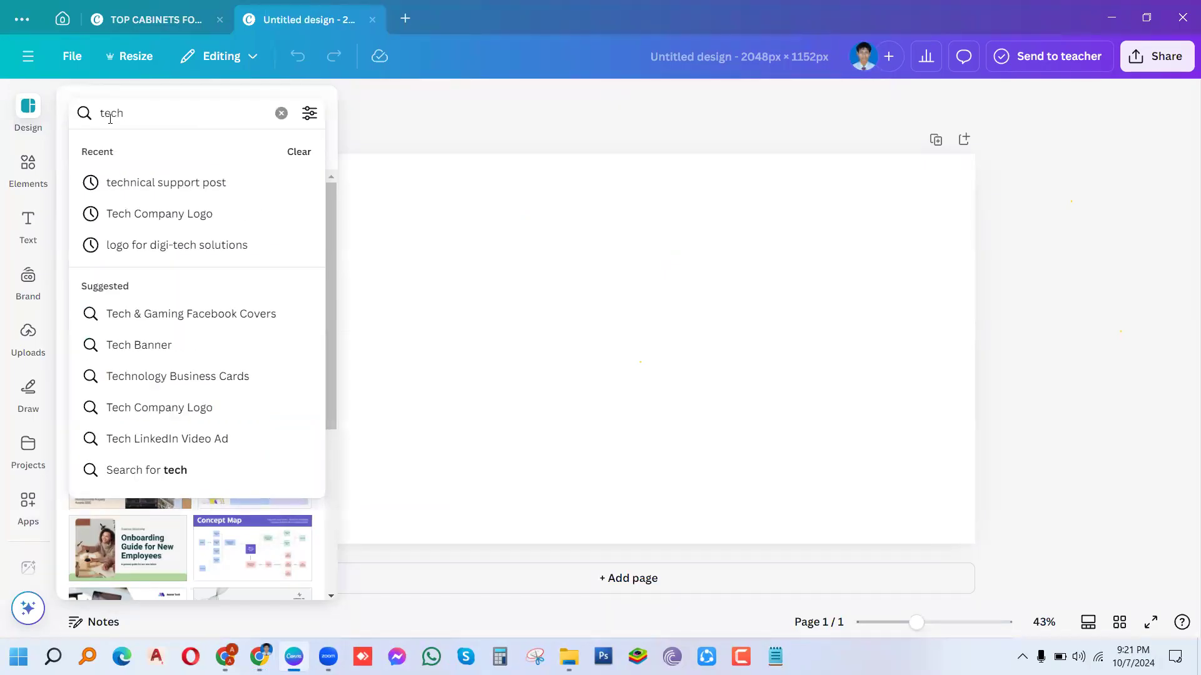
pyautogui.click(119, 348)
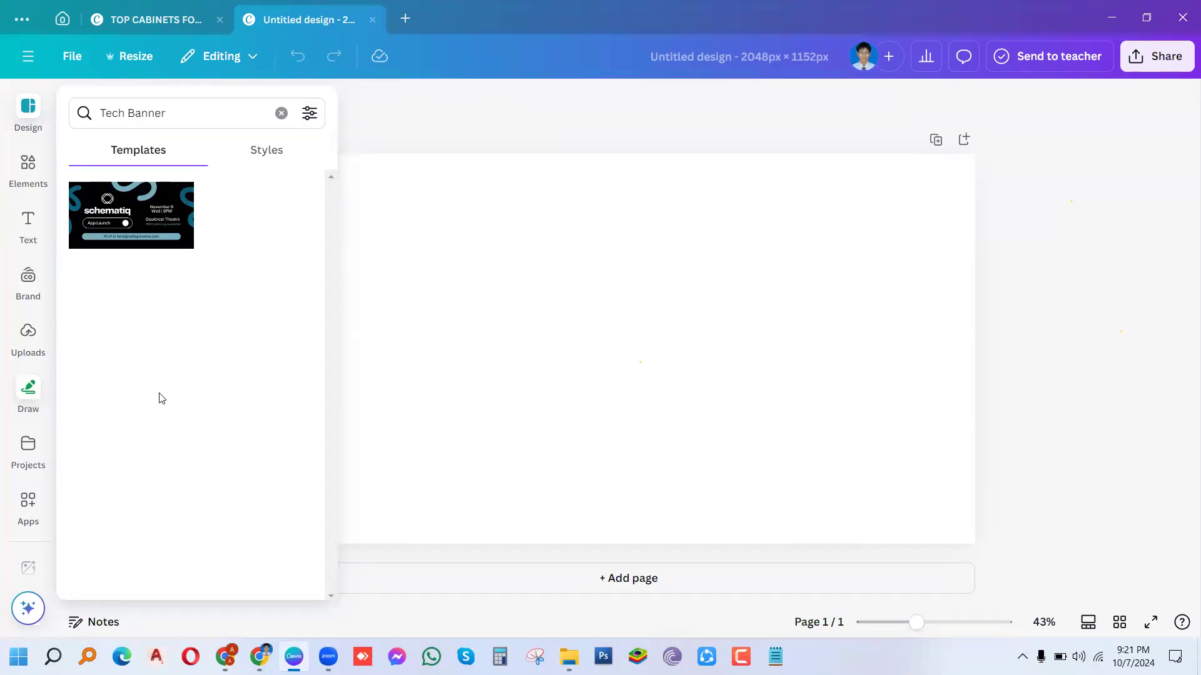
# Step: Try a 'Tech Company Logo' search, then clear it and enter 'digital market' instead
pyautogui.click(280, 114)
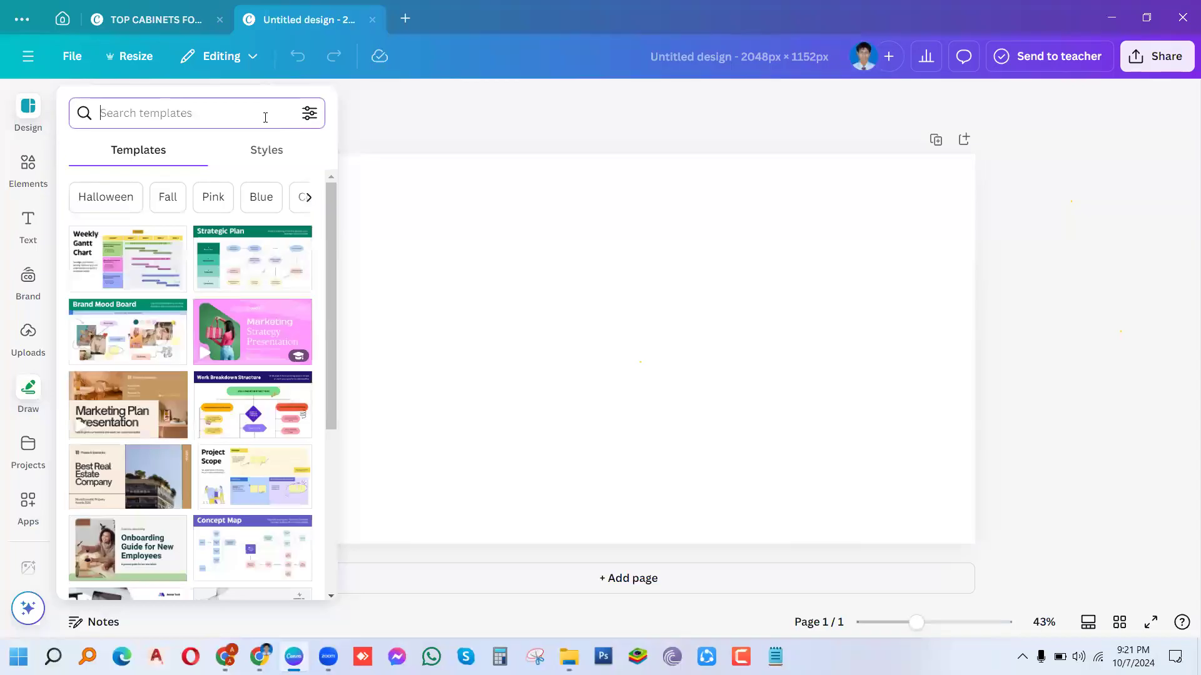
pyautogui.write('tech')
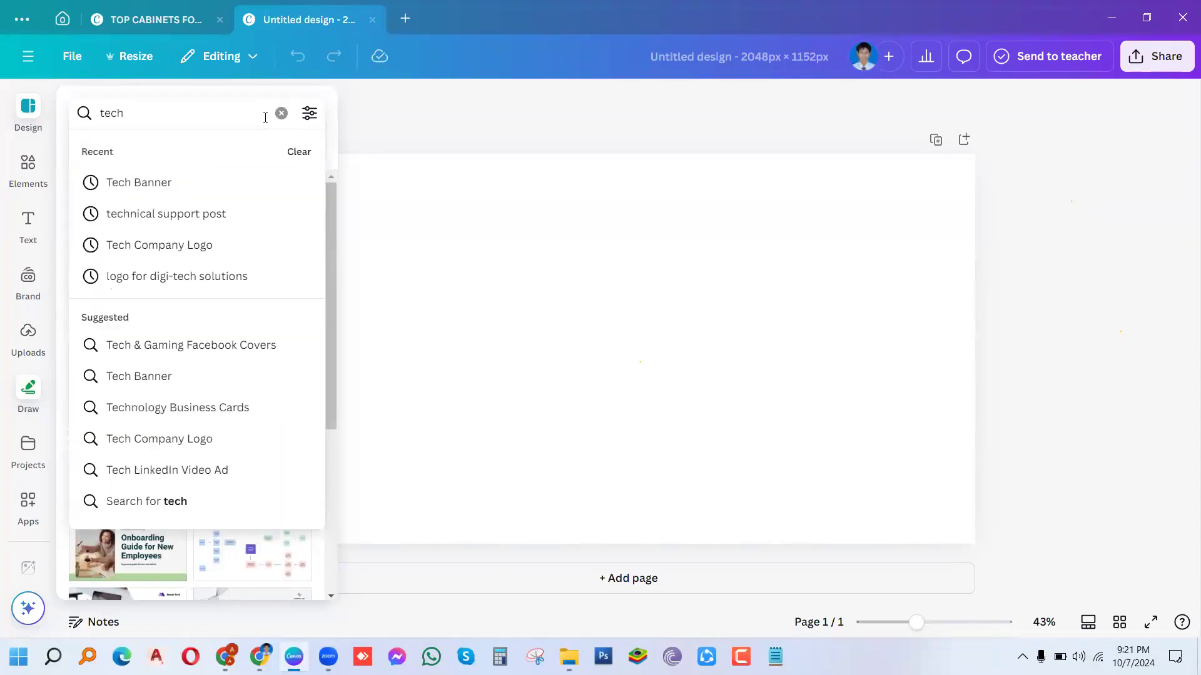
pyautogui.click(145, 444)
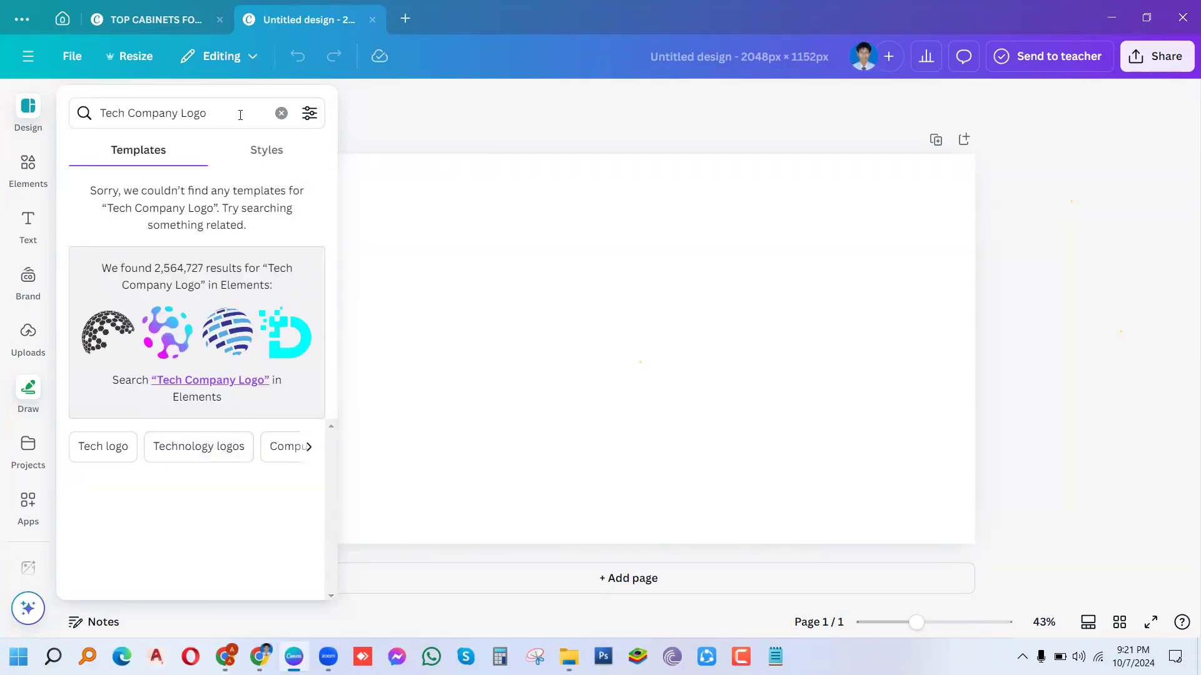
pyautogui.click(281, 113)
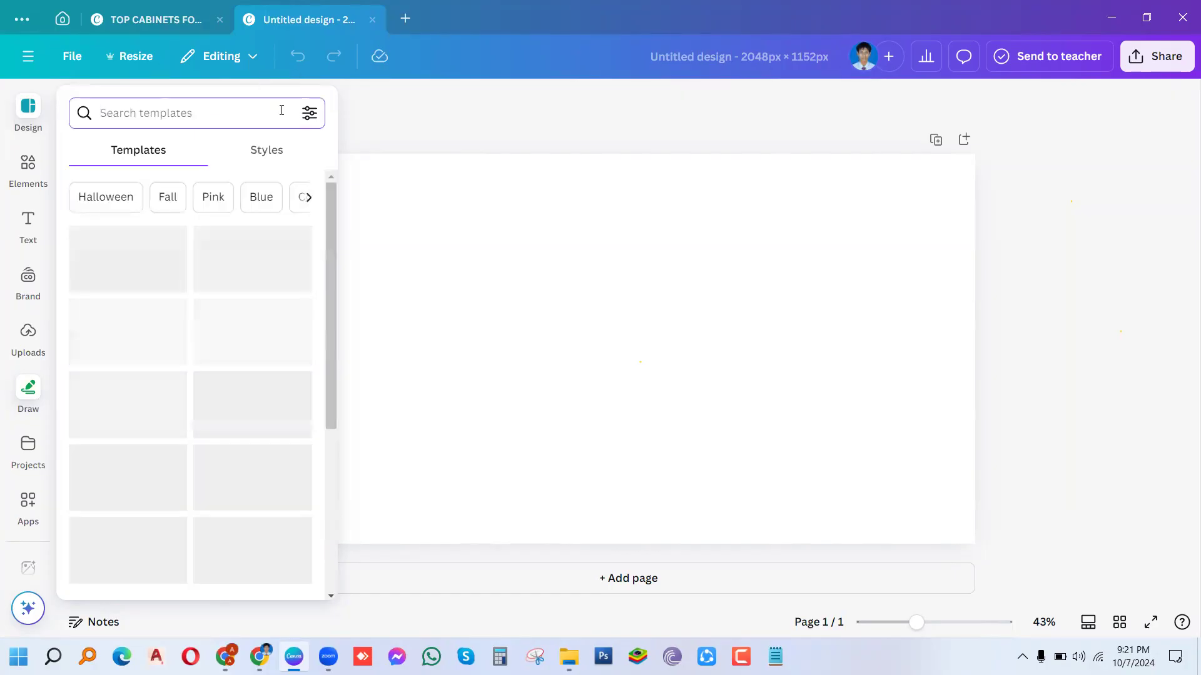
pyautogui.write('digi')
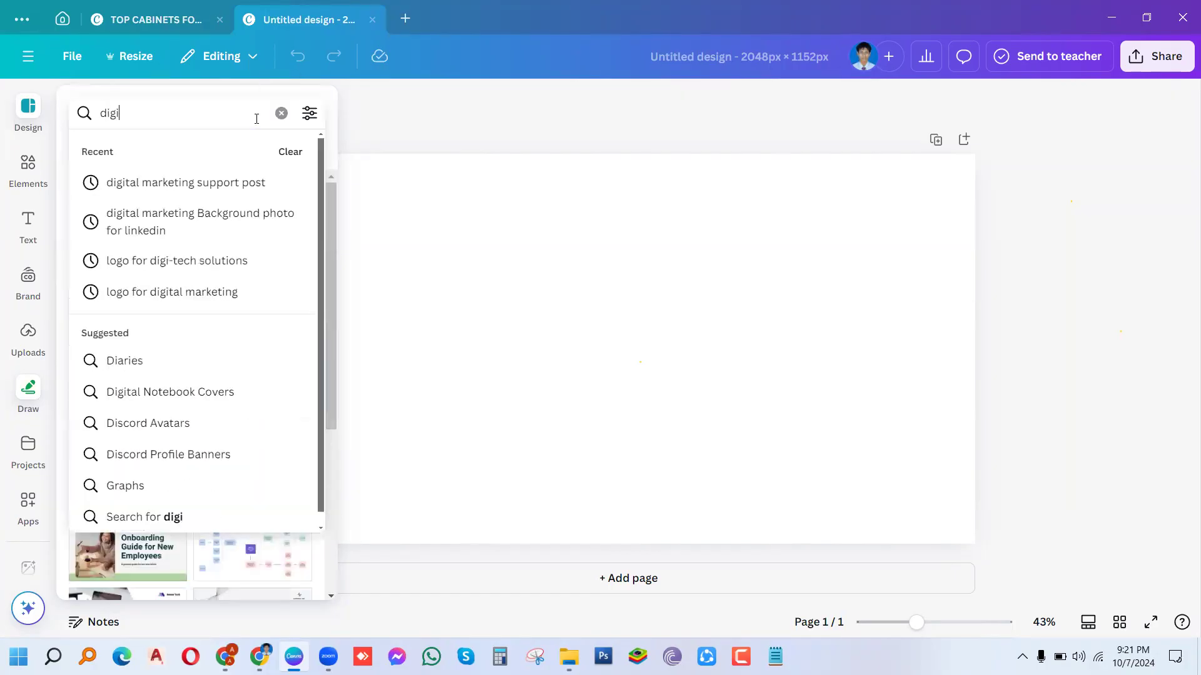
pyautogui.write('tal mar')
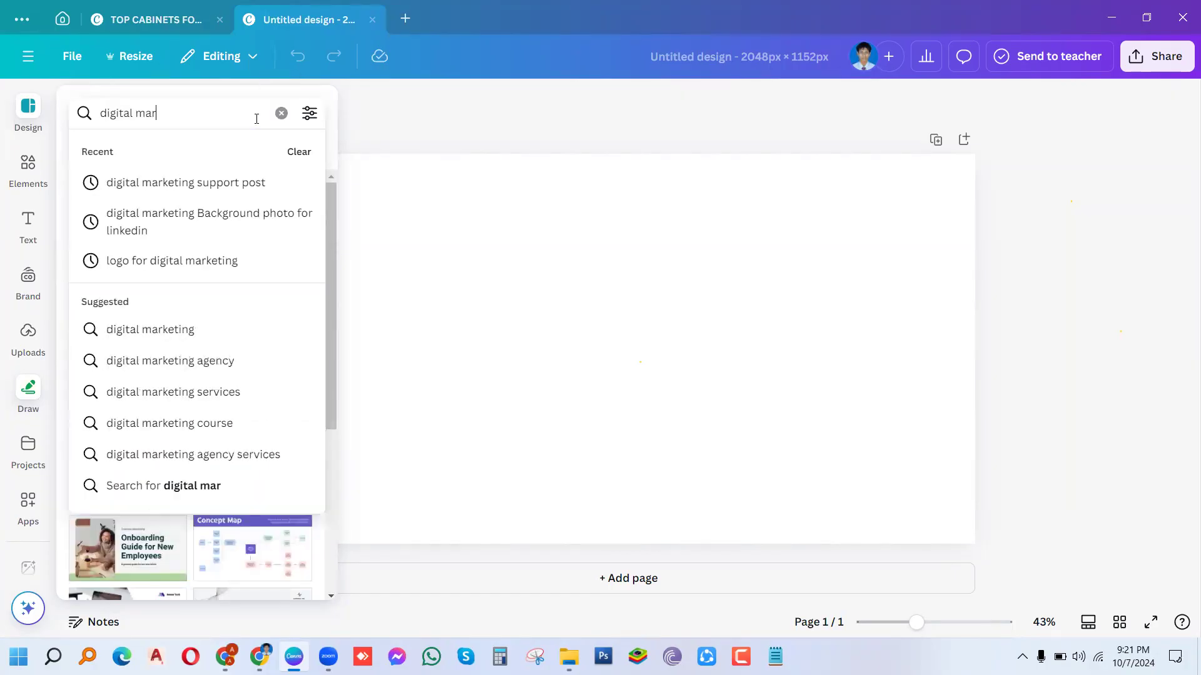
pyautogui.write('ket')
# Step: Apply the Yellow and Black Modern Minimalist Digital Marketing Facebook Cover template from the 'digital marketing' results
pyautogui.click(122, 333)
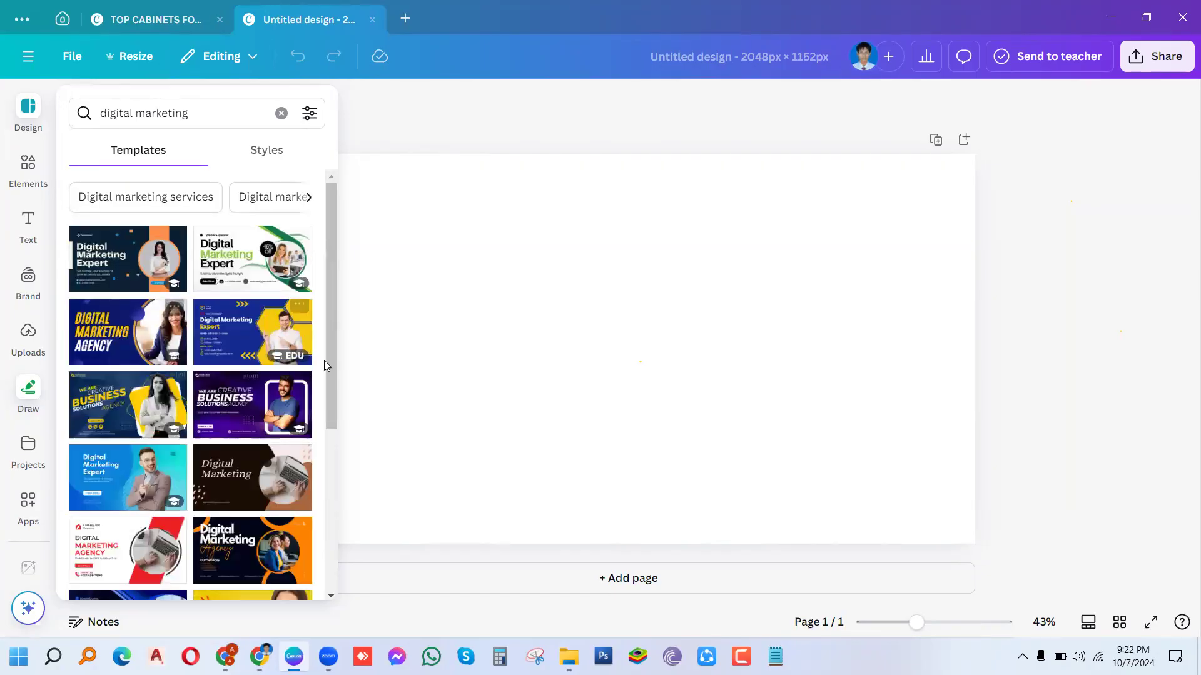
pyautogui.moveTo(330, 369); pyautogui.dragTo(311, 594)
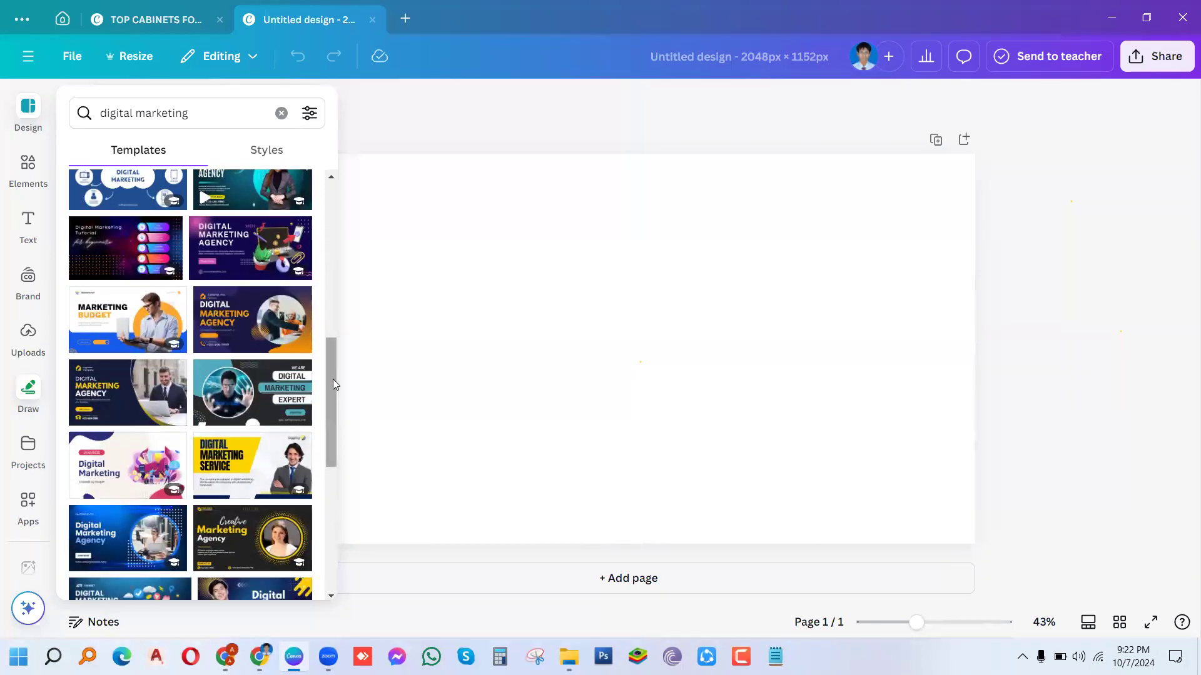
pyautogui.moveTo(330, 377); pyautogui.dragTo(325, 432)
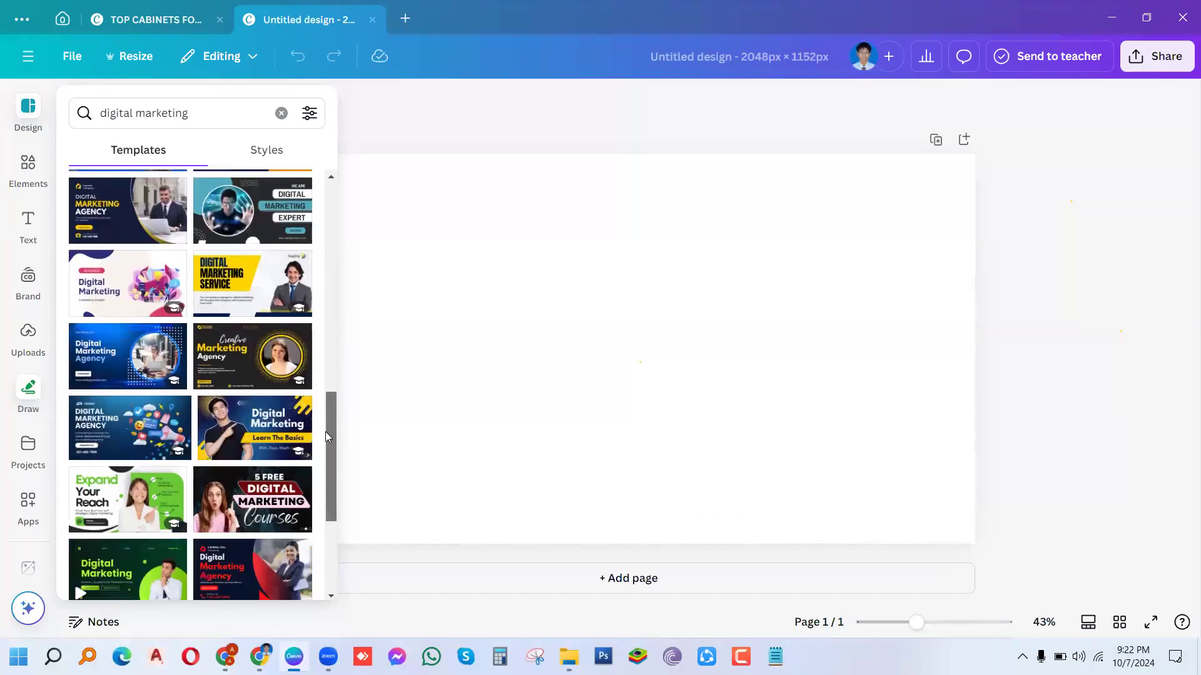
pyautogui.moveTo(325, 432); pyautogui.dragTo(325, 476)
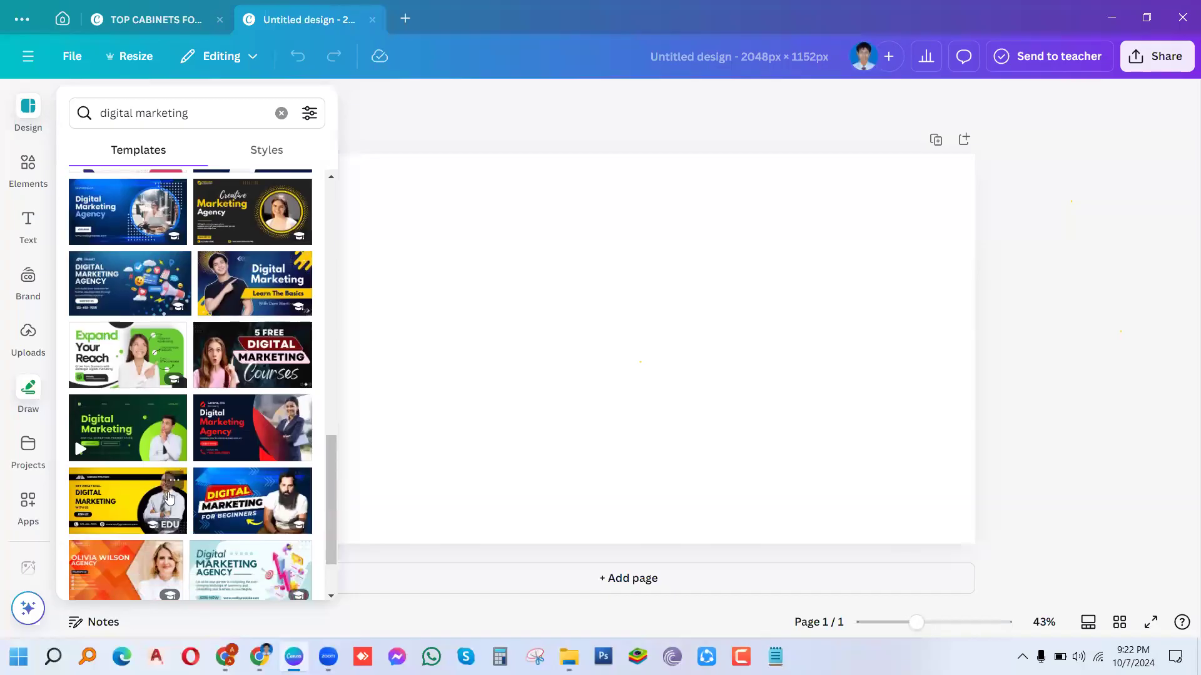
pyautogui.click(146, 518)
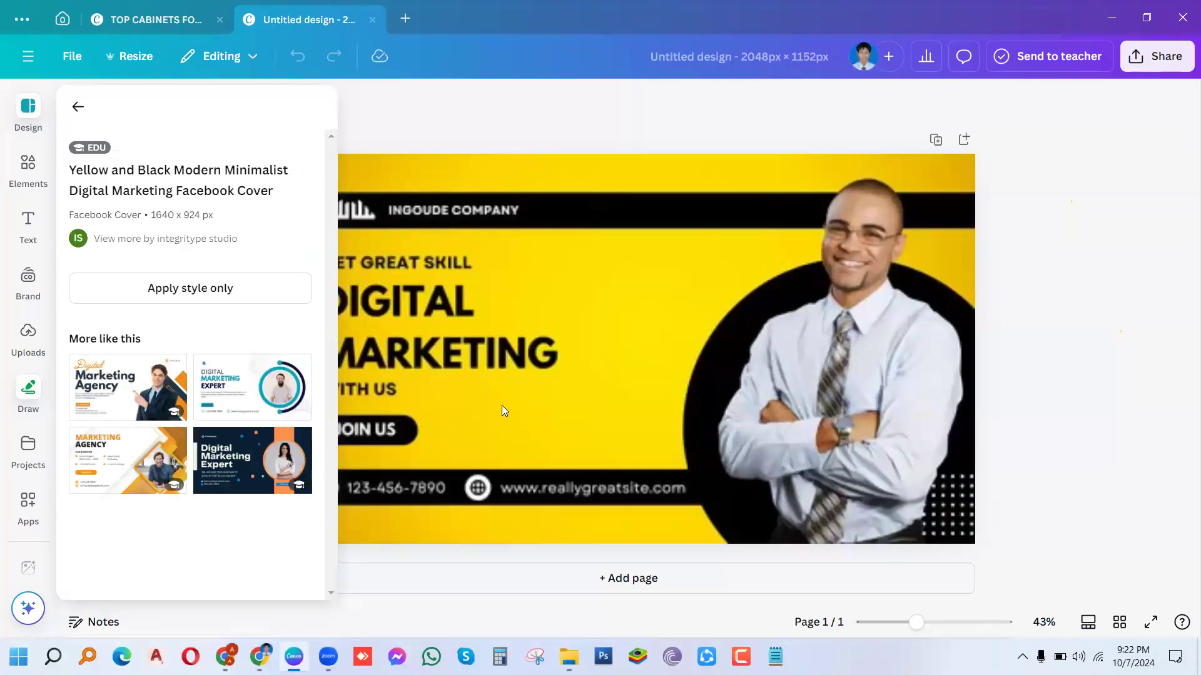
# Step: With the side panel closed, delete the DIGITAL MARKETING heading text and type the channel name
pyautogui.click(498, 361)
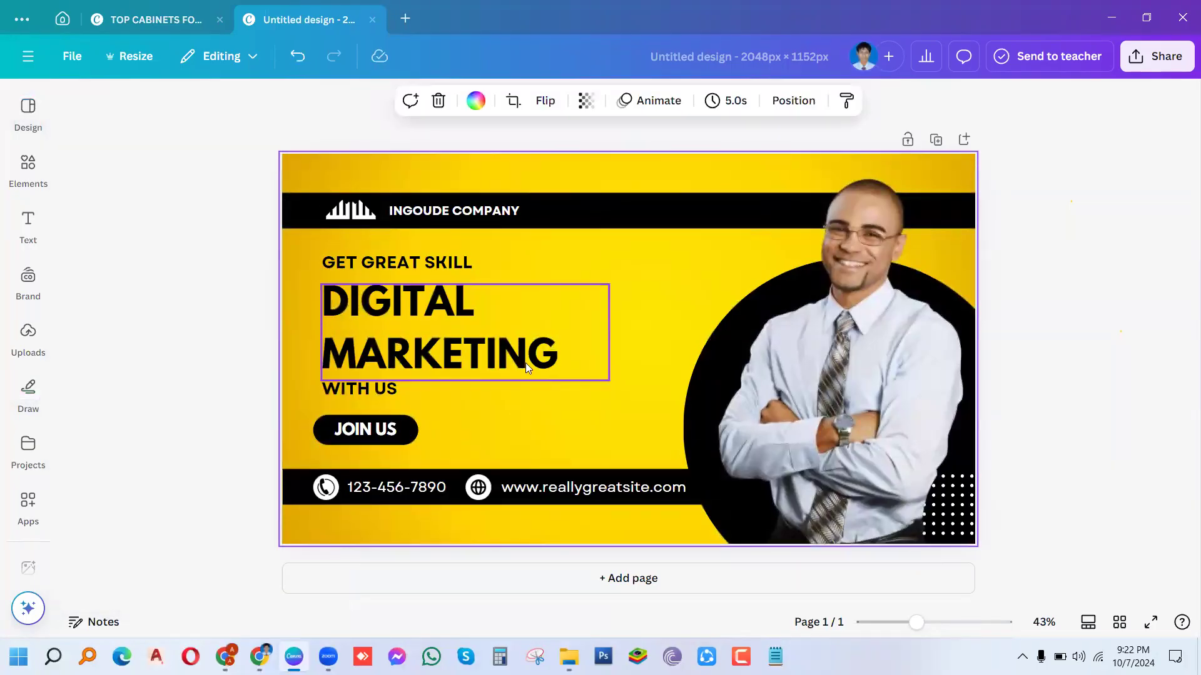
pyautogui.click(564, 359)
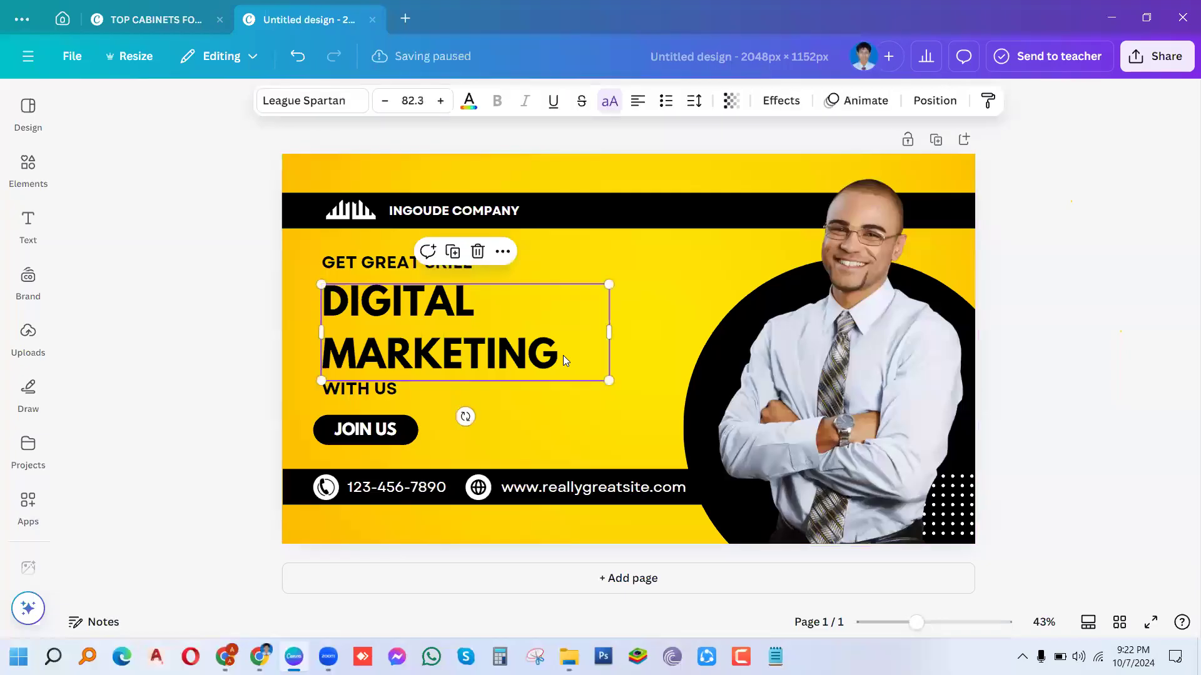
pyautogui.doubleClick(562, 355)
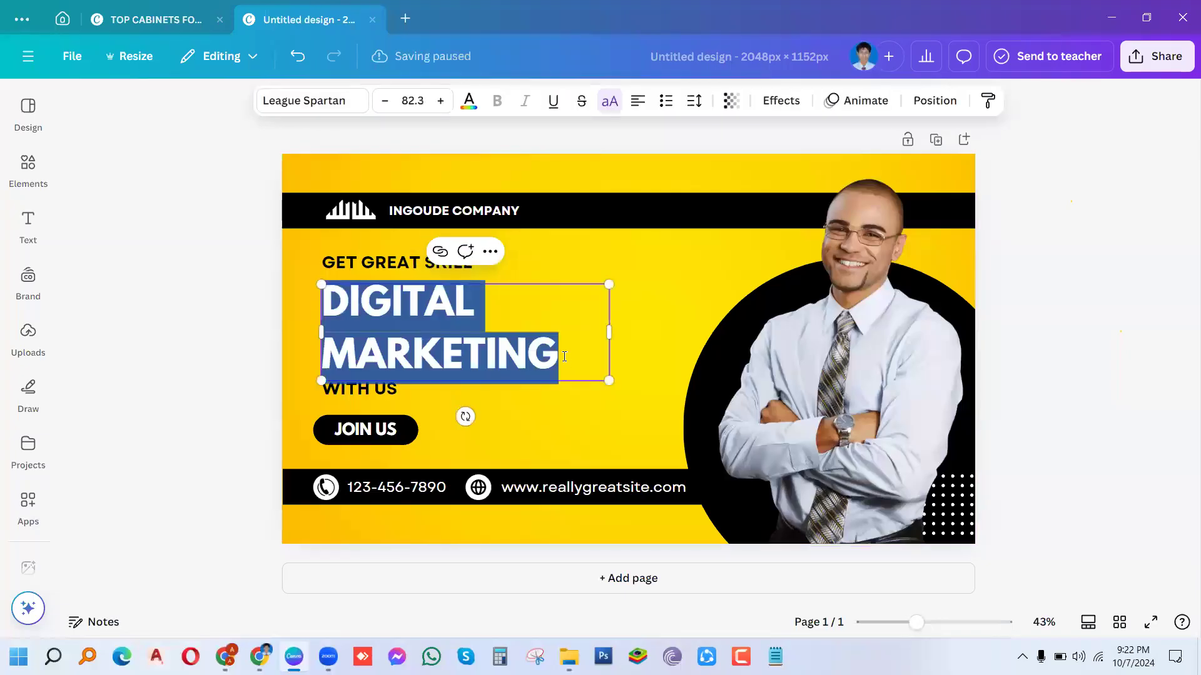
pyautogui.press('BackSpace')
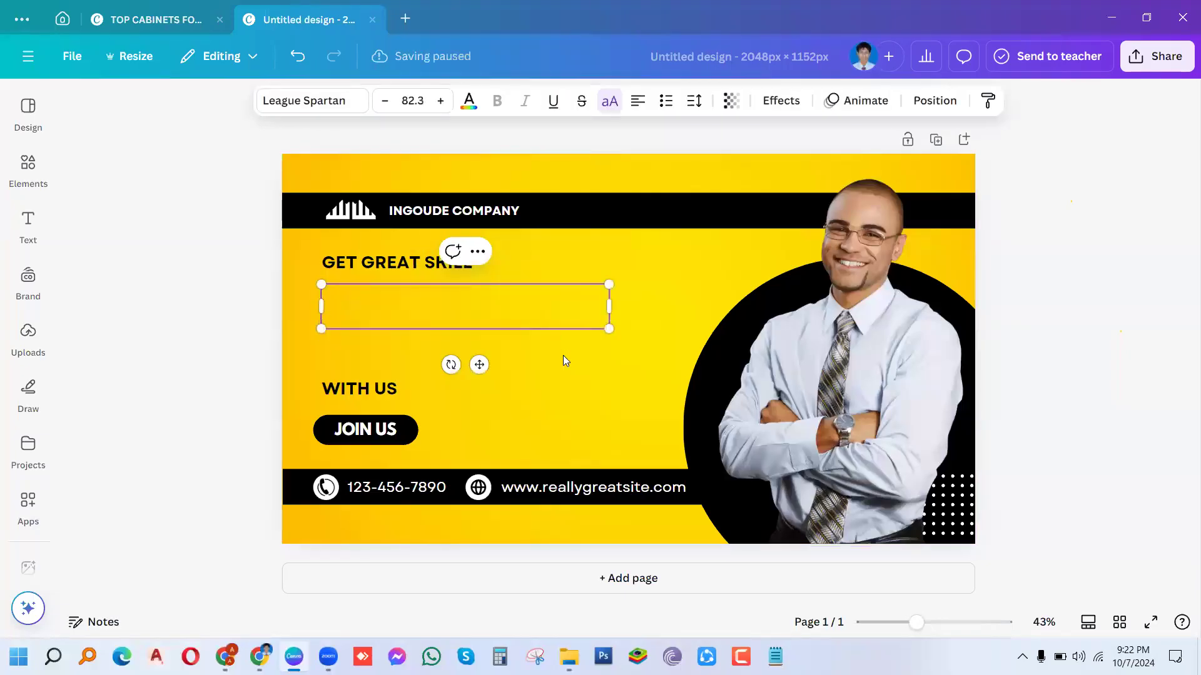
pyautogui.write('TO')
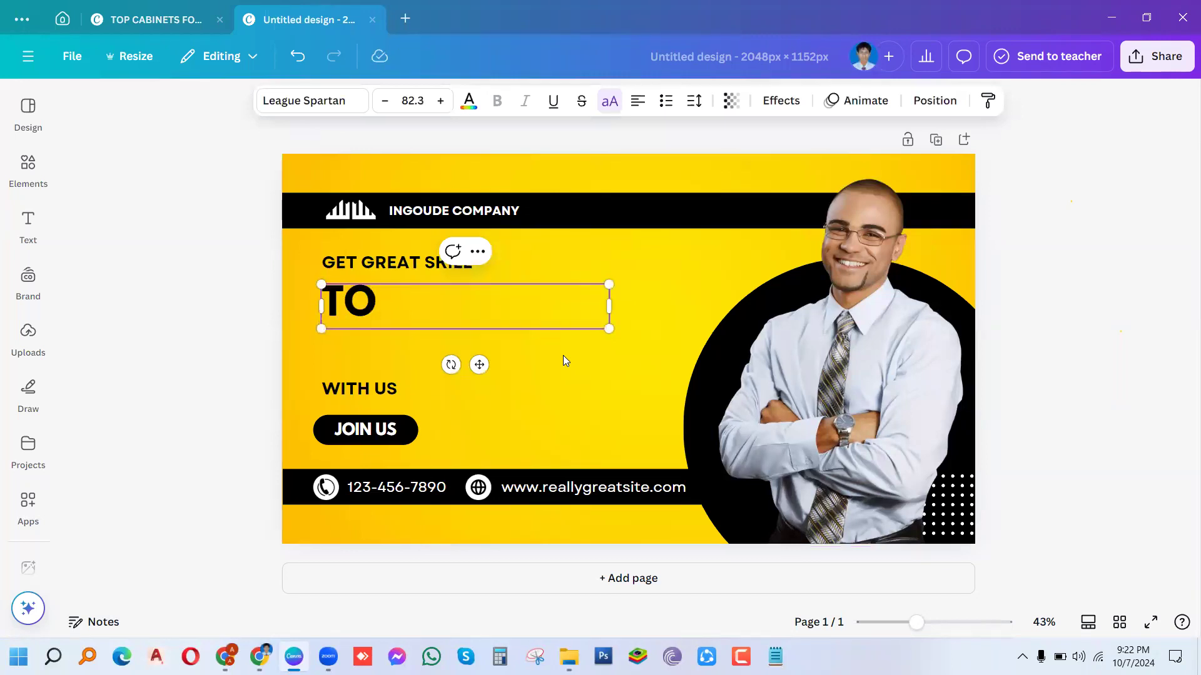
pyautogui.write('OHI')
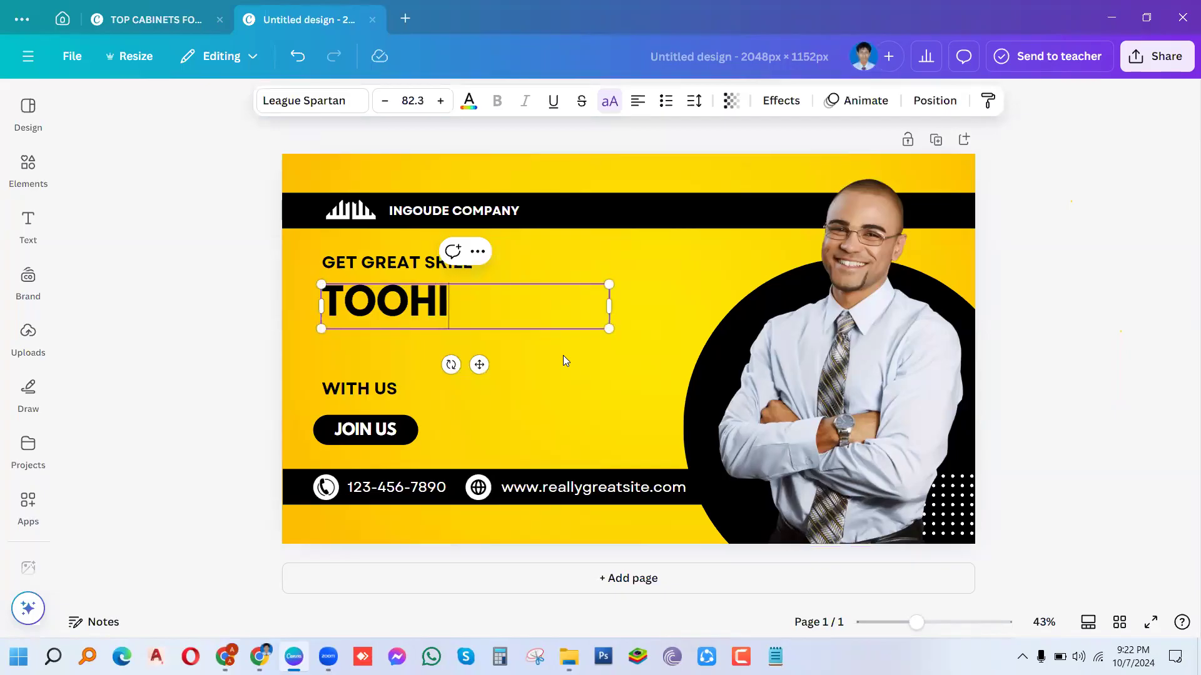
pyautogui.write("D'S ")
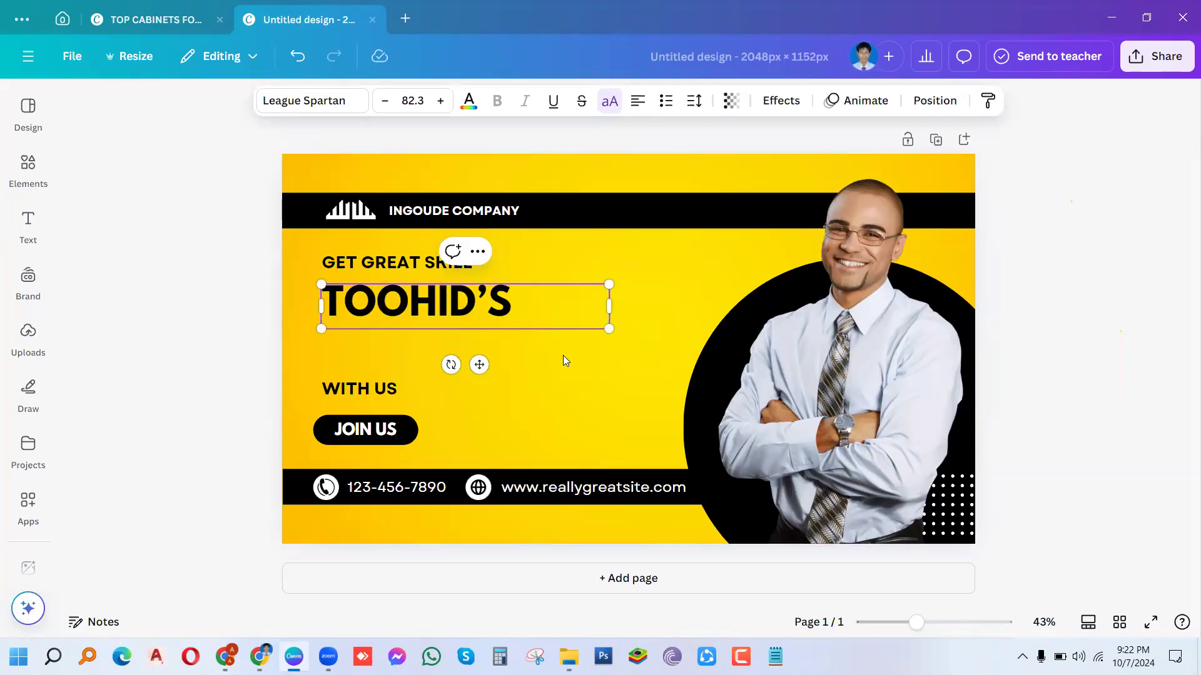
pyautogui.write('TCH')
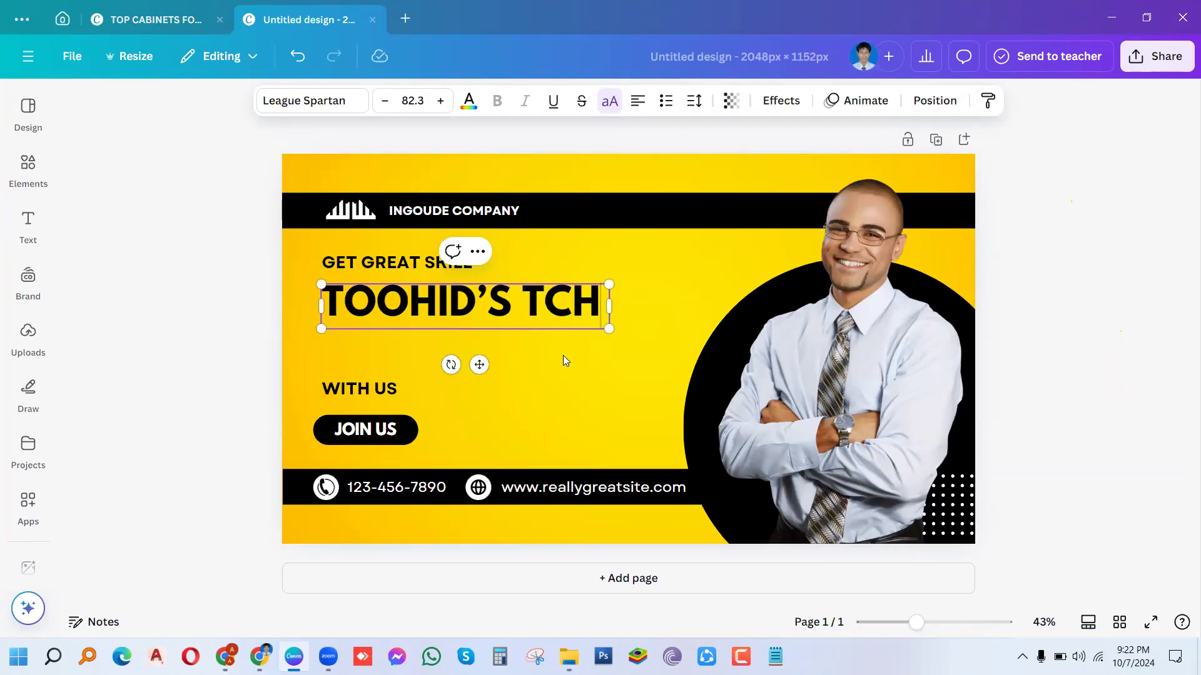
pyautogui.write(' WORLD')
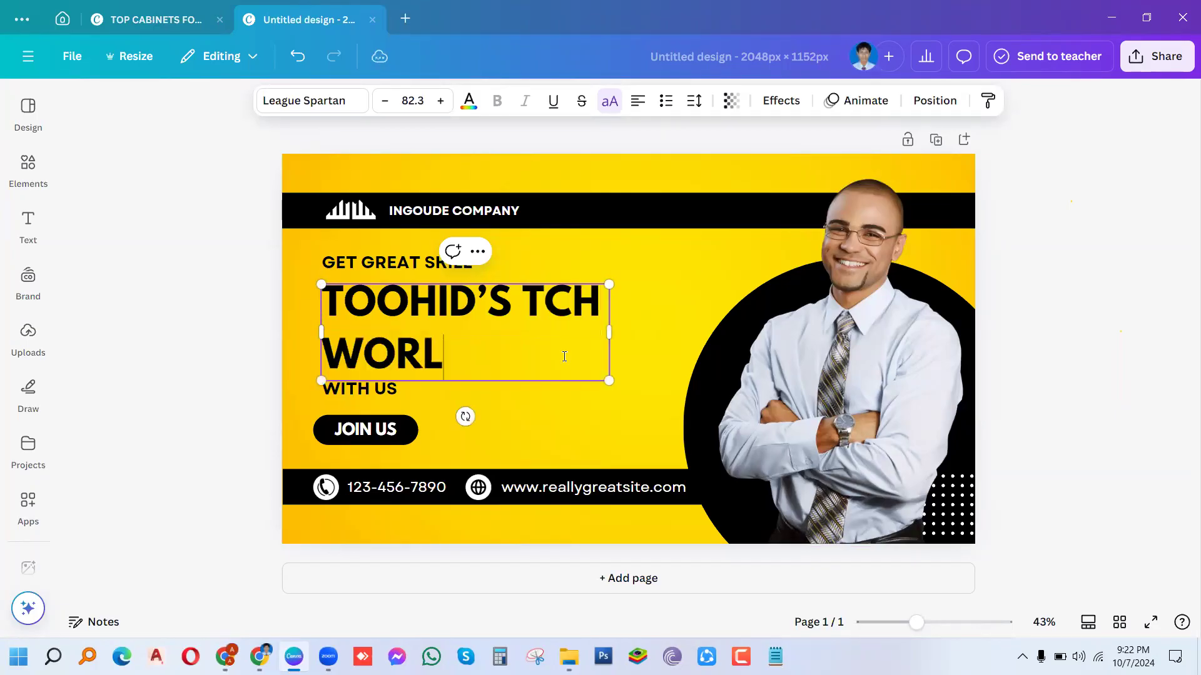
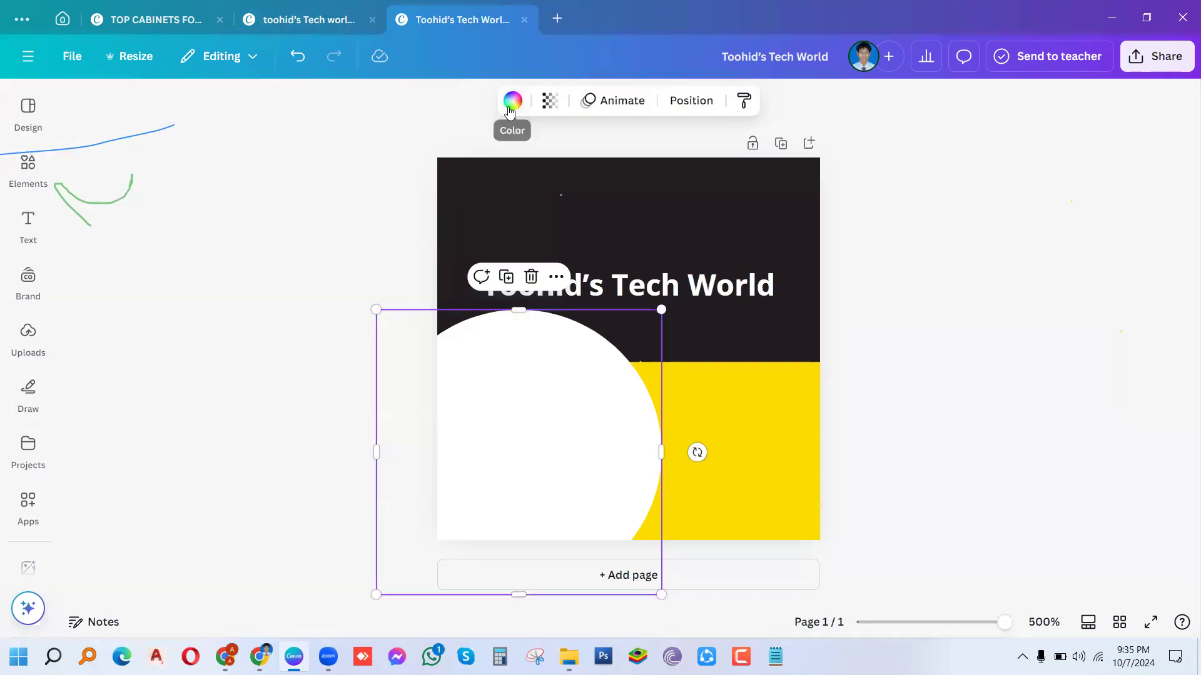
# Step: Browse 'gradient' and 'yellow' colour palettes for the white circle, leaving its colour unchanged
pyautogui.click(514, 102)
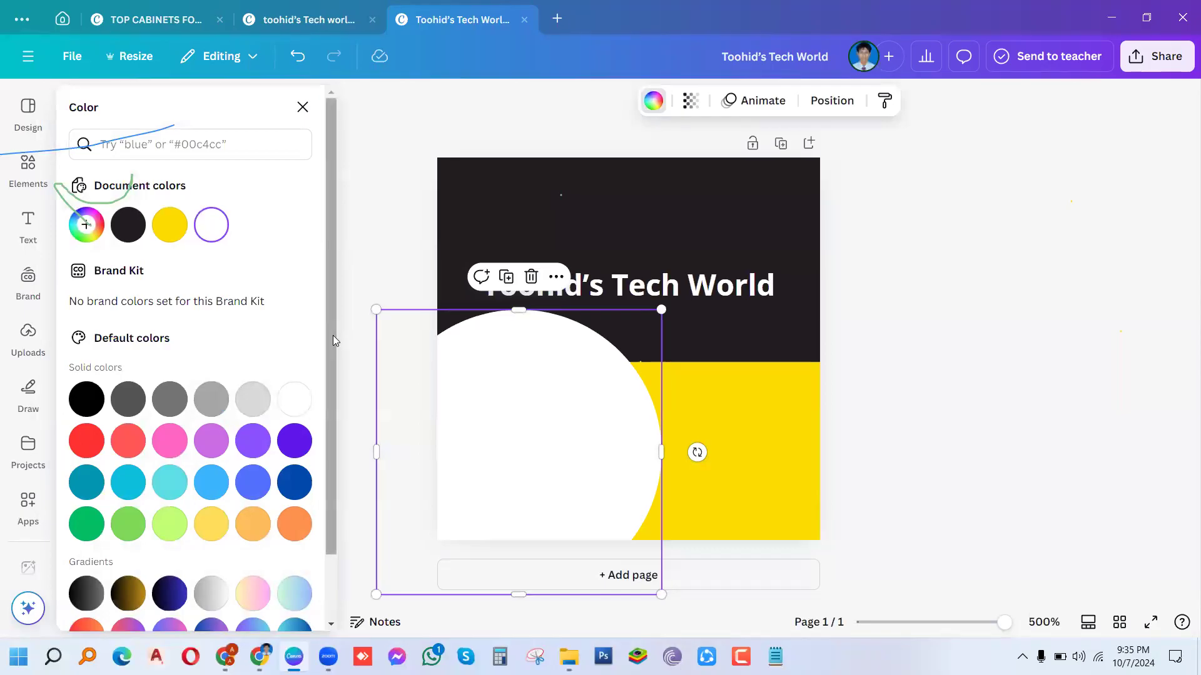
pyautogui.scroll(-2, 325, 438)
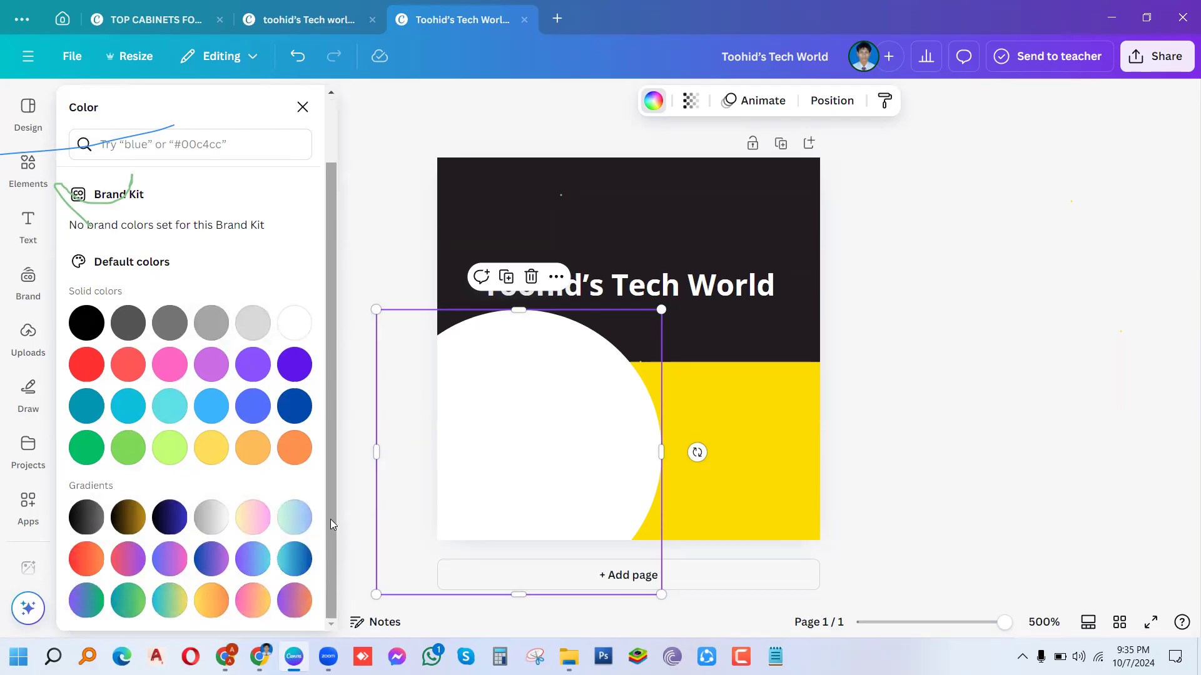
pyautogui.scroll(2, 330, 519)
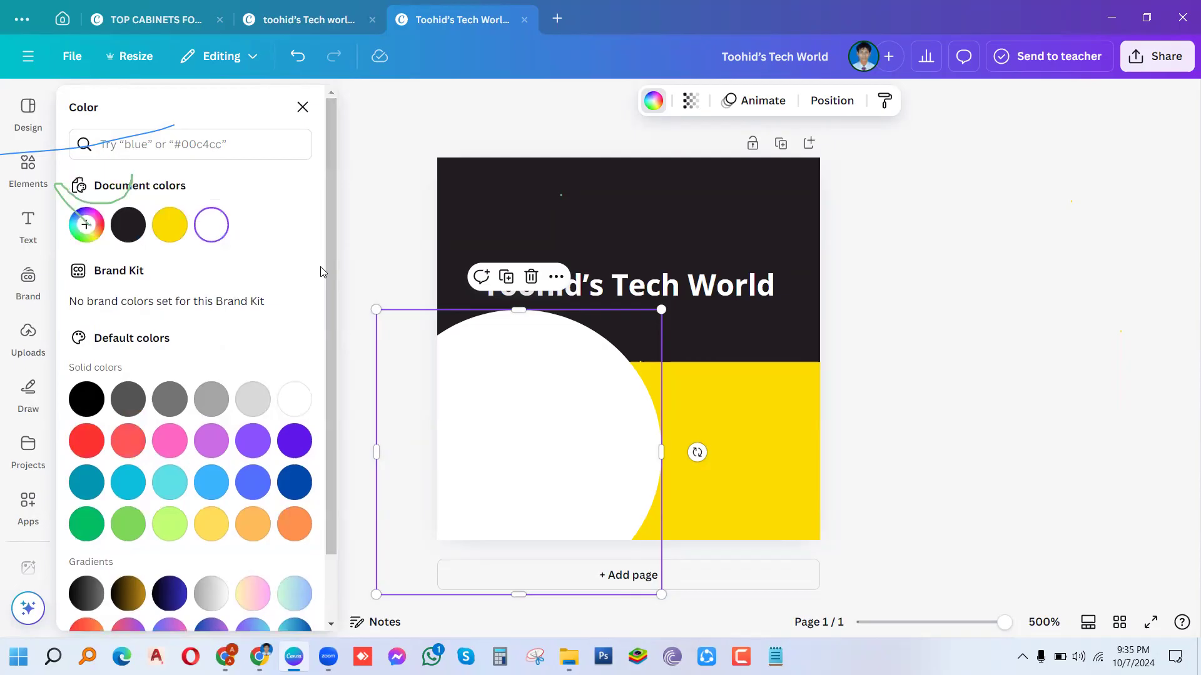
pyautogui.scroll(-2, 329, 266)
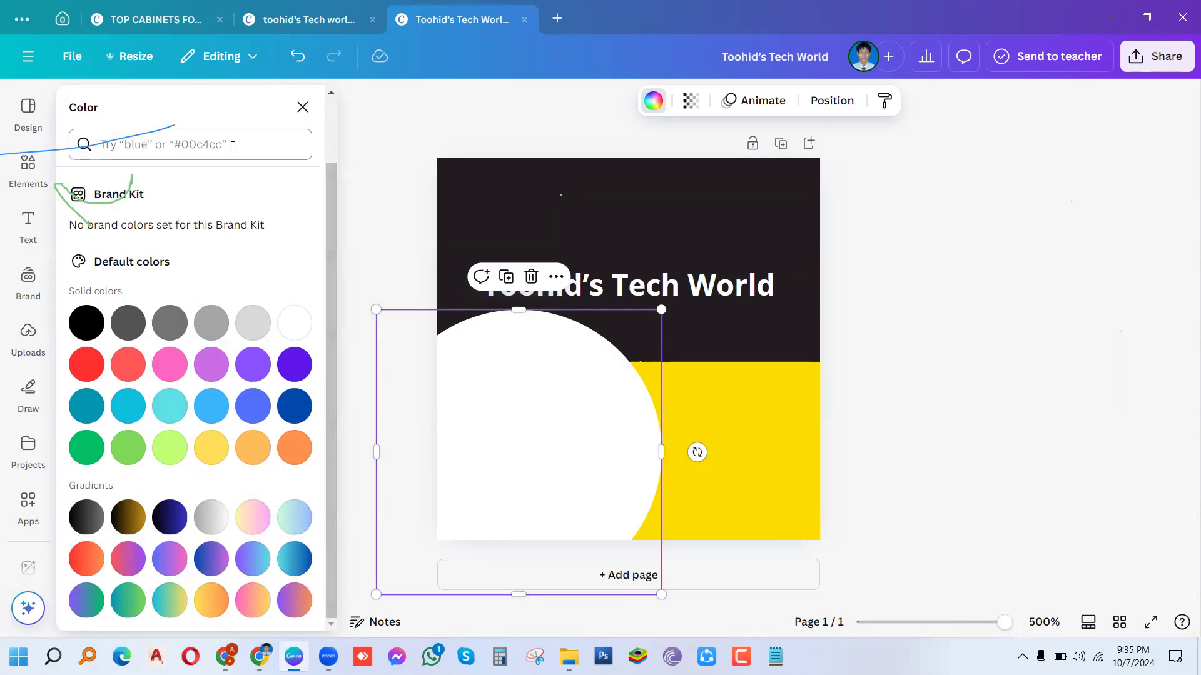
pyautogui.click(233, 147)
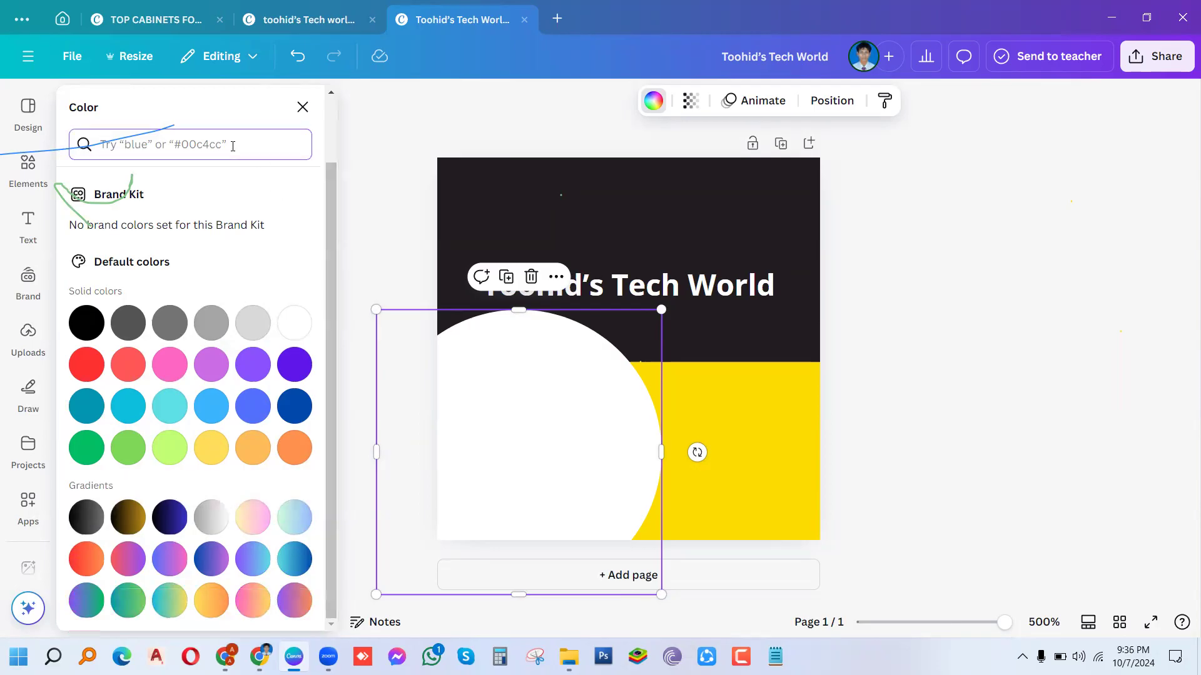
pyautogui.write('gradient')
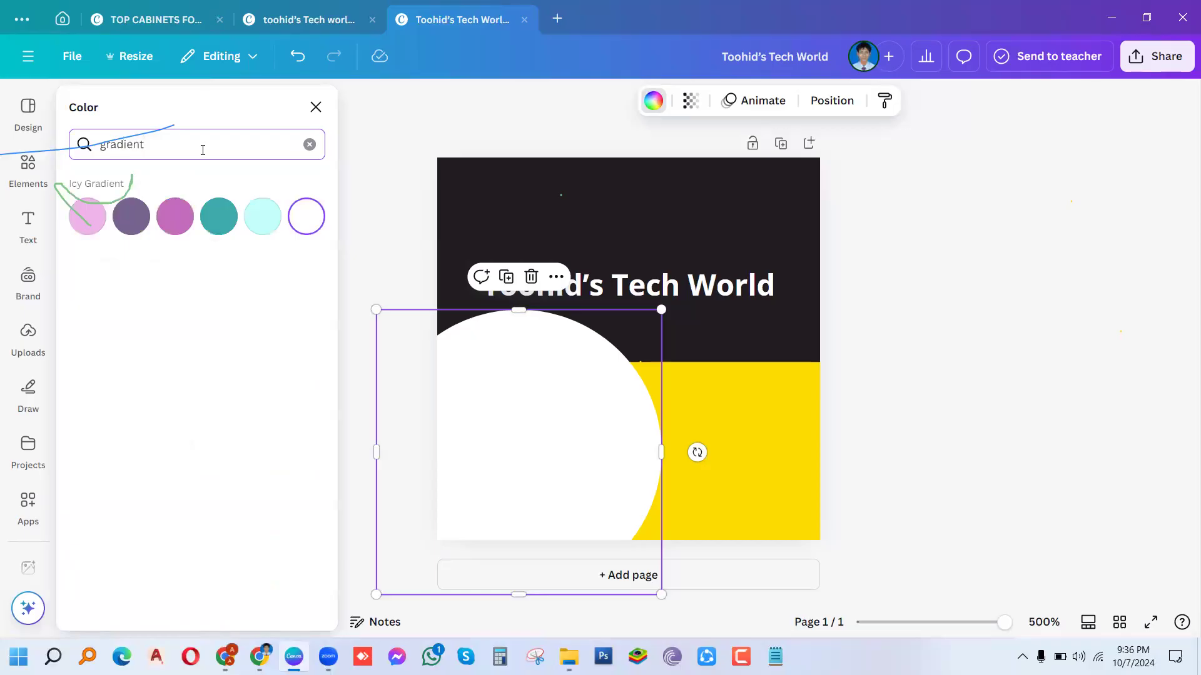
pyautogui.write('yellow')
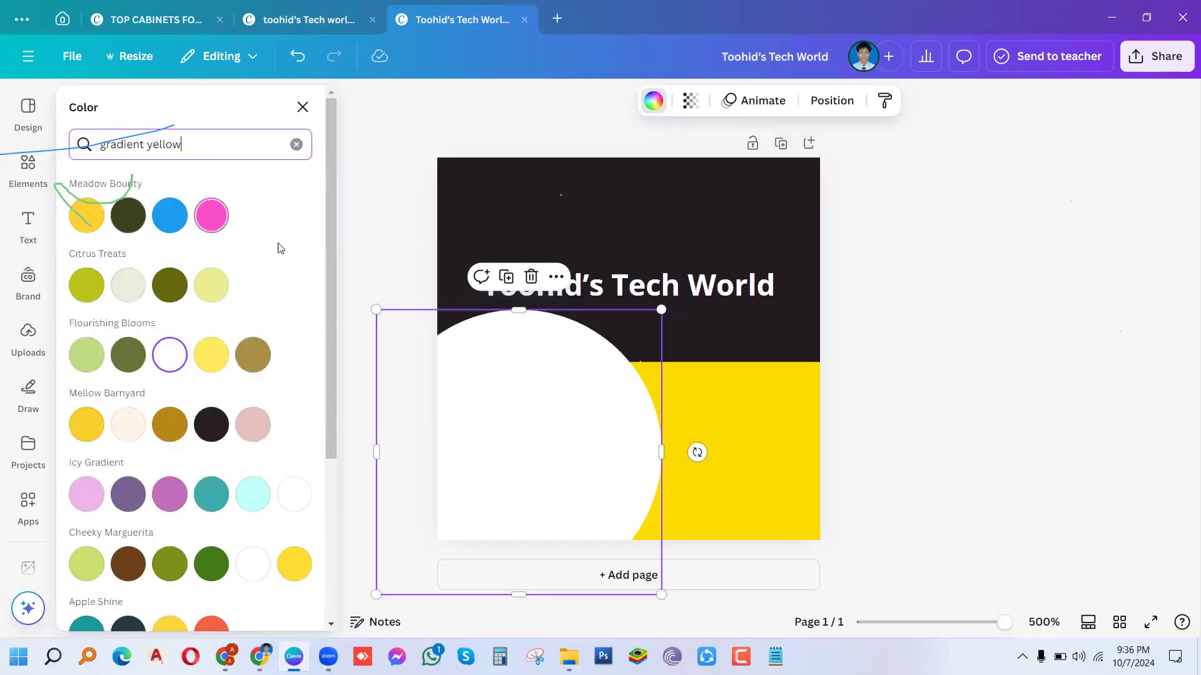
pyautogui.scroll(-1, 323, 369)
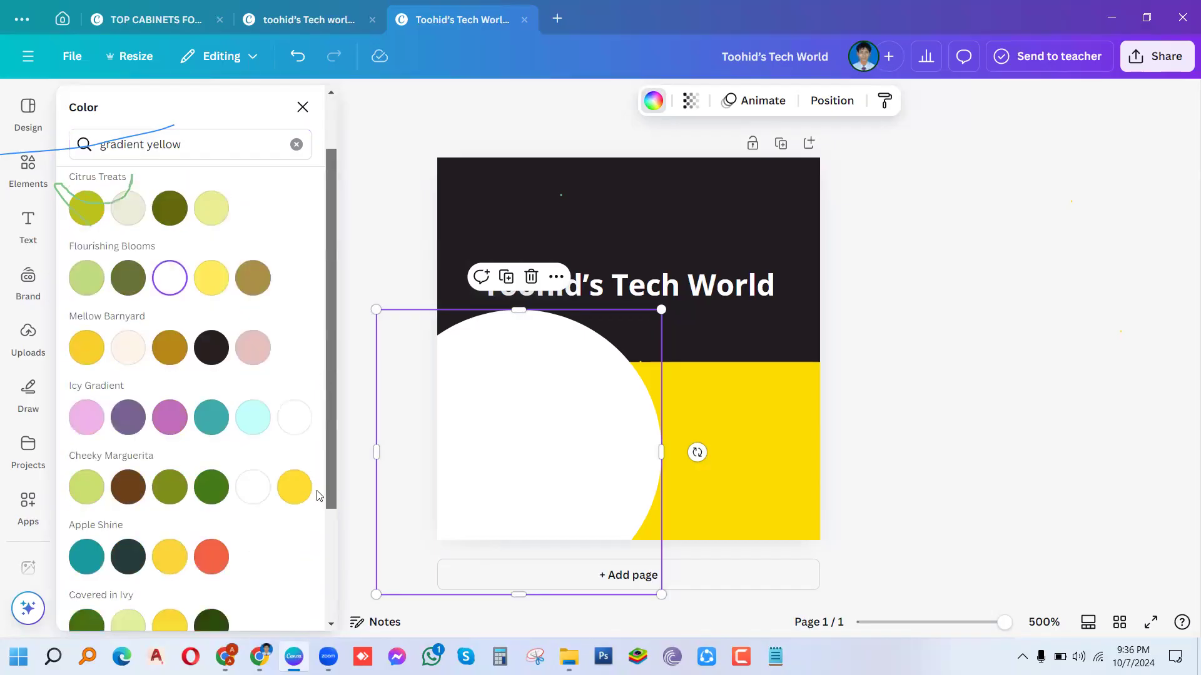
pyautogui.scroll(-3, 315, 513)
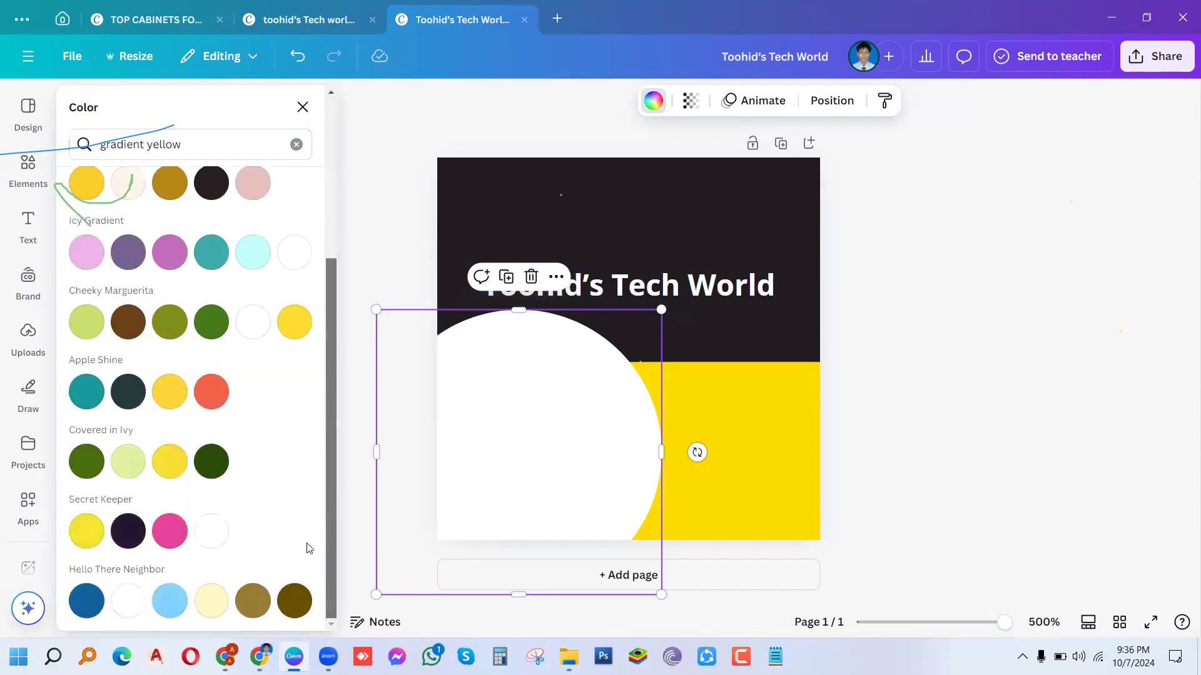
pyautogui.scroll(1, 312, 198)
pyautogui.scroll(3, 313, 197)
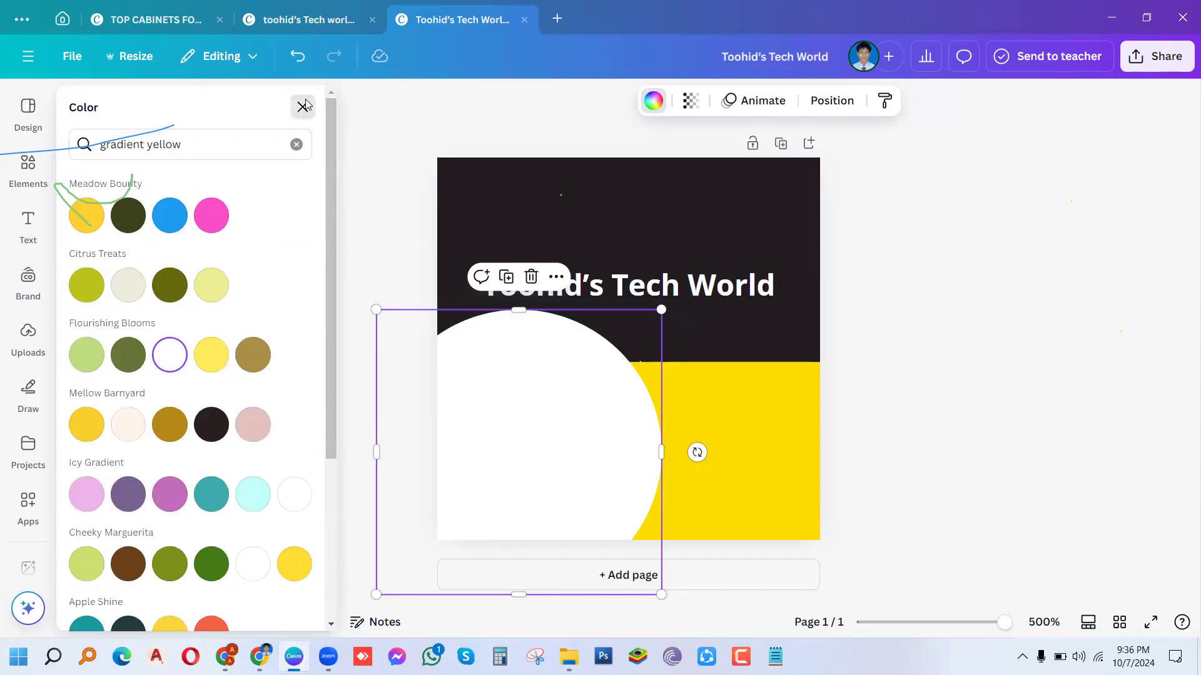
pyautogui.click(302, 107)
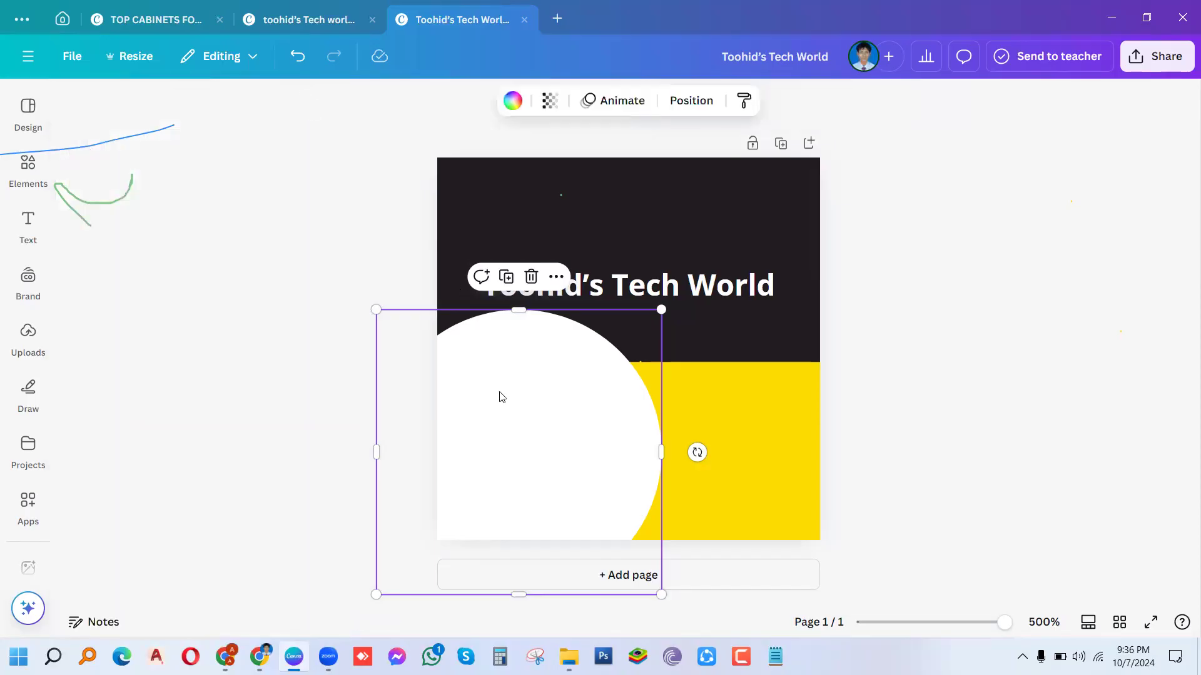
# Step: Download the logo design as a PNG and save it to the Downloads folder
pyautogui.click(1131, 67)
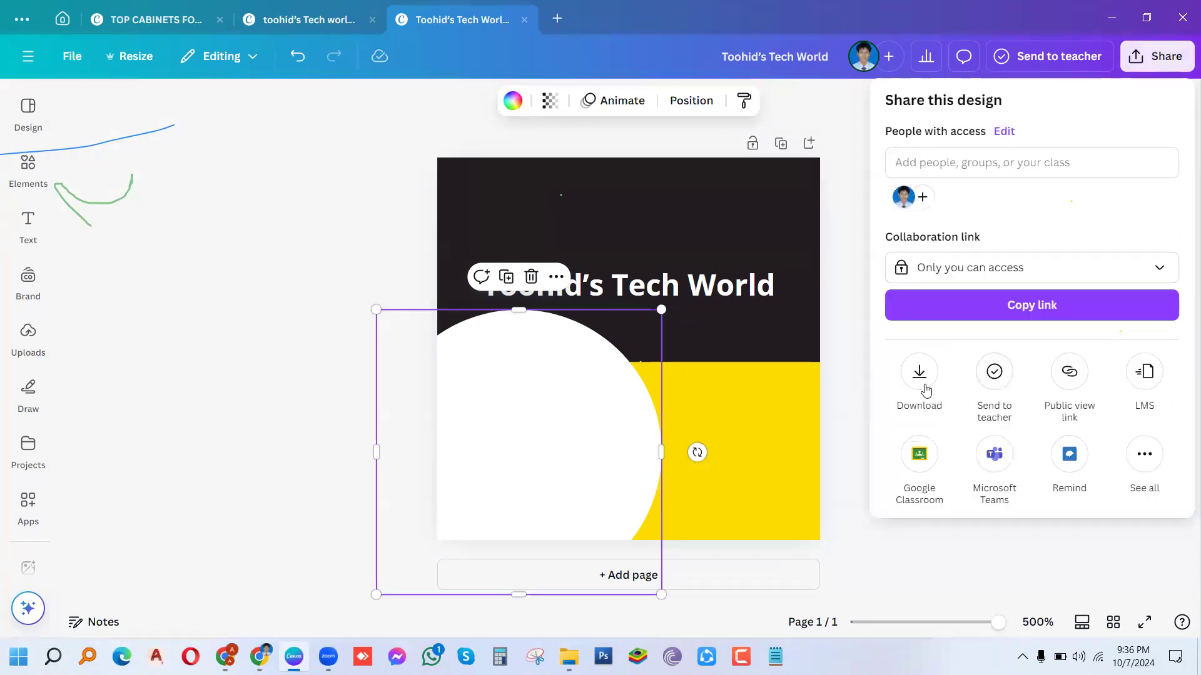
pyautogui.click(919, 375)
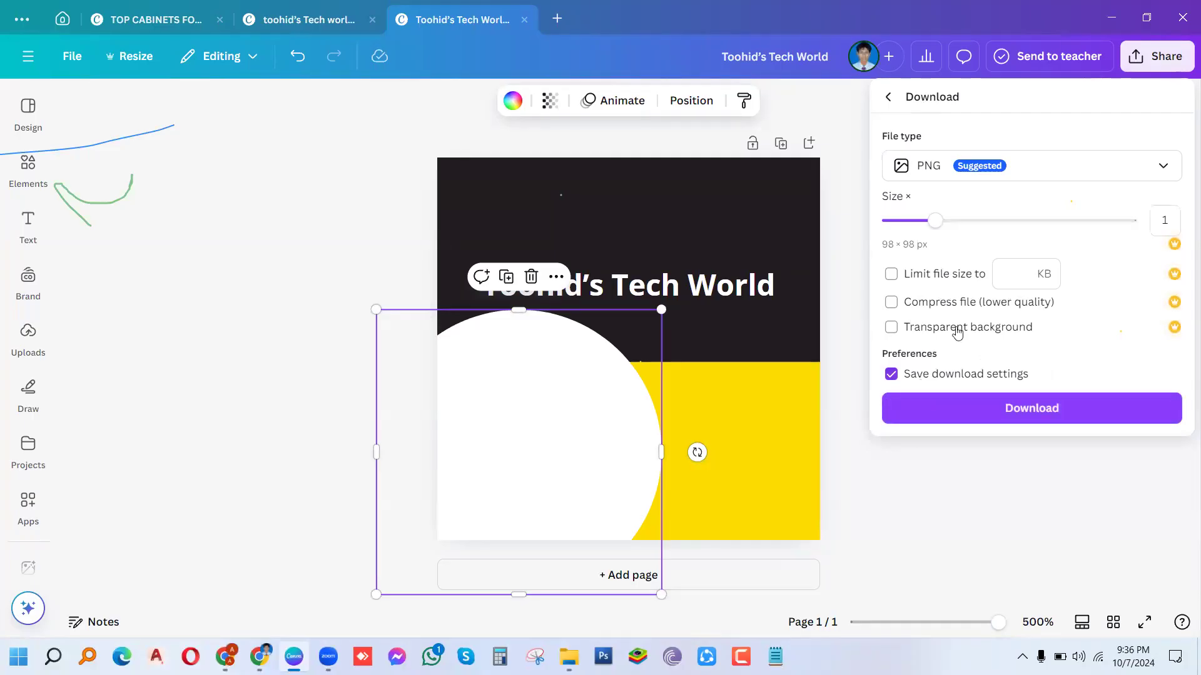
pyautogui.click(1013, 413)
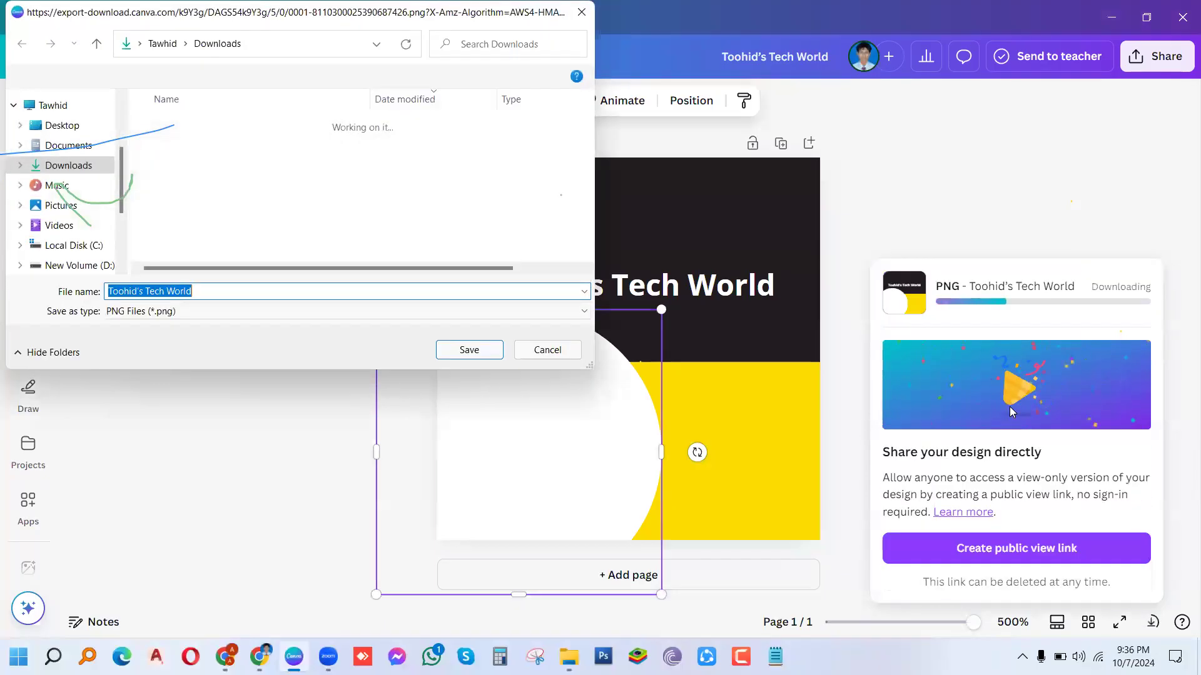
pyautogui.click(469, 352)
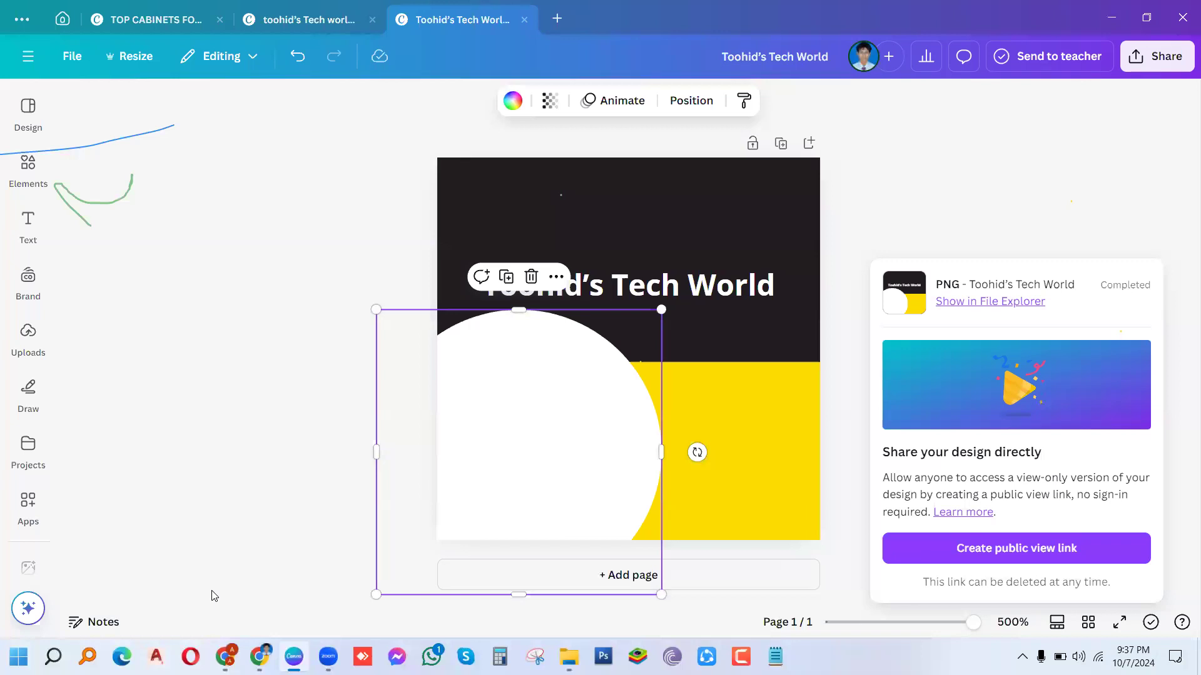
pyautogui.moveTo(294, 656)
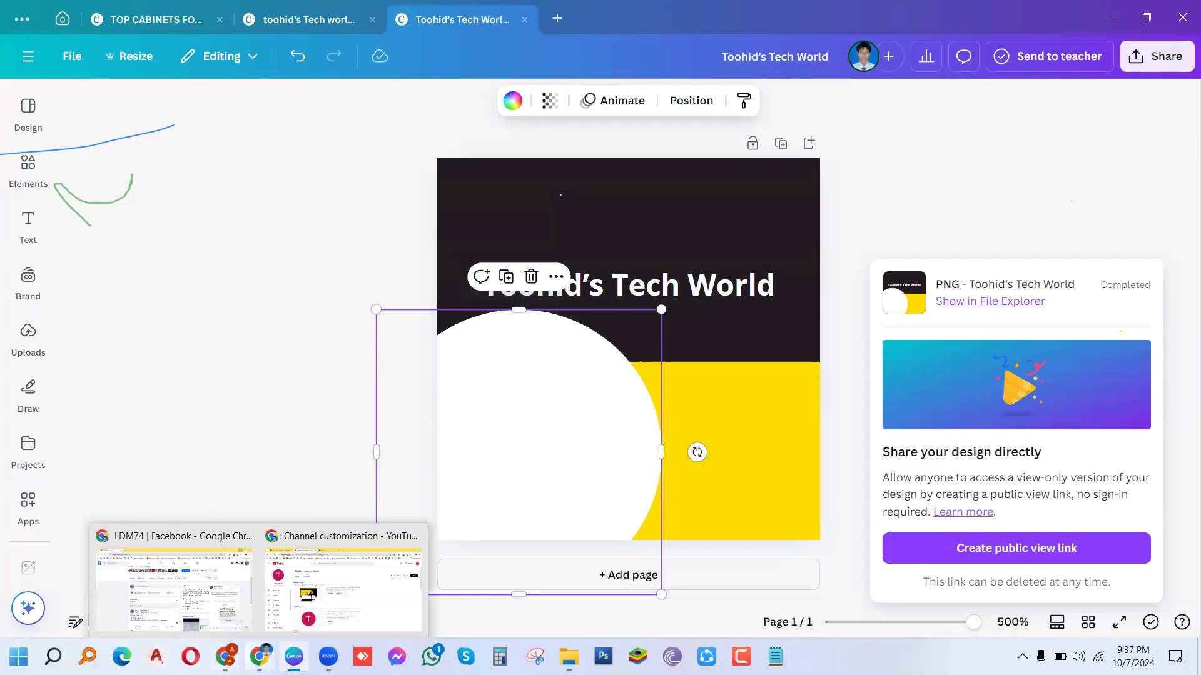
# Step: Upload the Toohid's Tech World image from Downloads as the channel picture and accept the crop
pyautogui.click(317, 610)
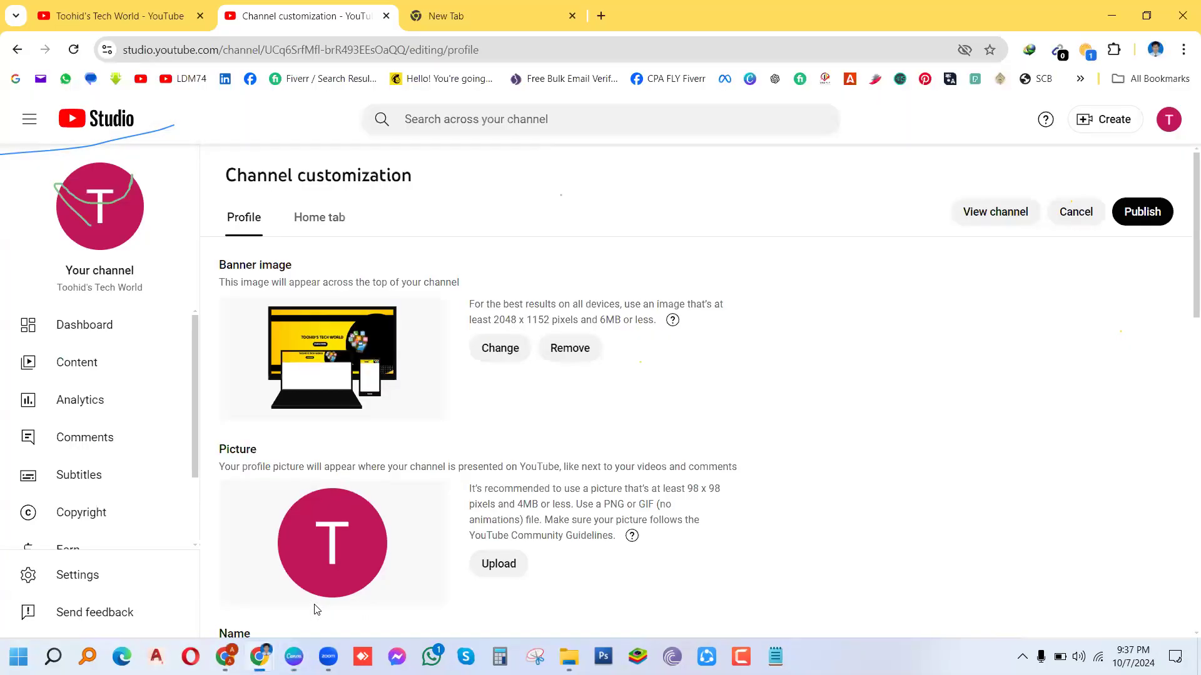
pyautogui.click(501, 564)
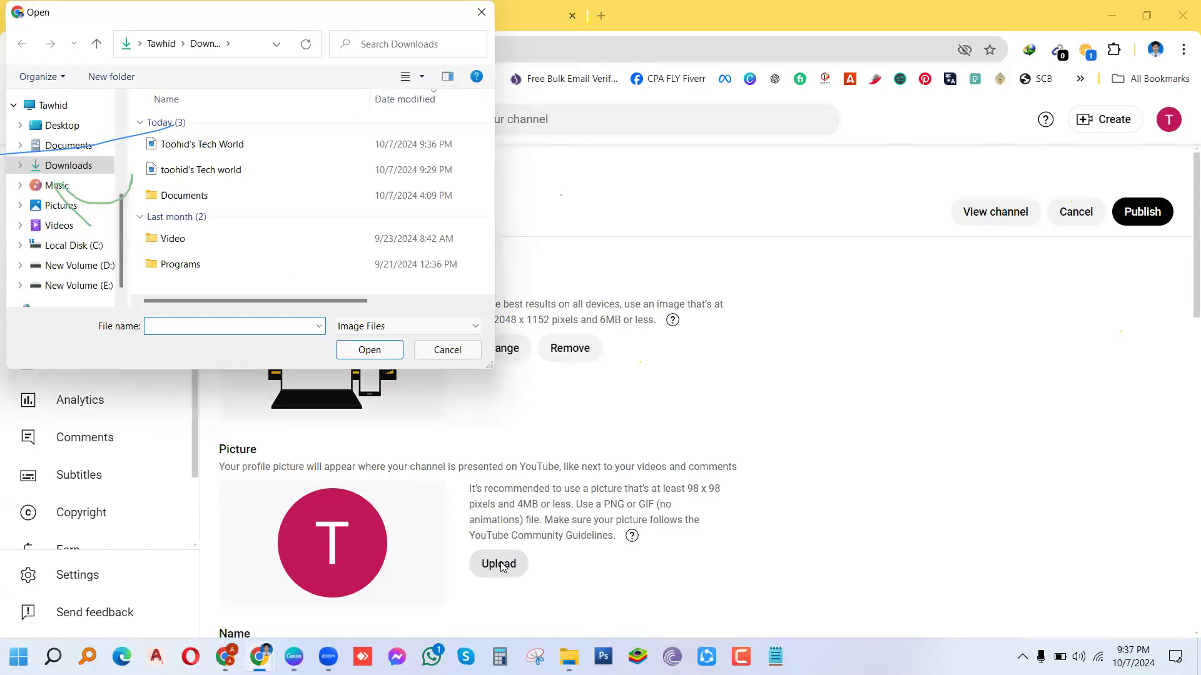
pyautogui.click(199, 148)
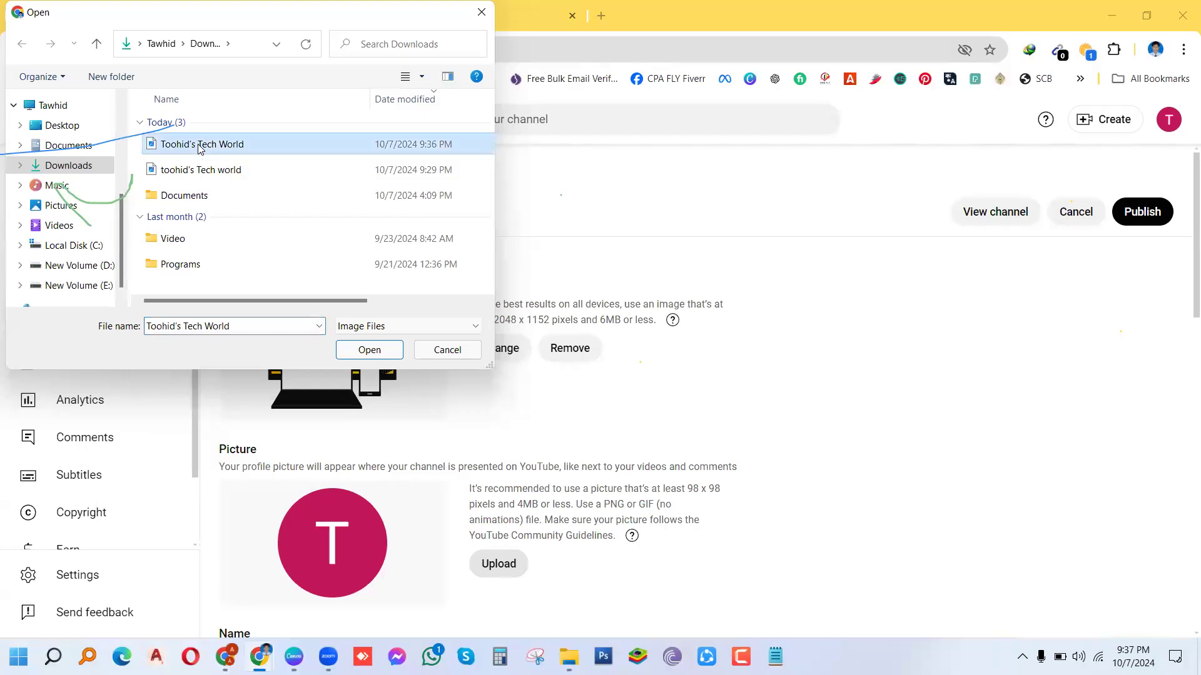
pyautogui.click(368, 349)
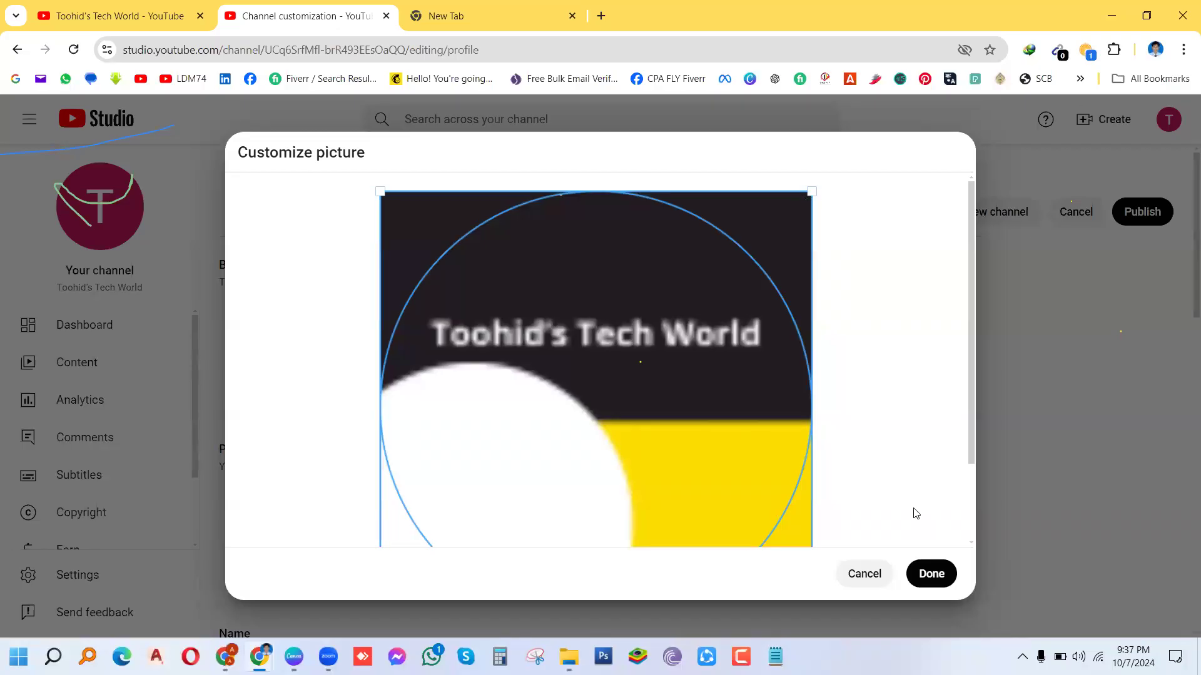
pyautogui.click(925, 580)
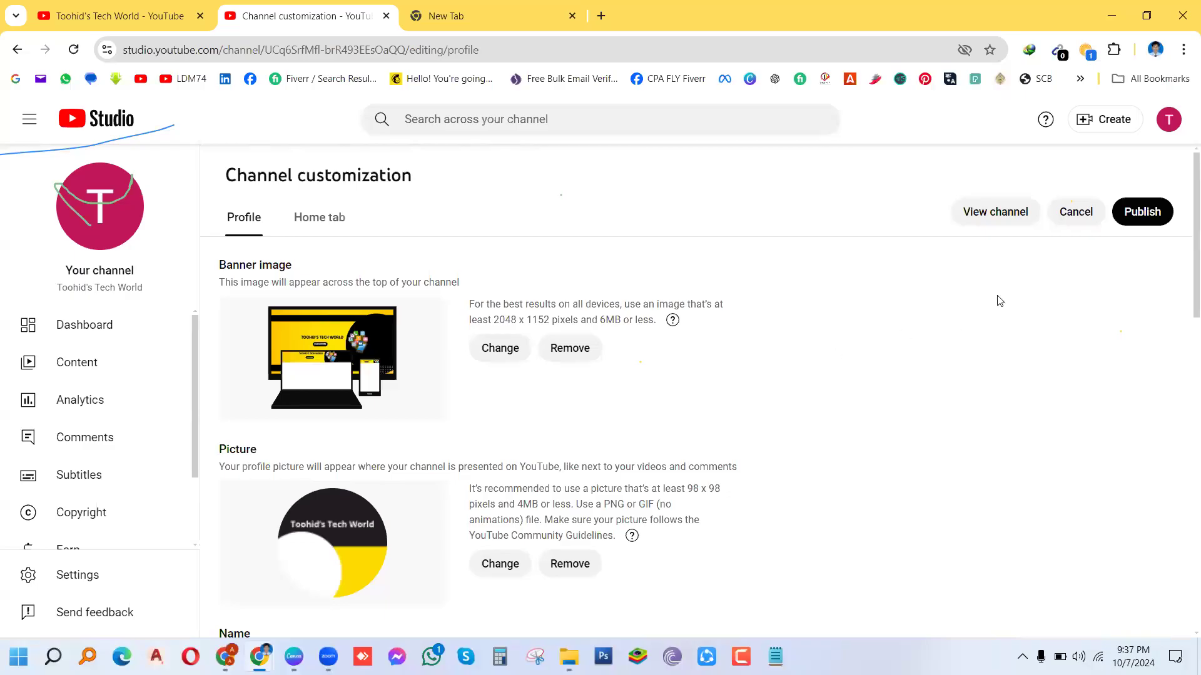
pyautogui.scroll(-1, 1183, 300)
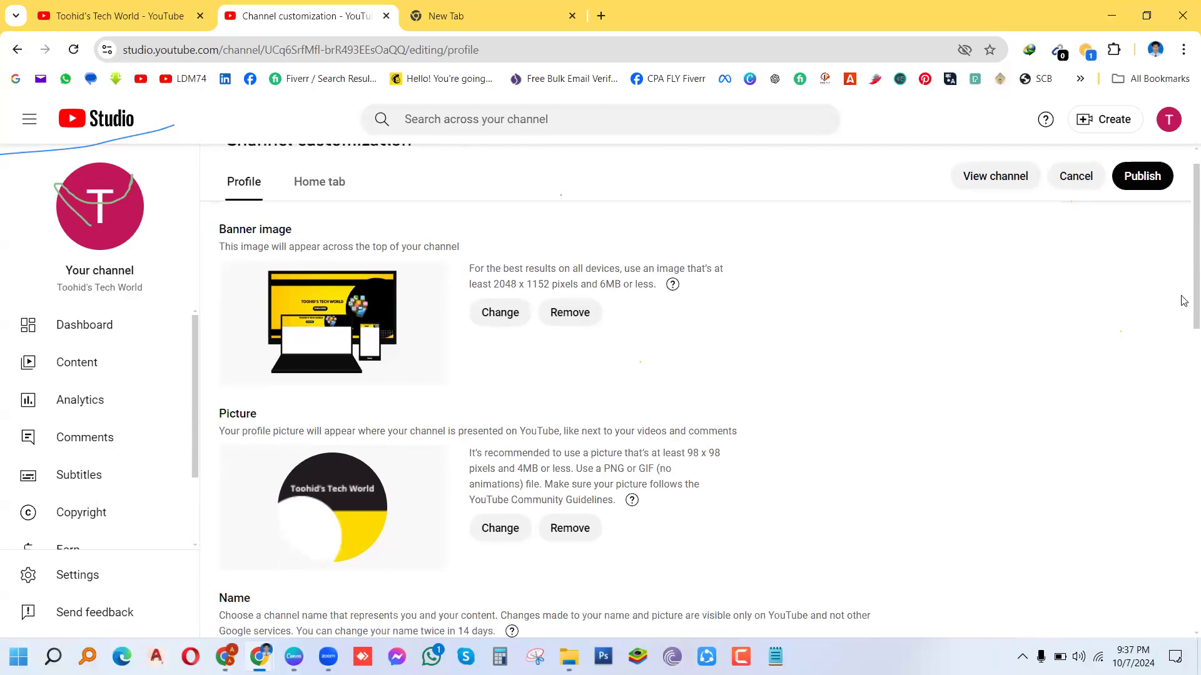
pyautogui.scroll(-4, 1184, 375)
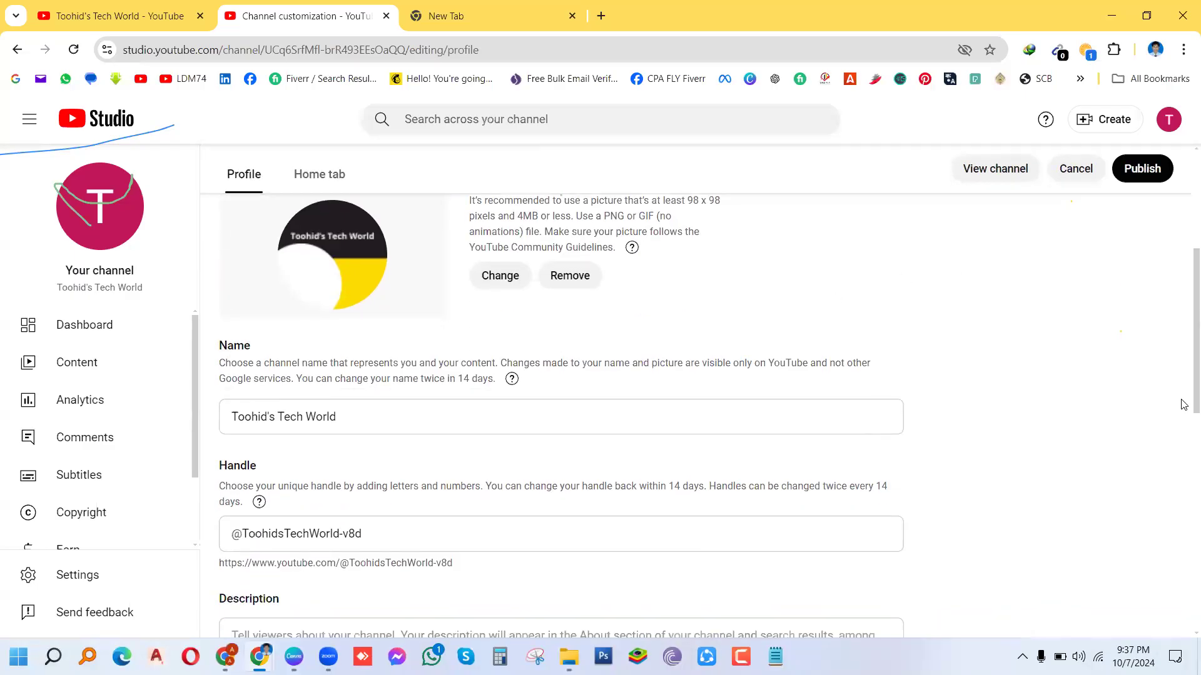
pyautogui.scroll(-1, 1184, 405)
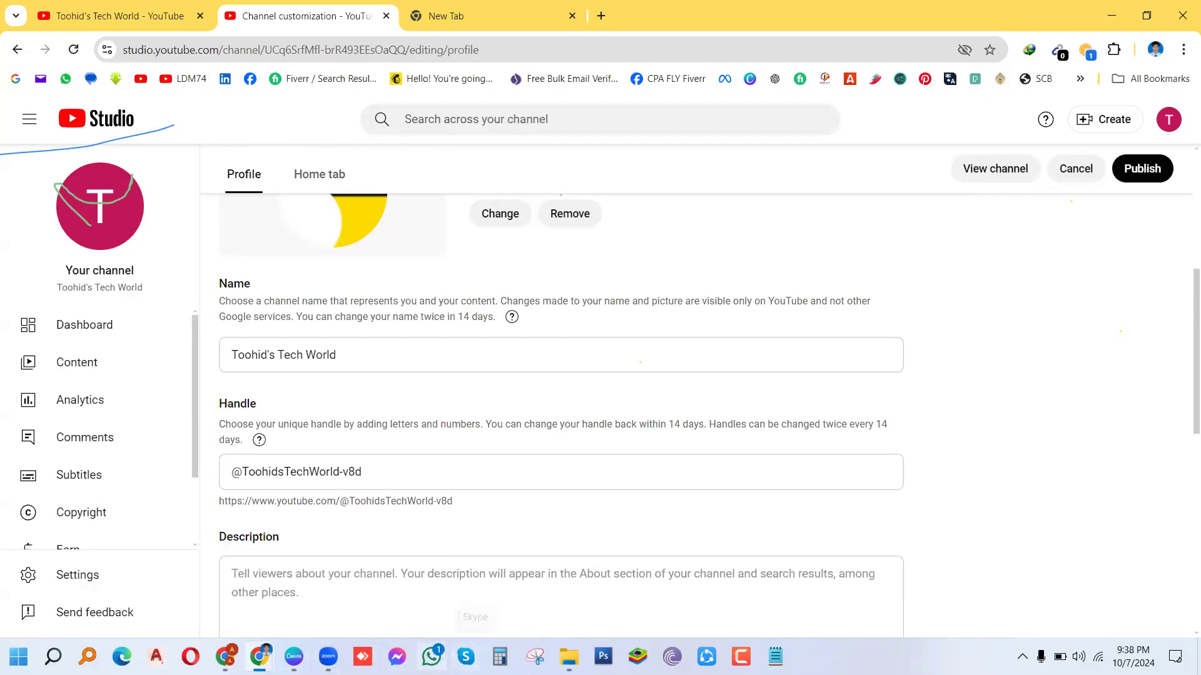
pyautogui.click(329, 657)
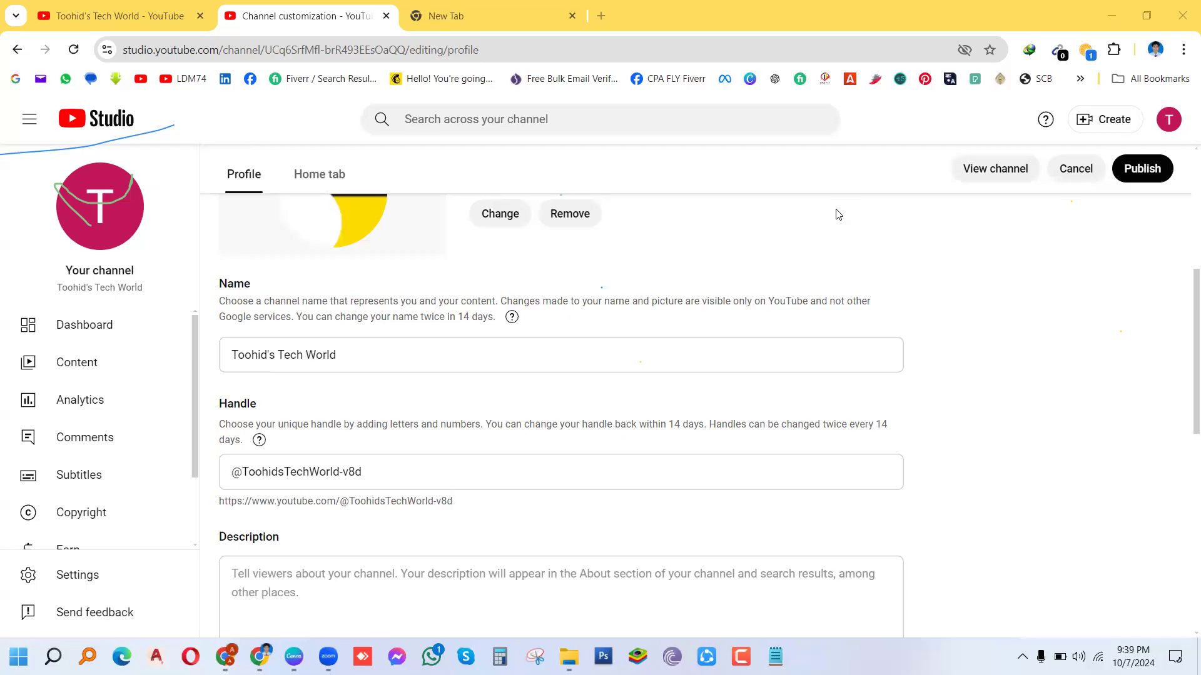
pyautogui.click(362, 465)
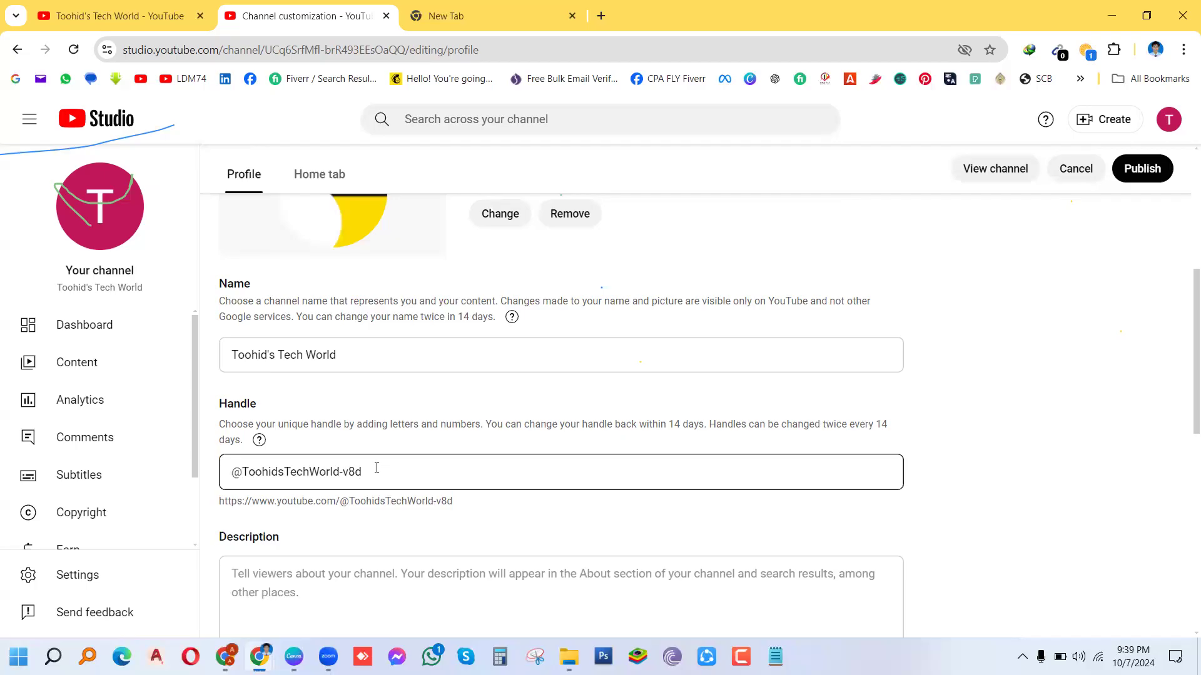
pyautogui.press('BackSpace')
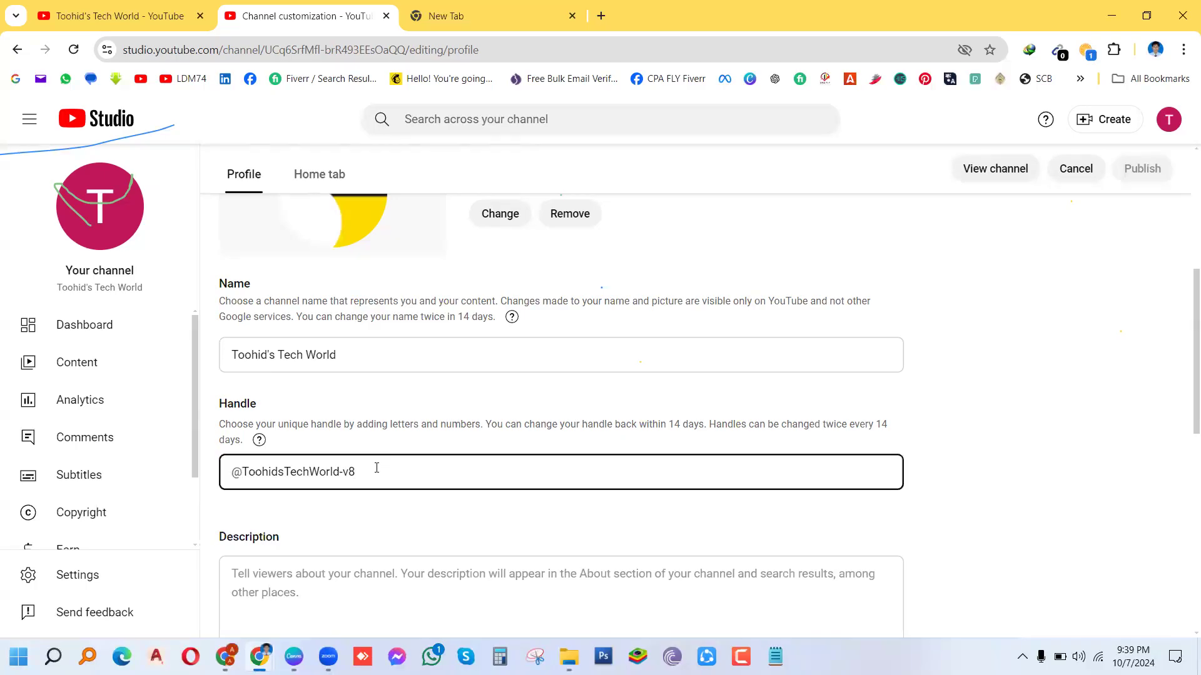
pyautogui.press('BackSpace')
pyautogui.press('BackSpace')
pyautogui.press('BackSpace')
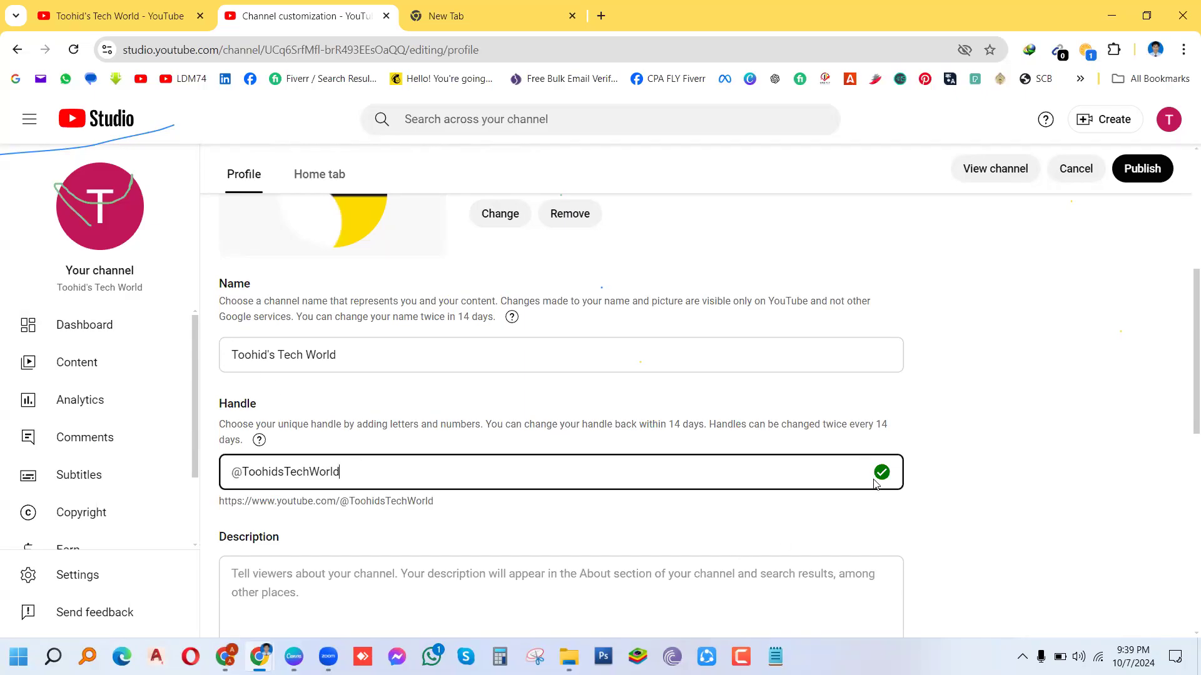
pyautogui.moveTo(883, 483)
pyautogui.click(1143, 177)
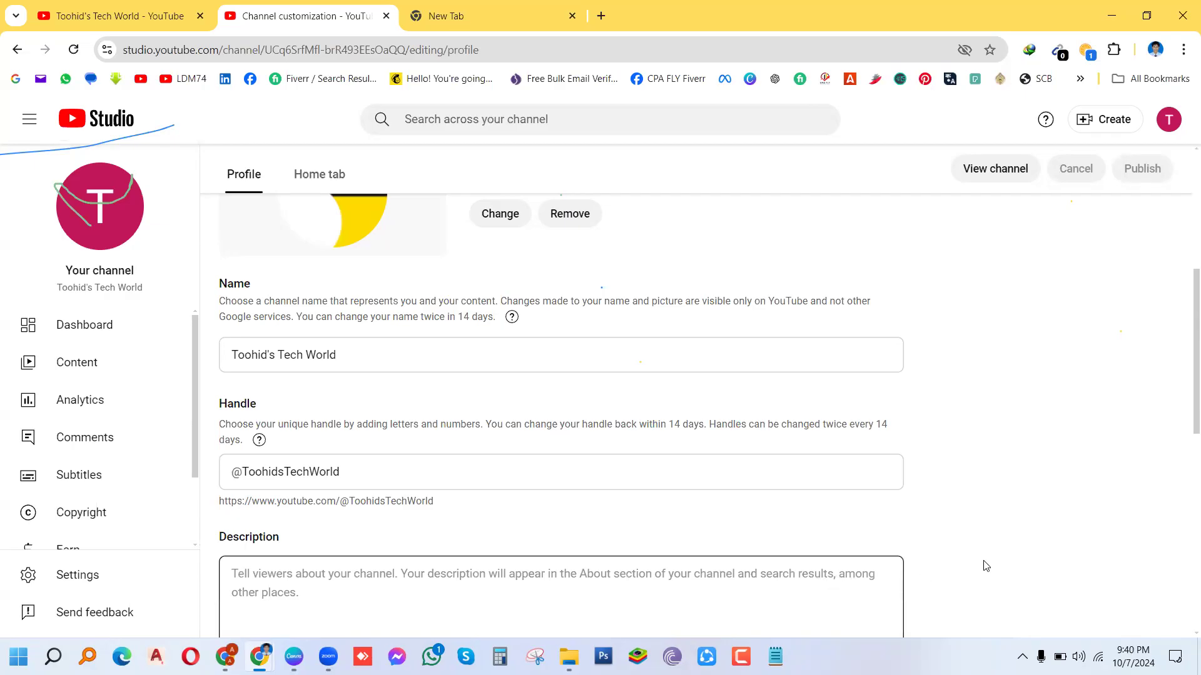
# Step: Scroll down the profile page and switch to the blank New Tab
pyautogui.scroll(-3, 1184, 427)
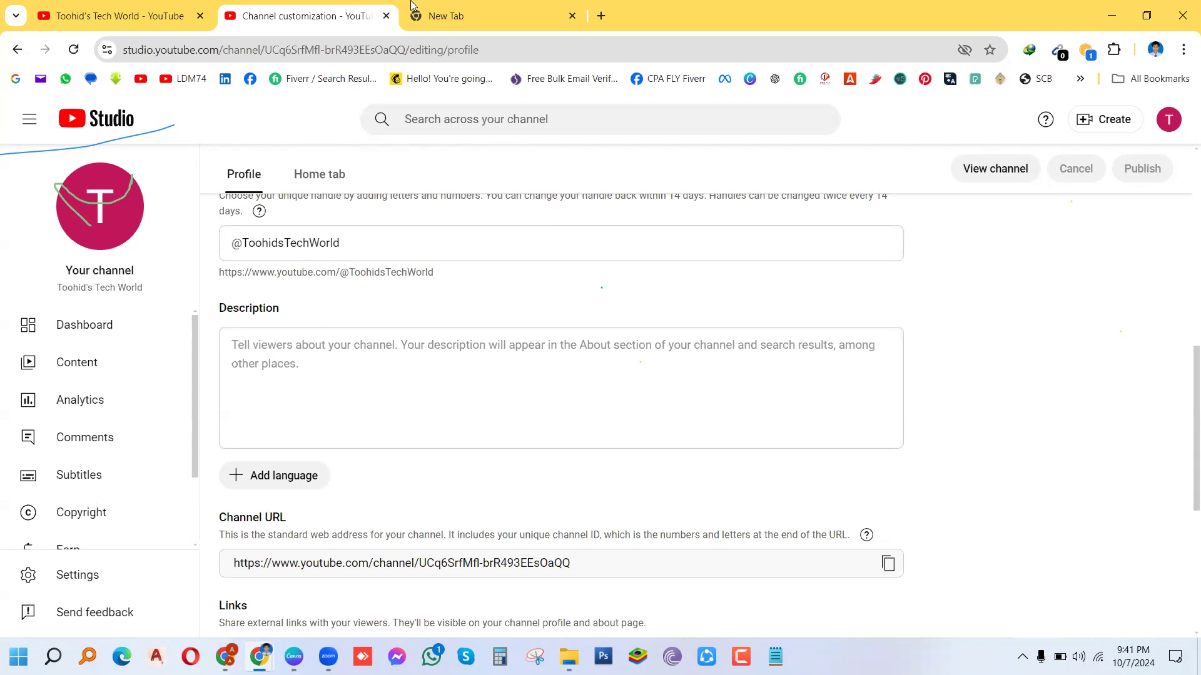
pyautogui.click(476, 19)
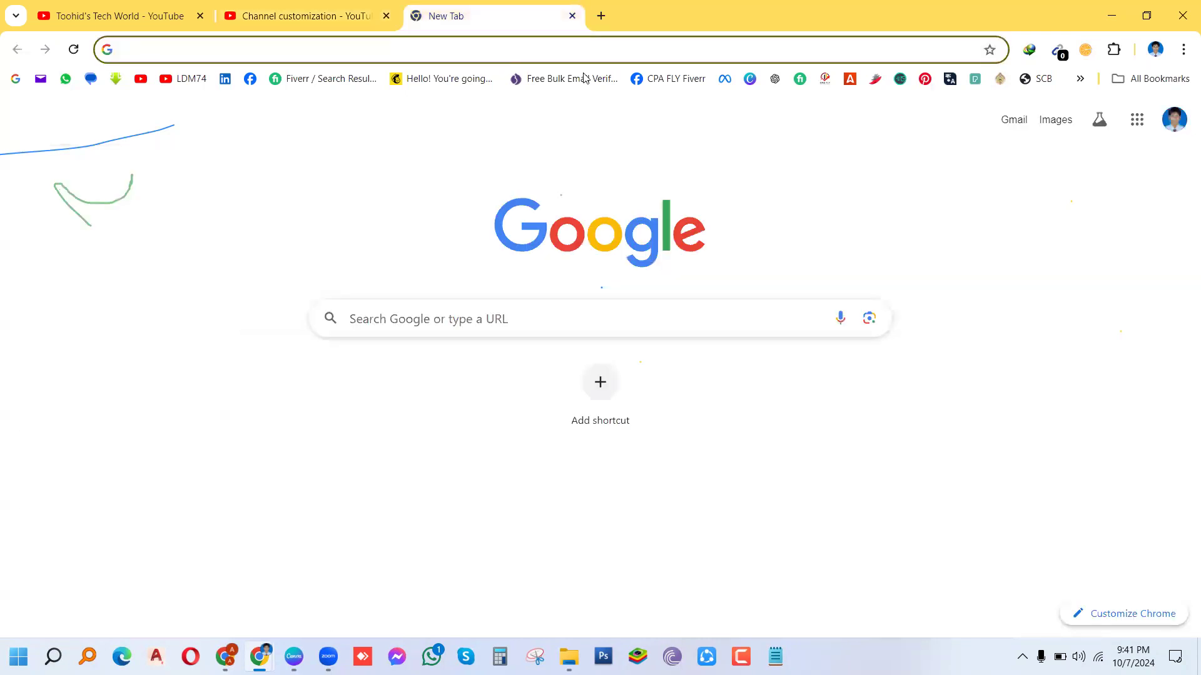
# Step: Load ChatGPT from the bookmark, then go back and select the empty Description box
pyautogui.click(775, 79)
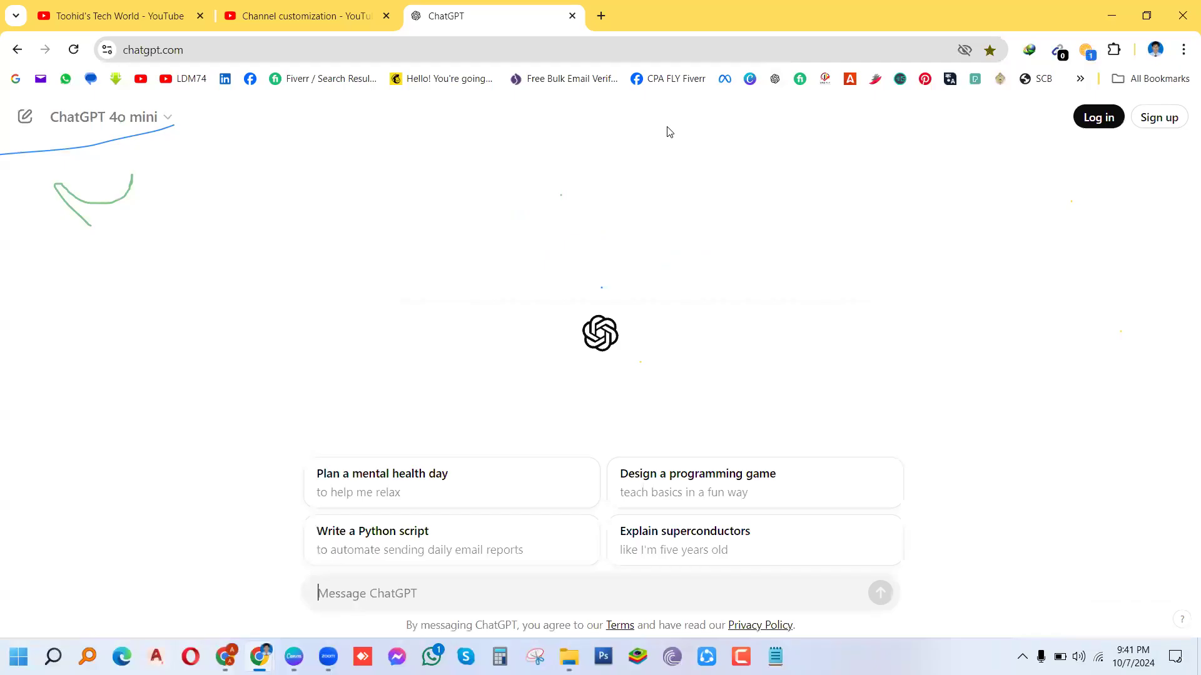
pyautogui.click(288, 20)
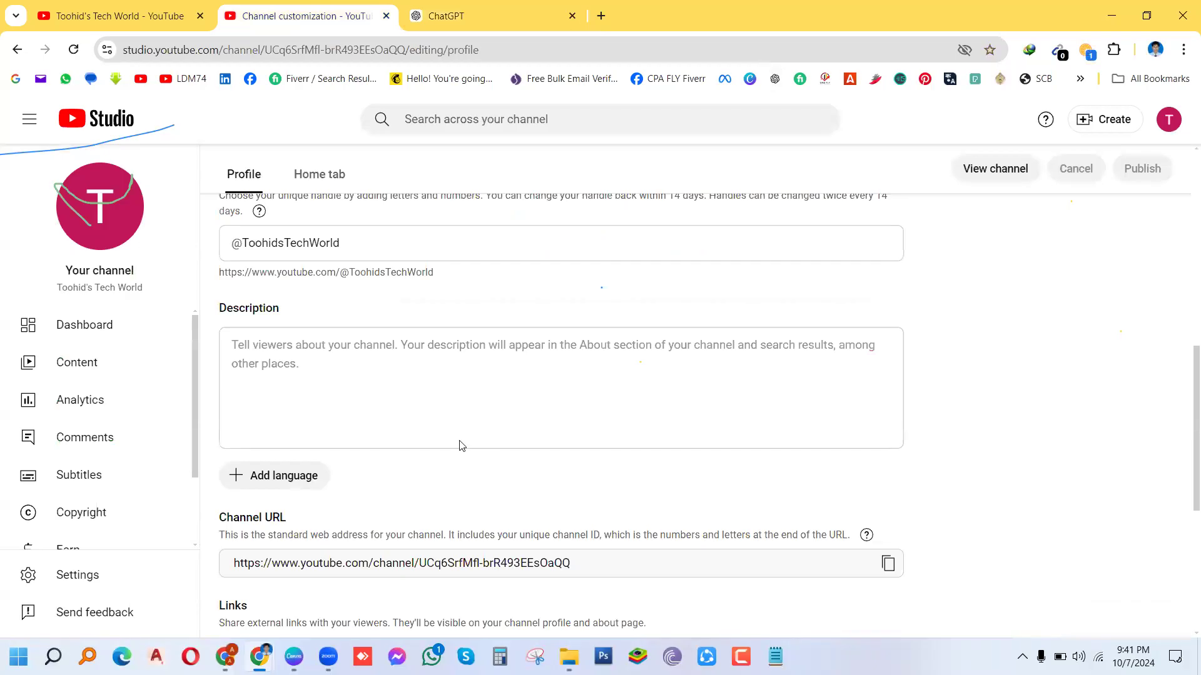
pyautogui.click(861, 430)
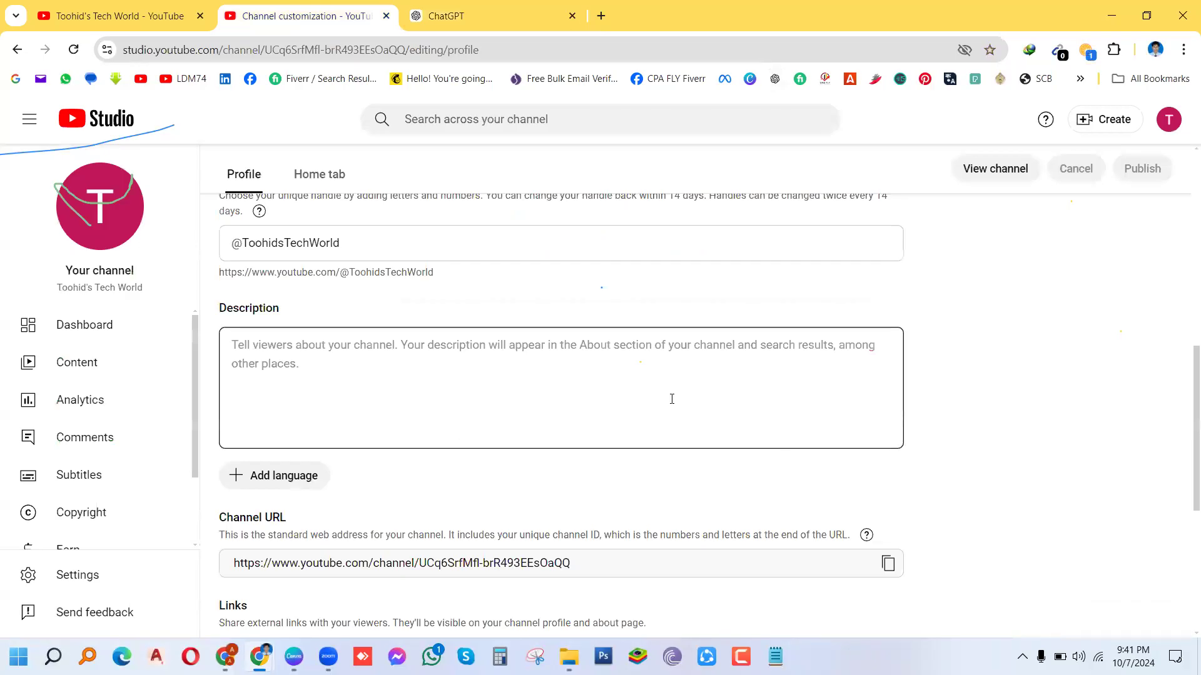
# Step: Ask ChatGPT for a sub-1000-character Toohid's Tech world description covering digital marketing and freelancing tutorials
pyautogui.click(460, 15)
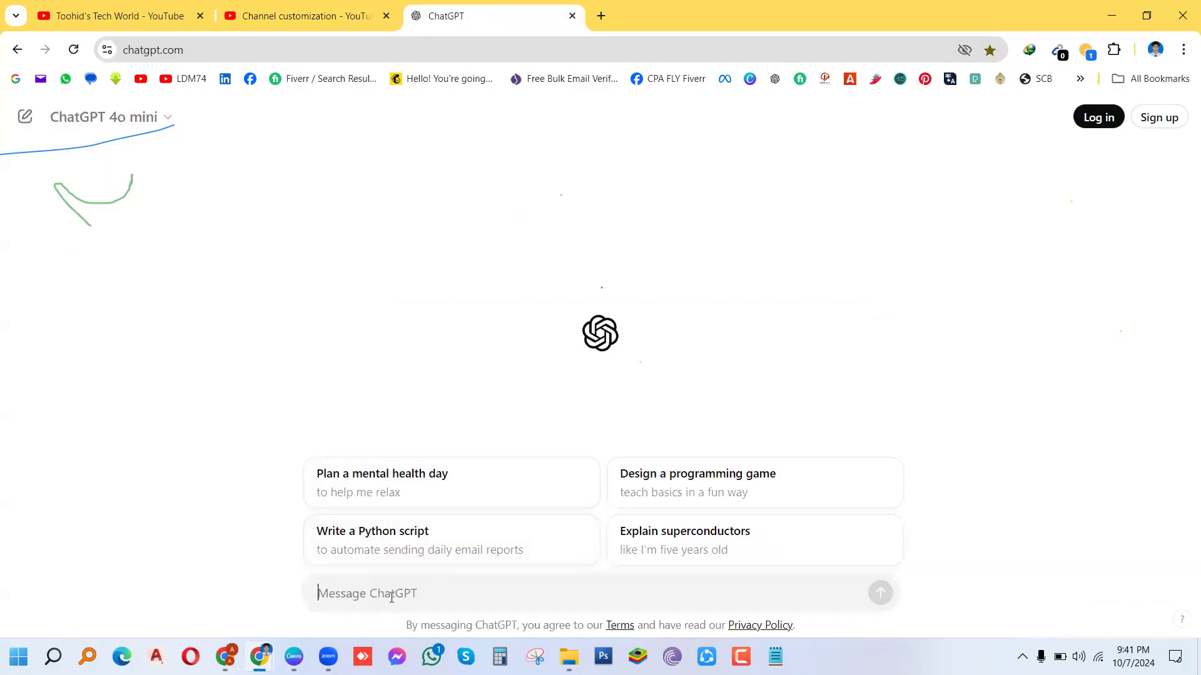
pyautogui.write('wr')
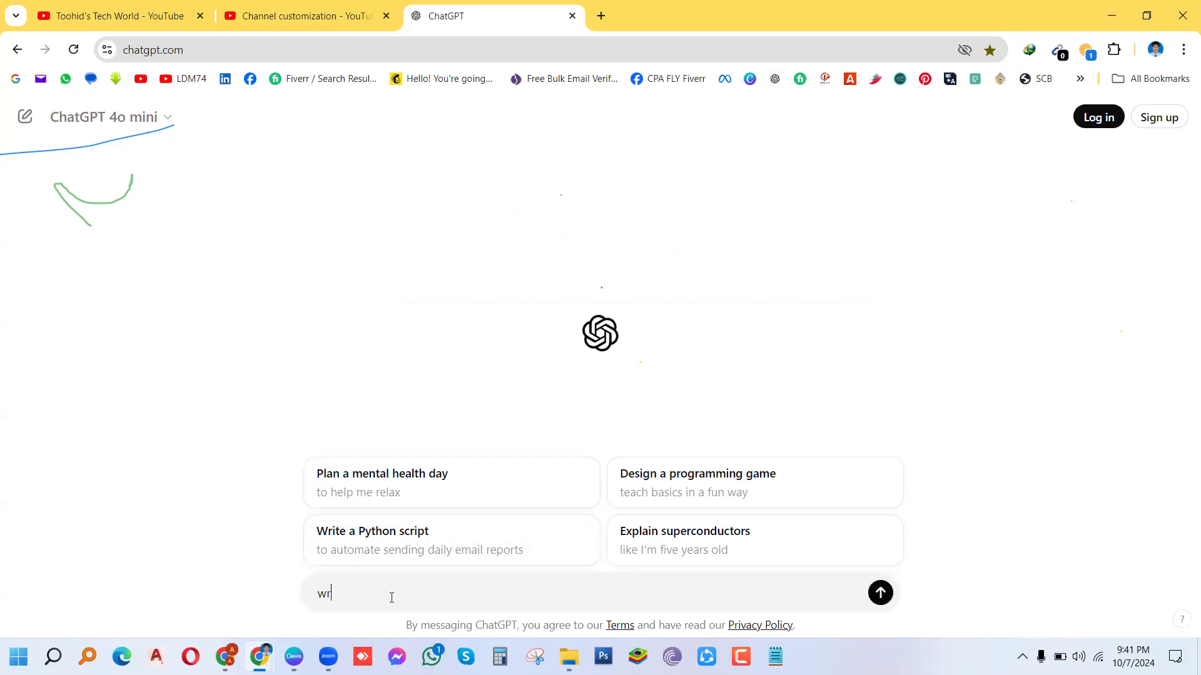
pyautogui.write('ite a description of a youtube')
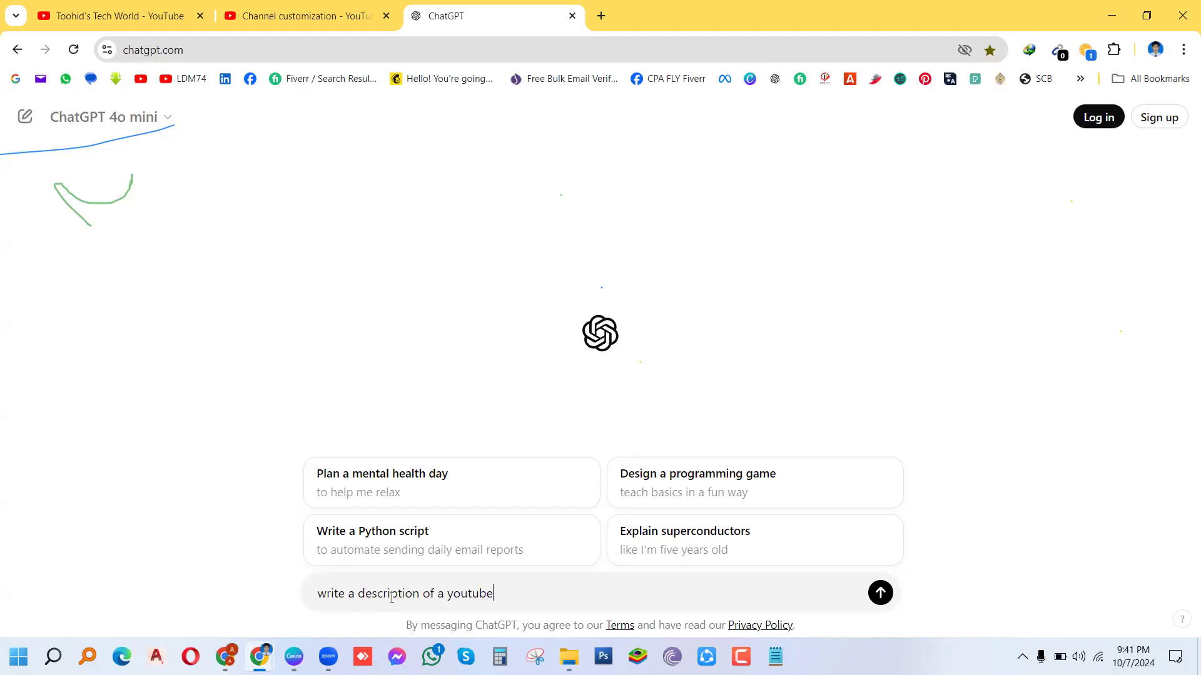
pyautogui.write(' channel named Toohi')
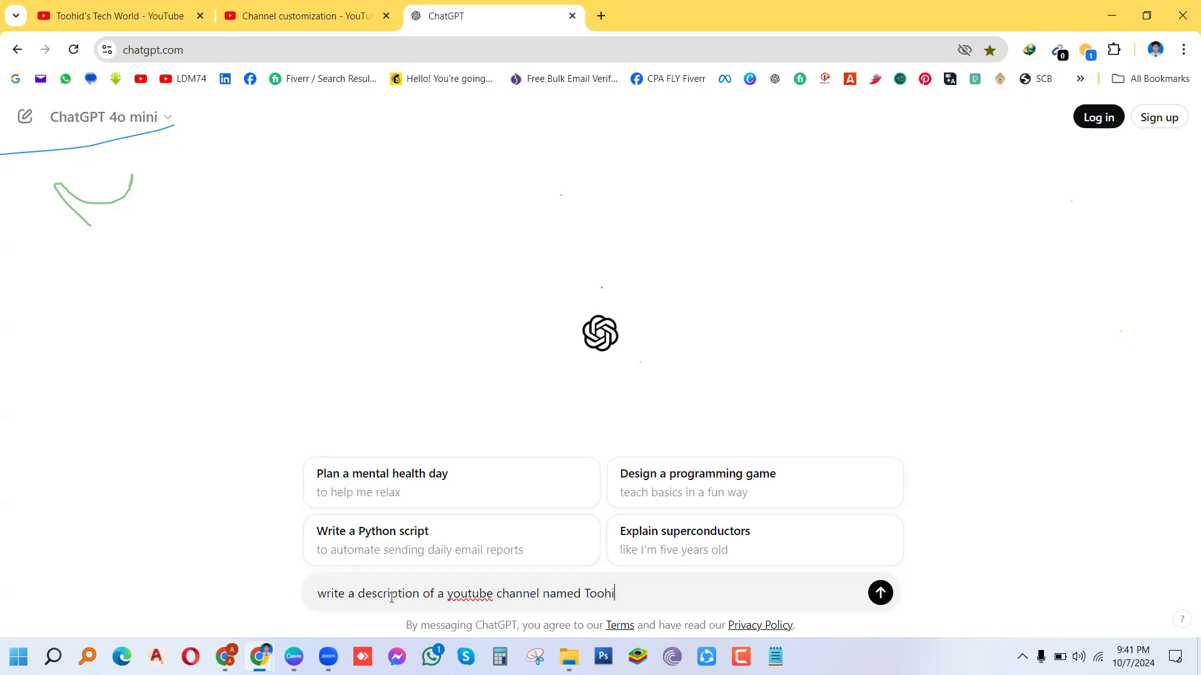
pyautogui.write("d's Tech world within 1")
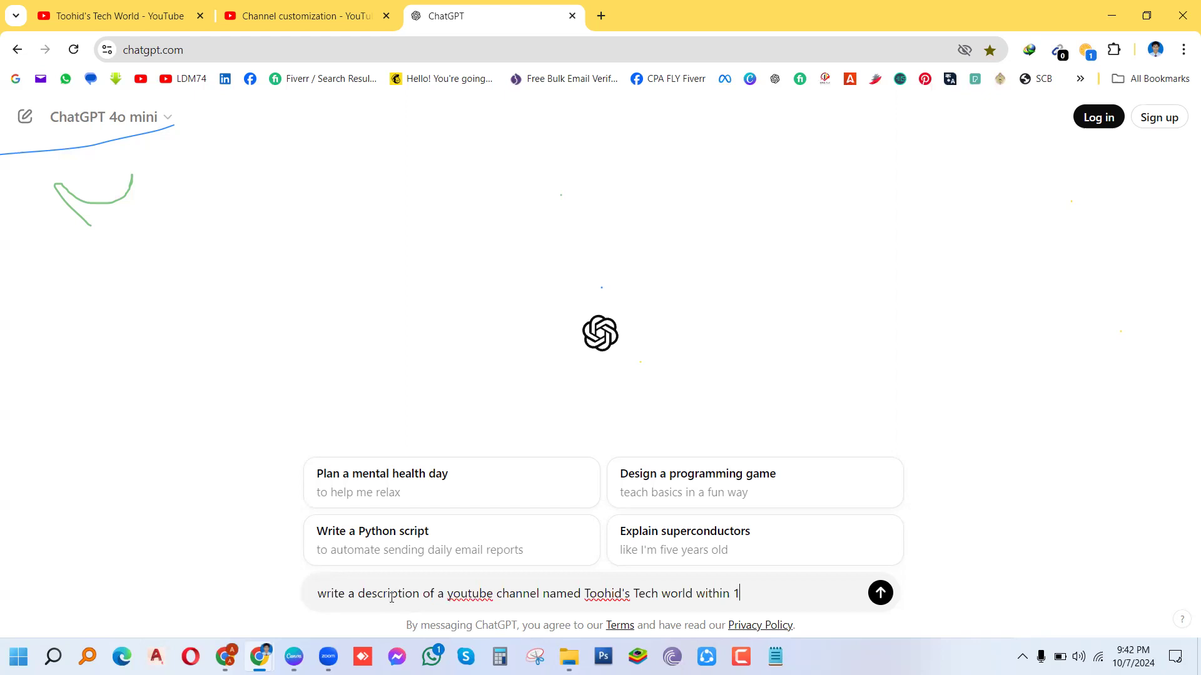
pyautogui.write('000 charecters')
pyautogui.write('. Th')
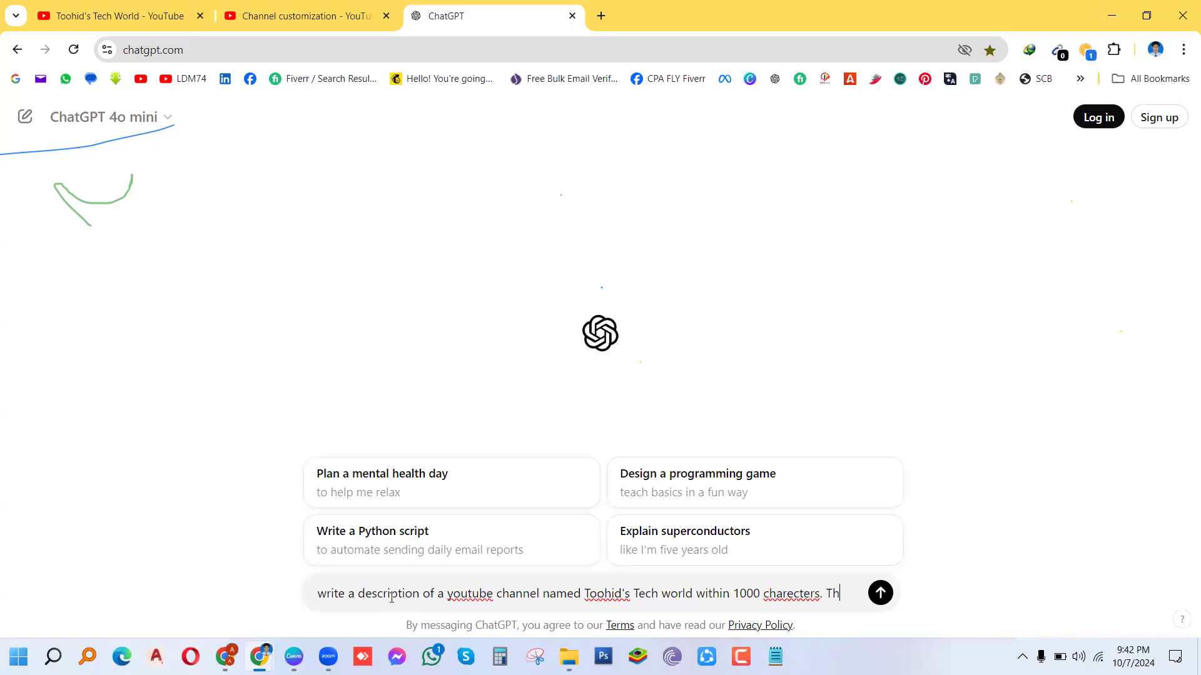
pyautogui.write('e chann')
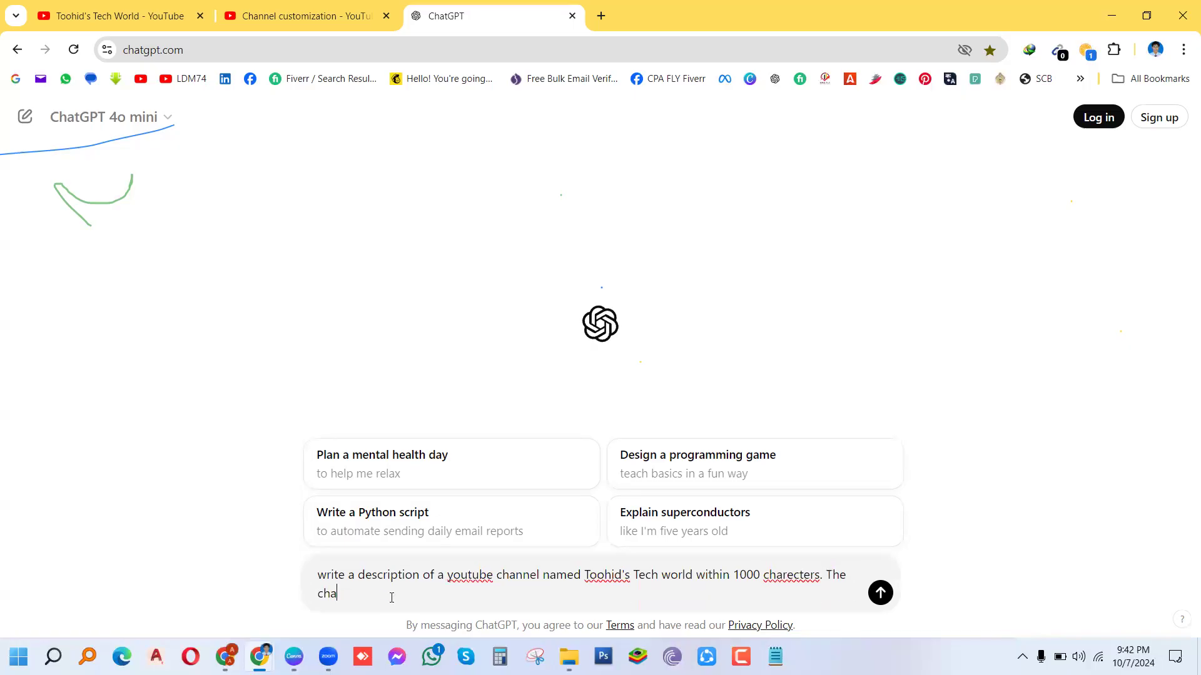
pyautogui.write('el is about')
pyautogui.write('digital marketi d')
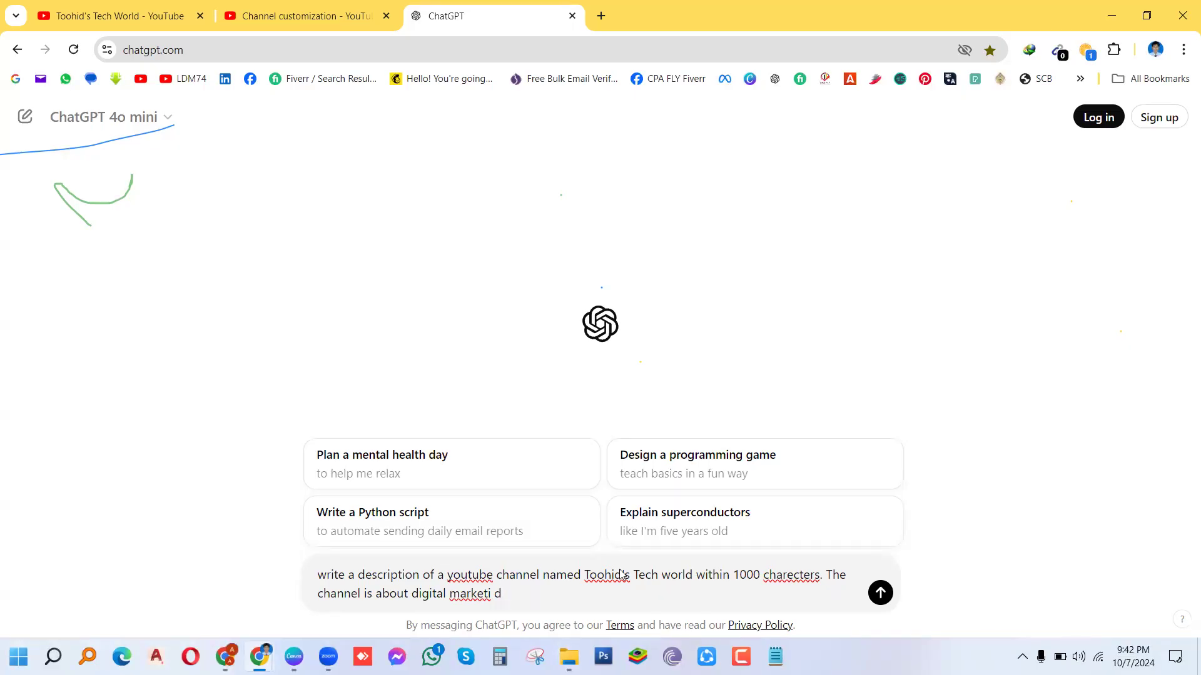
pyautogui.press('BackSpace')
pyautogui.press('BackSpace')
pyautogui.write('ng and freelancing')
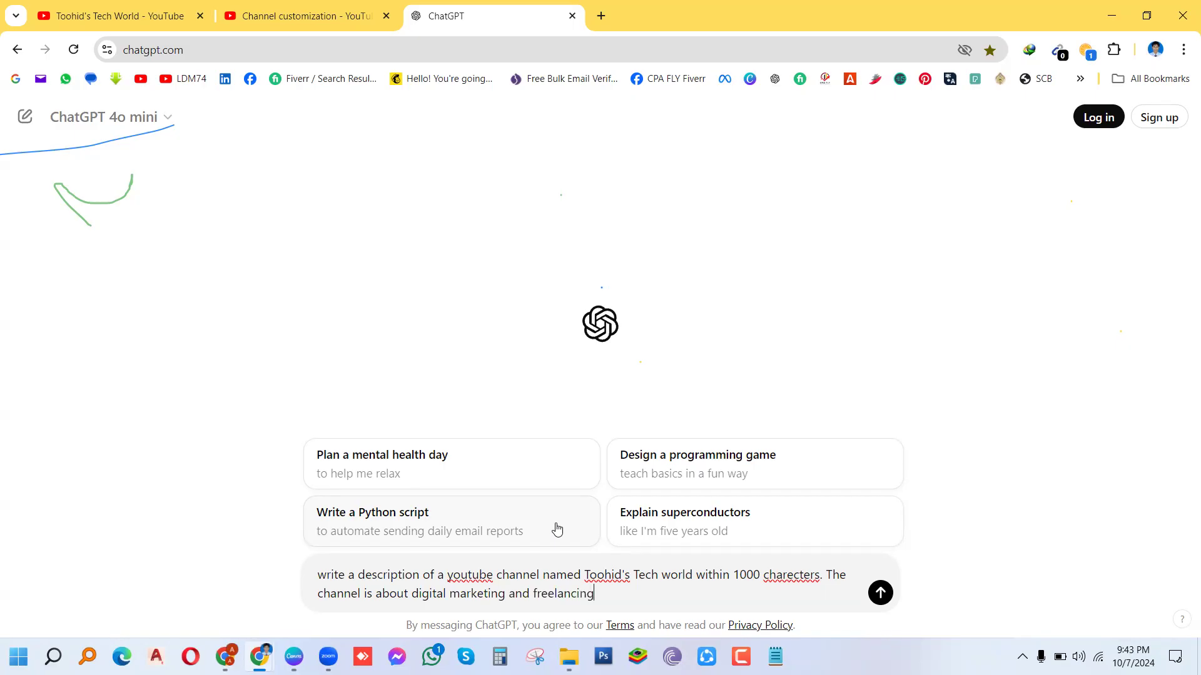
pyautogui.write('tutorials')
pyautogui.click(880, 594)
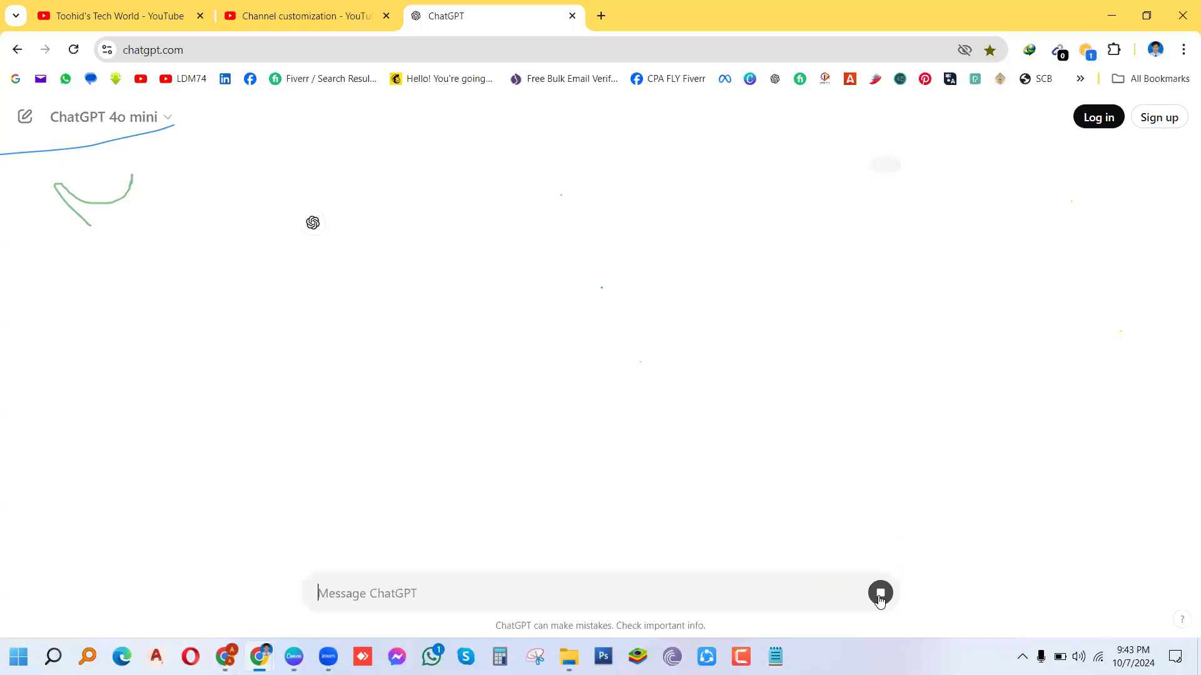
# Step: Copy ChatGPT's two-paragraph description and return to the Channel customization tab
pyautogui.click(880, 594)
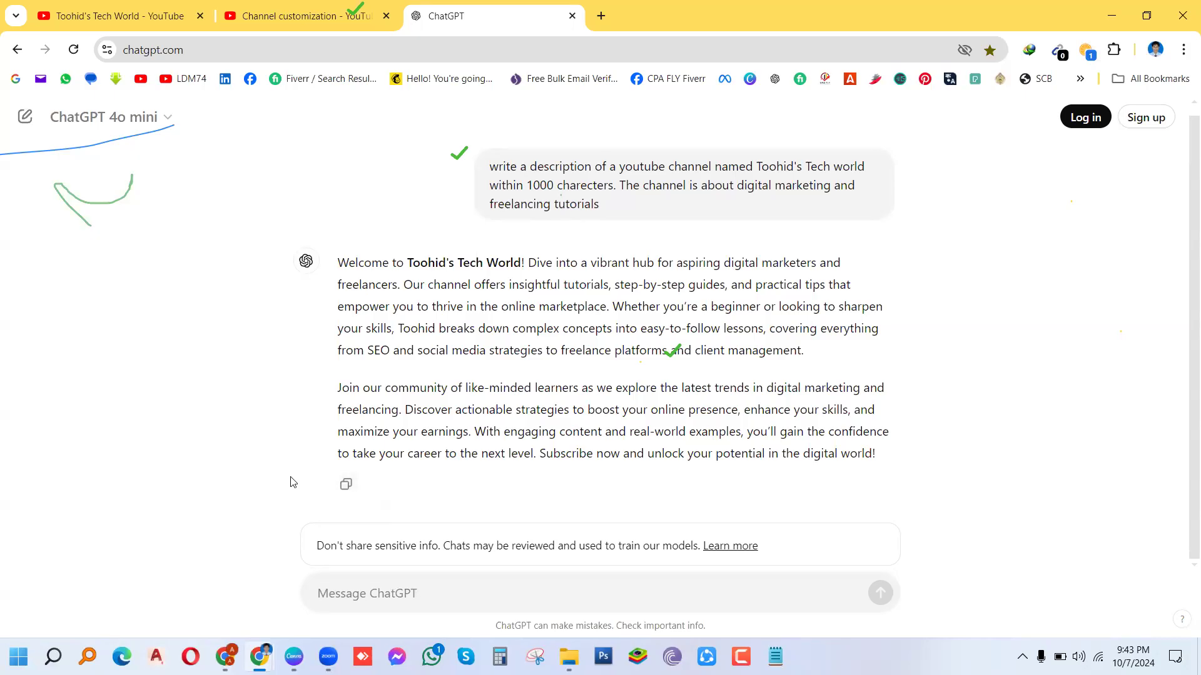
pyautogui.click(347, 486)
pyautogui.click(281, 19)
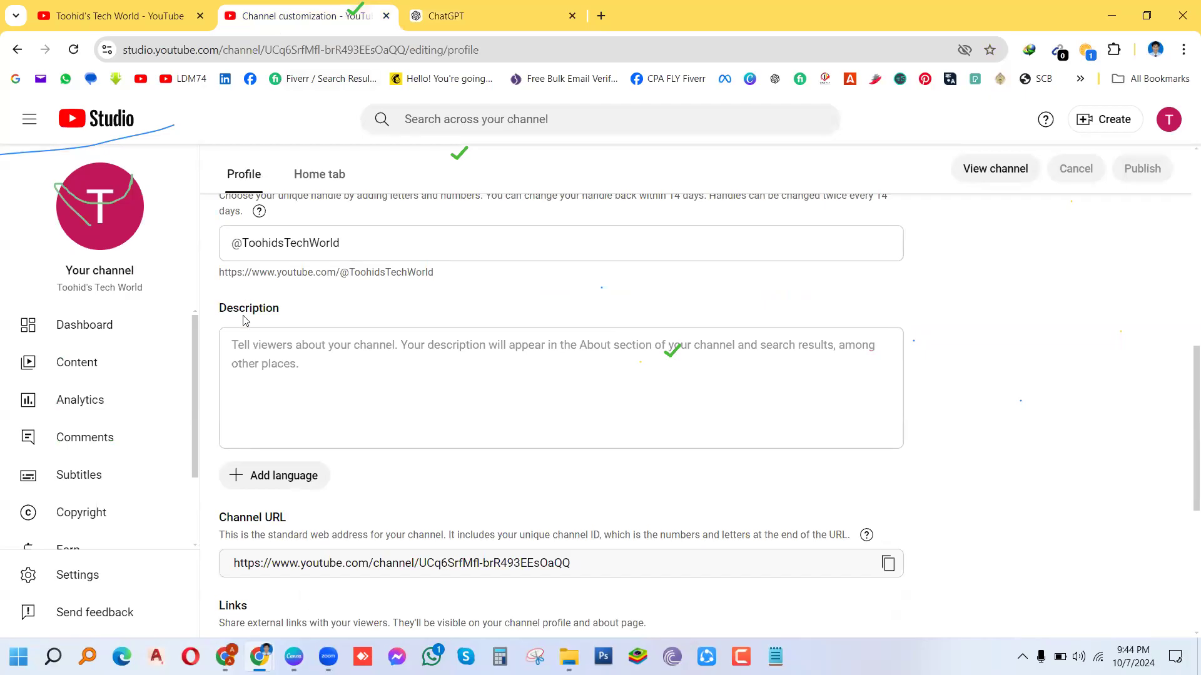
# Step: Paste the copied two-paragraph text into Description and publish it
pyautogui.click(245, 343)
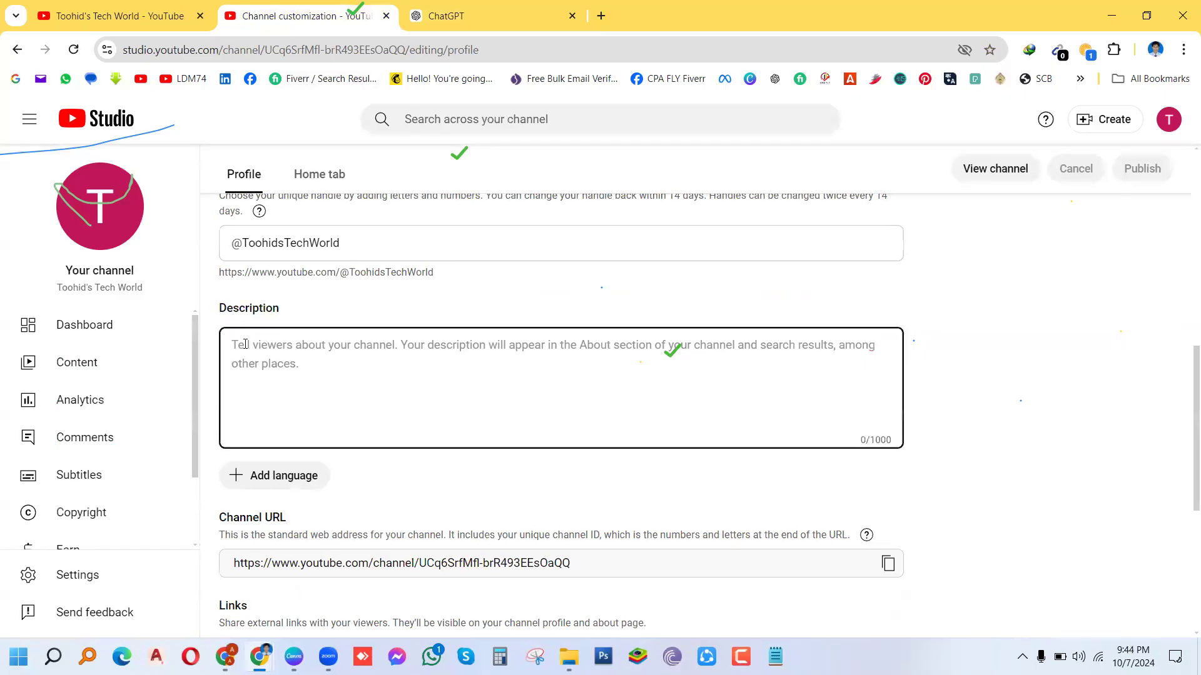
pyautogui.hotkey('ctrl', 'v')
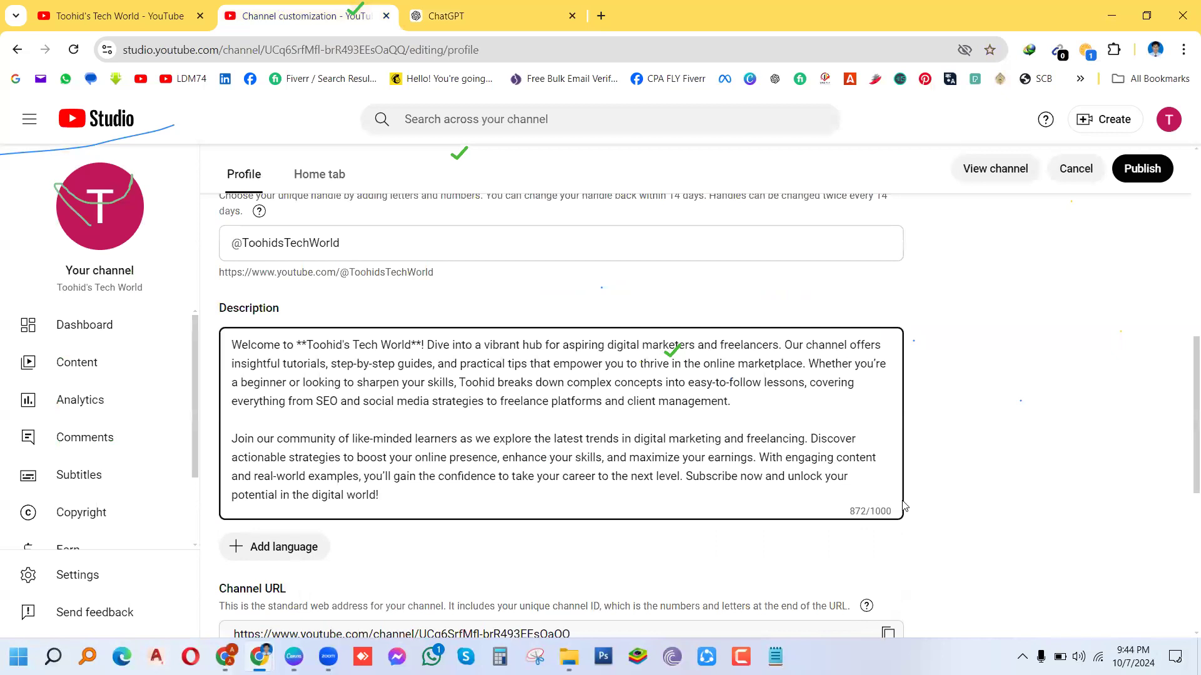
pyautogui.click(1135, 173)
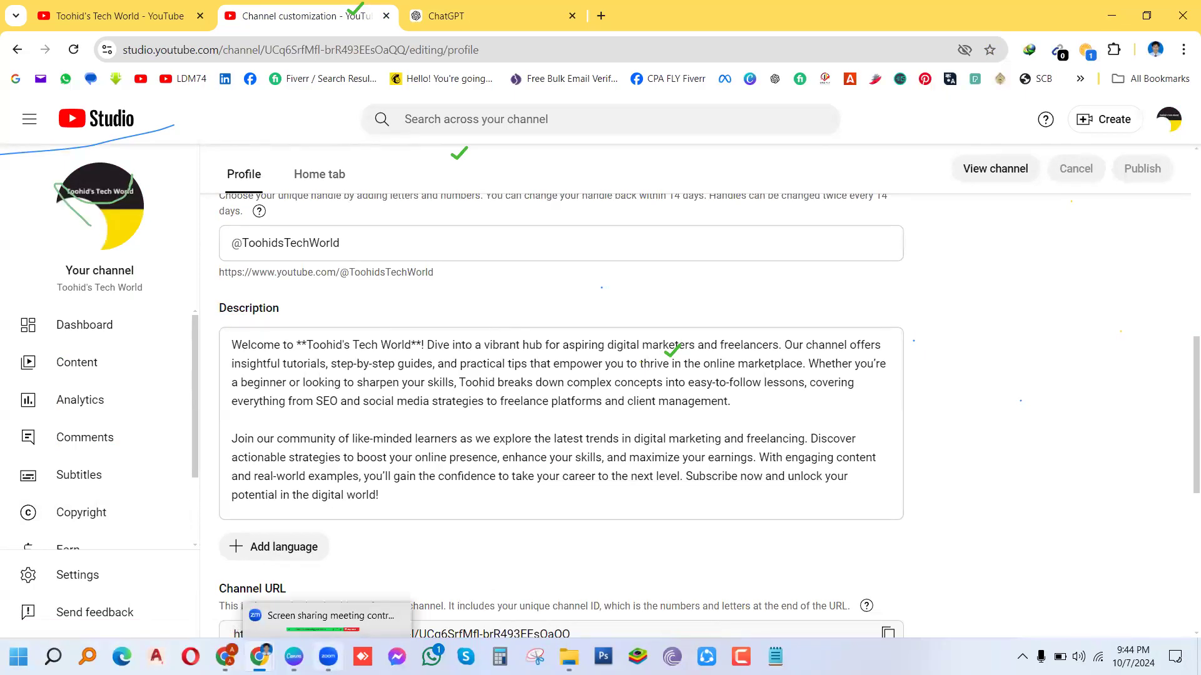
pyautogui.click(329, 657)
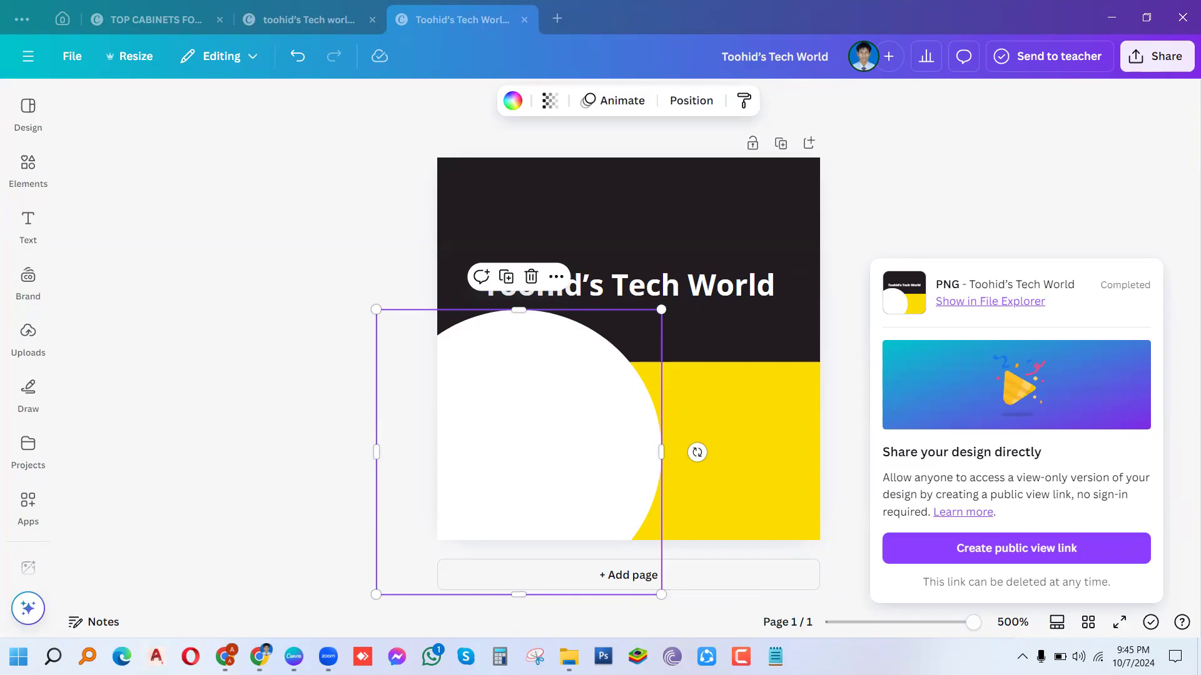
# Step: Return to Channel customization and choose 'Add language' under Description
pyautogui.moveTo(259, 656)
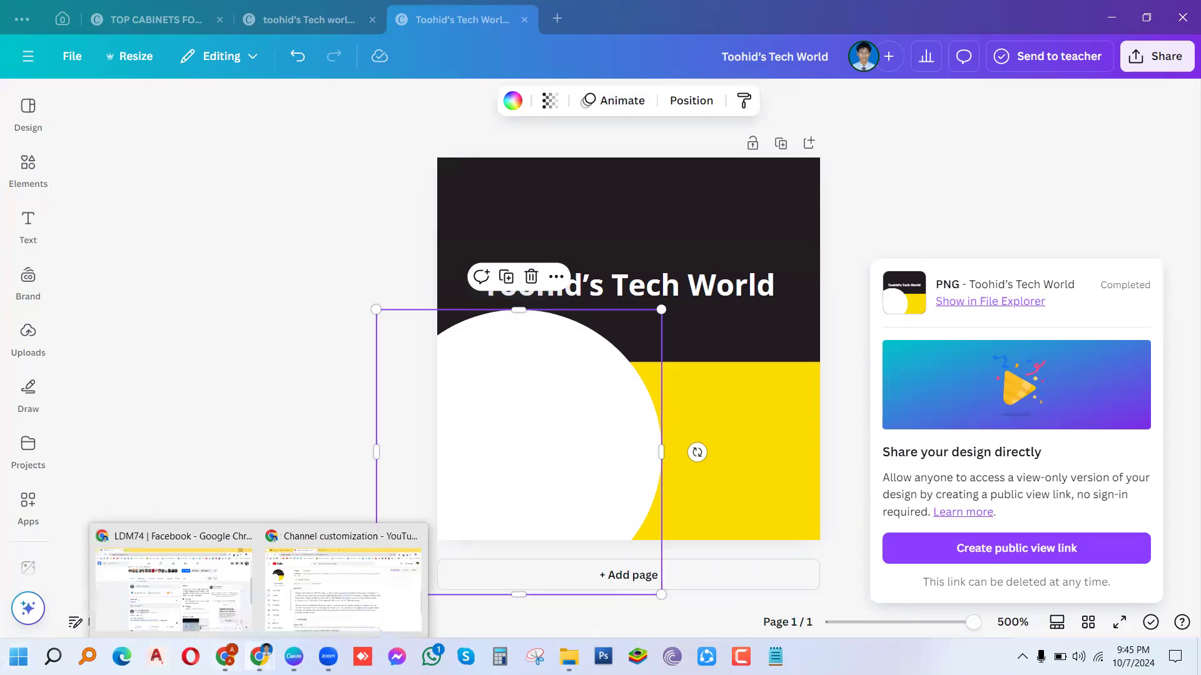
pyautogui.click(316, 591)
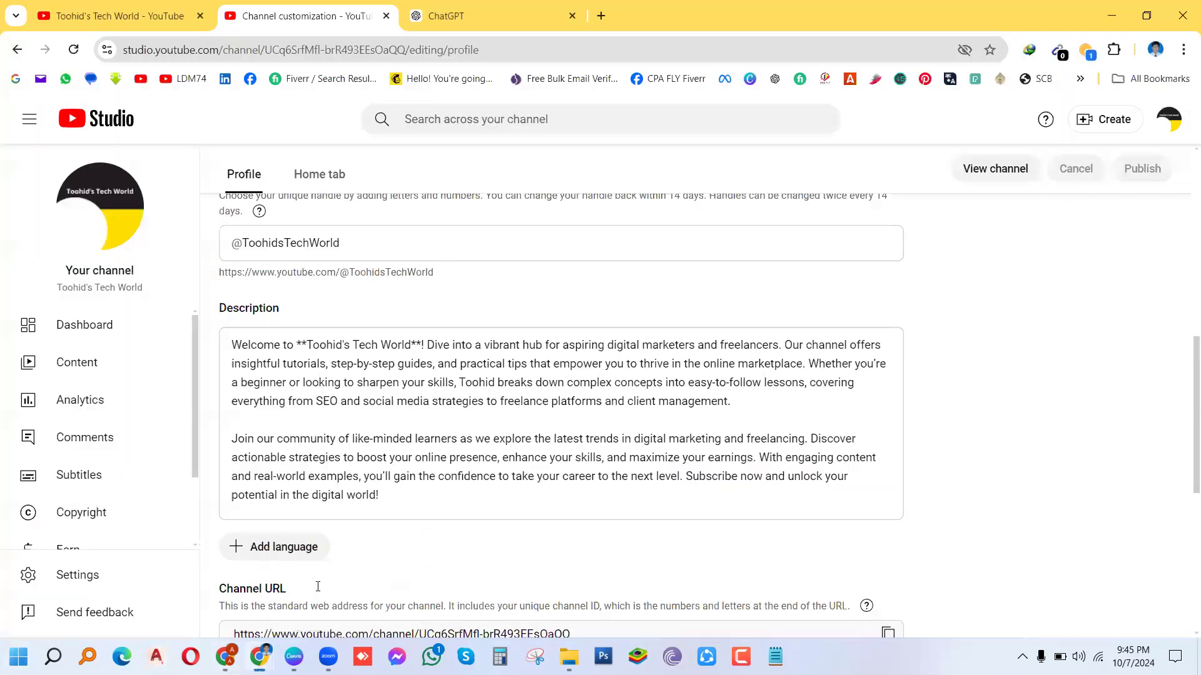
pyautogui.scroll(-2, 318, 587)
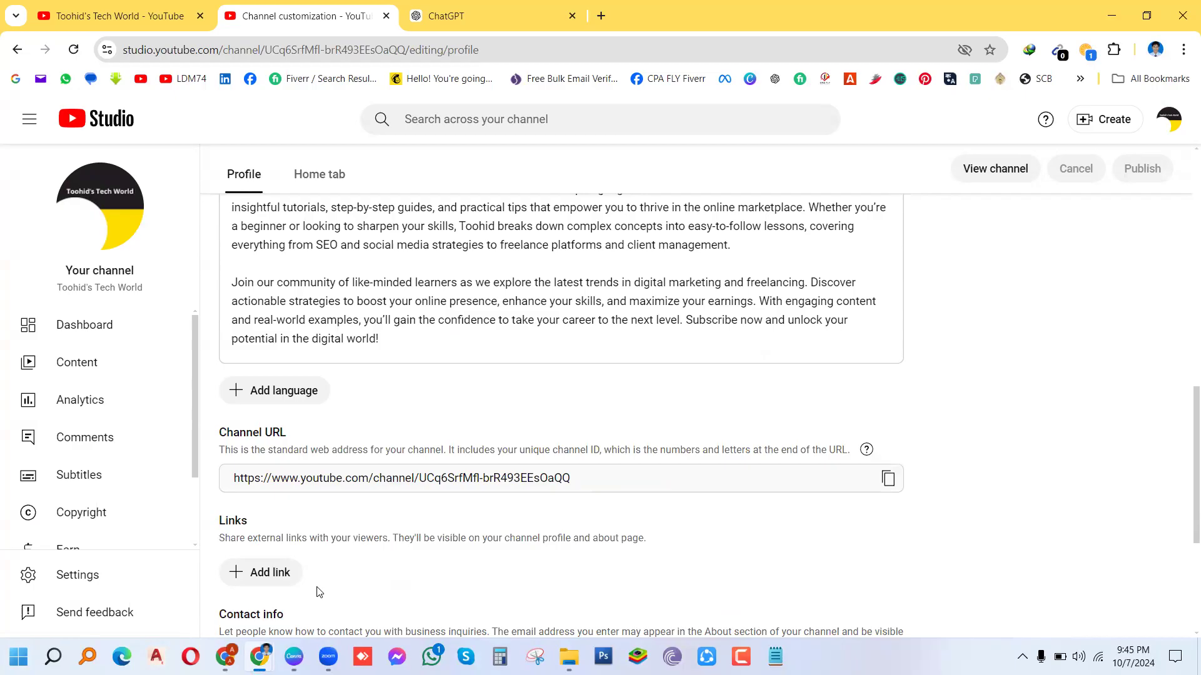
pyautogui.click(260, 391)
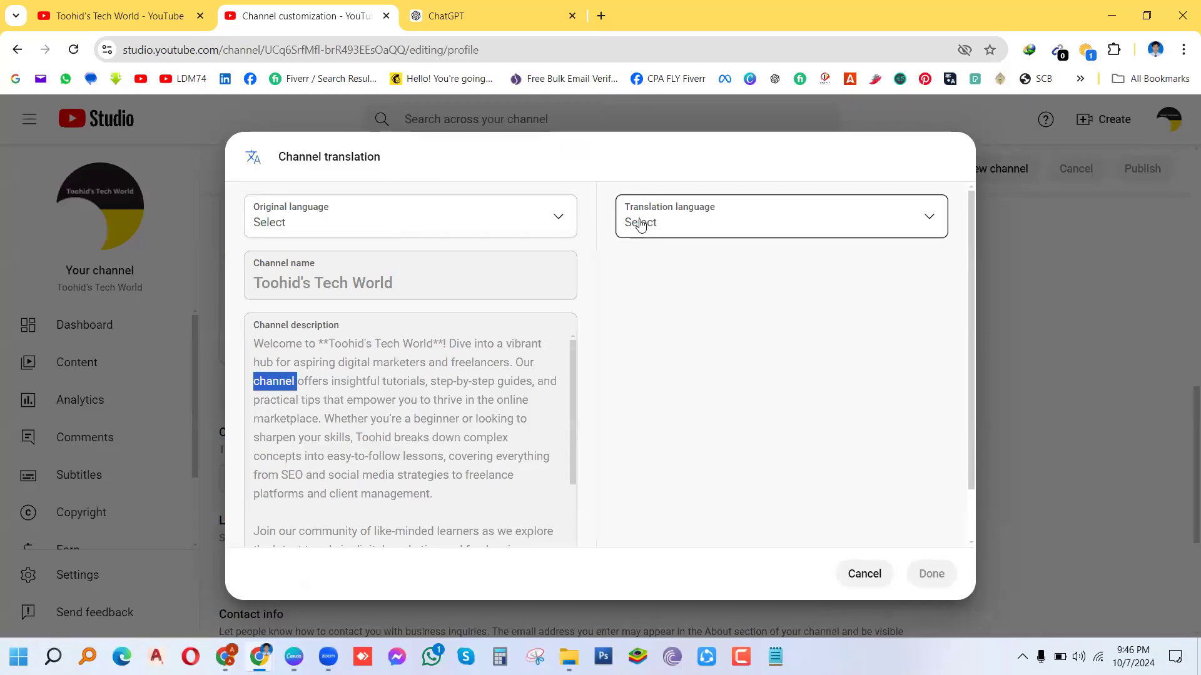
# Step: Set the original language to Bangla and the translation language to English (United Kingdom)
pyautogui.click(559, 220)
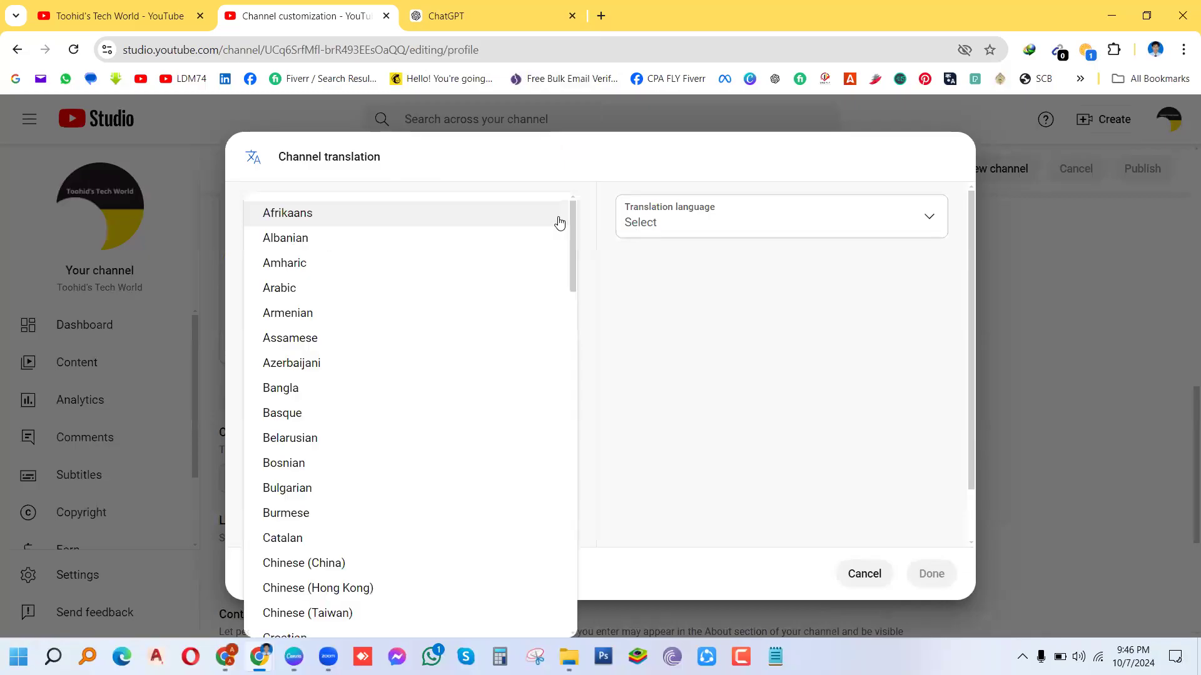
pyautogui.click(287, 389)
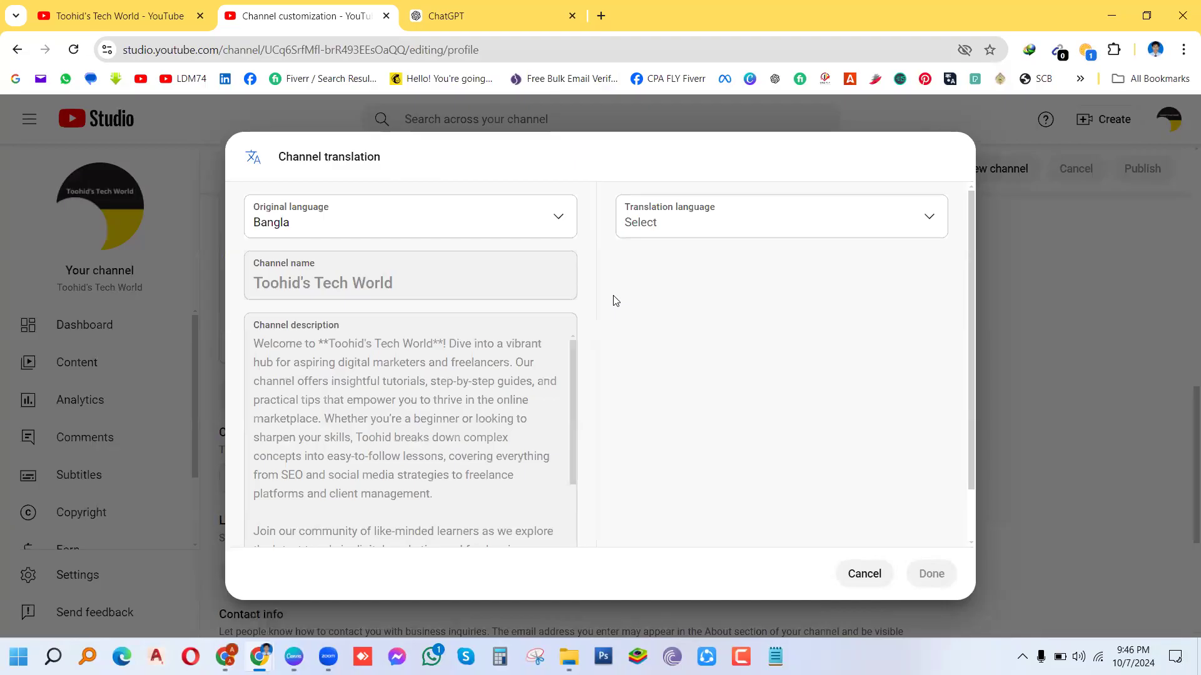
pyautogui.click(813, 219)
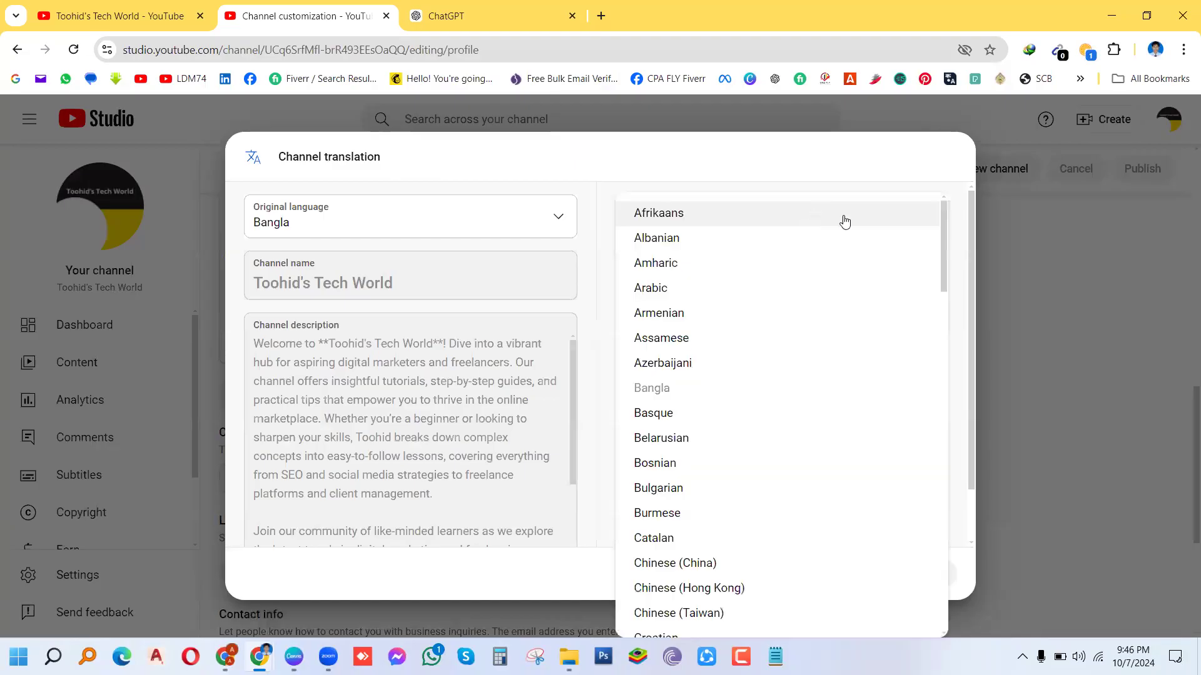
pyautogui.scroll(-1, 942, 281)
pyautogui.scroll(-12, 937, 320)
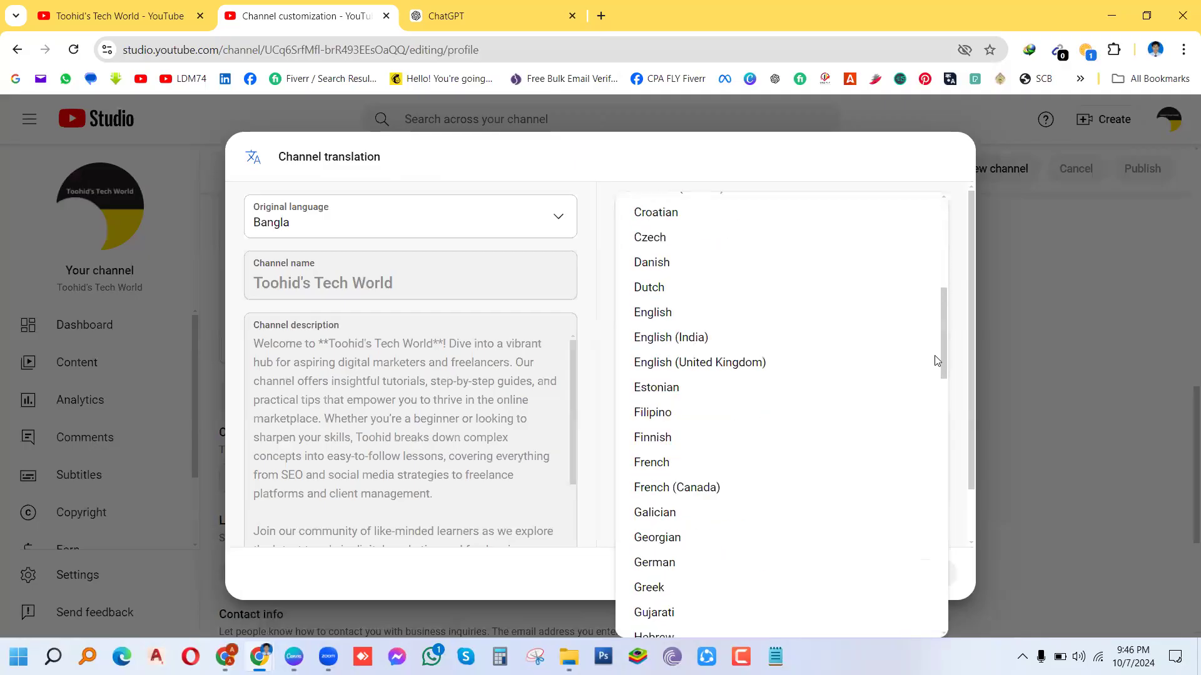
pyautogui.scroll(13, 919, 438)
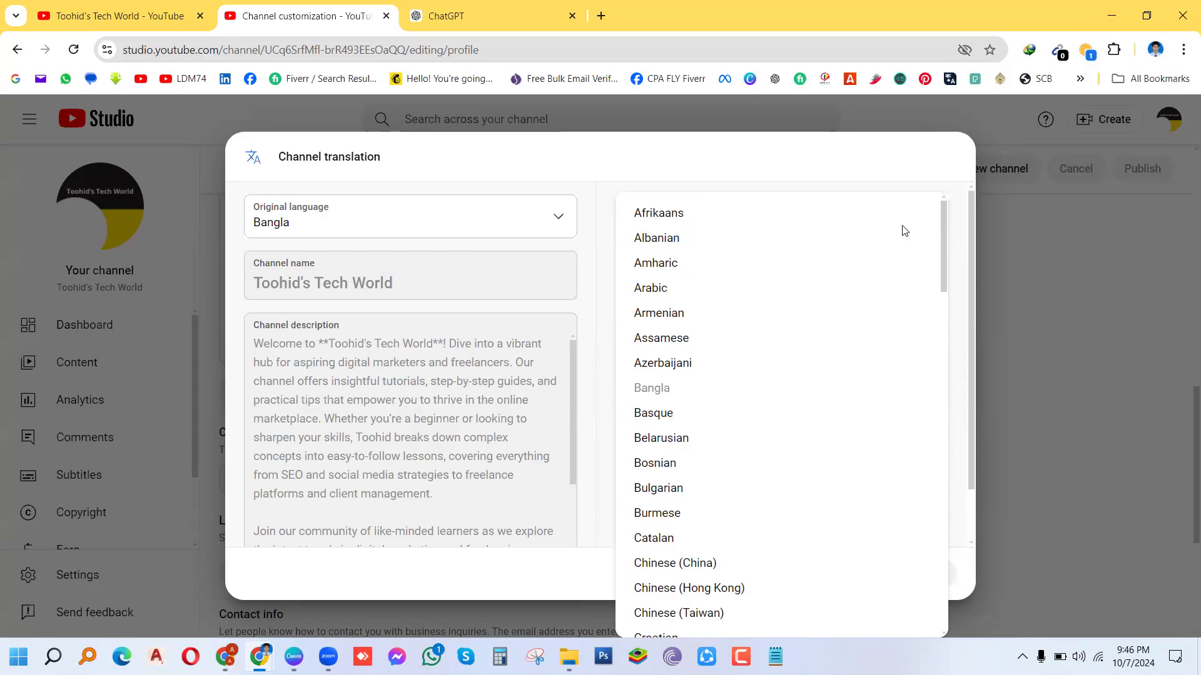
pyautogui.scroll(-5, 888, 263)
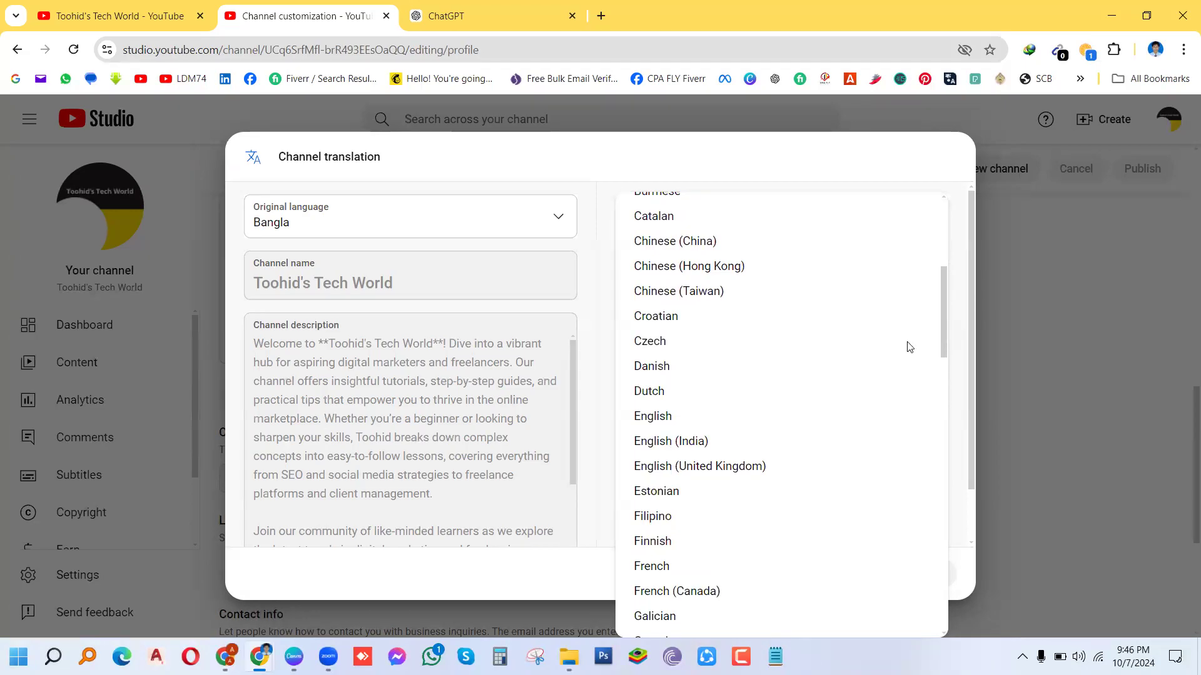
pyautogui.scroll(-5, 656, 423)
pyautogui.scroll(12, 656, 423)
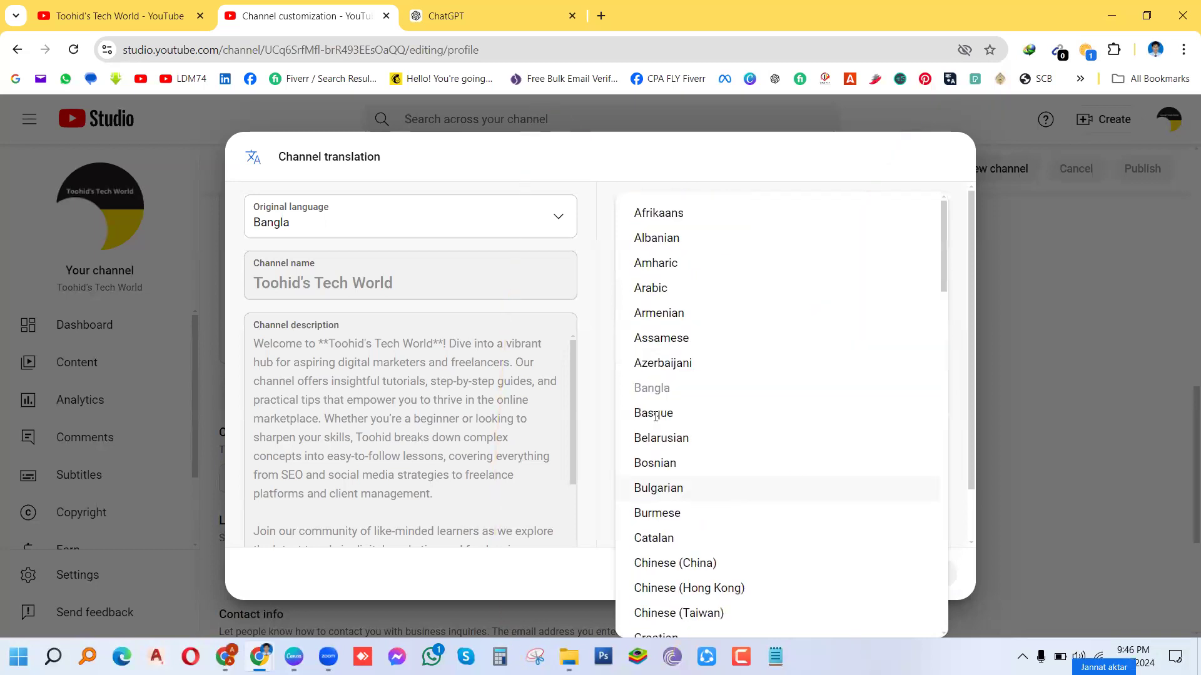
pyautogui.click(654, 486)
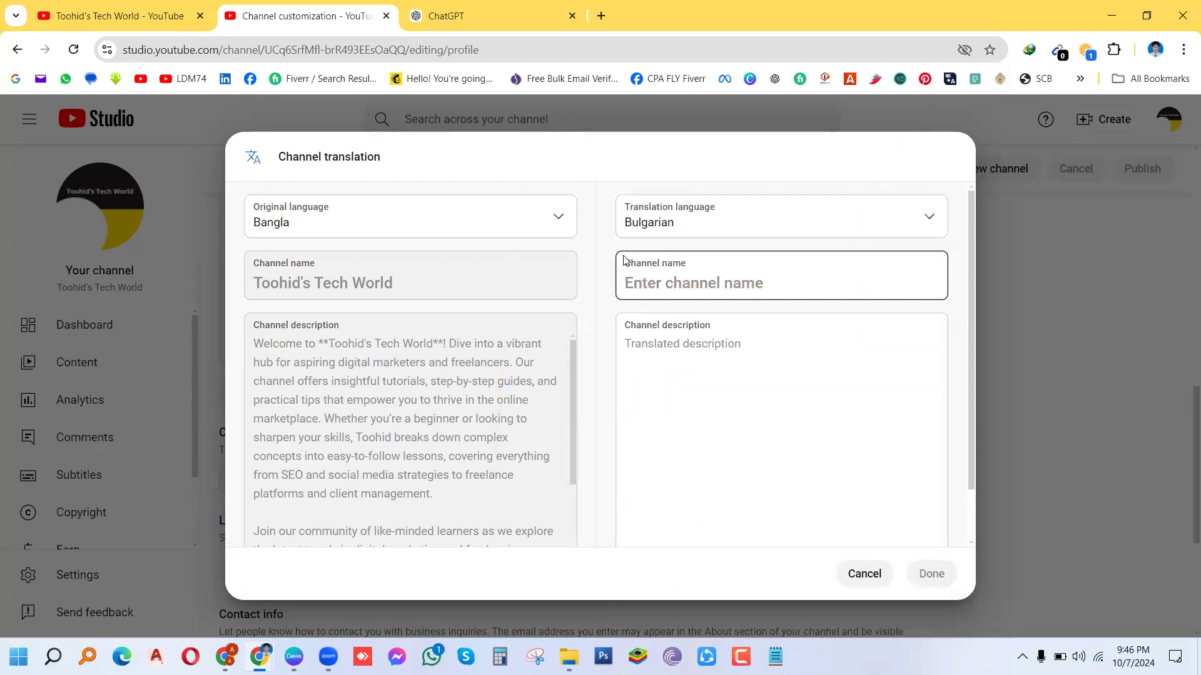
pyautogui.click(826, 239)
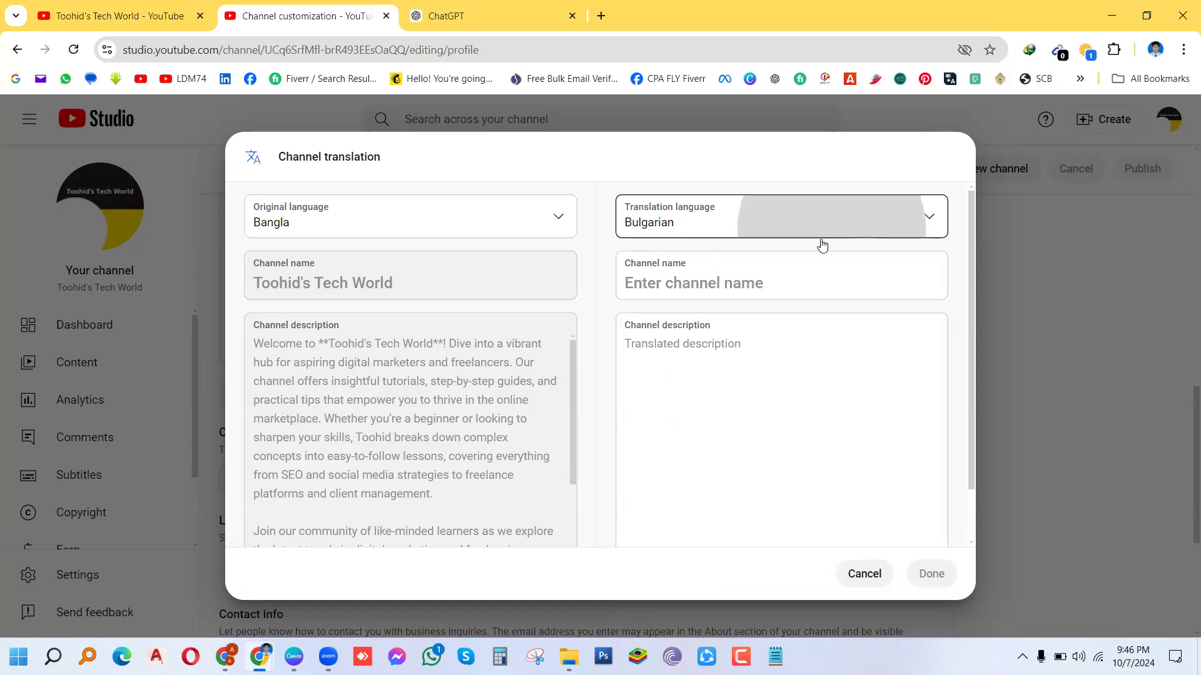
pyautogui.scroll(-6, 674, 481)
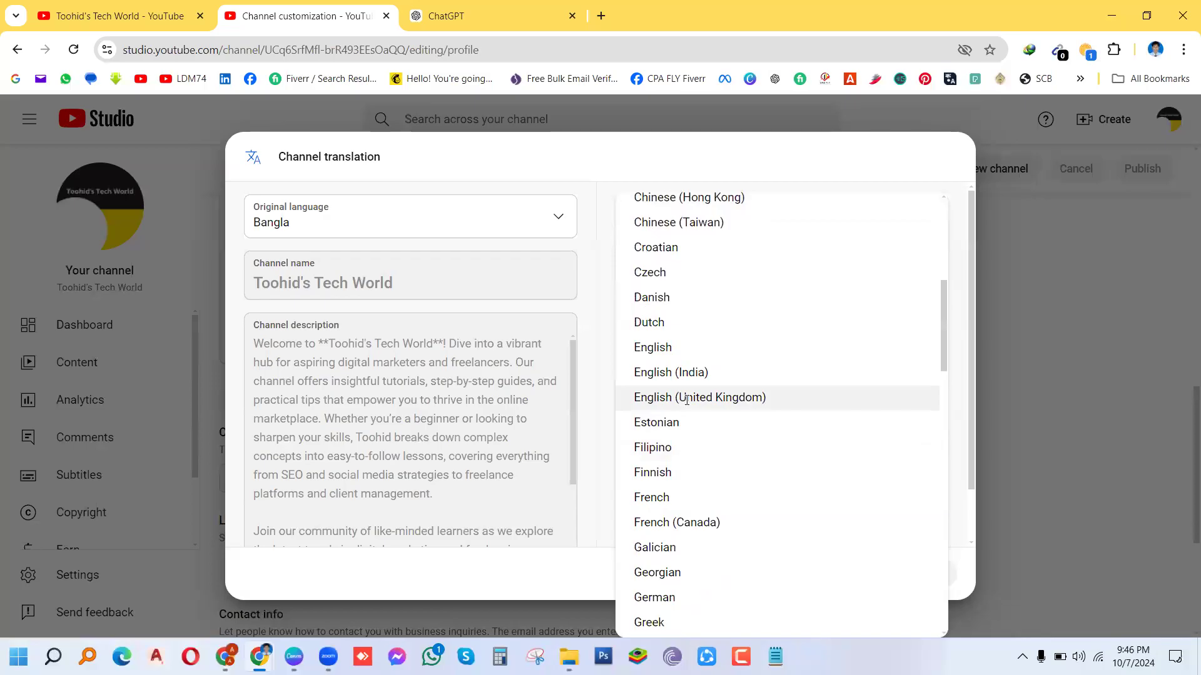
pyautogui.click(686, 399)
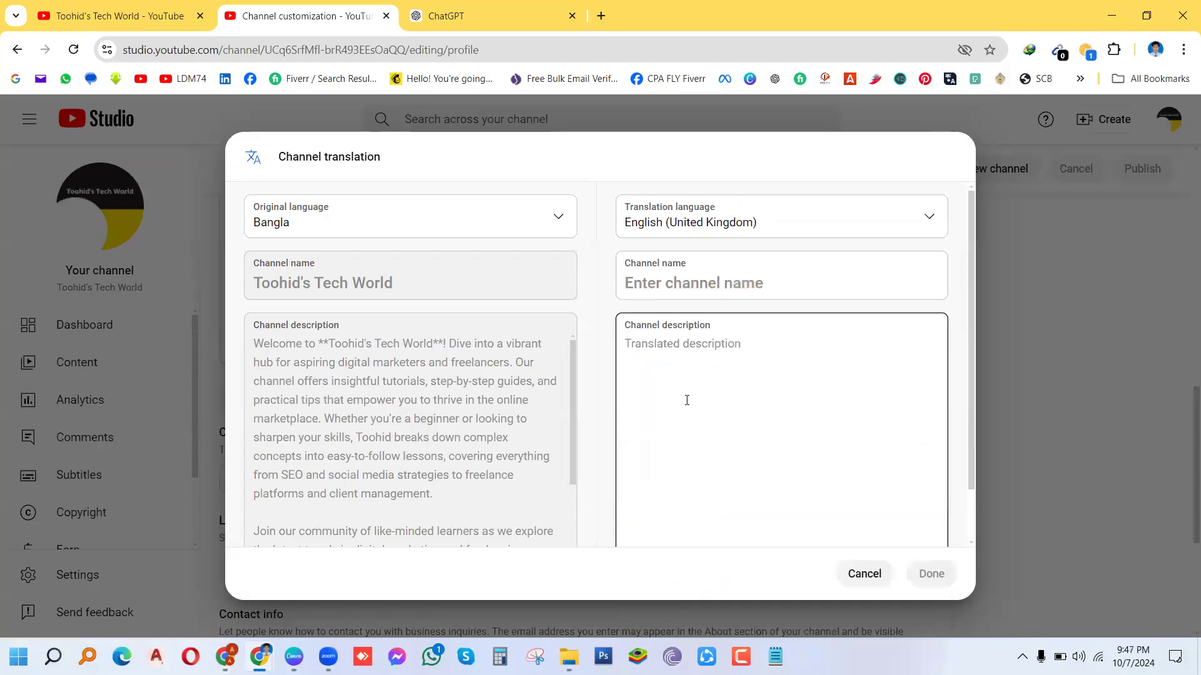
# Step: Enter 'Toohid's Tech World' as the translated name, paste the description, and save the translation
pyautogui.click(703, 278)
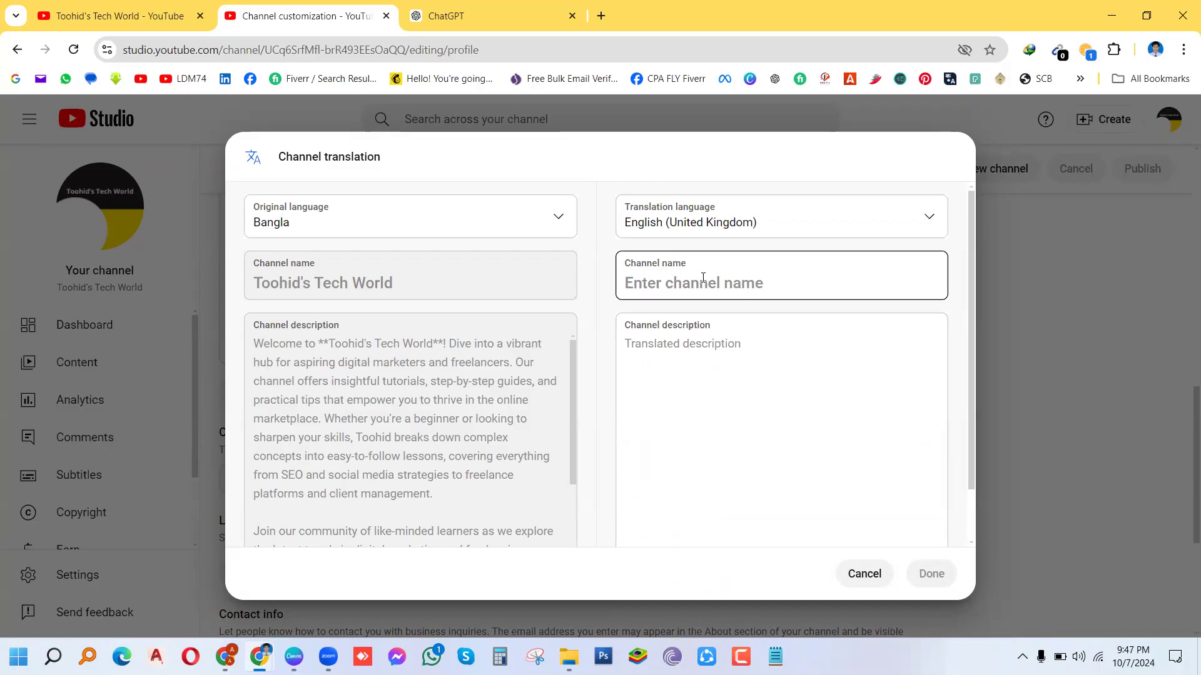
pyautogui.press('Tab')
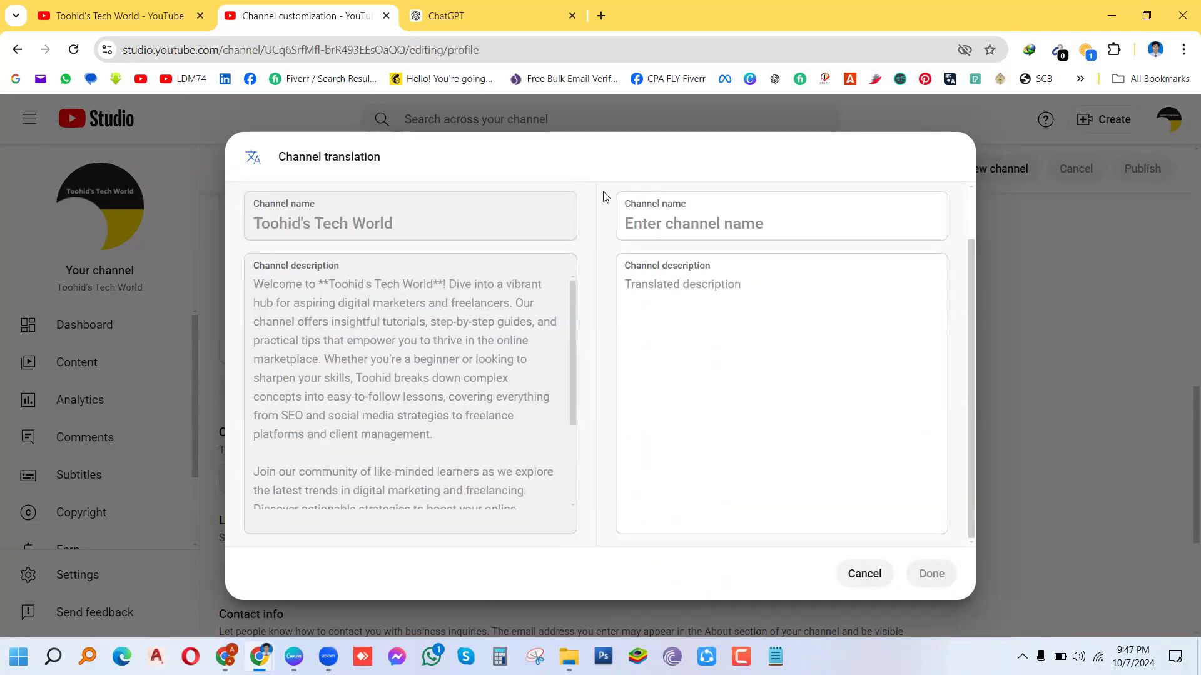
pyautogui.click(705, 223)
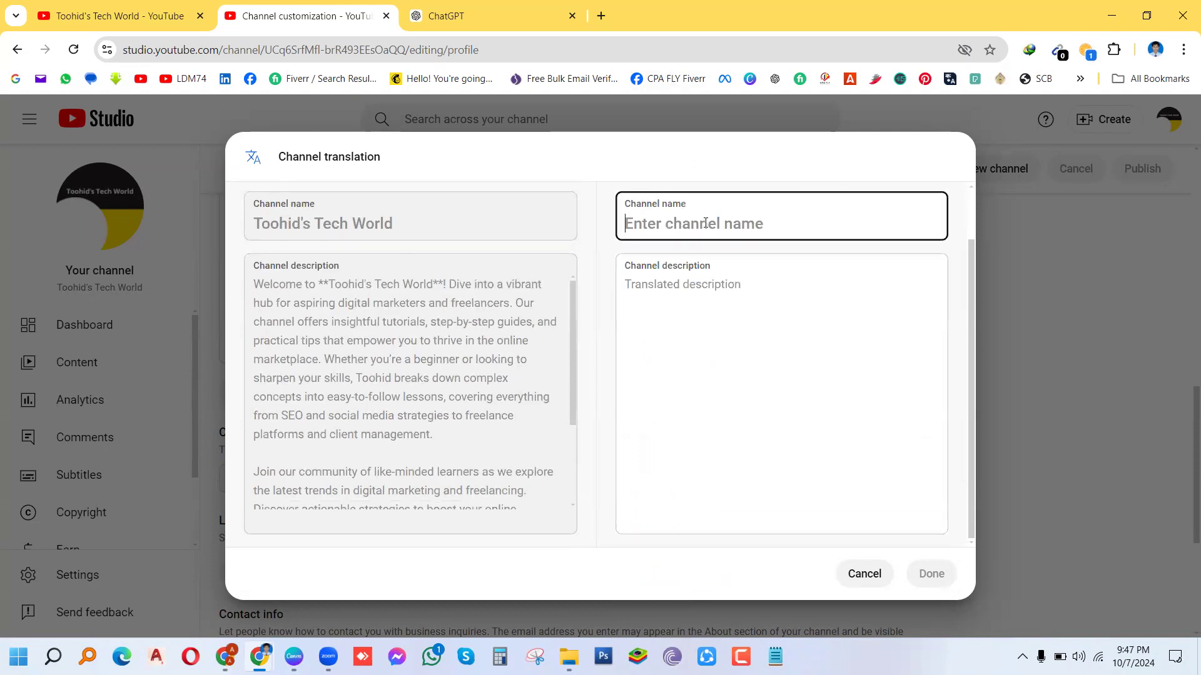
pyautogui.write("Toohid'")
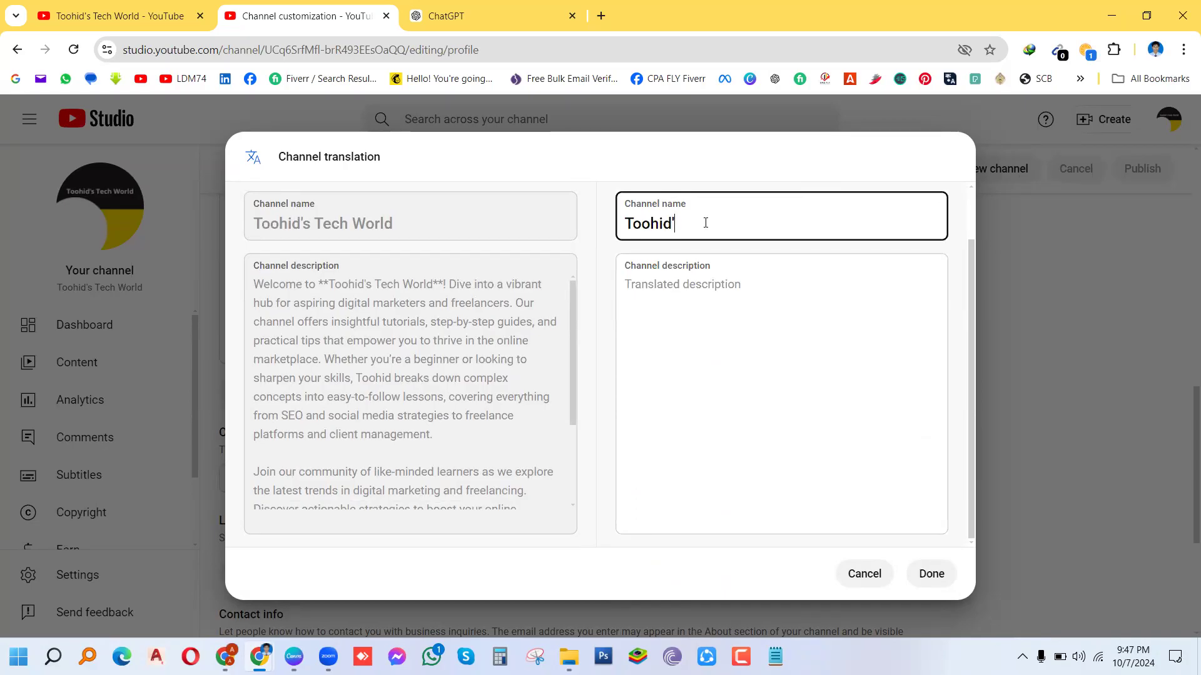
pyautogui.write('s Tech Wor')
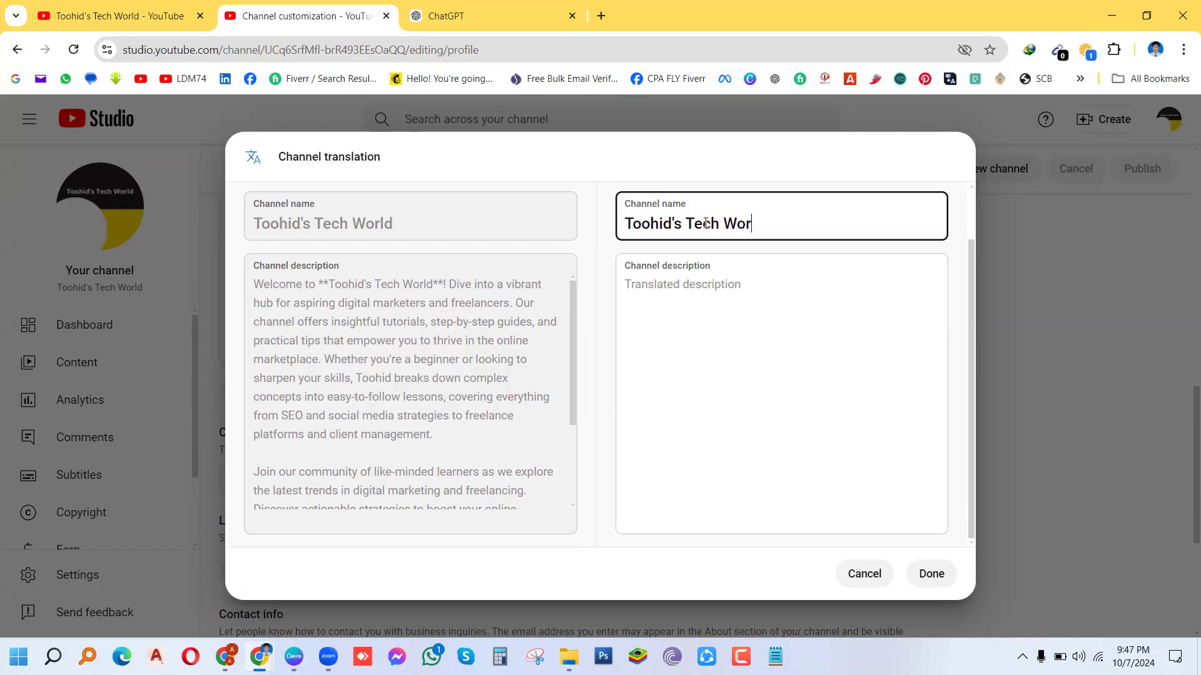
pyautogui.write('ld')
pyautogui.click(682, 301)
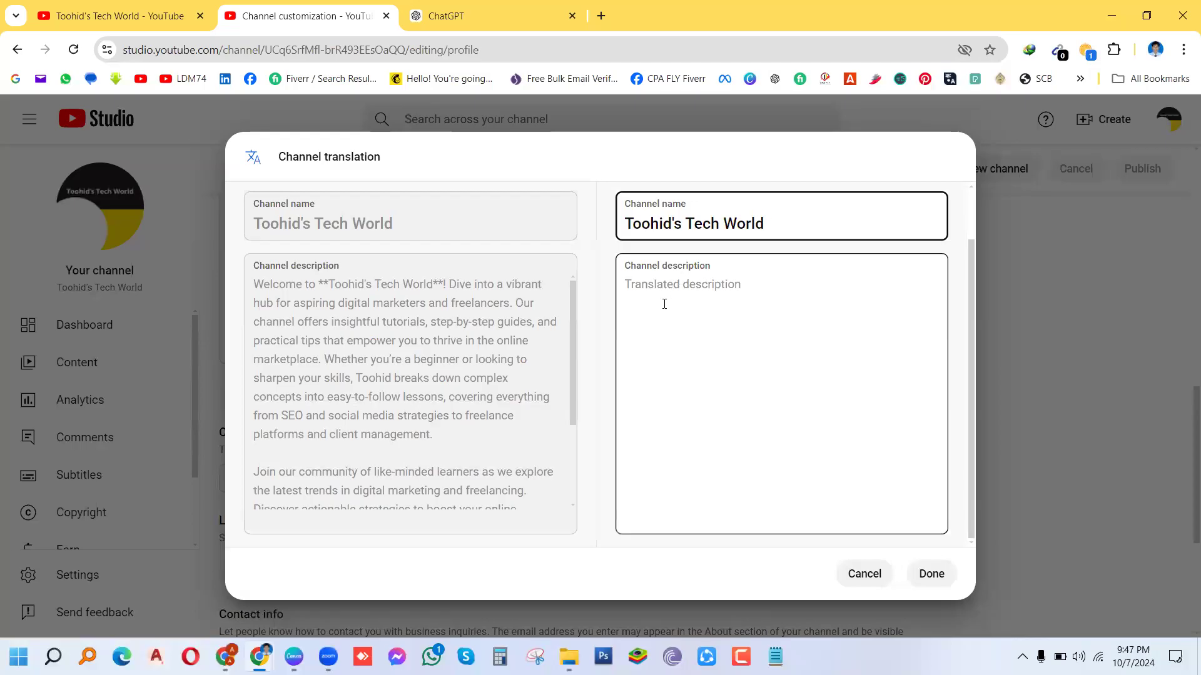
pyautogui.click(663, 311)
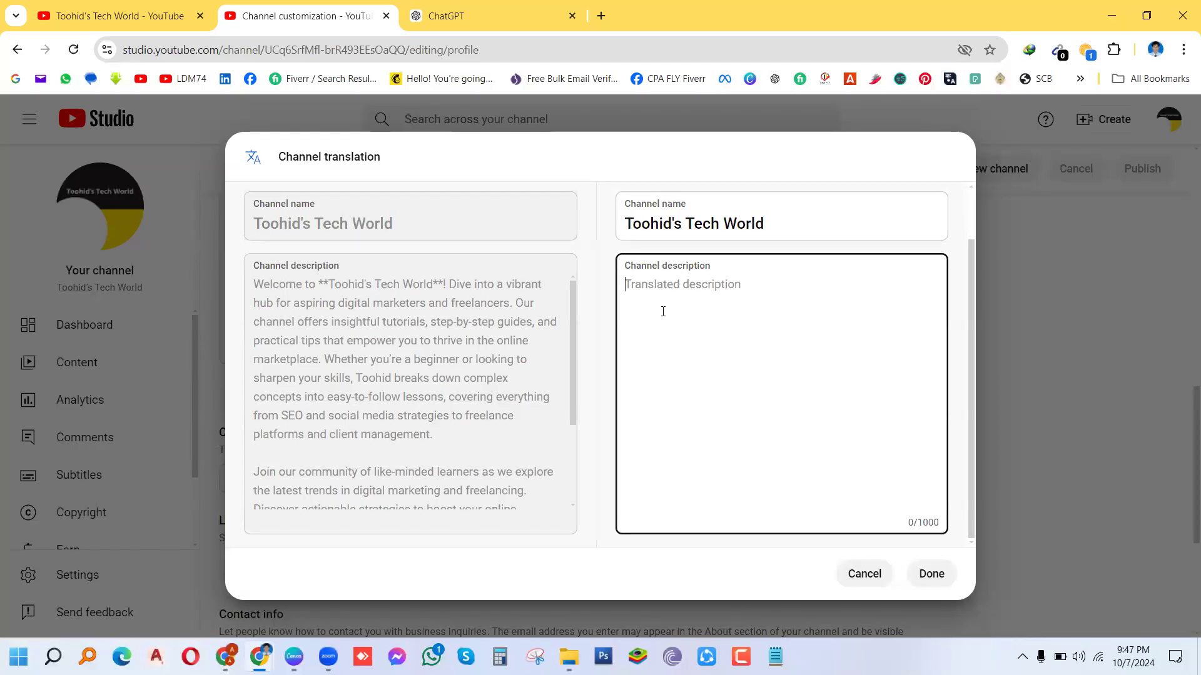
pyautogui.write("Welcome to **Toohid's Tech World**! Dive into a vibrant hub for aspiring digital marketers and freelancers. Our channel offers insightful tutorials, step-by-step guides, and practical tips that empower you to thrive in the online marketplace. Whether you’re a beginner or looking to sharpen your skills, Toohid breaks down complex concepts into easy-to-follow lessons, covering everything from SEO and social media strategies to freelance platforms and client management.  Join our community of like-minded learners as we explore the latest trends in digital marketing and freelancing. Discover actionable strategies to boost your online presence, enhance your skills, and maximize your earnings. With engaging content and real-world examples, you’ll gain the confidence to take your career to the next level. Subscribe now and unlock your potential in the digital world!")
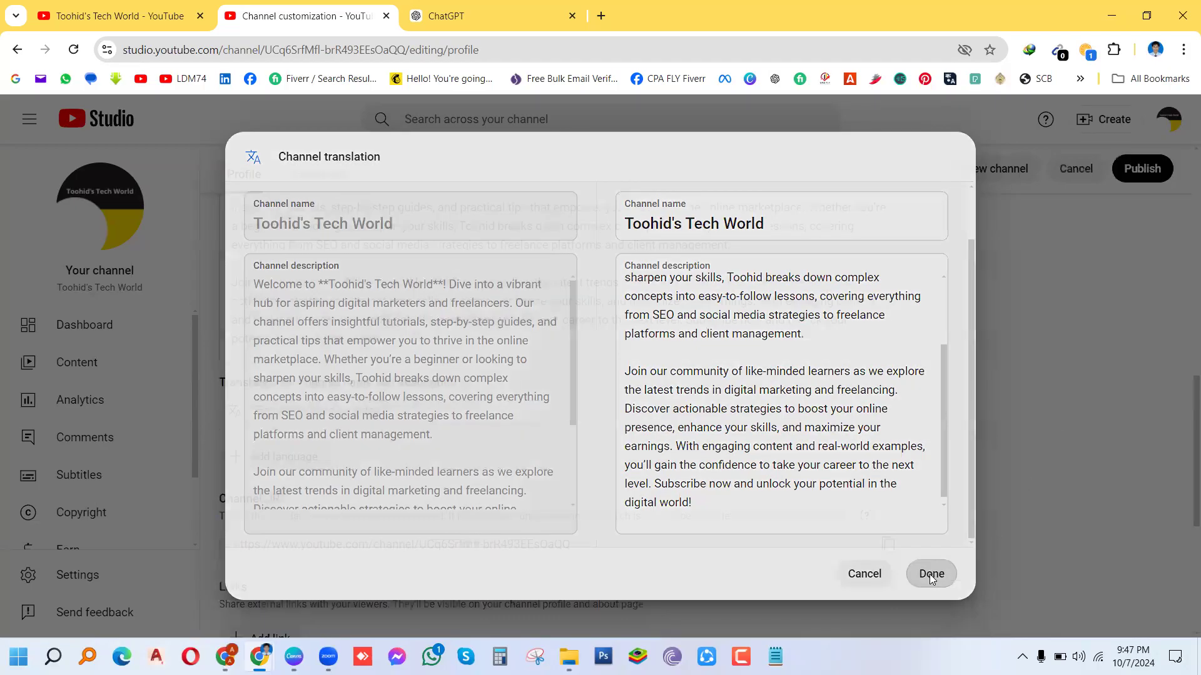
pyautogui.click(930, 574)
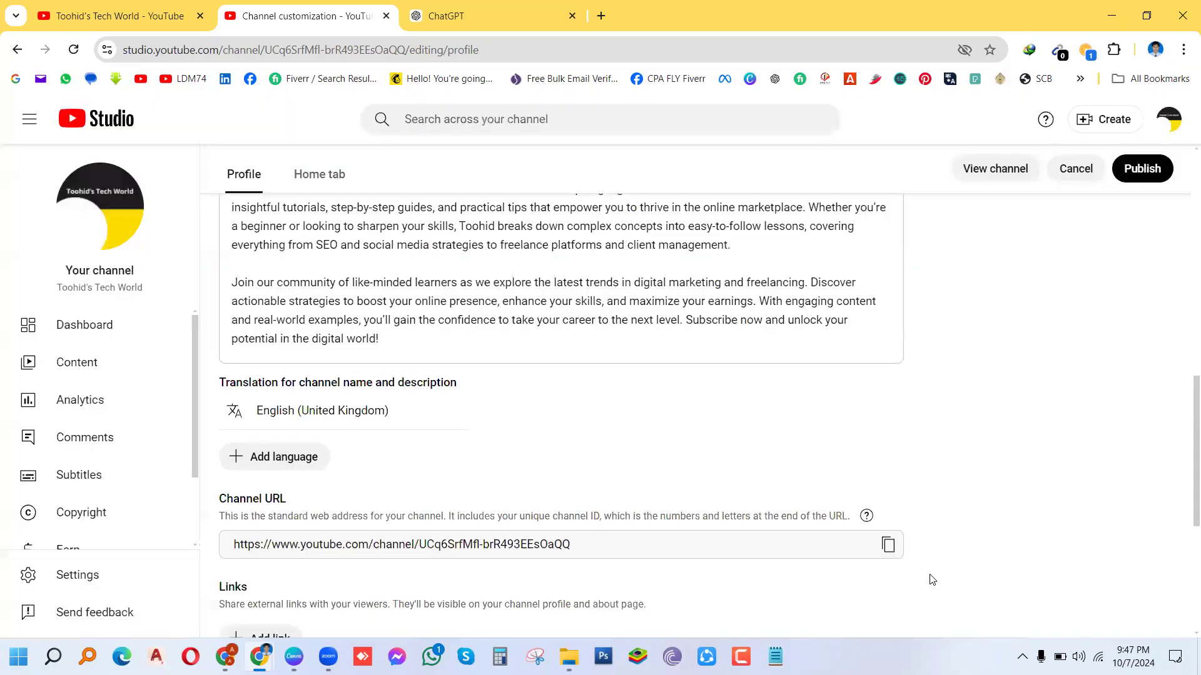
# Step: Publish the profile changes, then scroll down to the Links and Contact info sections
pyautogui.click(1138, 173)
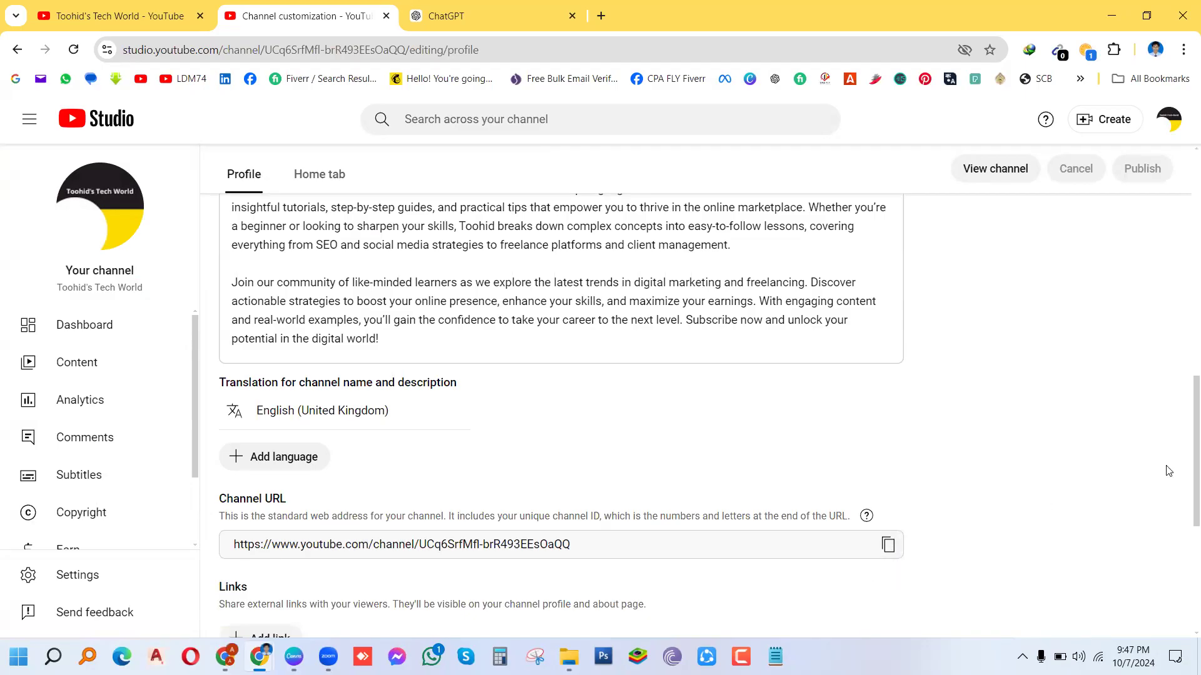
pyautogui.scroll(-1, 1184, 486)
pyautogui.scroll(-3, 1183, 486)
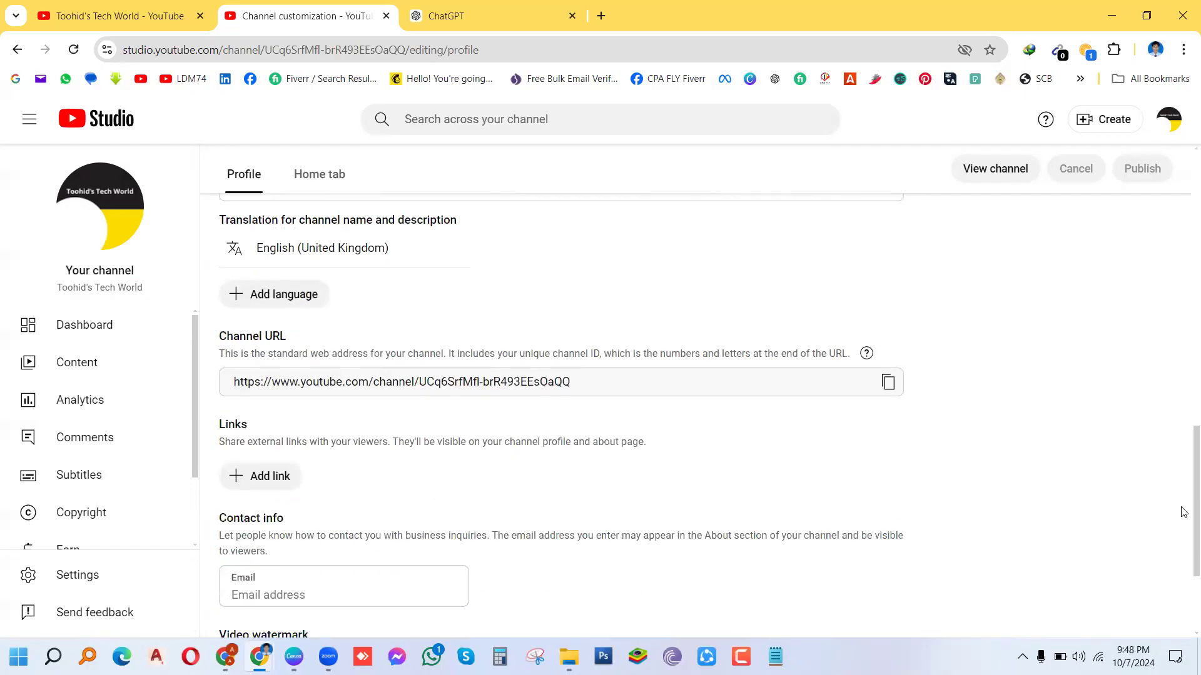
pyautogui.scroll(-1, 1184, 550)
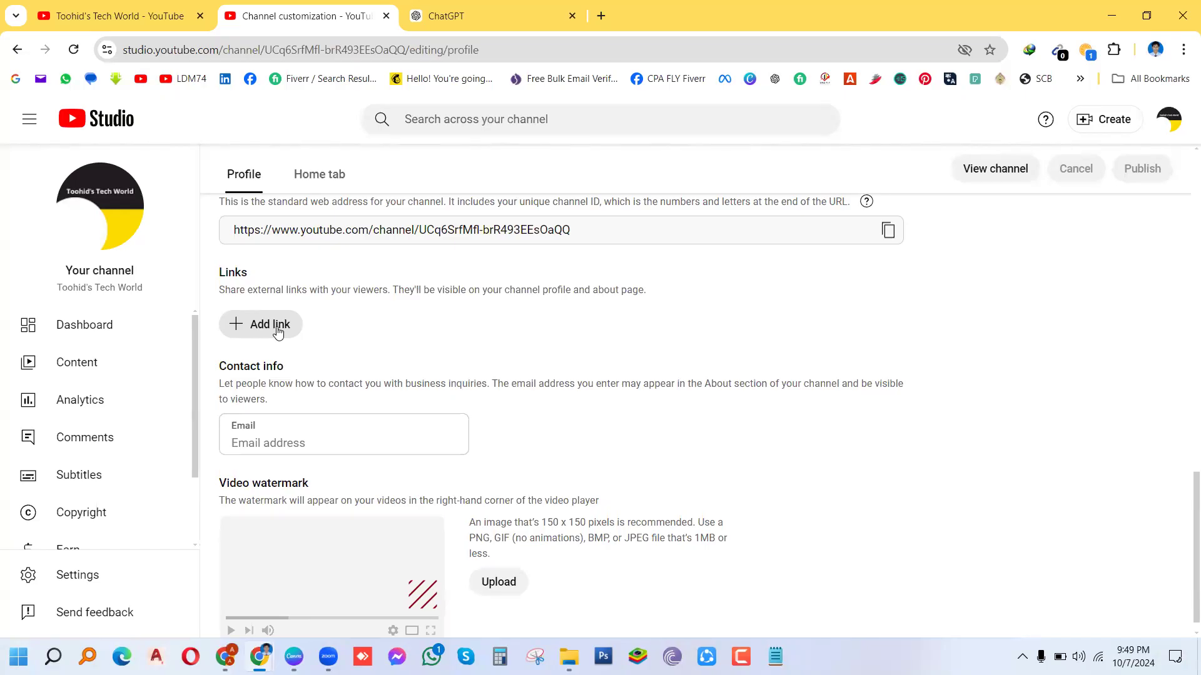
# Step: Add a channel link titled Facebook and open the Facebook bookmark in a new tab
pyautogui.click(278, 327)
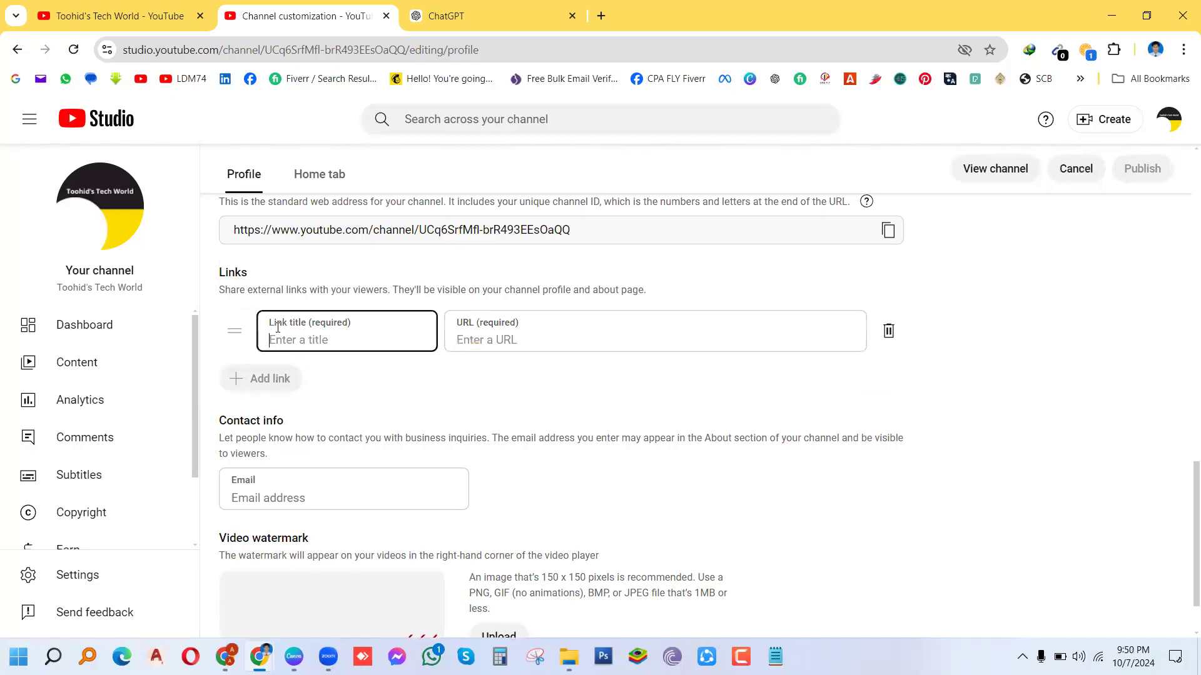
pyautogui.write('Facebook')
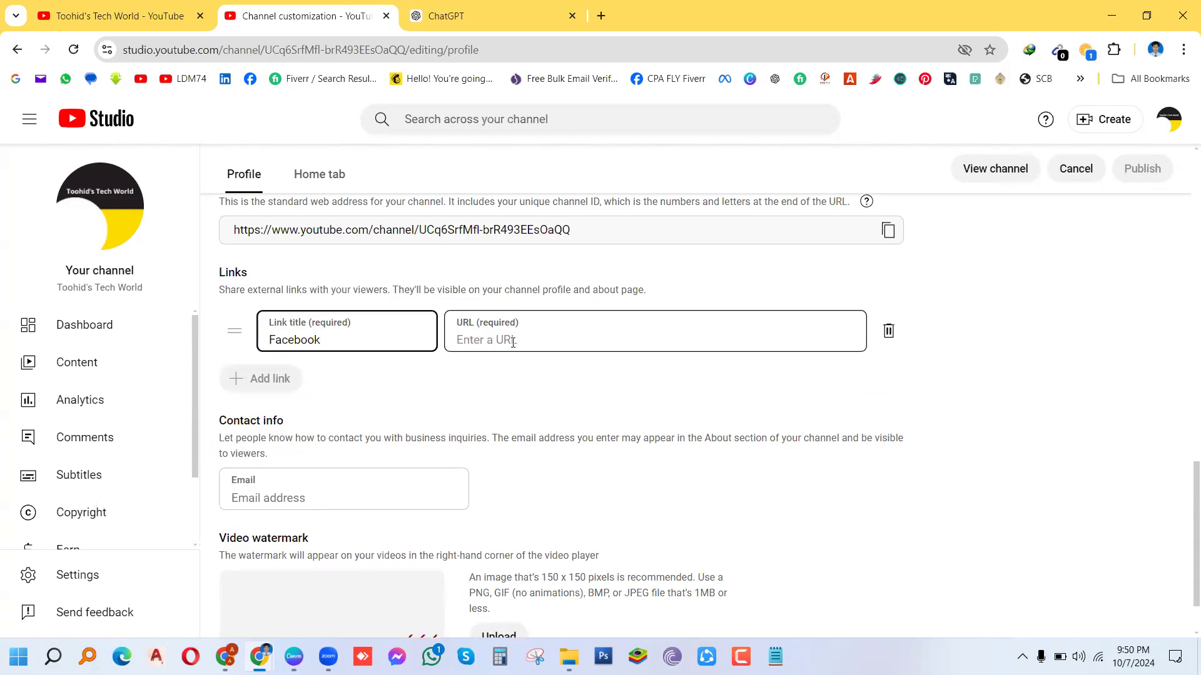
pyautogui.rightClick(258, 87)
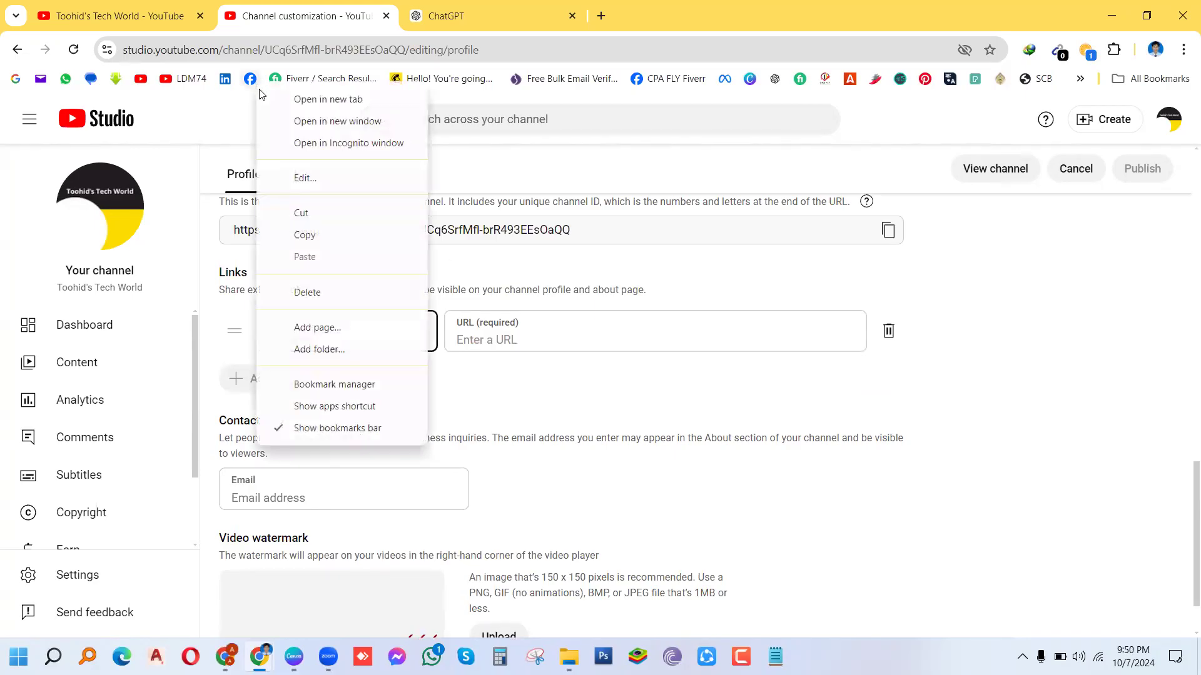
pyautogui.click(335, 105)
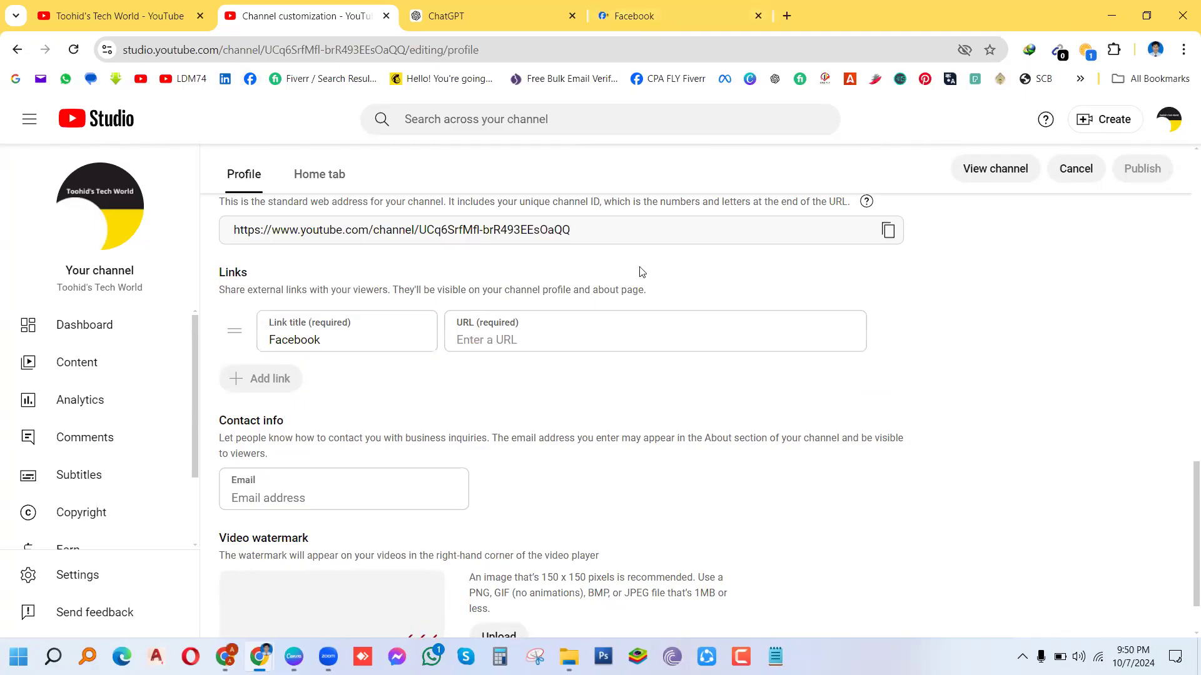
# Step: In Facebook, switch profiles to act as the Tawhid's Gaming Zone page
pyautogui.click(609, 23)
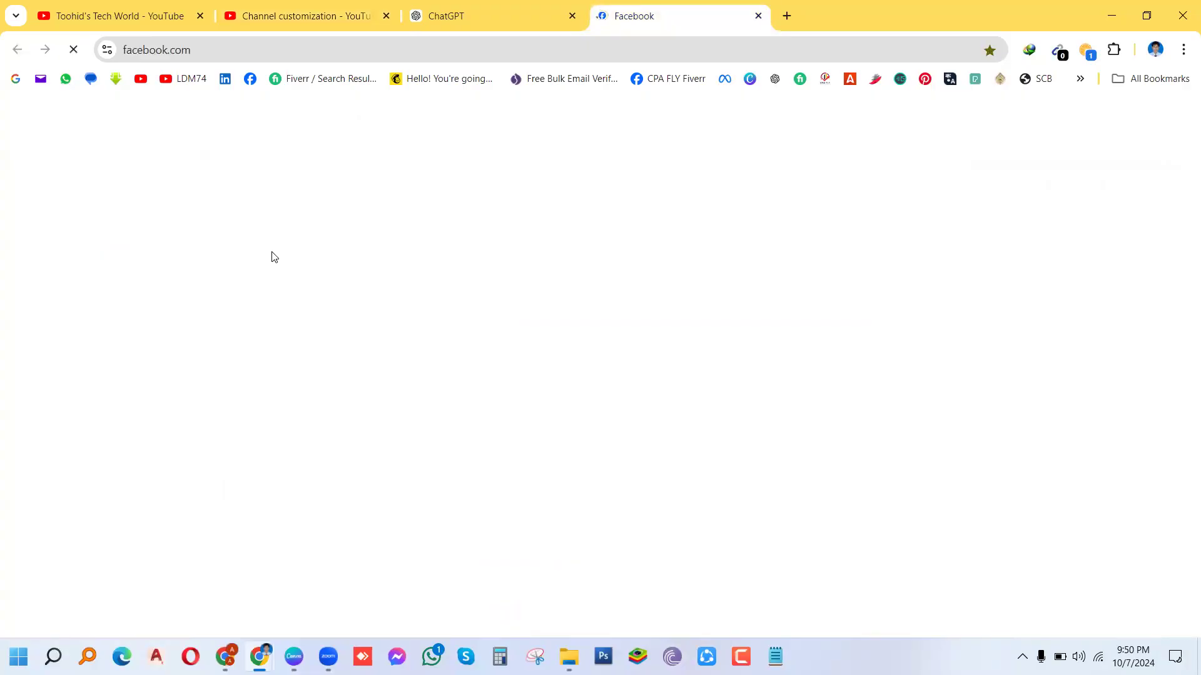
pyautogui.click(73, 50)
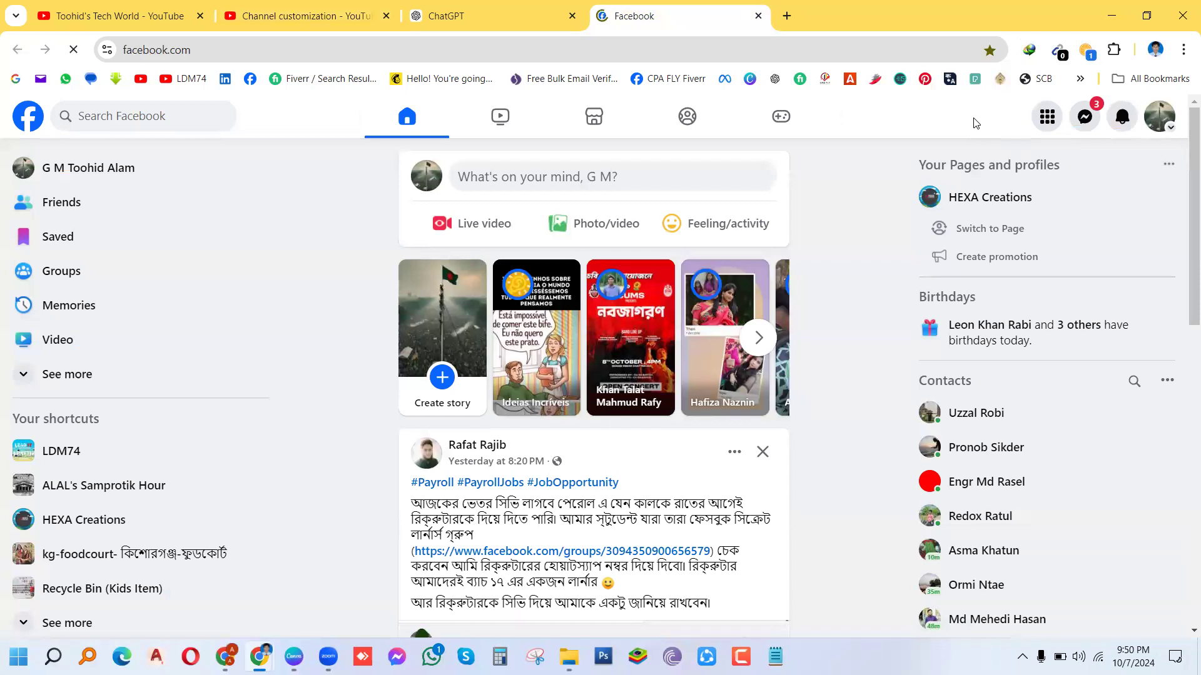
pyautogui.click(1159, 125)
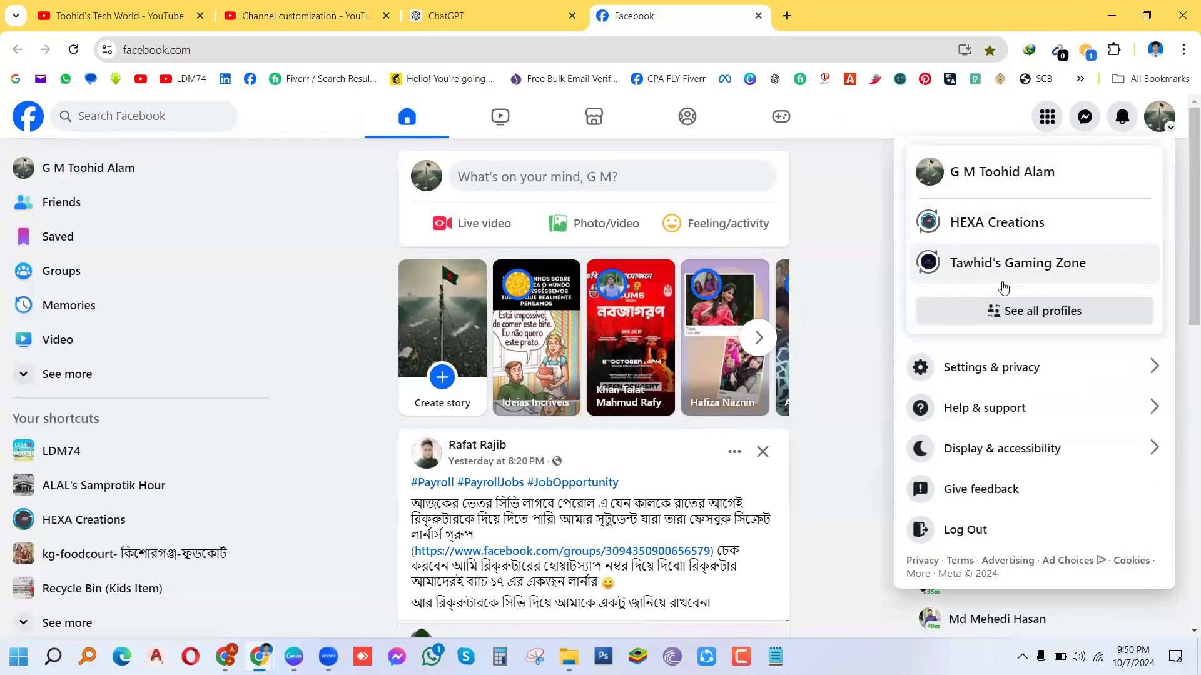
pyautogui.click(1020, 312)
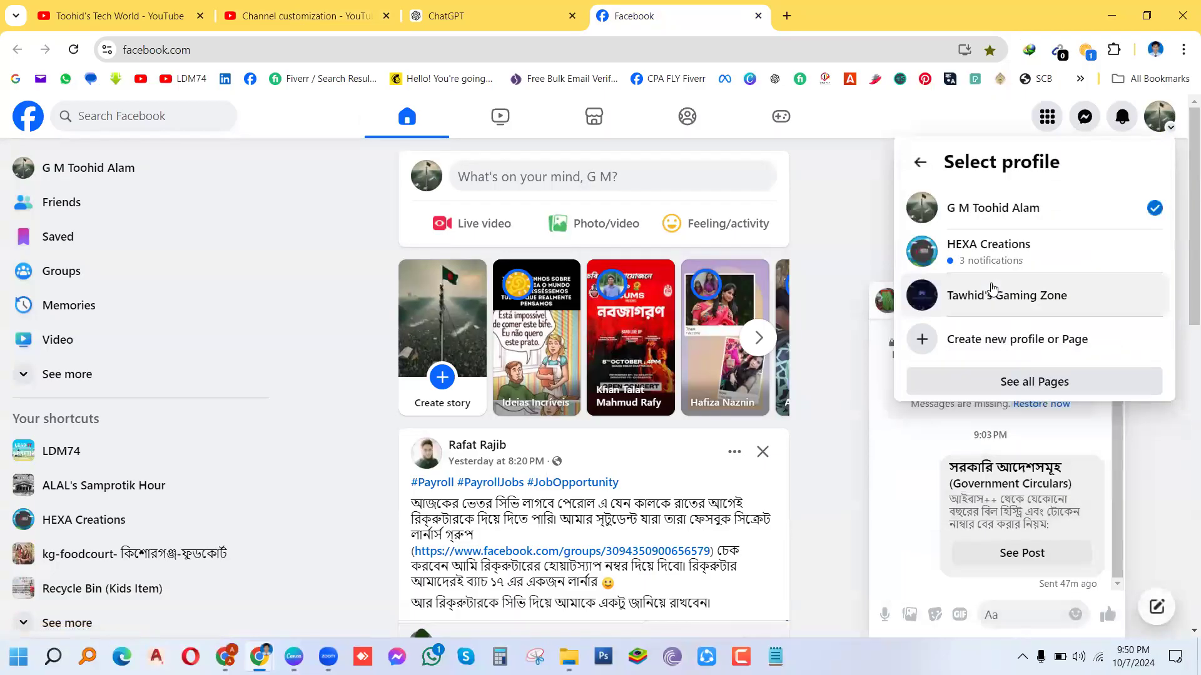
pyautogui.scroll(-1, 1041, 309)
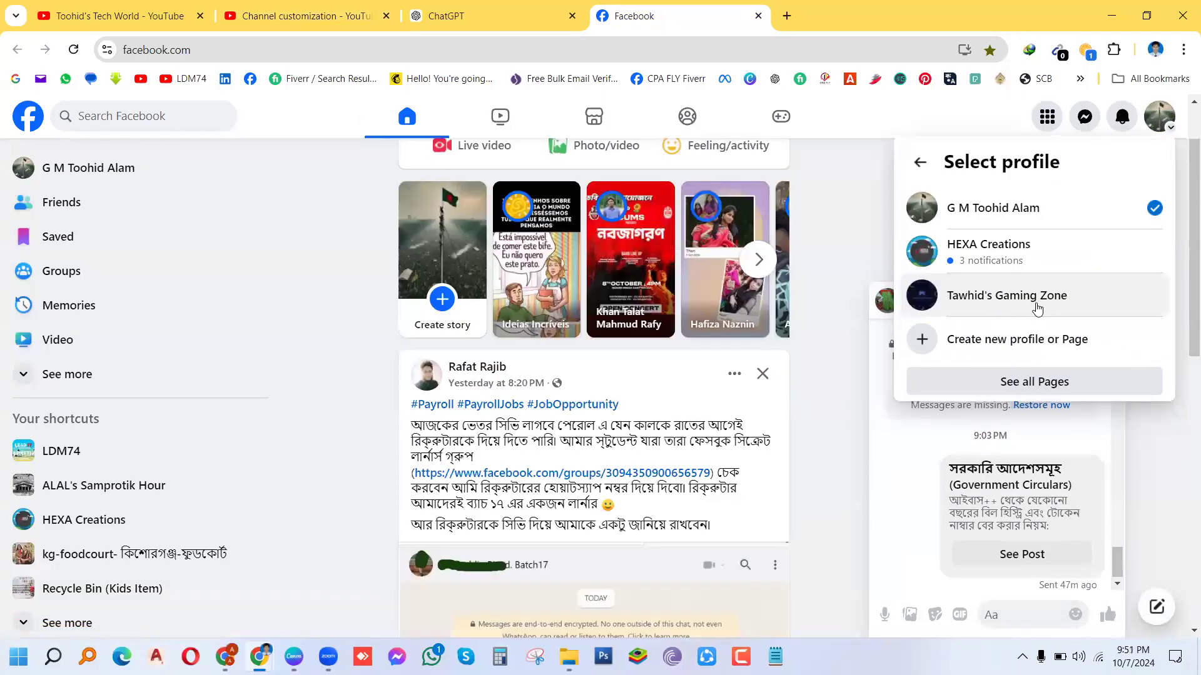
pyautogui.click(1003, 296)
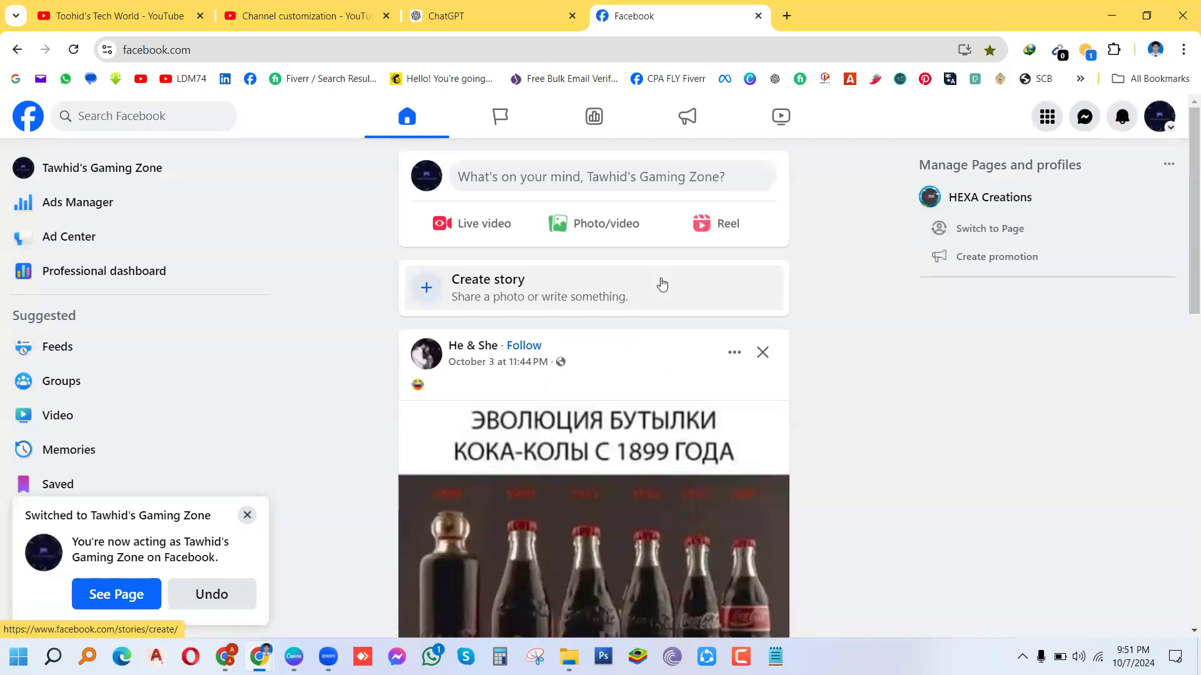
# Step: Open the Tawhid's Gaming Zone page and copy its web address
pyautogui.click(59, 168)
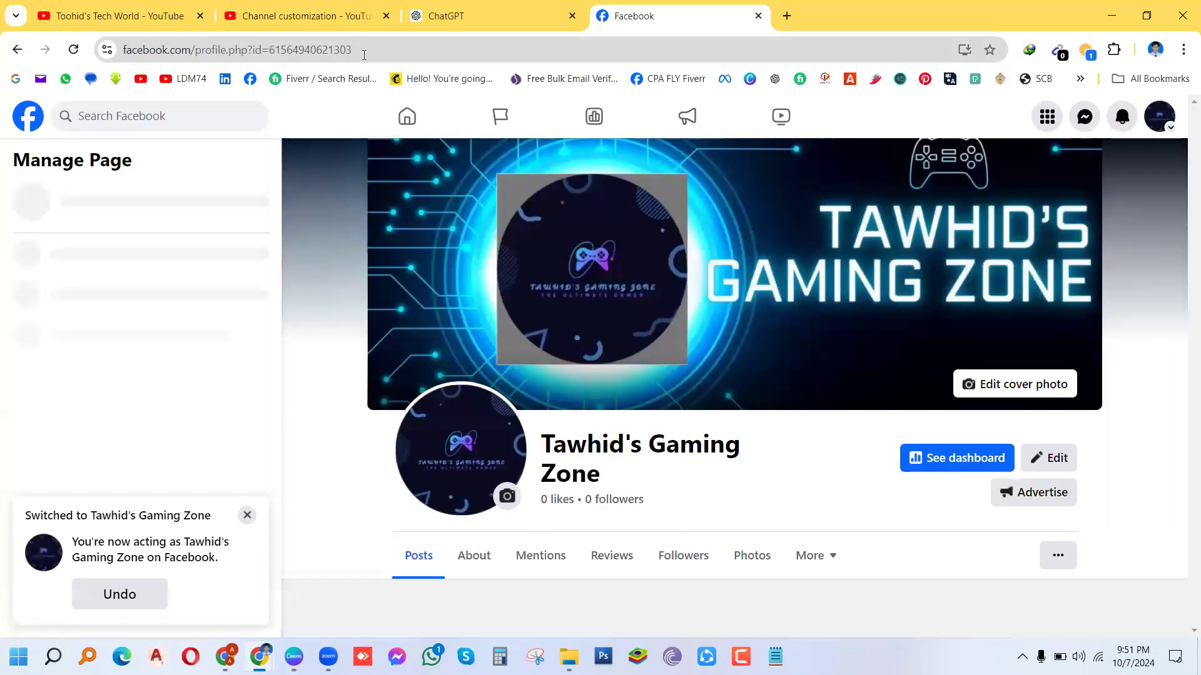
pyautogui.click(364, 55)
pyautogui.hotkey('ctrl', 'c')
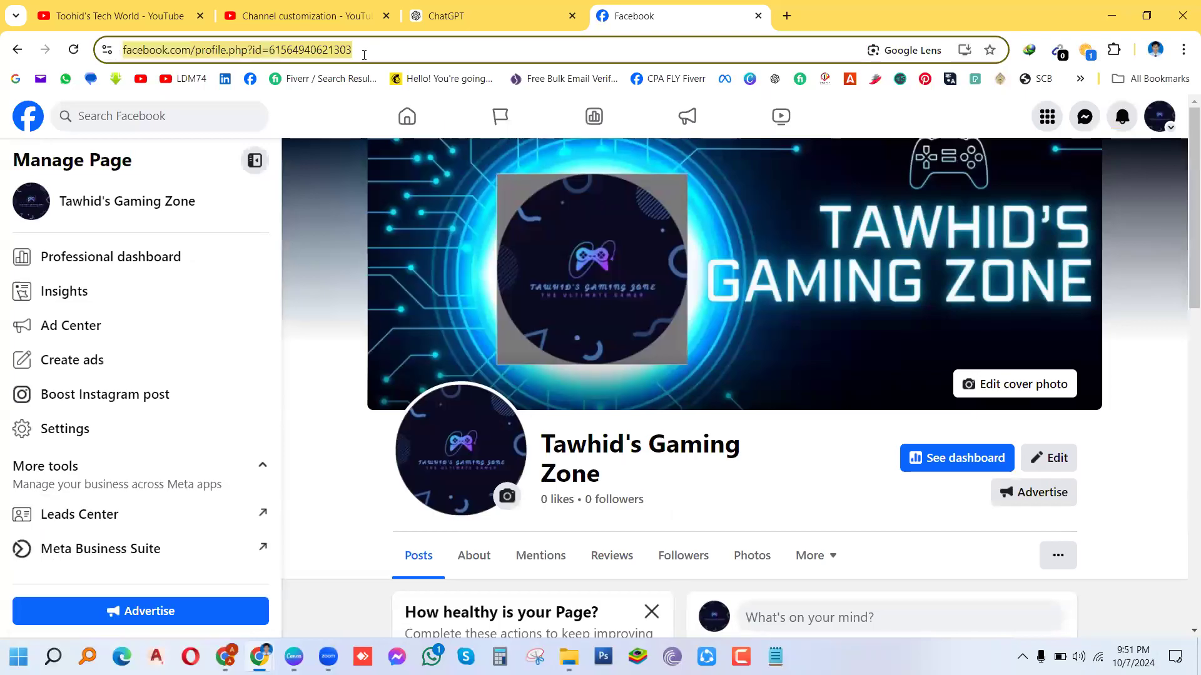
pyautogui.click(338, 21)
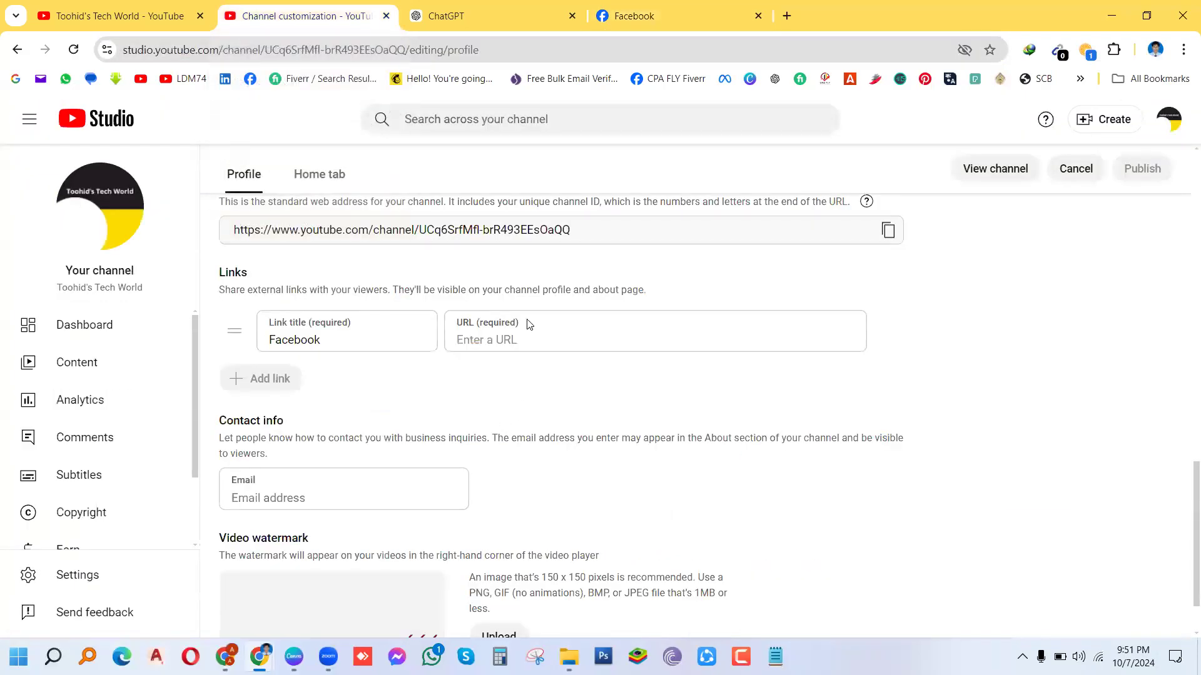
# Step: Paste the Facebook page address into the Facebook link's URL field and publish
pyautogui.click(505, 338)
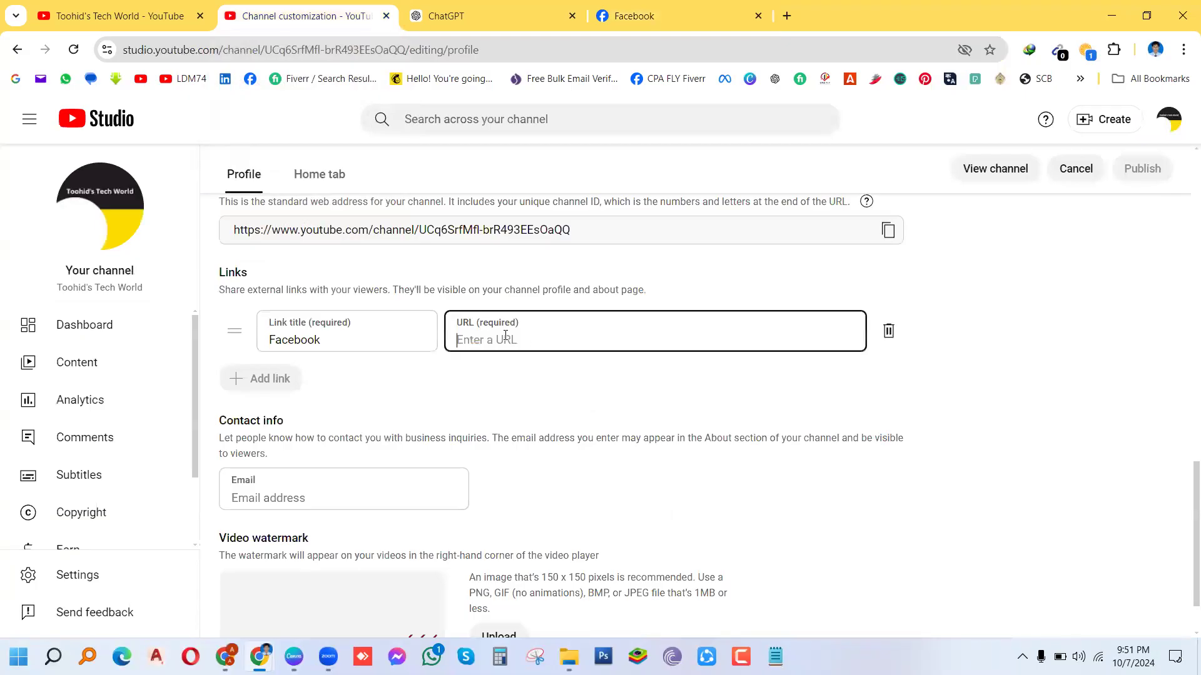
pyautogui.hotkey('ctrl', 'v')
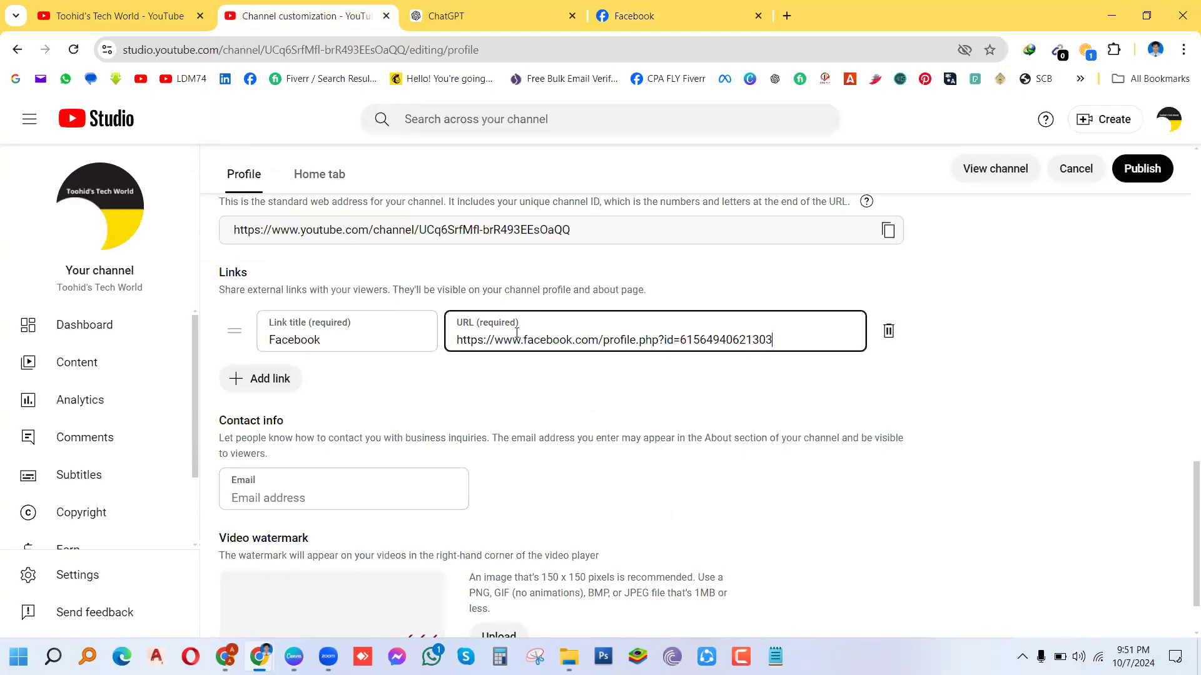
pyautogui.click(1149, 164)
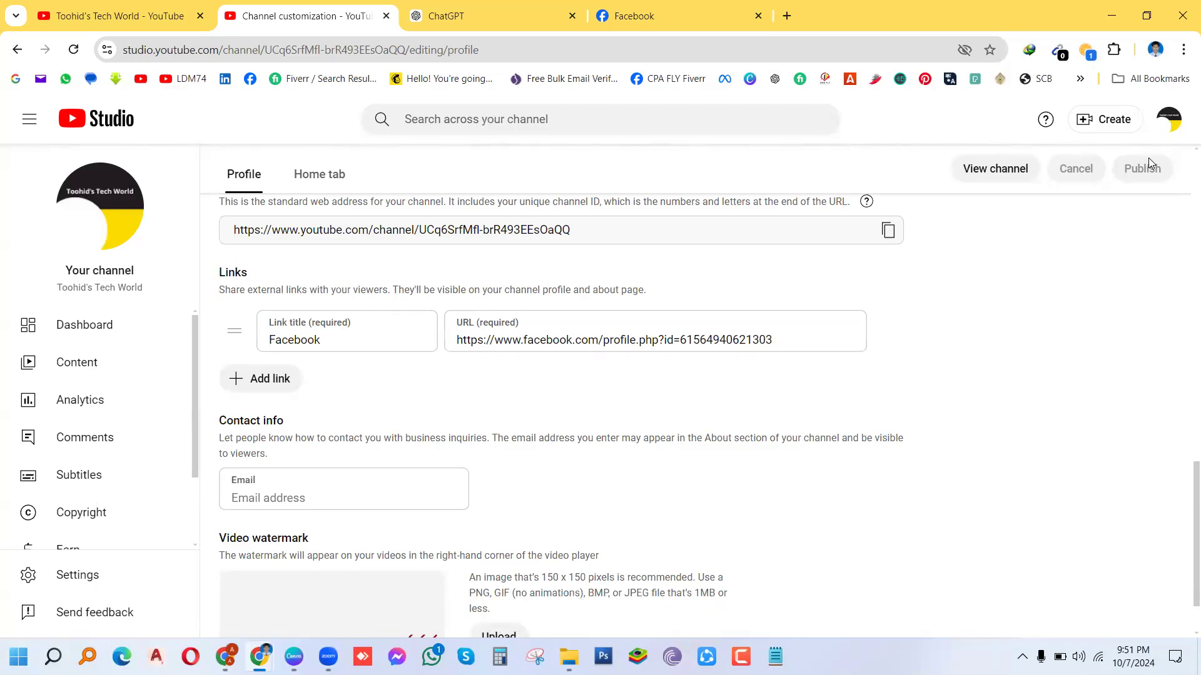
# Step: Add a second link titled LinkedIn and copy the LinkedIn profile address from its bookmark
pyautogui.click(260, 380)
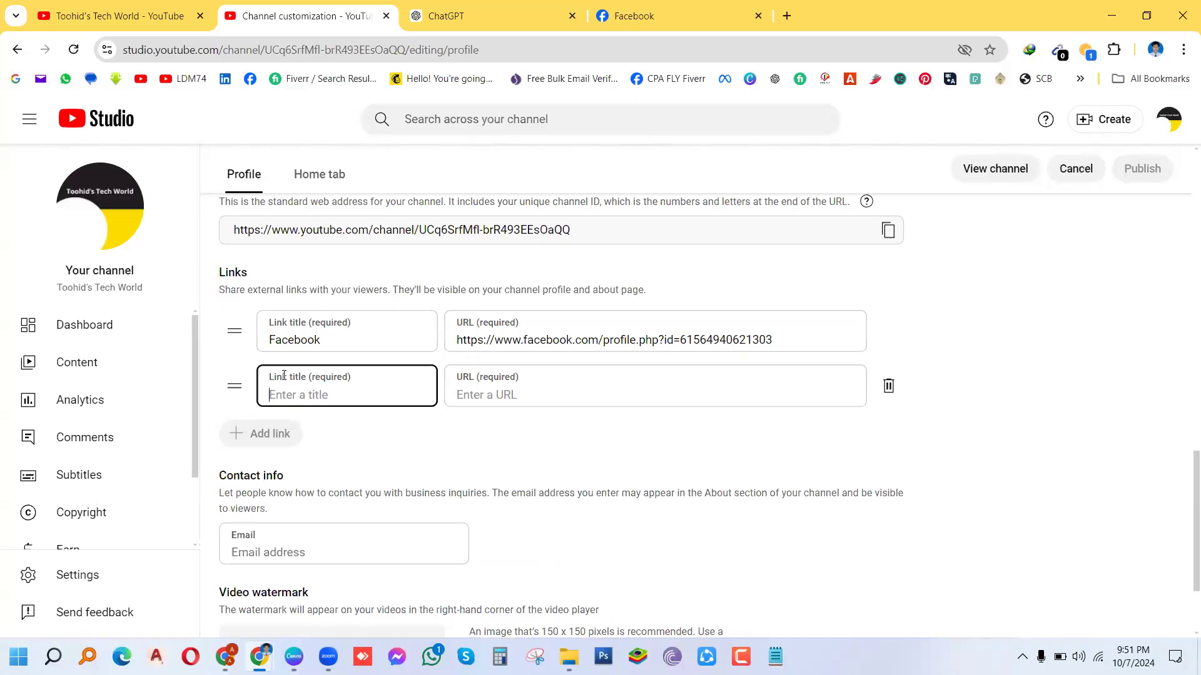
pyautogui.write('LinkedIn')
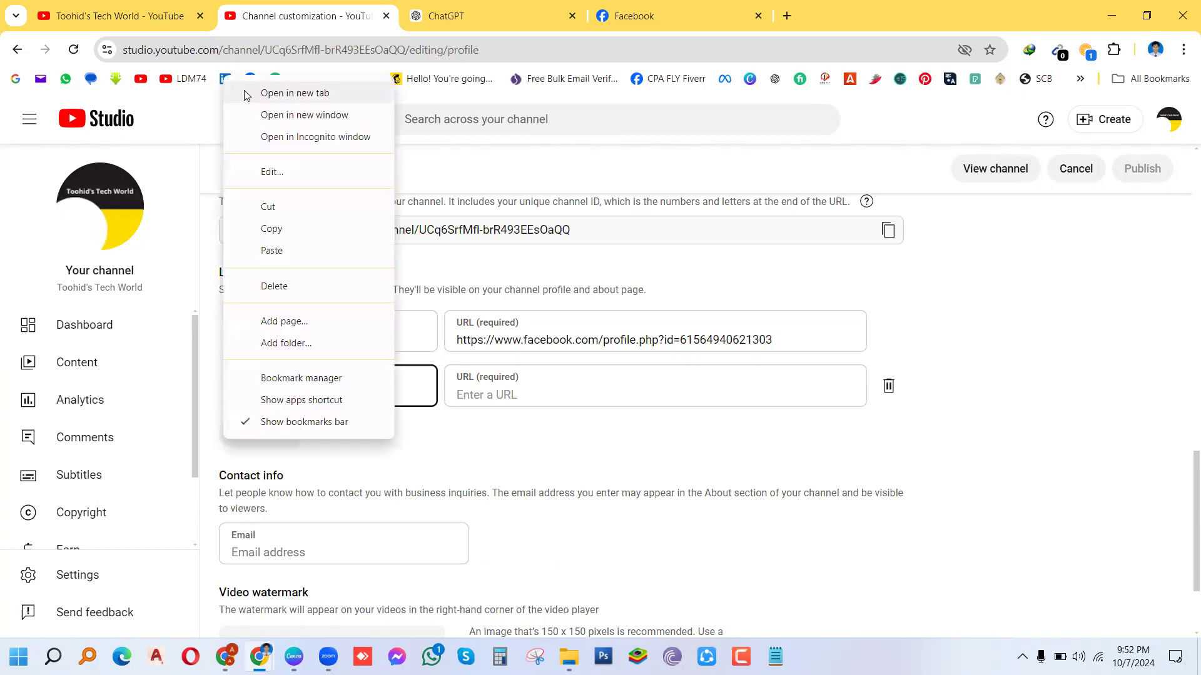
pyautogui.click(269, 115)
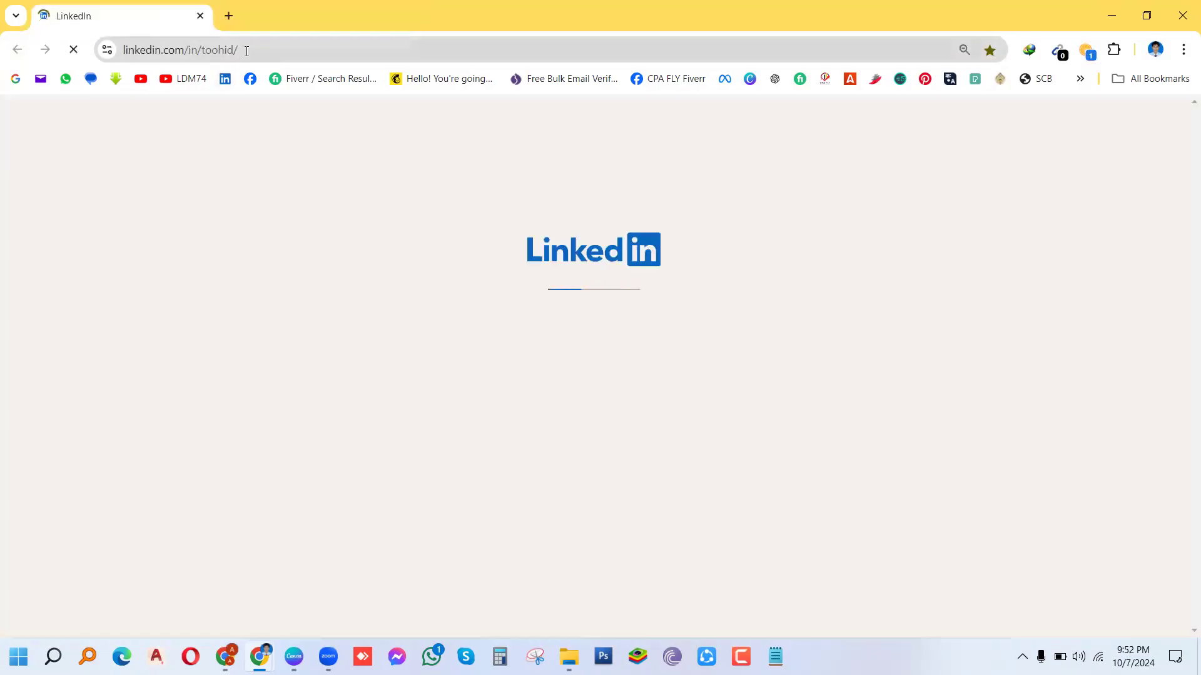
pyautogui.click(245, 51)
pyautogui.hotkey('ctrl', 'c')
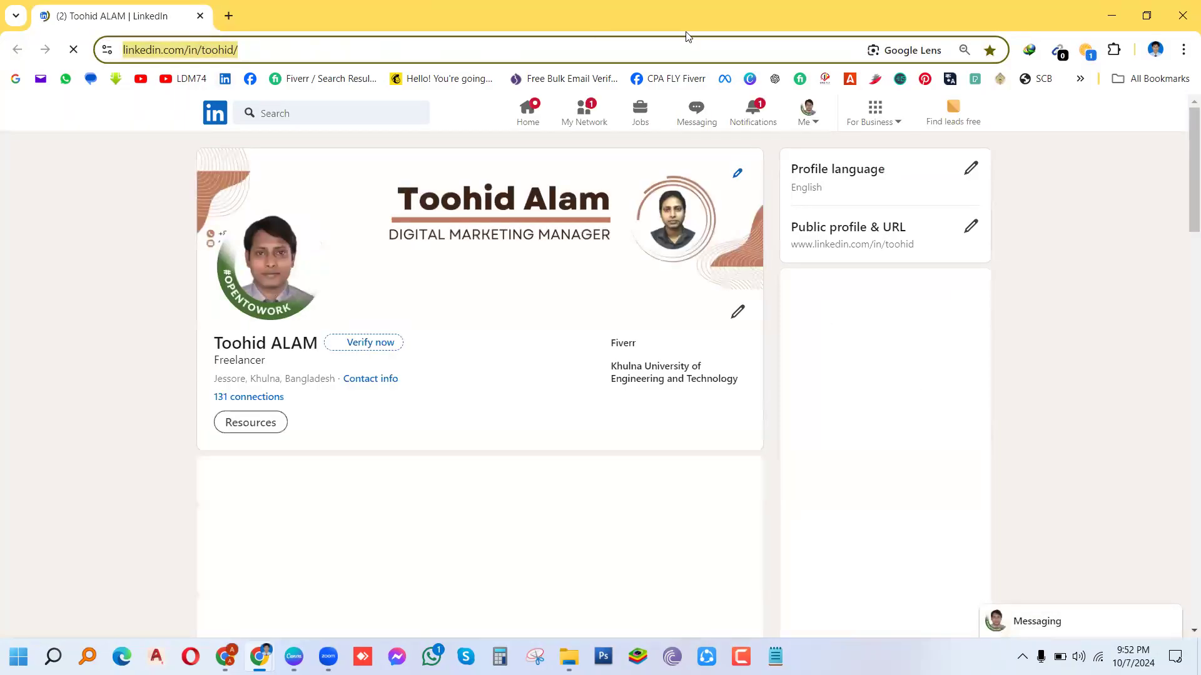
pyautogui.click(1182, 16)
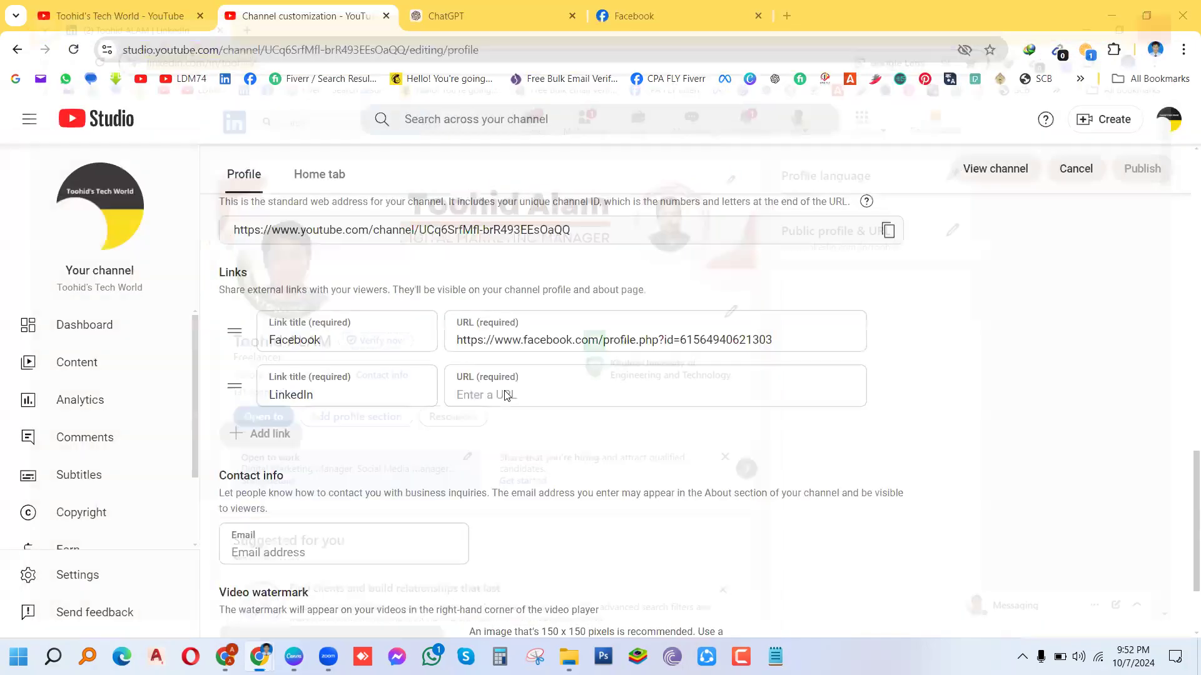
# Step: Paste the LinkedIn profile address into the LinkedIn link's URL field and publish
pyautogui.click(480, 393)
pyautogui.hotkey('ctrl', 'v')
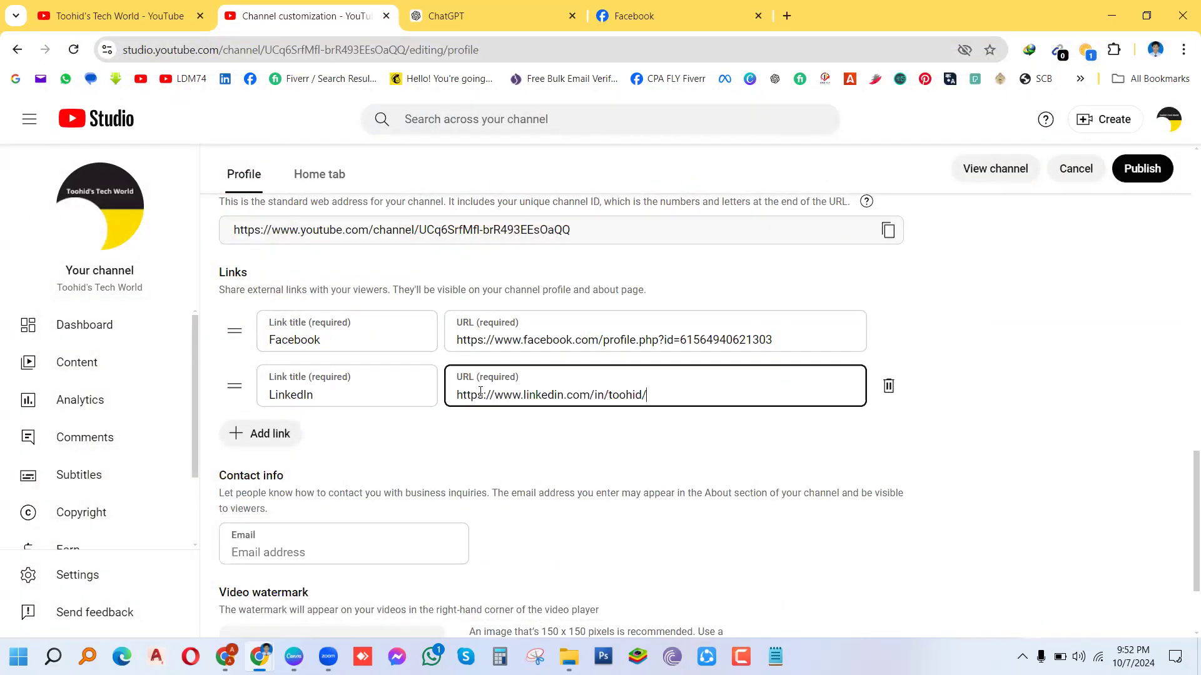
pyautogui.click(1125, 171)
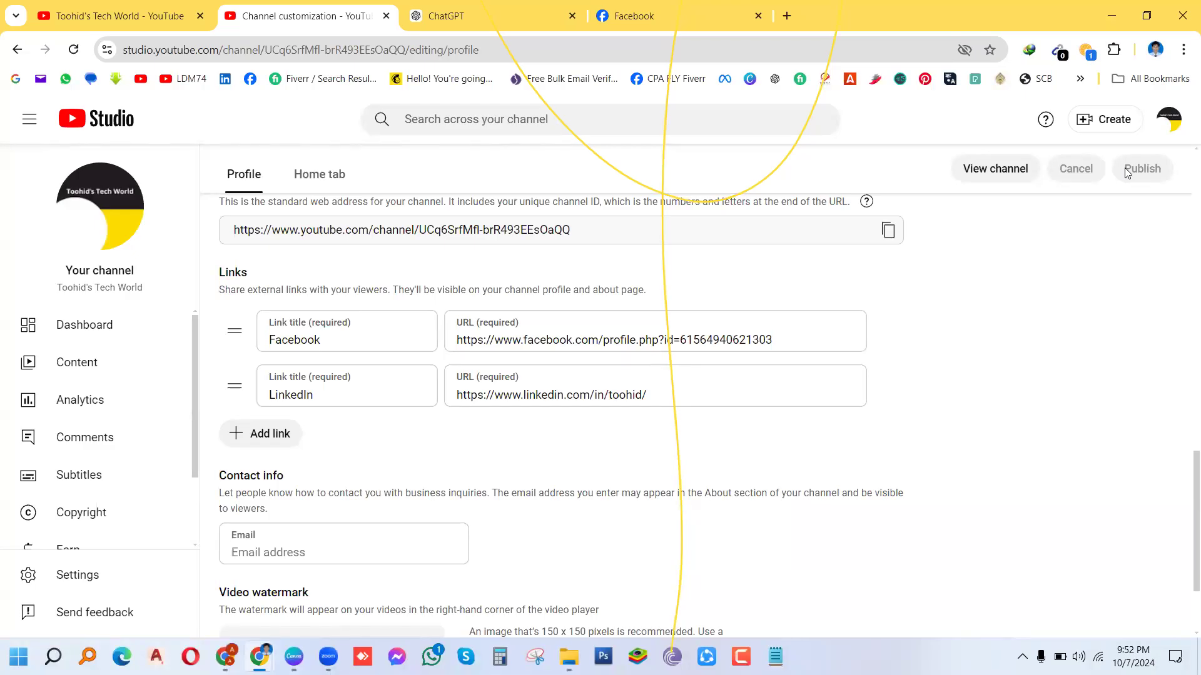
pyautogui.moveTo(329, 656)
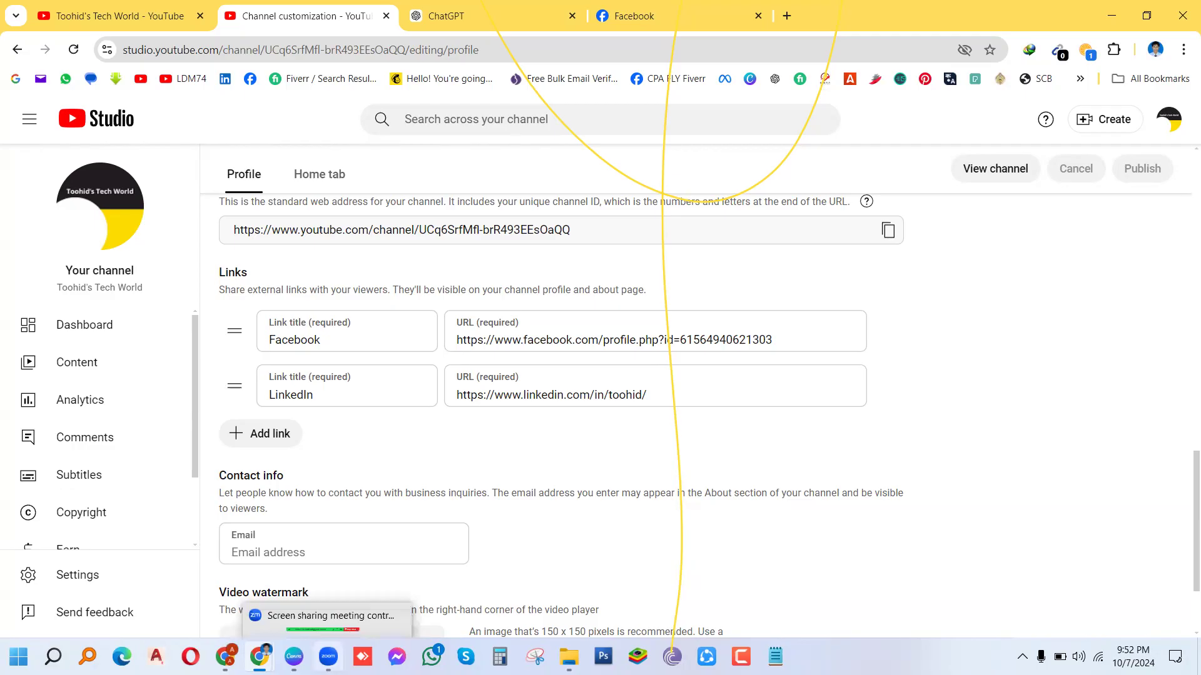
pyautogui.click(328, 657)
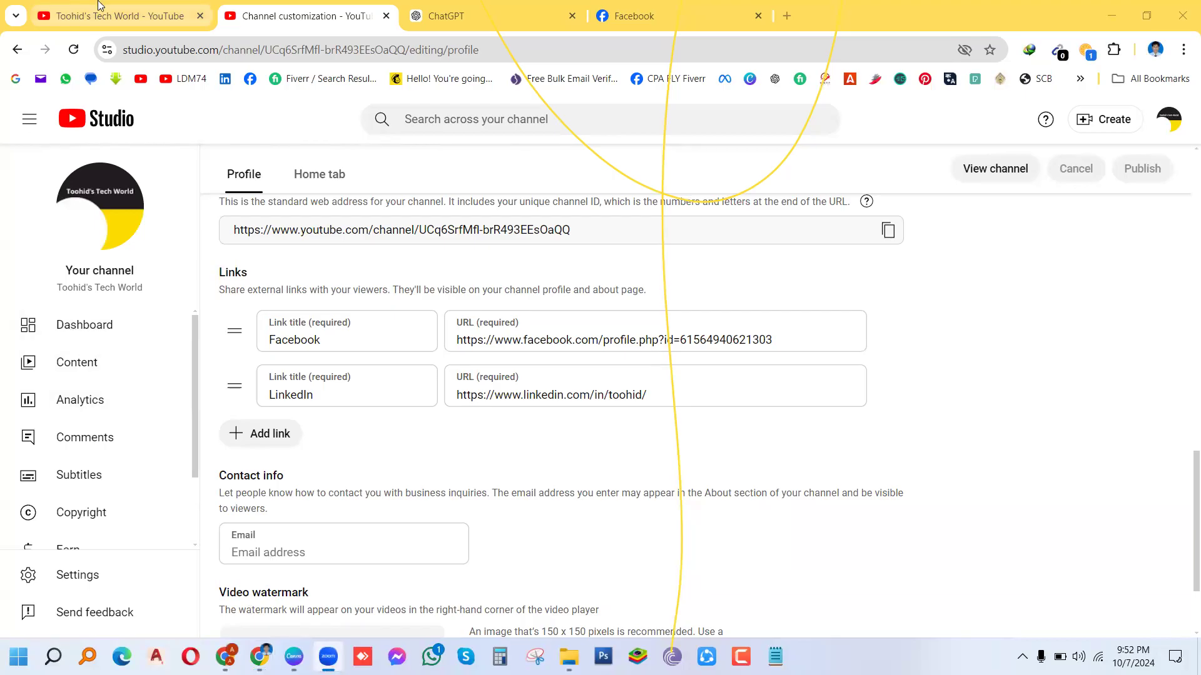
pyautogui.moveTo(98, 5)
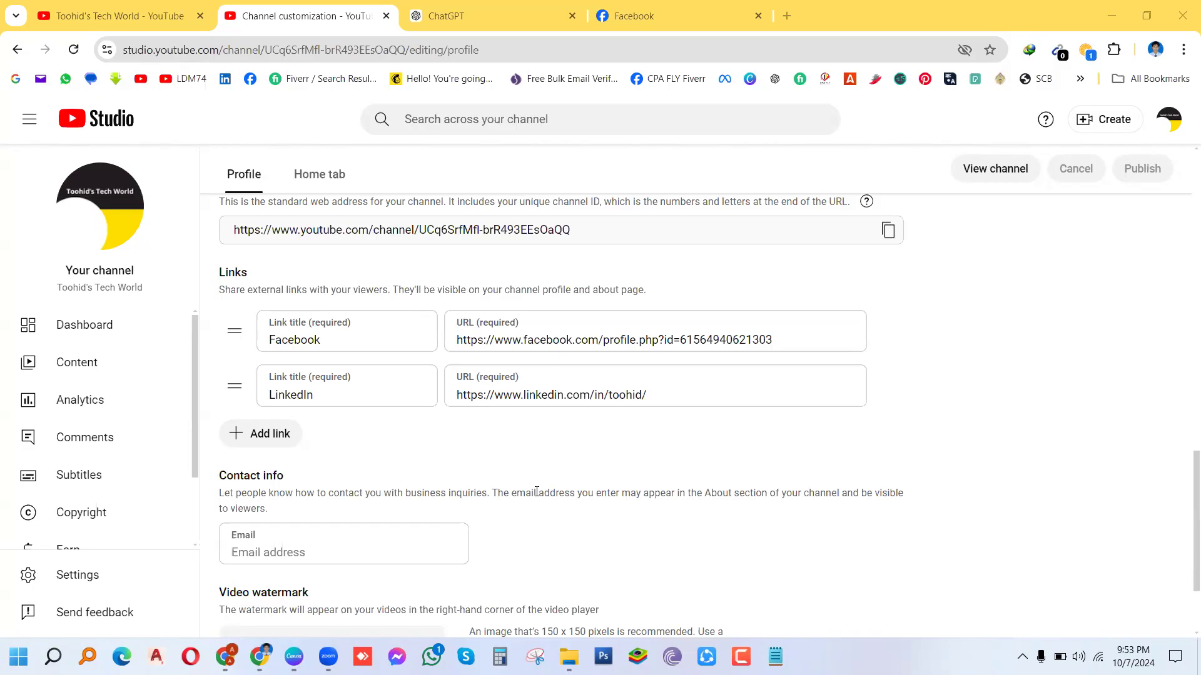
# Step: Enter the business contact email address under Contact info and publish it
pyautogui.click(296, 551)
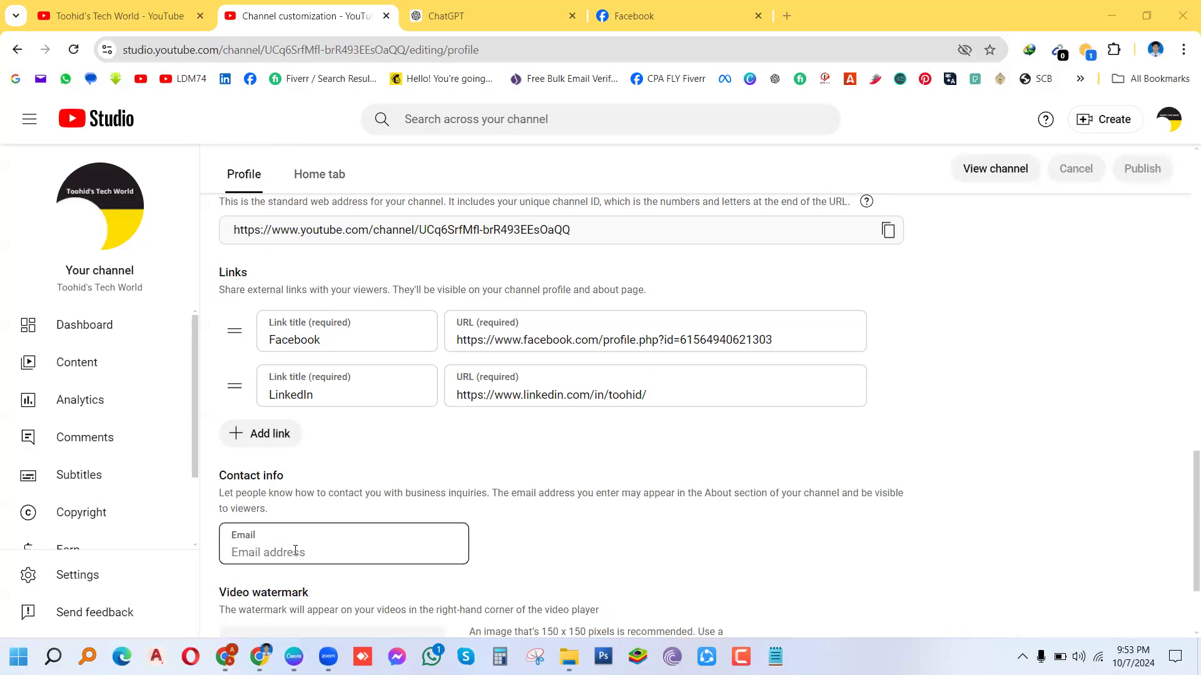
pyautogui.click(277, 553)
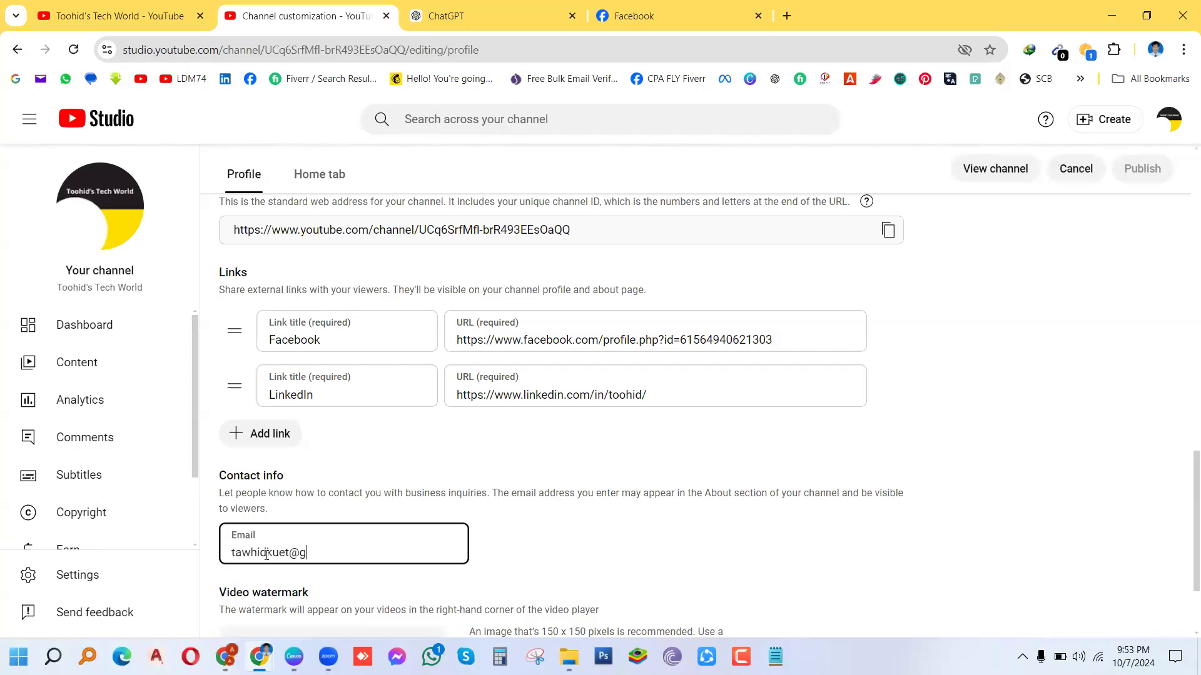
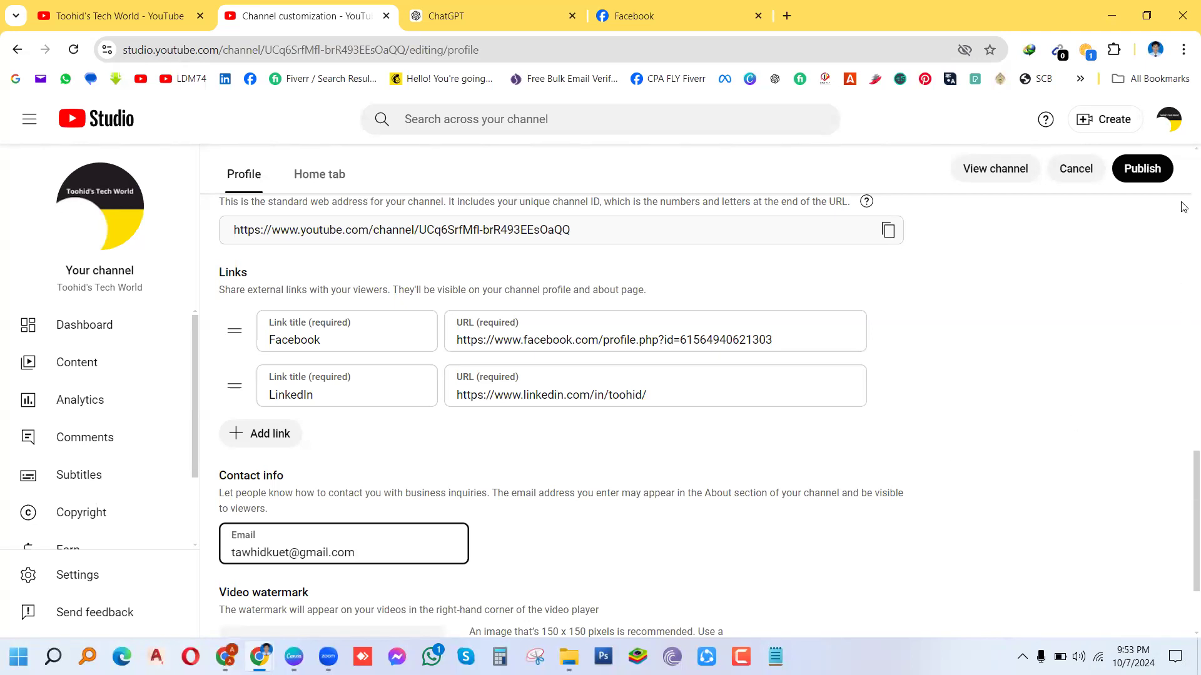
pyautogui.click(1146, 166)
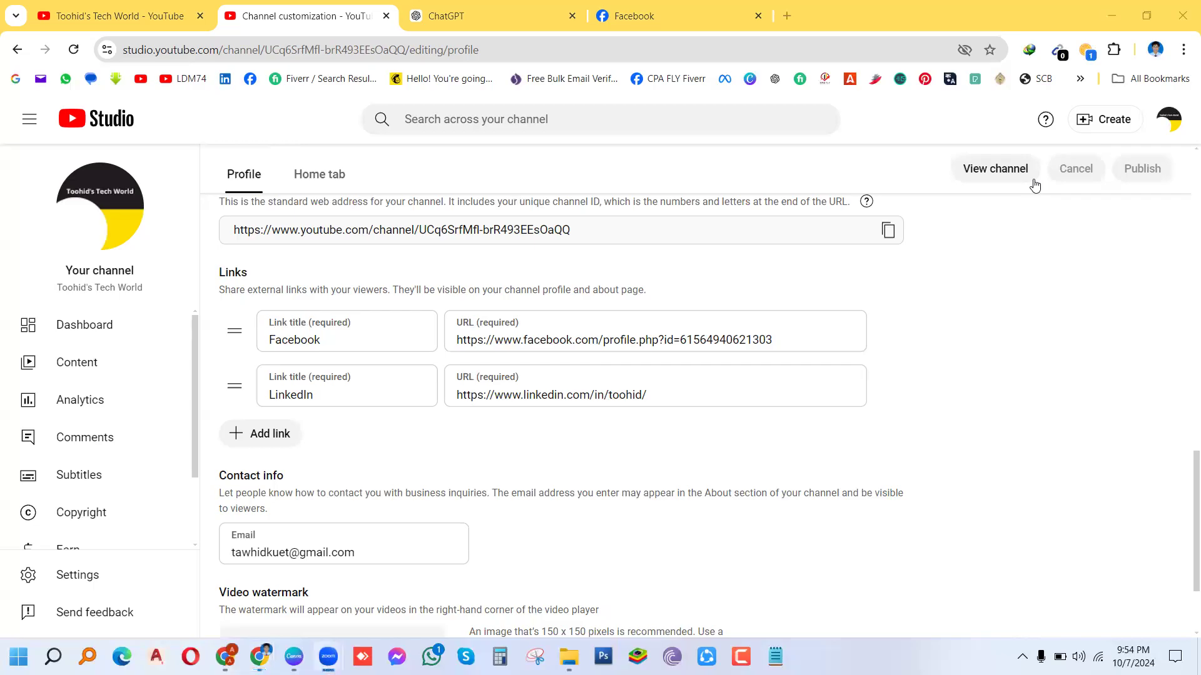
pyautogui.click(677, 367)
pyautogui.scroll(-2, 1184, 605)
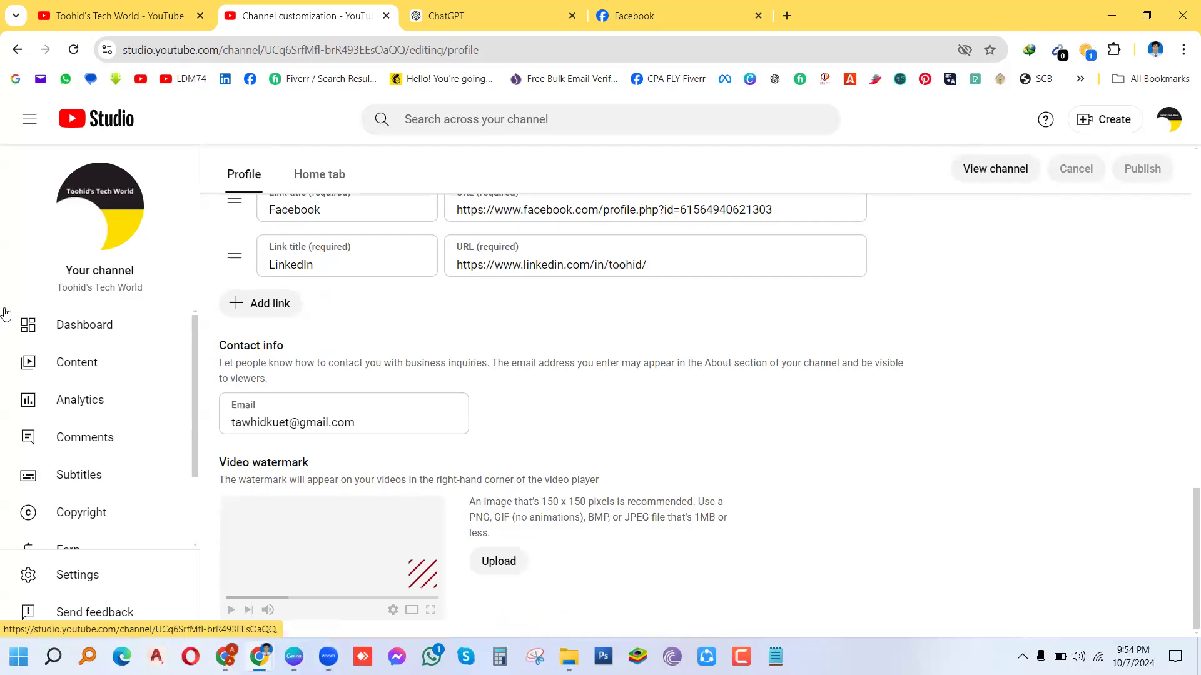
# Step: Search YouTube for a travel vlogger's name and open his travel channel from the results
pyautogui.click(115, 19)
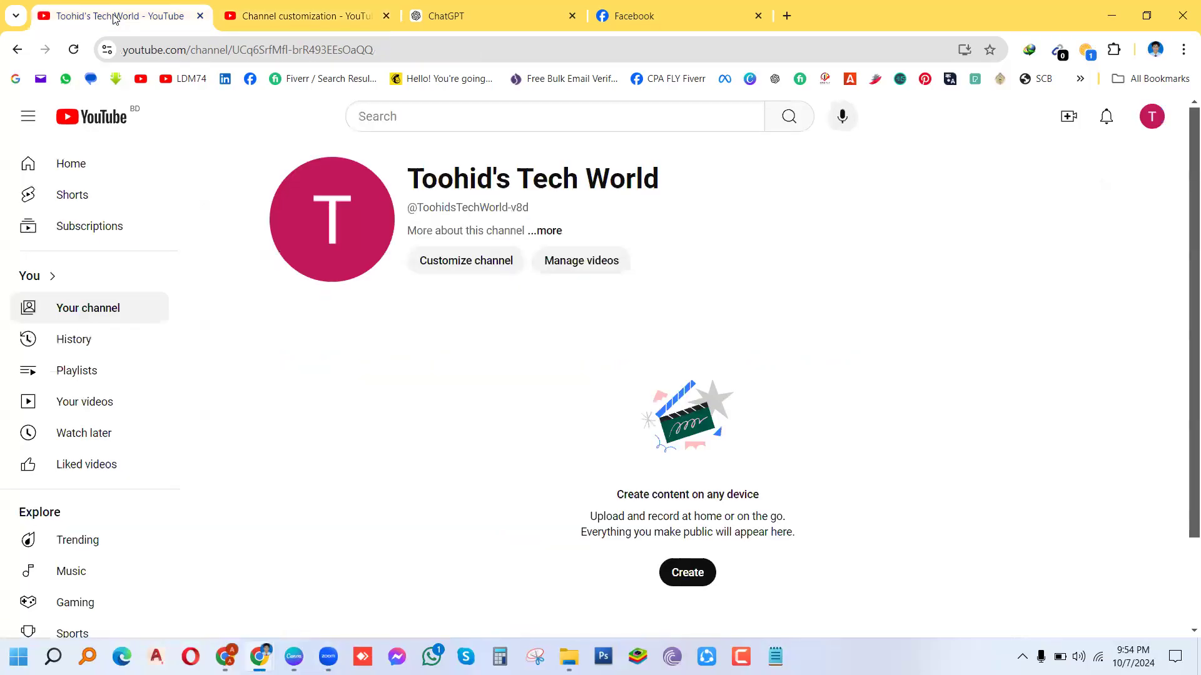
pyautogui.click(447, 115)
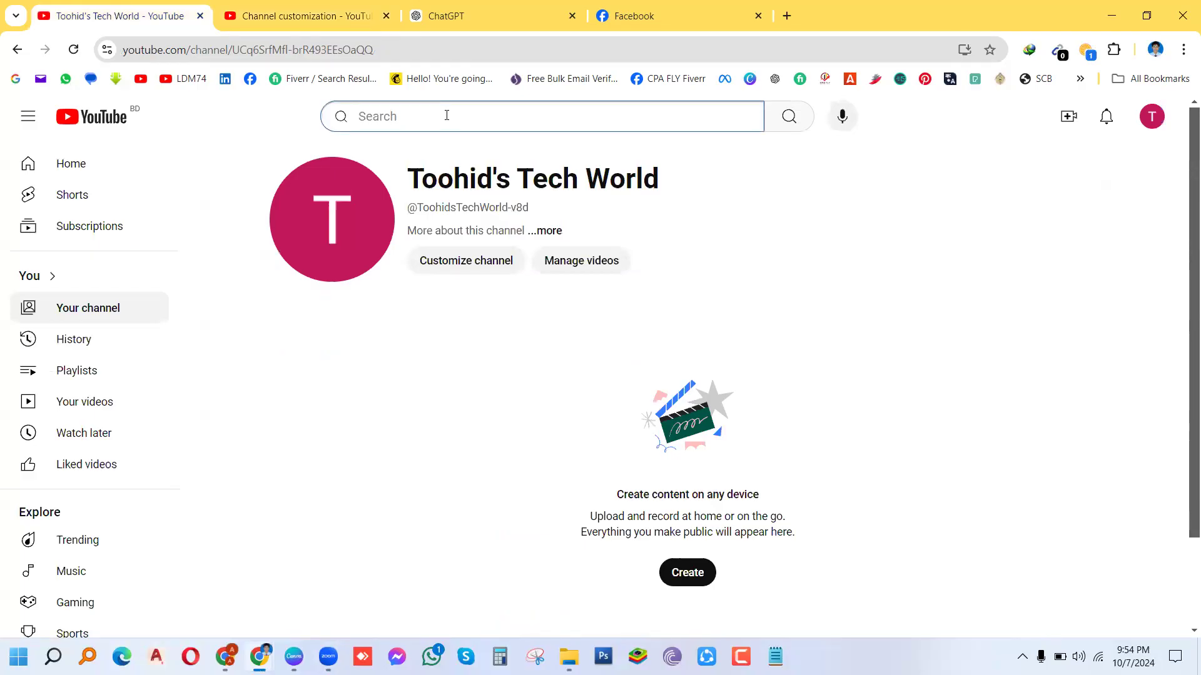
pyautogui.write('shishir')
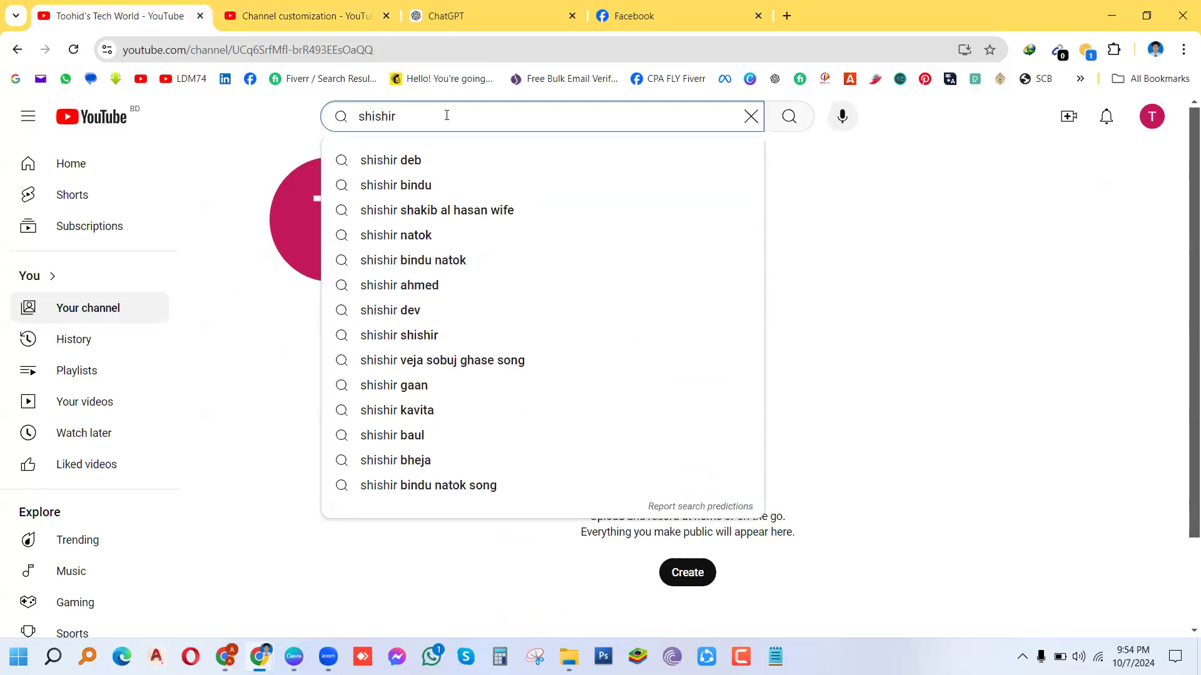
pyautogui.click(384, 164)
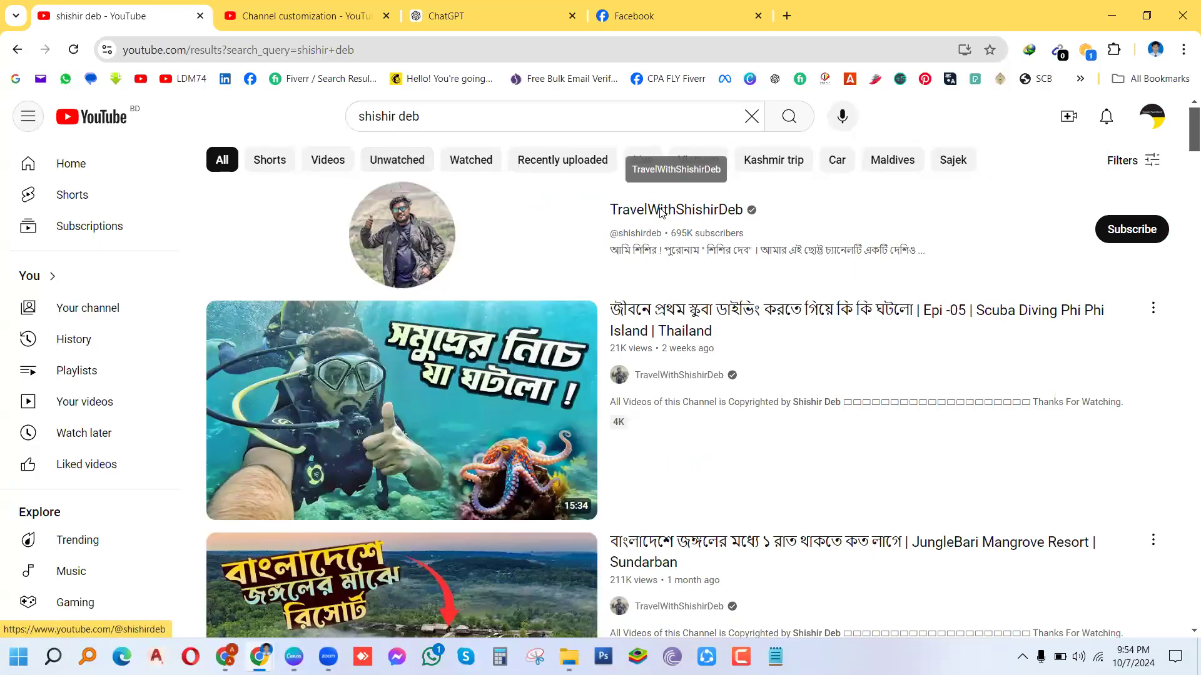
pyautogui.click(661, 215)
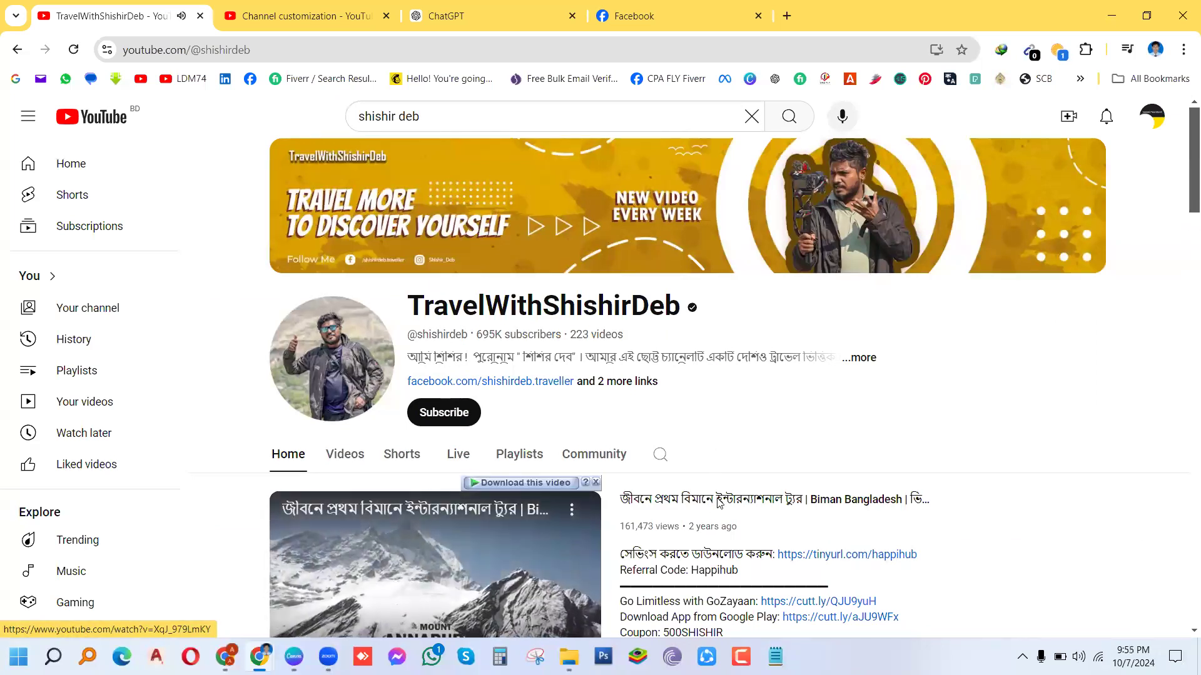
# Step: Play the channel's featured video muted, then go back and close the travel channel tab
pyautogui.click(718, 502)
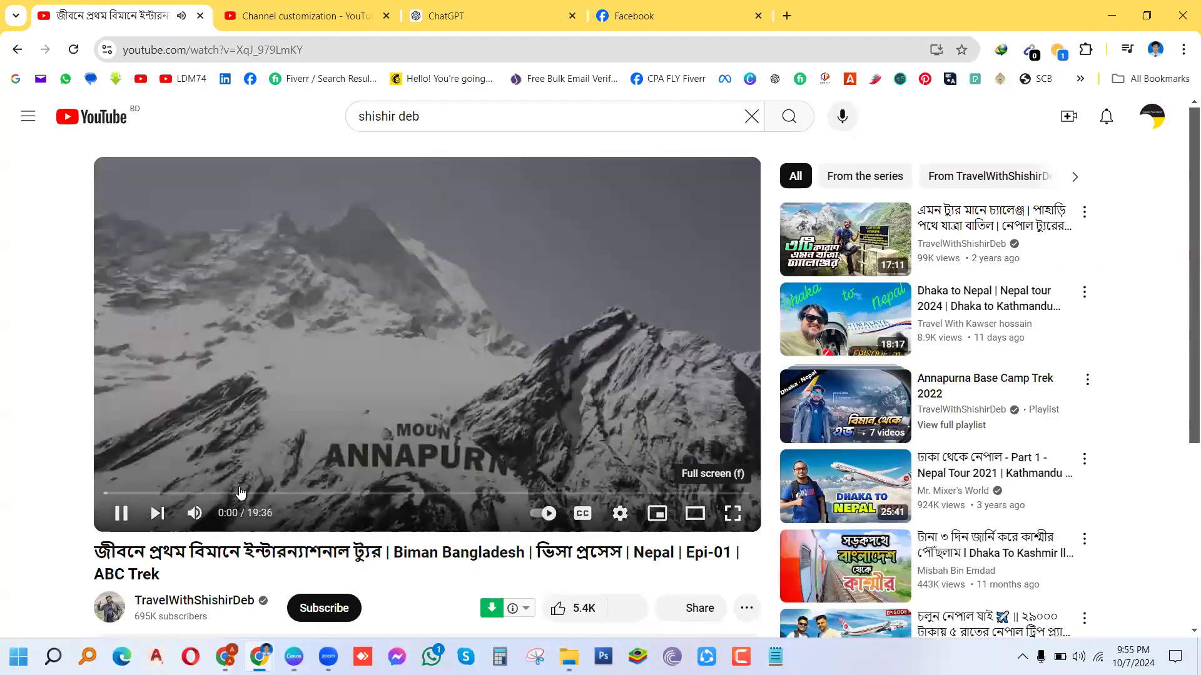
pyautogui.click(194, 516)
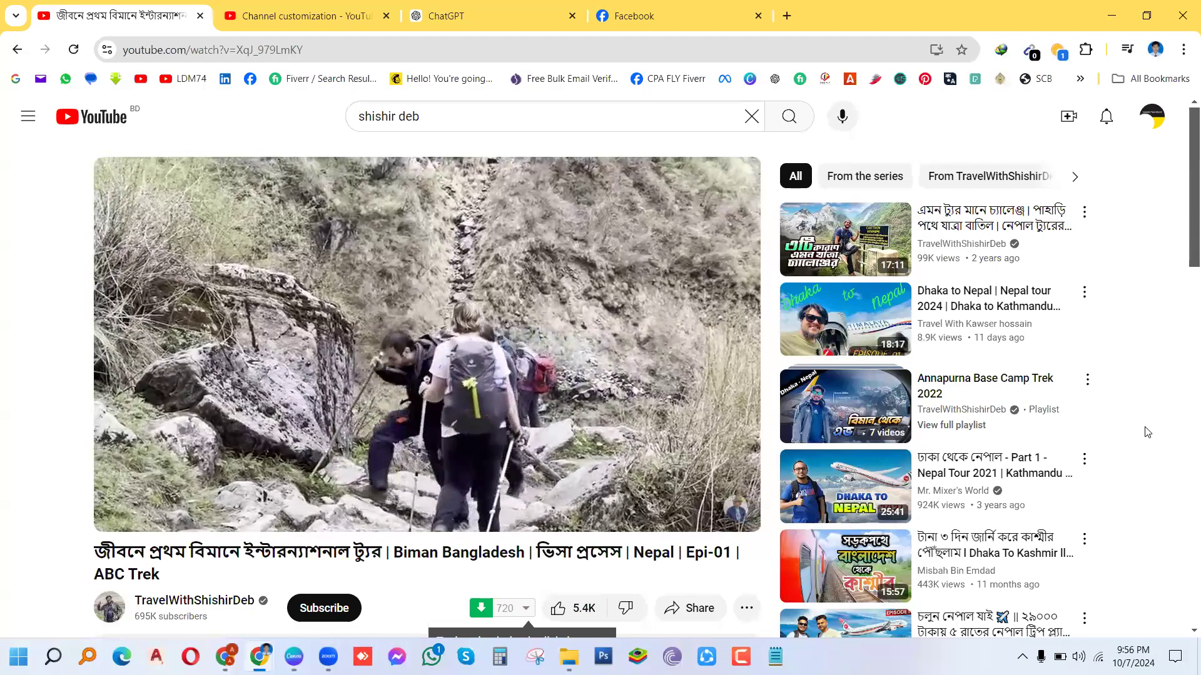
pyautogui.click(17, 50)
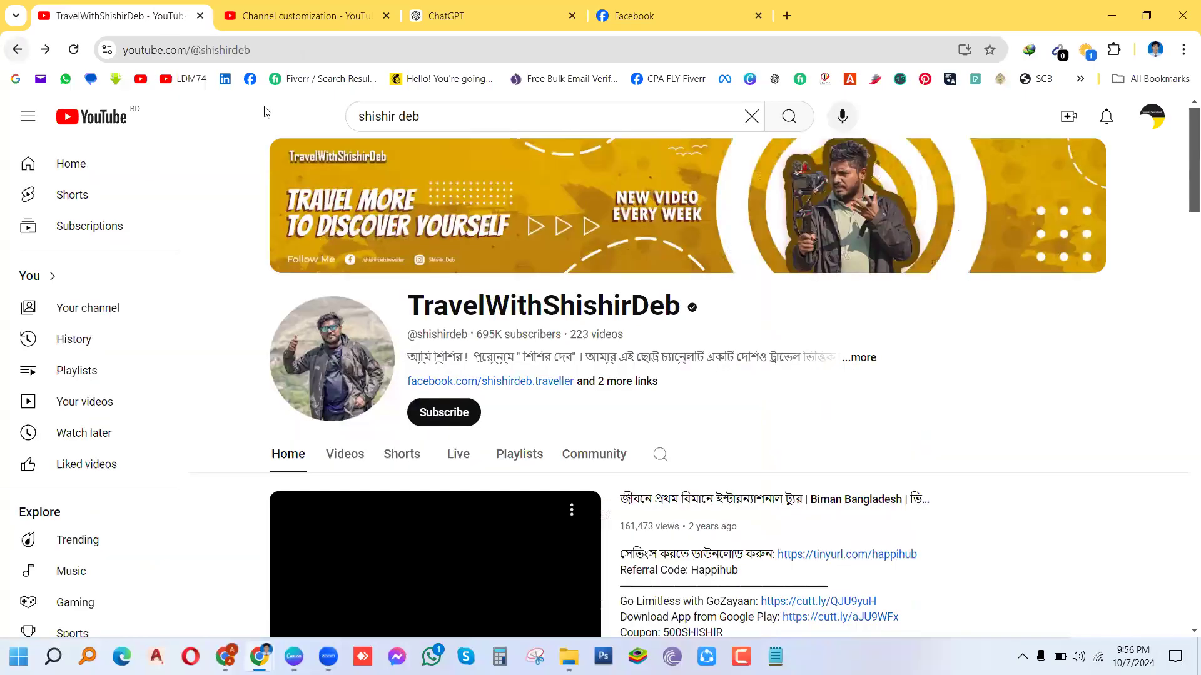
pyautogui.hotkey('ctrl', 'w')
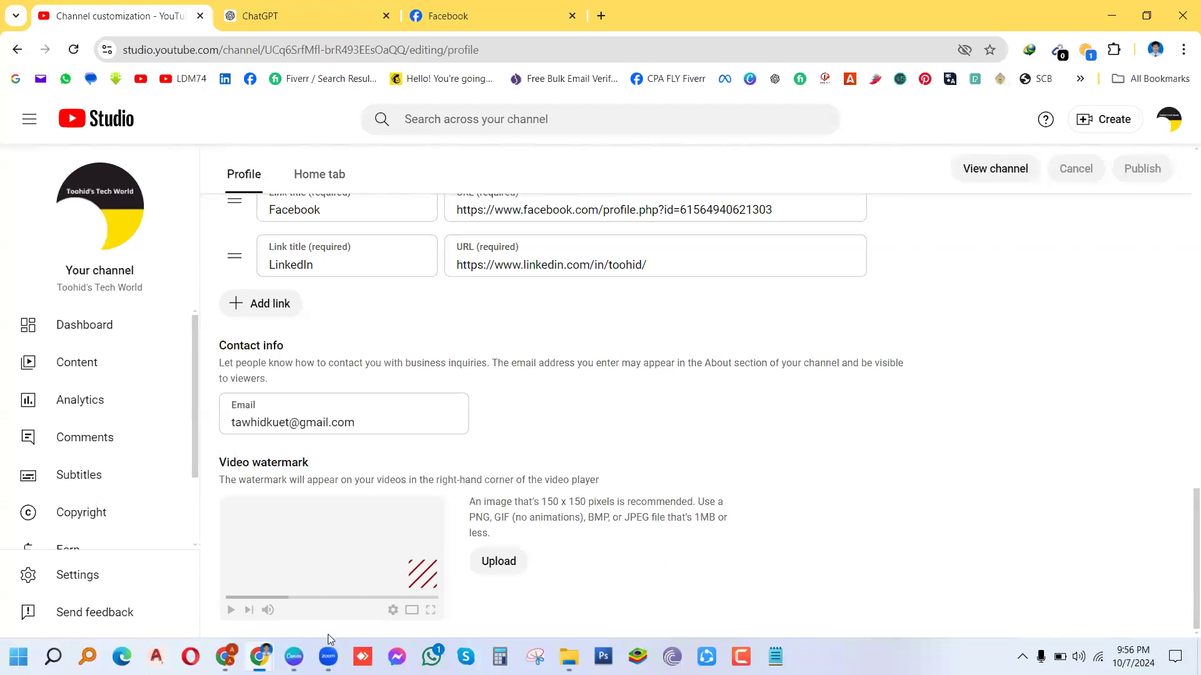
# Step: Close both Toohid's Tech World design tabs in Canva and go to the Canva home page
pyautogui.click(294, 655)
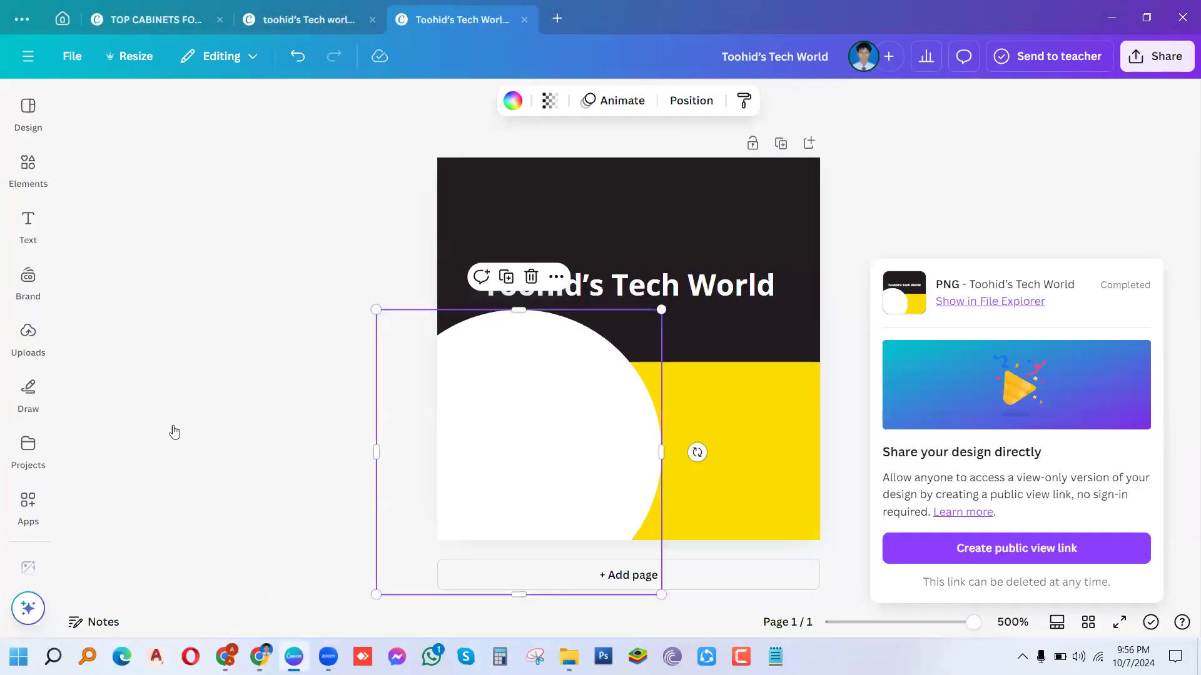
pyautogui.click(28, 225)
pyautogui.click(370, 20)
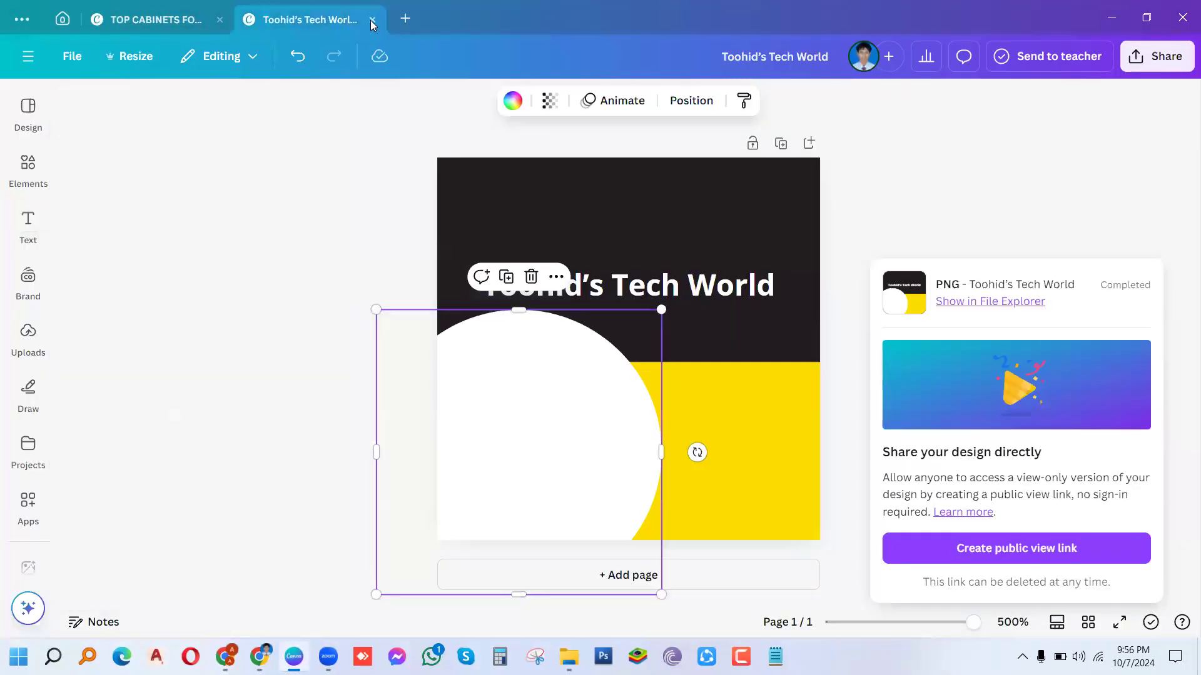
pyautogui.click(372, 21)
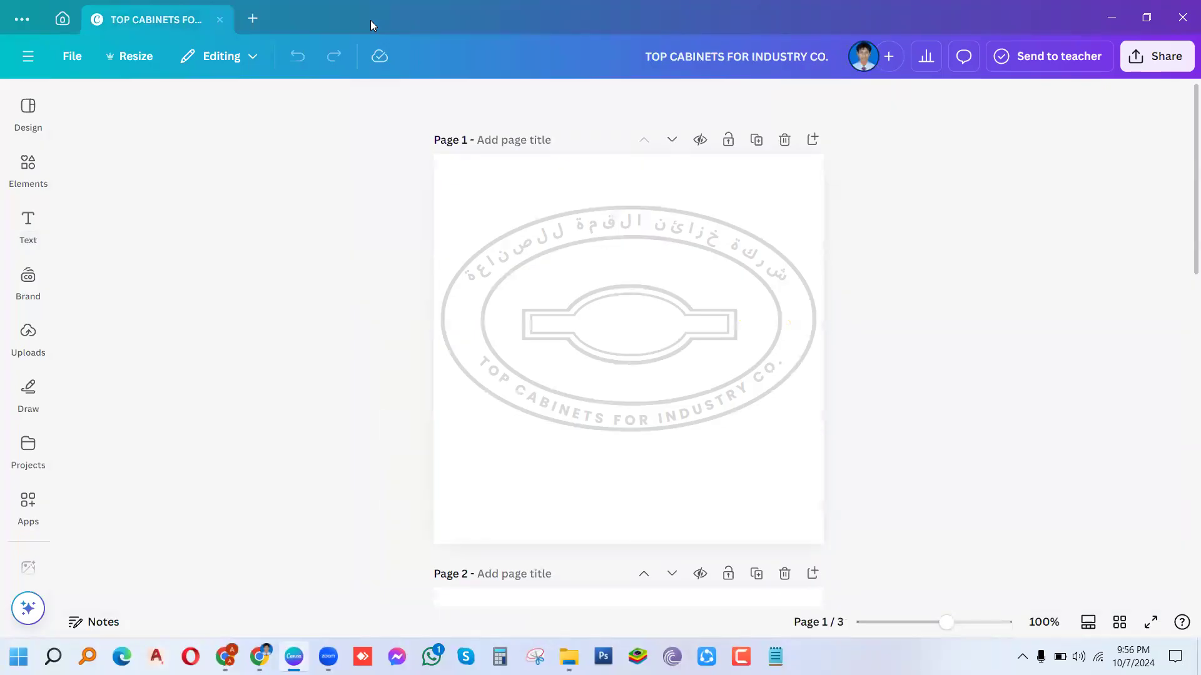
pyautogui.click(62, 19)
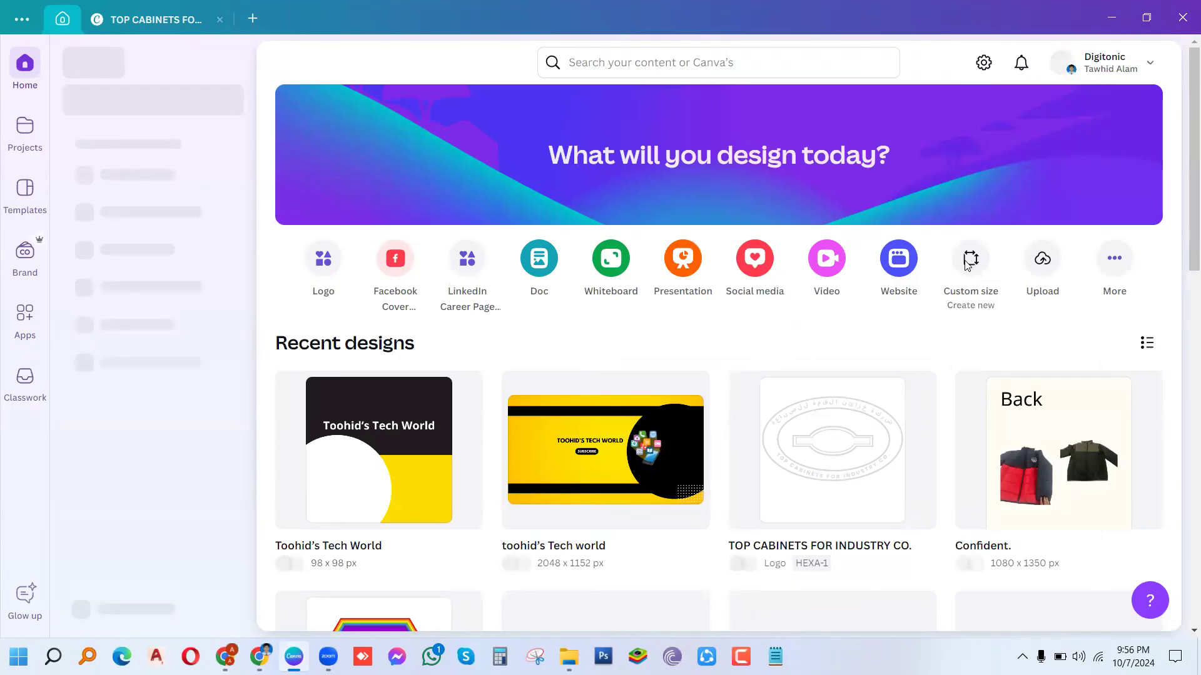
# Step: Create a blank custom-size design 150 px wide by 150 px high
pyautogui.click(969, 262)
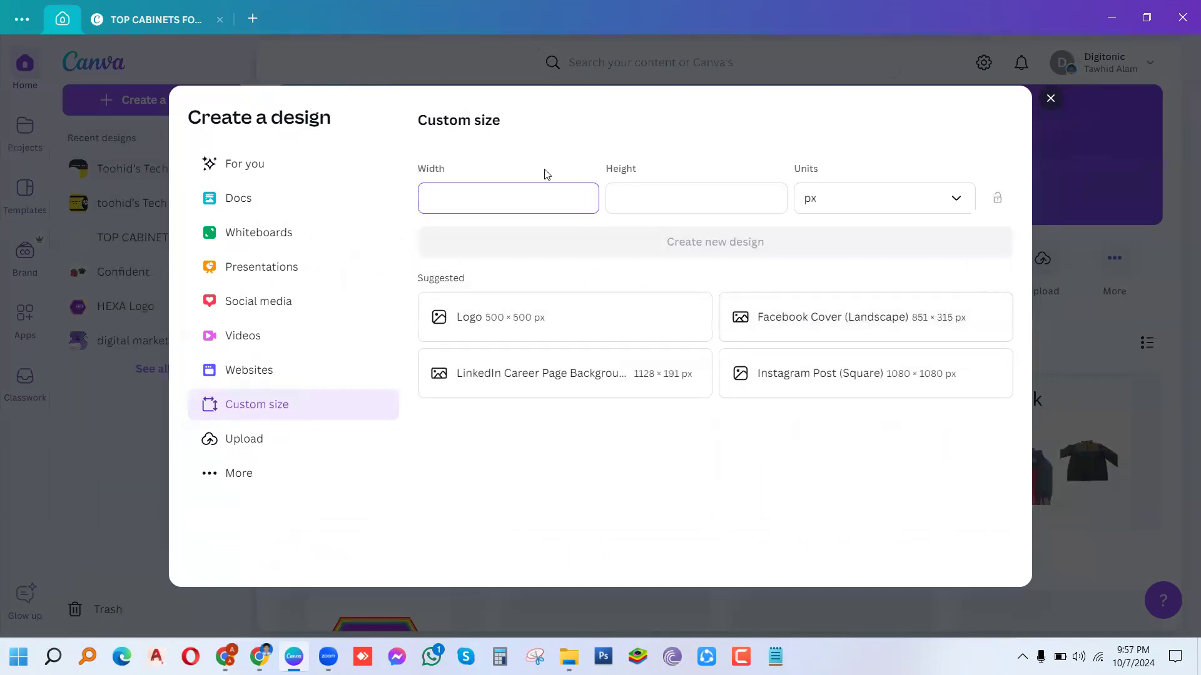
pyautogui.write('50')
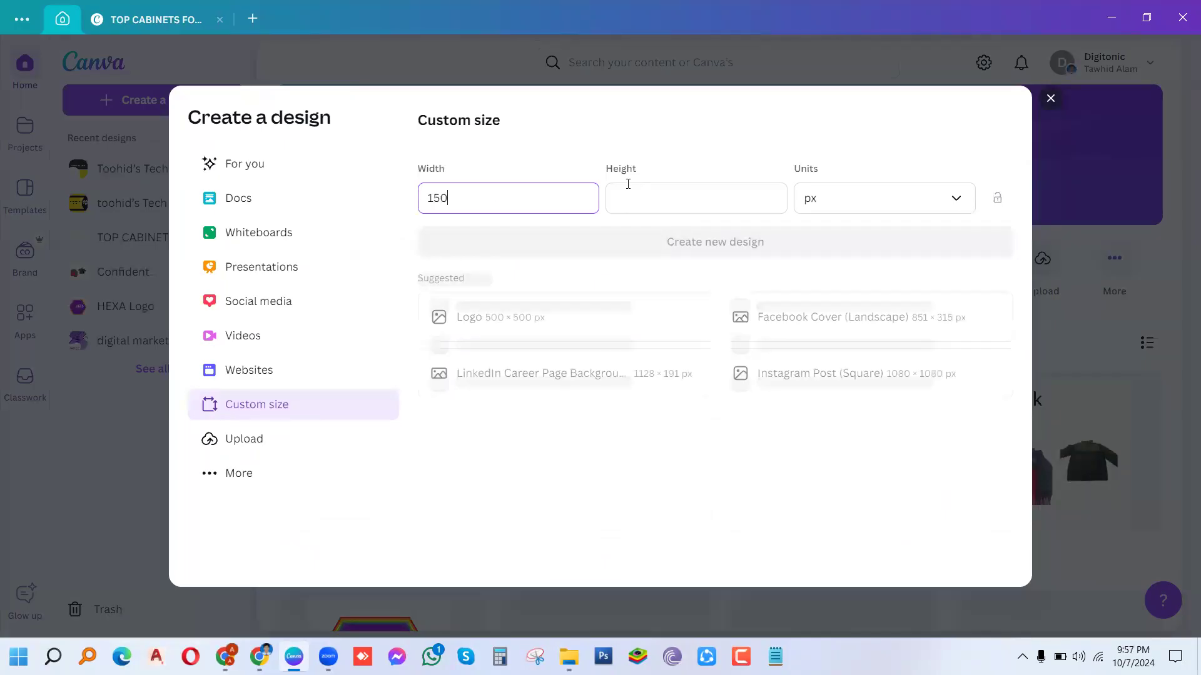
pyautogui.click(642, 198)
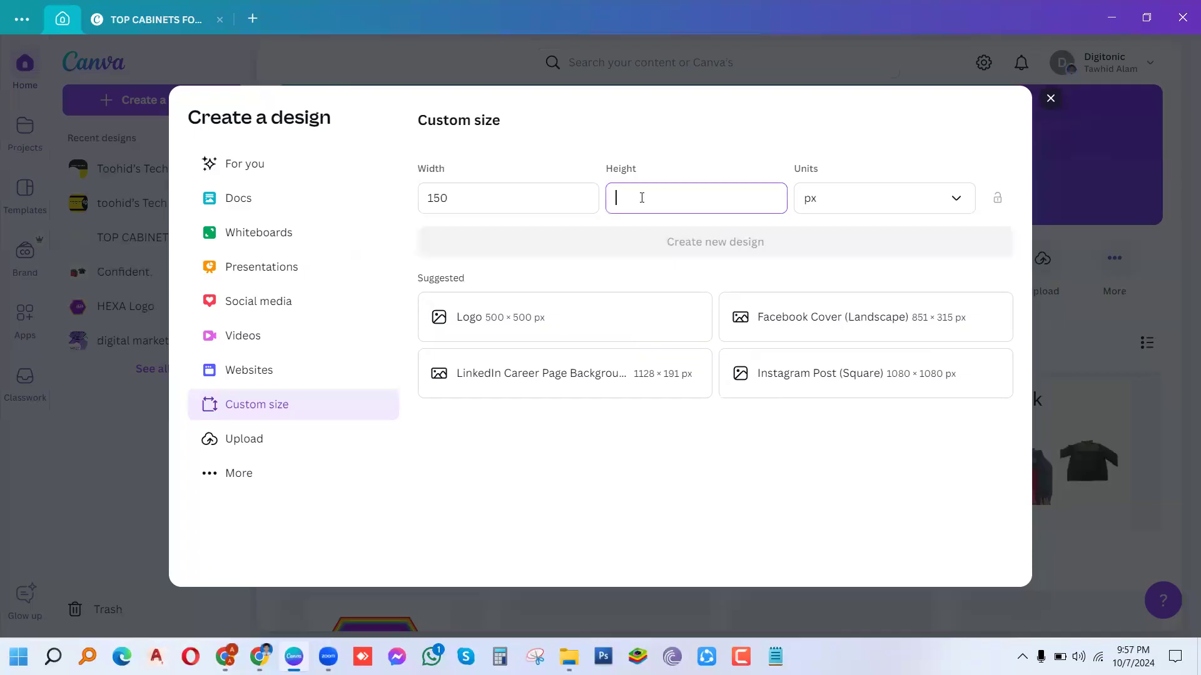
pyautogui.write('150')
pyautogui.click(729, 253)
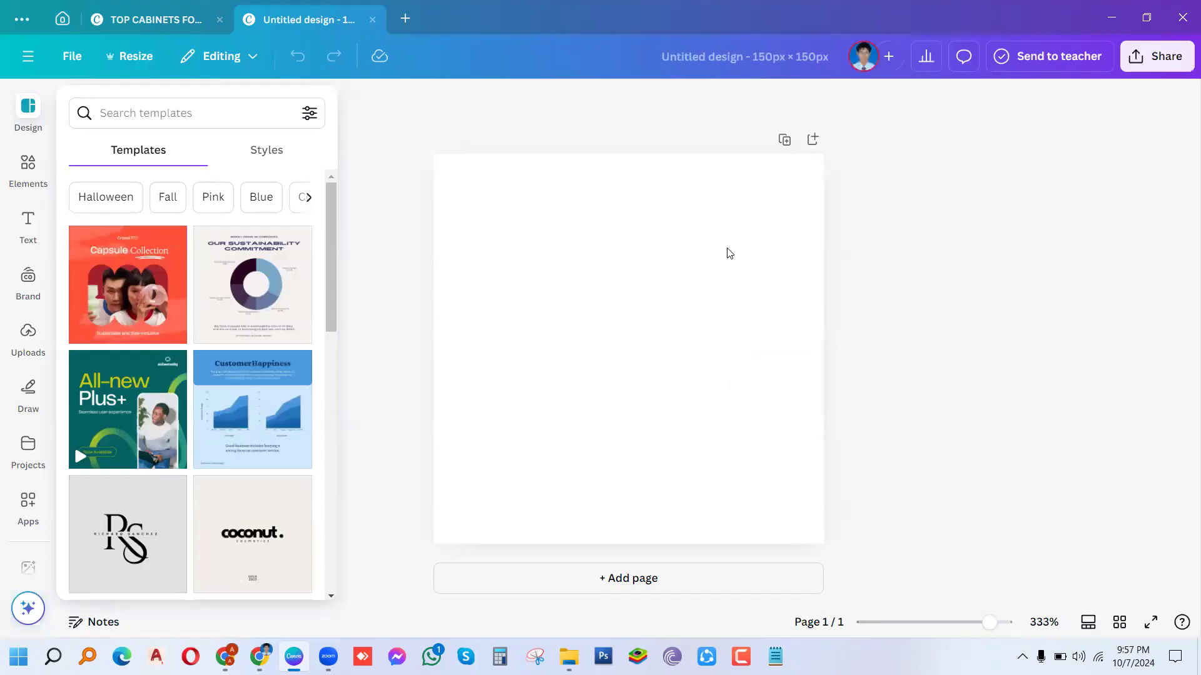
# Step: Apply the signature-style personal brand logo template to the page
pyautogui.click(251, 549)
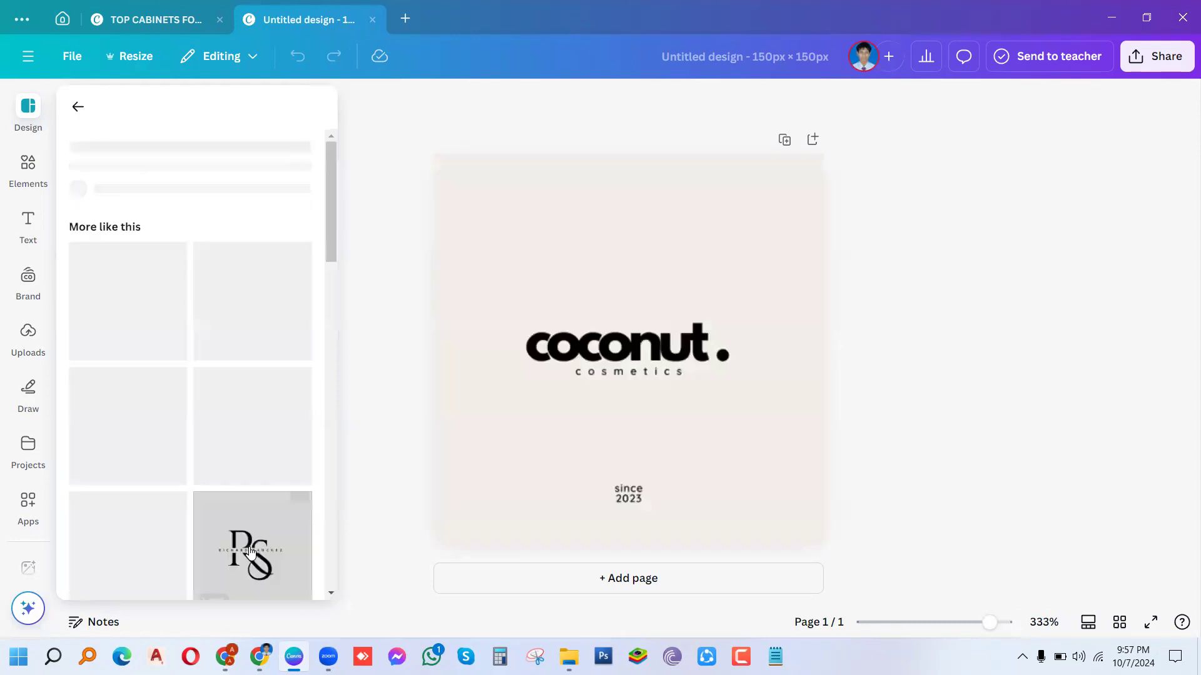
pyautogui.click(571, 496)
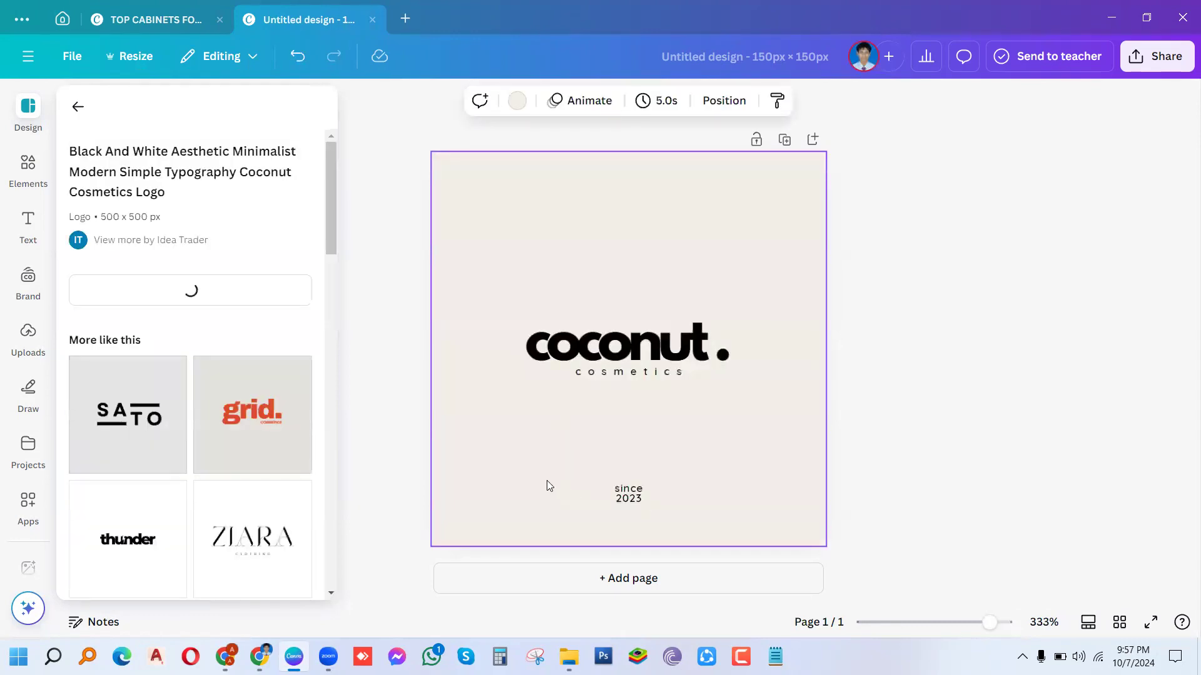
pyautogui.moveTo(328, 254); pyautogui.dragTo(316, 371)
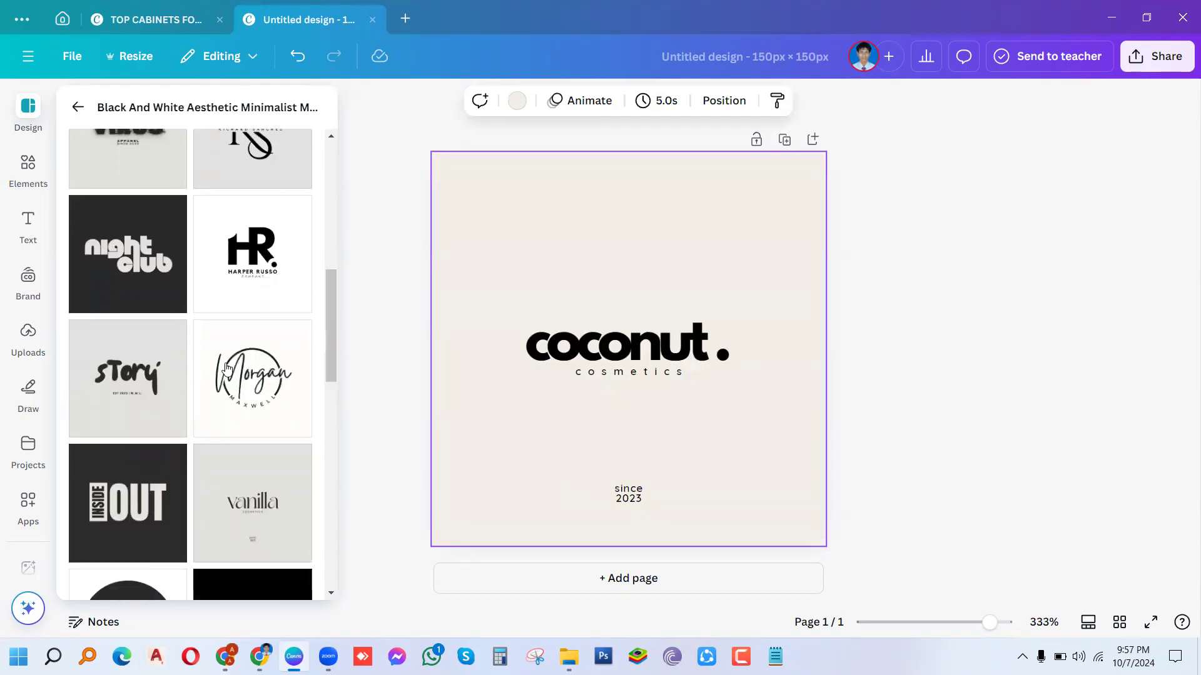
pyautogui.click(239, 391)
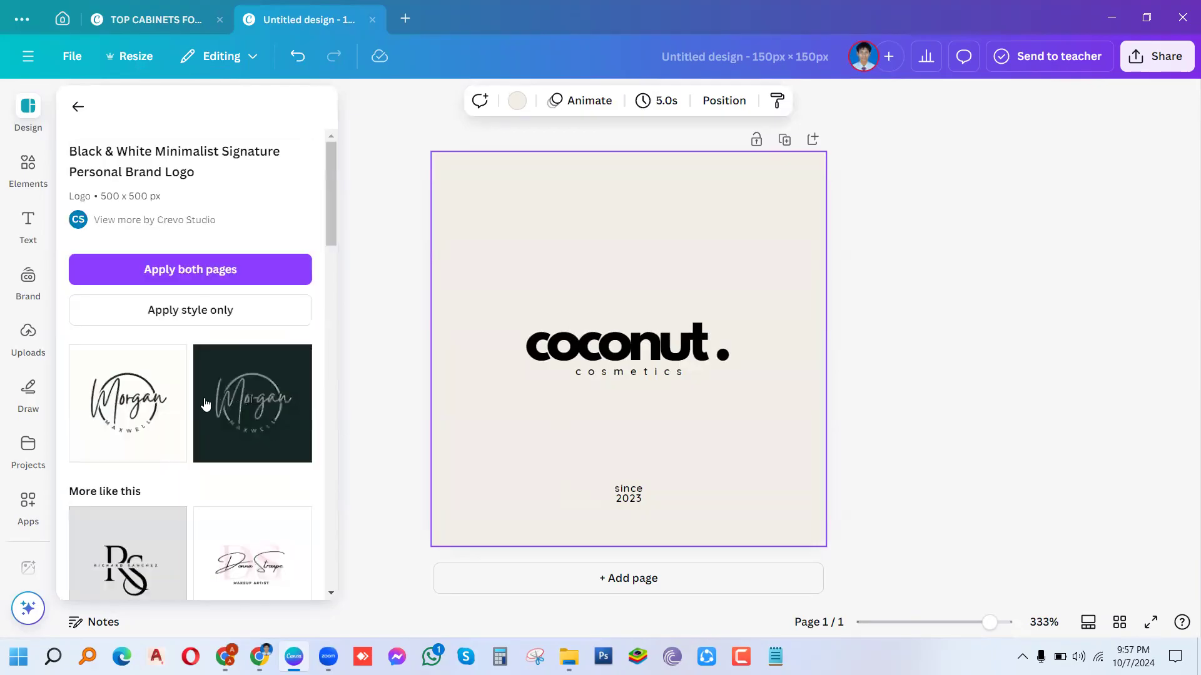
pyautogui.click(133, 424)
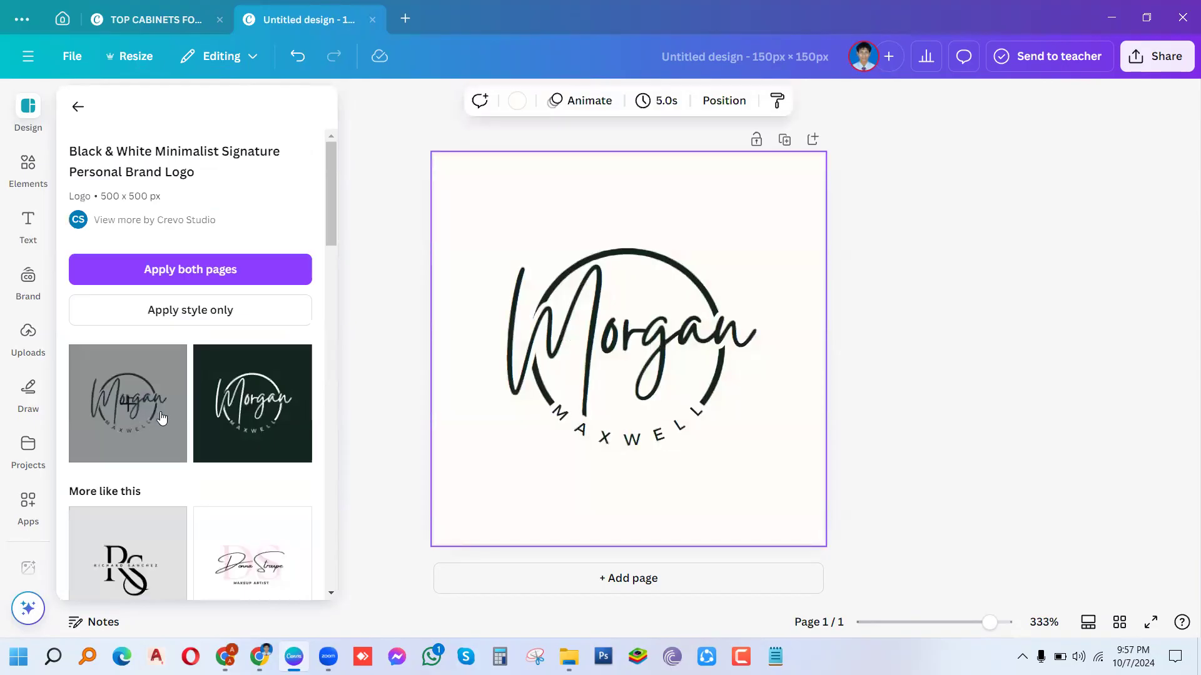
# Step: Replace the script placeholder name with Toohid's, widening the box to fit one line
pyautogui.click(739, 342)
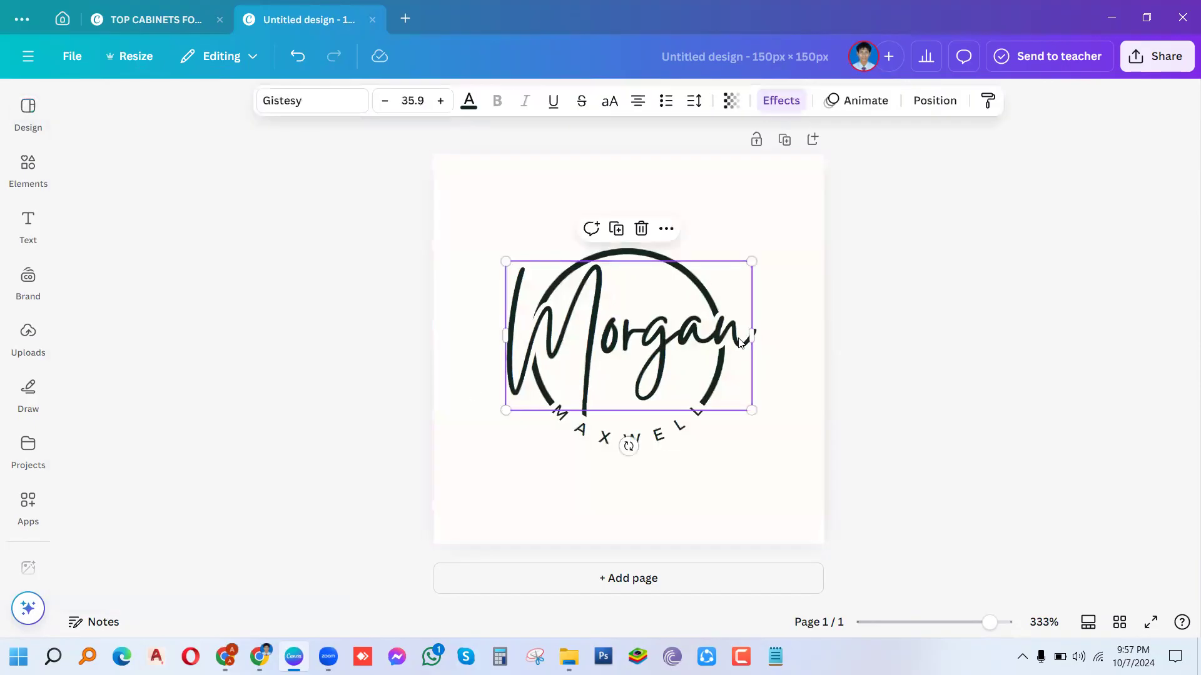
pyautogui.click(740, 340)
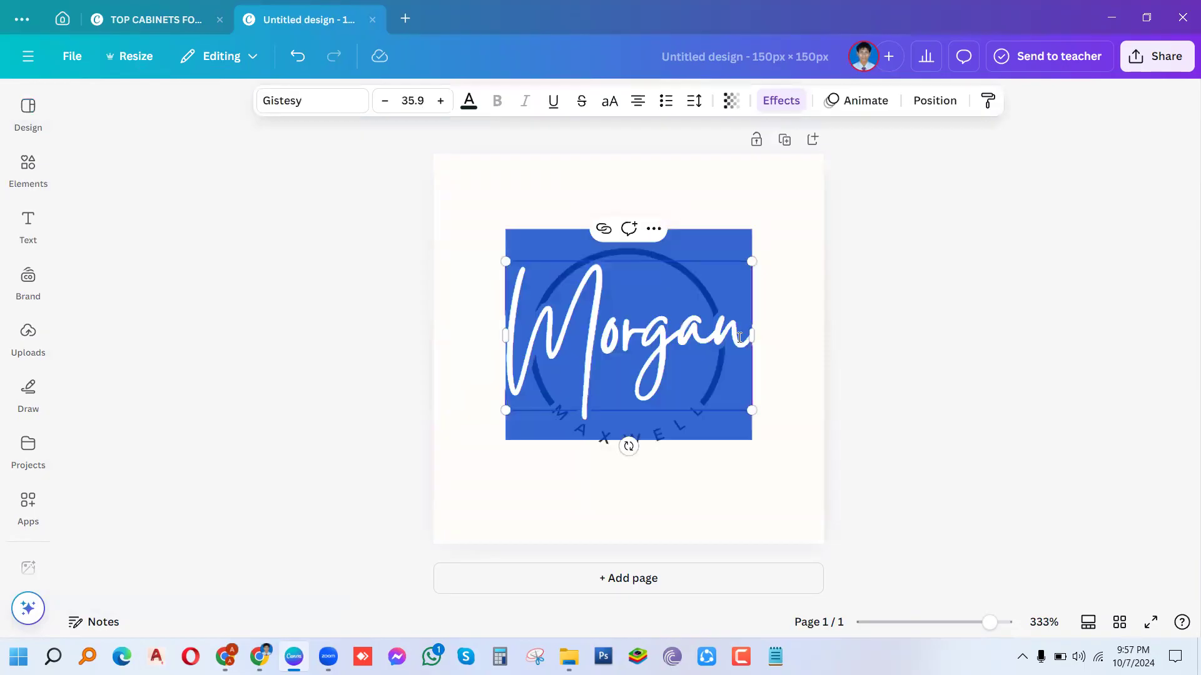
pyautogui.press('BackSpace')
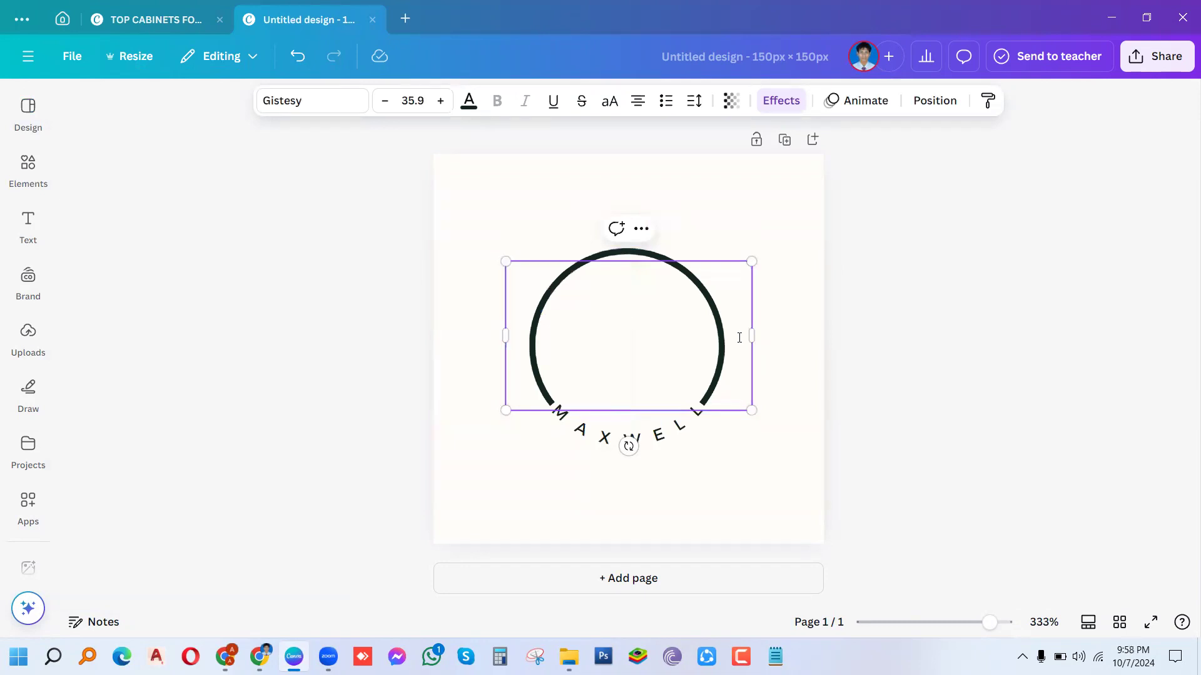
pyautogui.write('T')
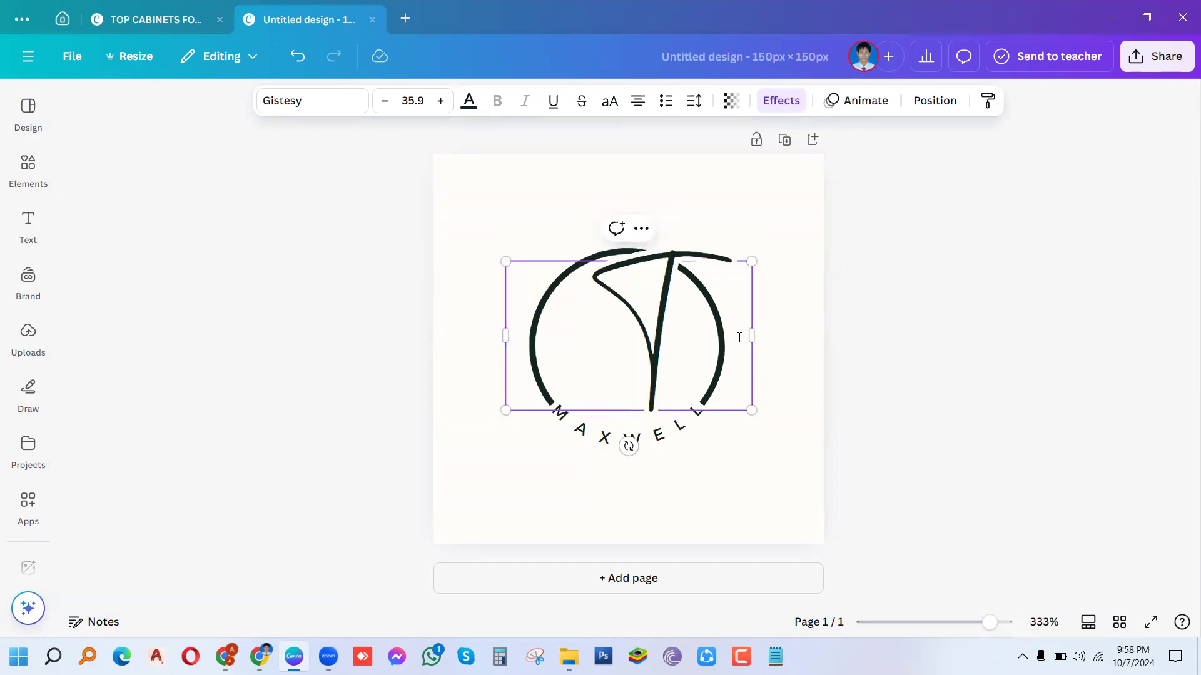
pyautogui.write('oohid')
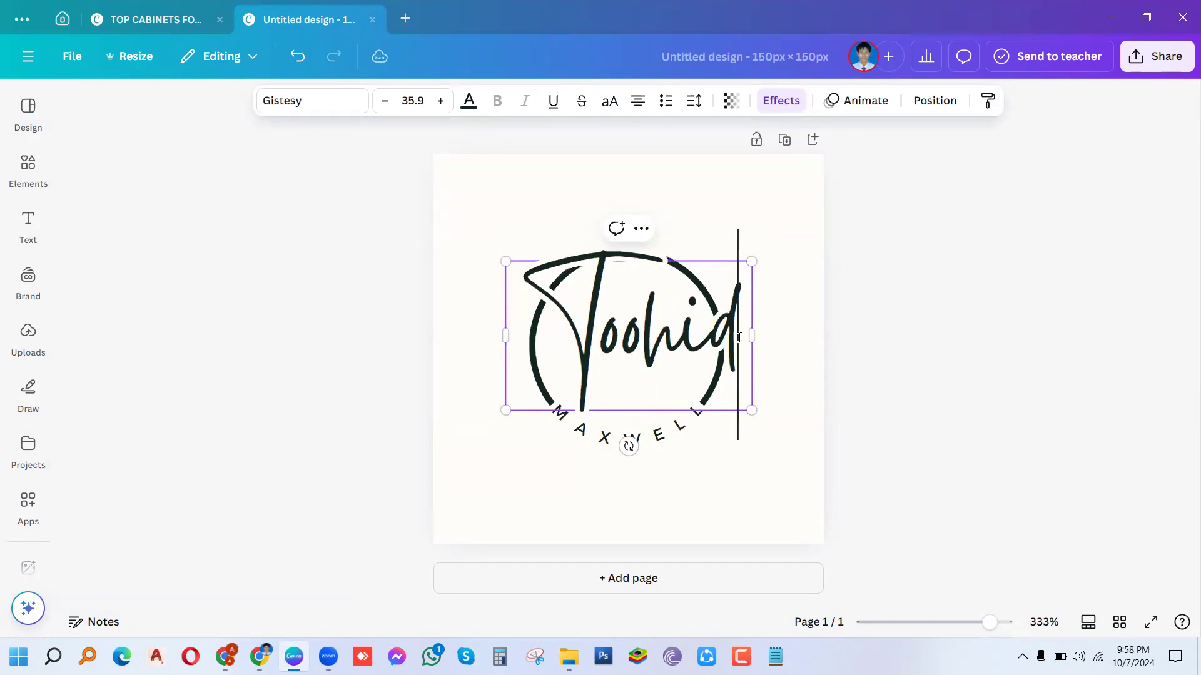
pyautogui.write("'s")
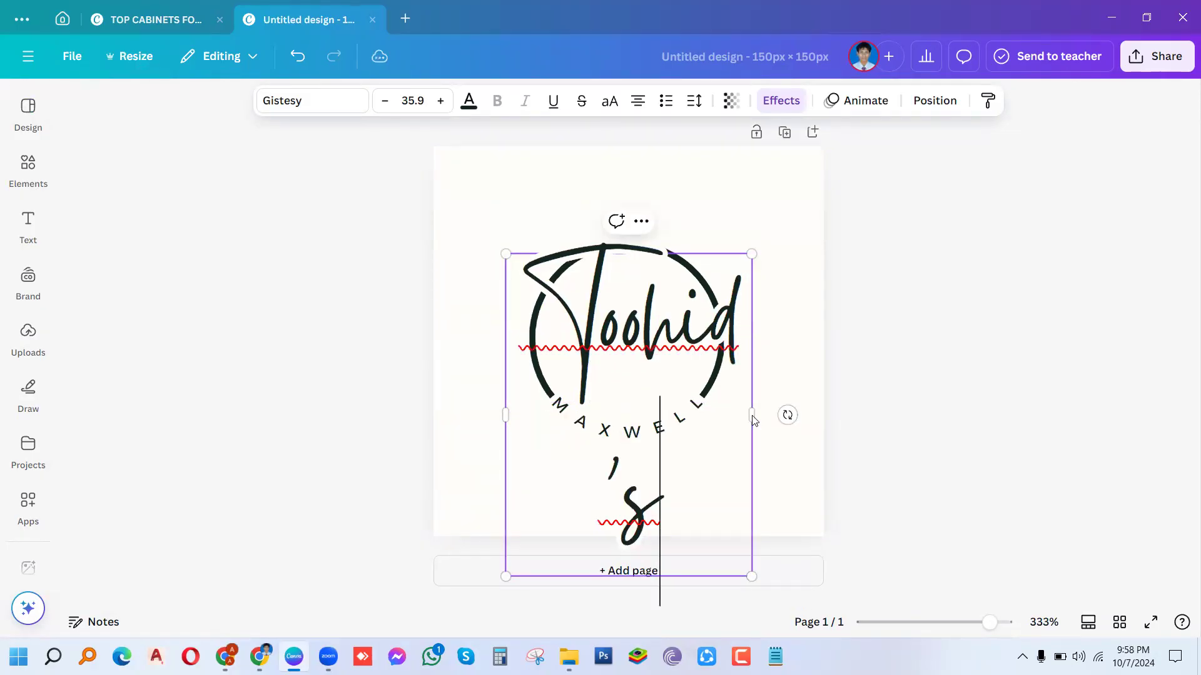
pyautogui.moveTo(752, 416); pyautogui.dragTo(801, 416)
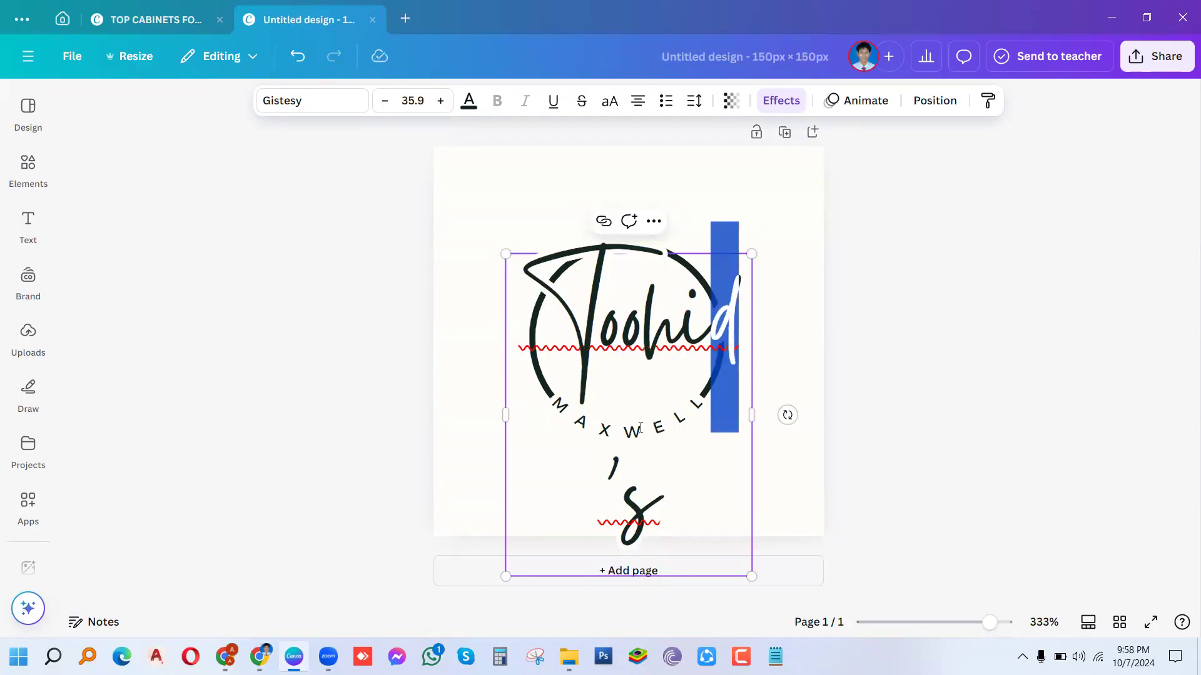
pyautogui.moveTo(752, 416)
pyautogui.mouseDown()
pyautogui.moveTo(818, 412)
pyautogui.moveTo(753, 404)
pyautogui.mouseUp()
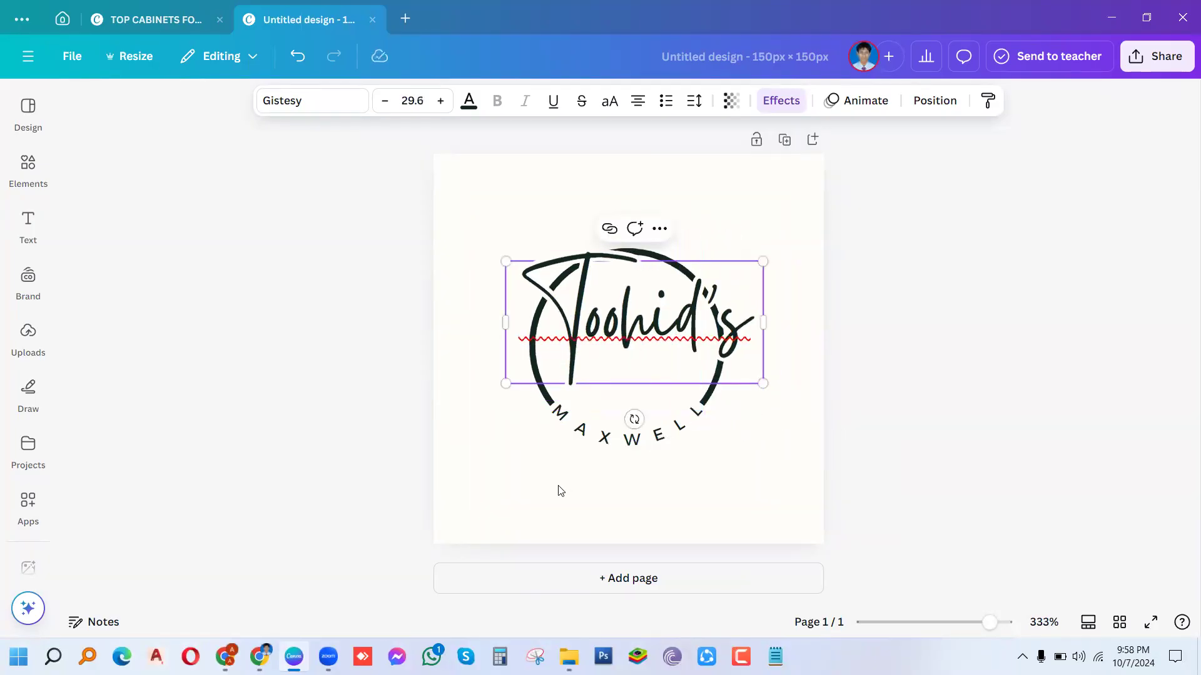
pyautogui.click(557, 490)
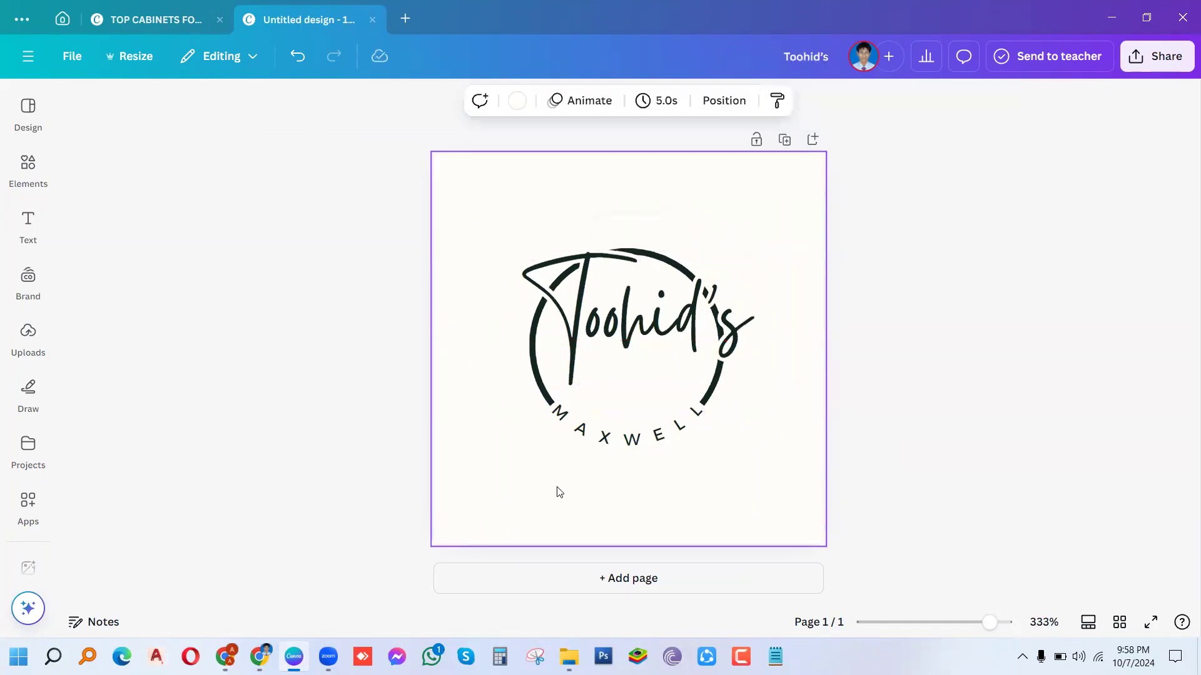
# Step: Change the curved MAXWELL text to TECH WORLD and centre Toohid's over the circle
pyautogui.click(701, 417)
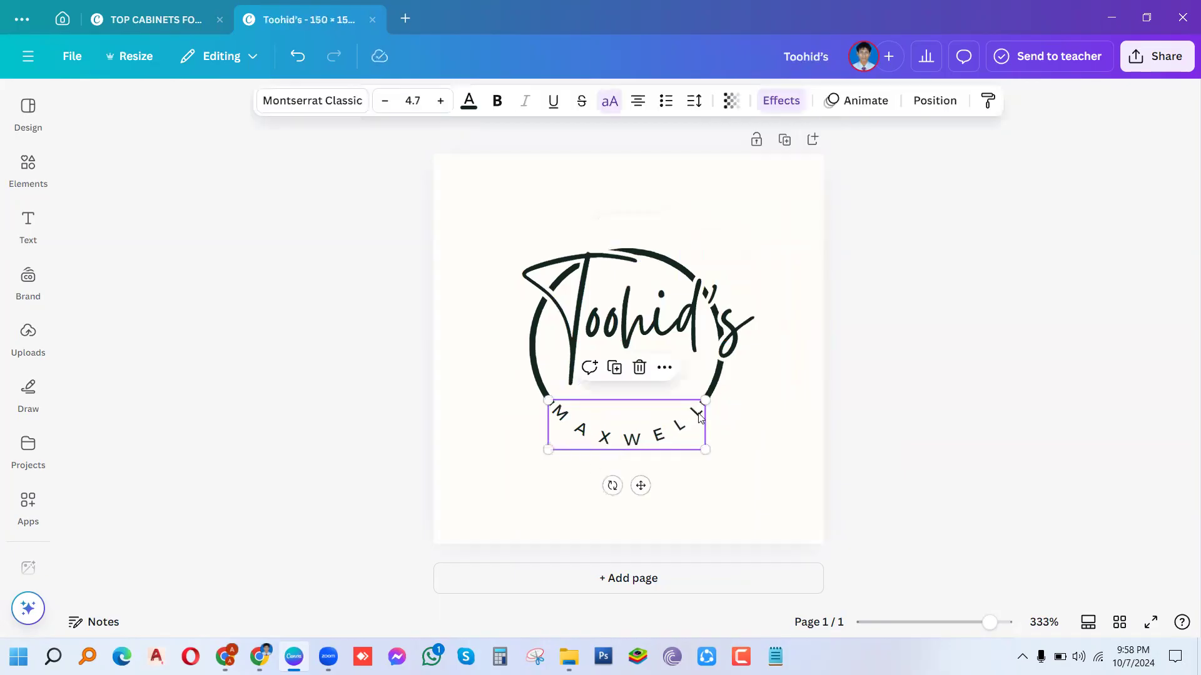
pyautogui.doubleClick(700, 416)
pyautogui.press('BackSpace')
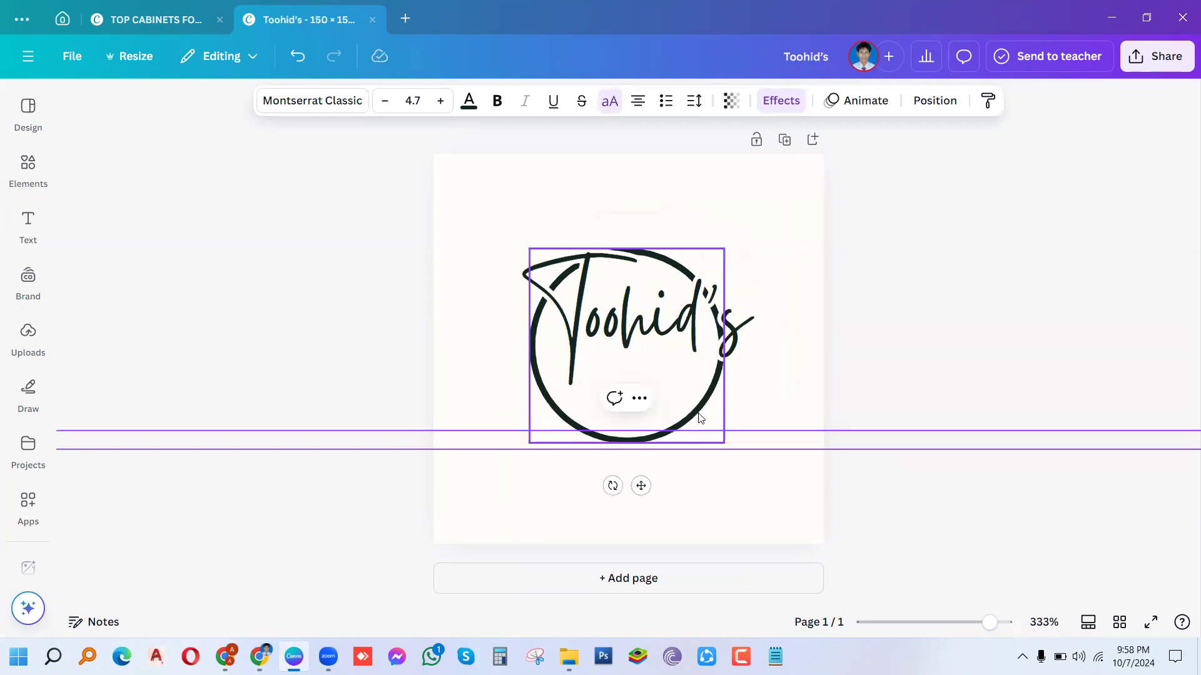
pyautogui.write('TEC')
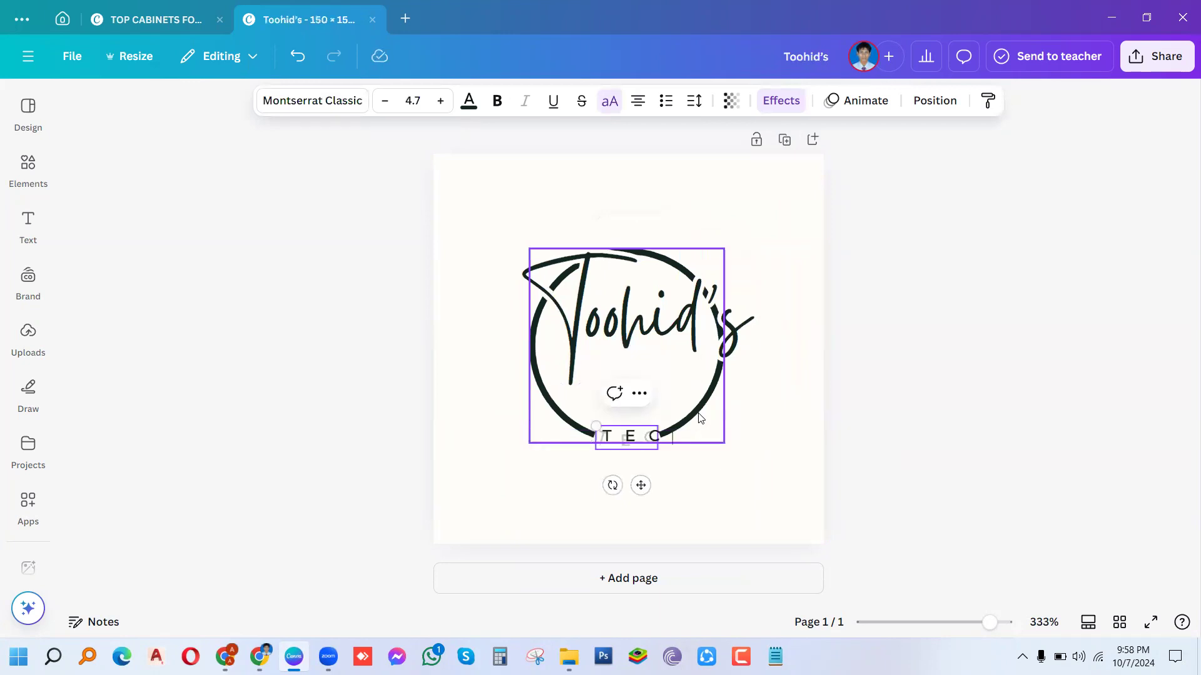
pyautogui.write('H ')
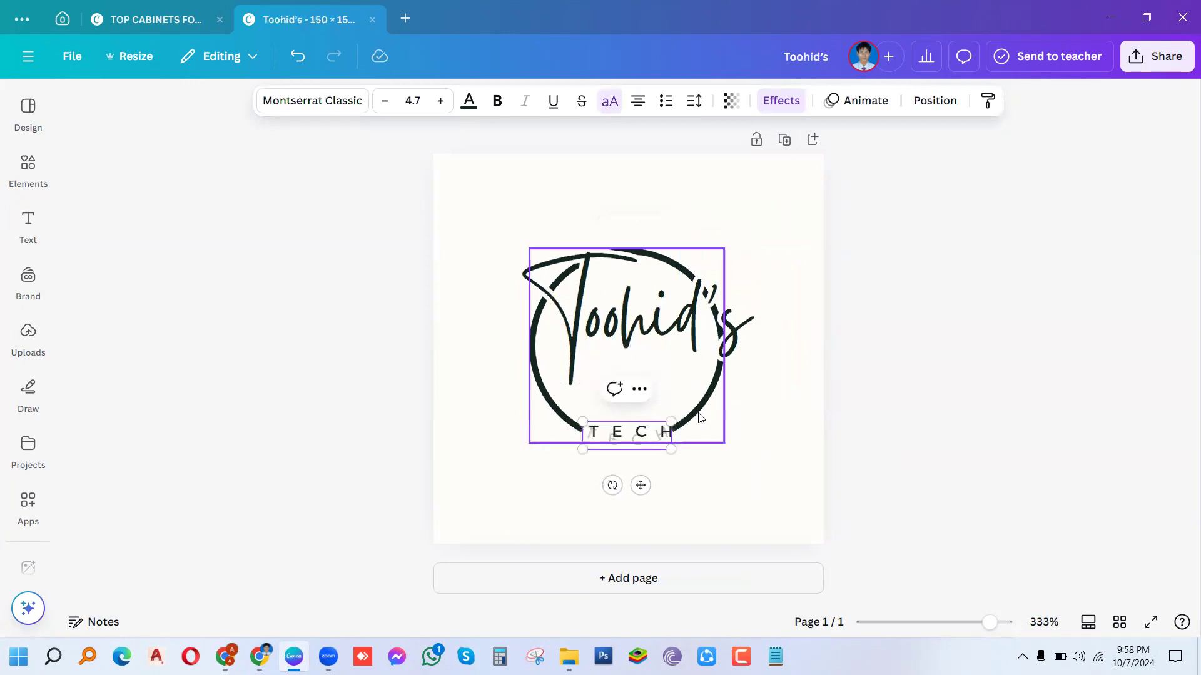
pyautogui.write('WORLD')
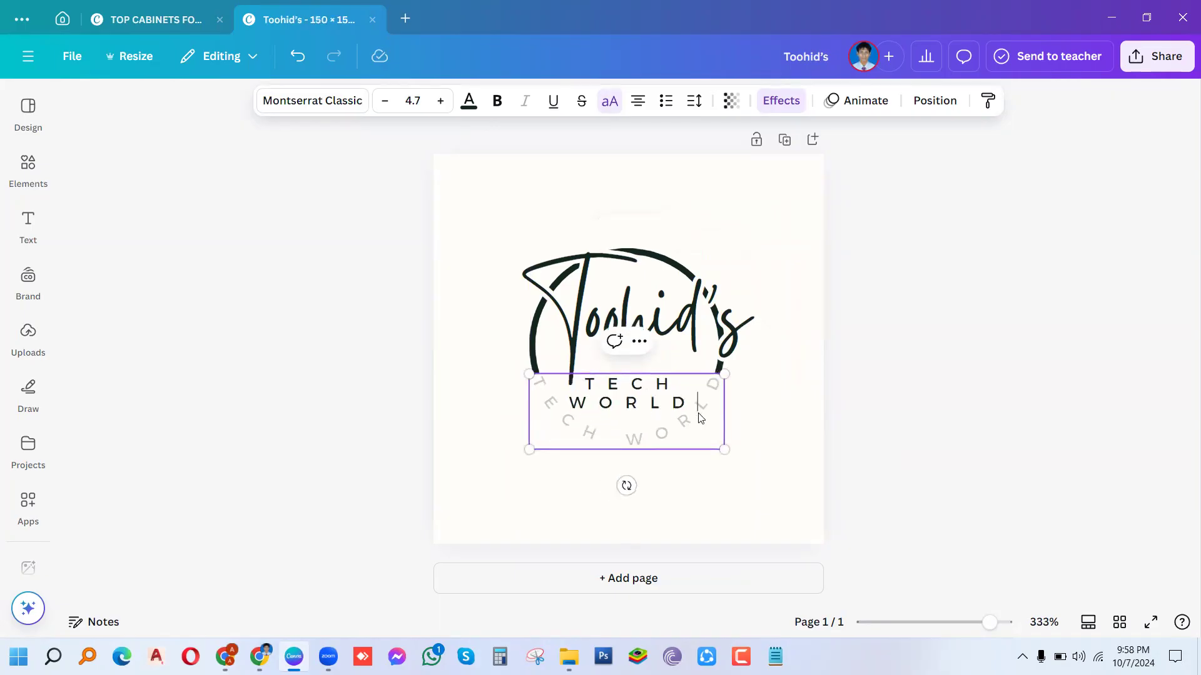
pyautogui.click(455, 458)
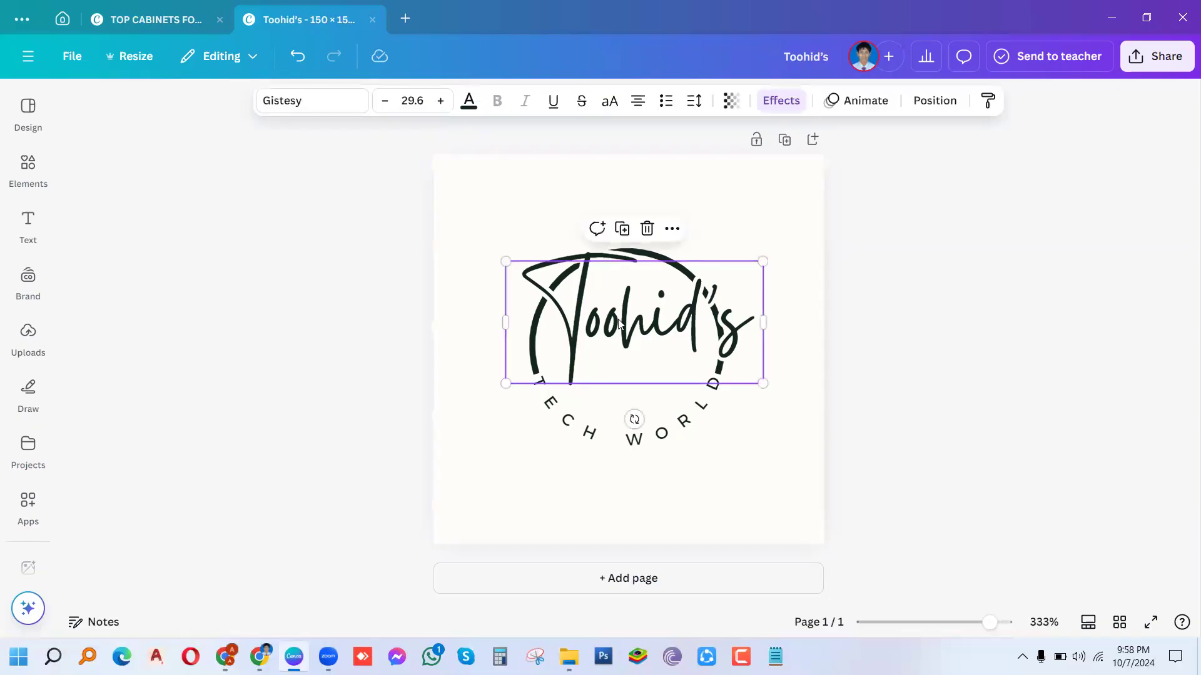
pyautogui.moveTo(619, 323); pyautogui.dragTo(607, 322)
pyautogui.click(504, 514)
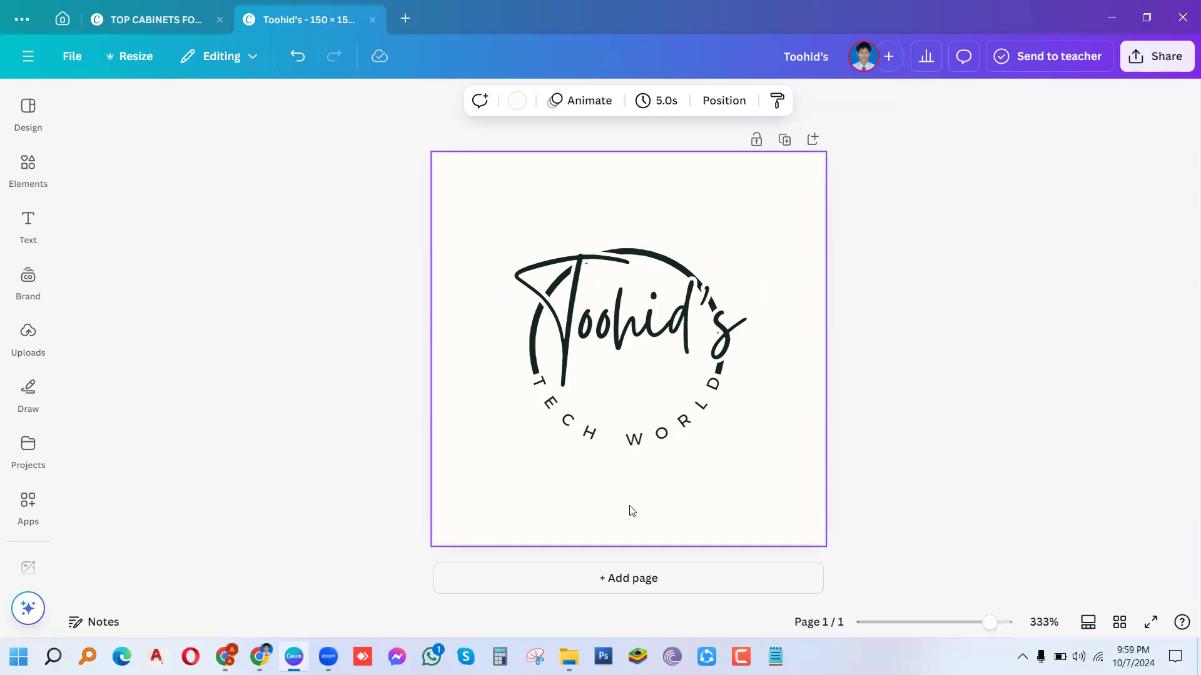
# Step: Download the logo via Share as a PNG named Toohid's into Downloads
pyautogui.click(1169, 62)
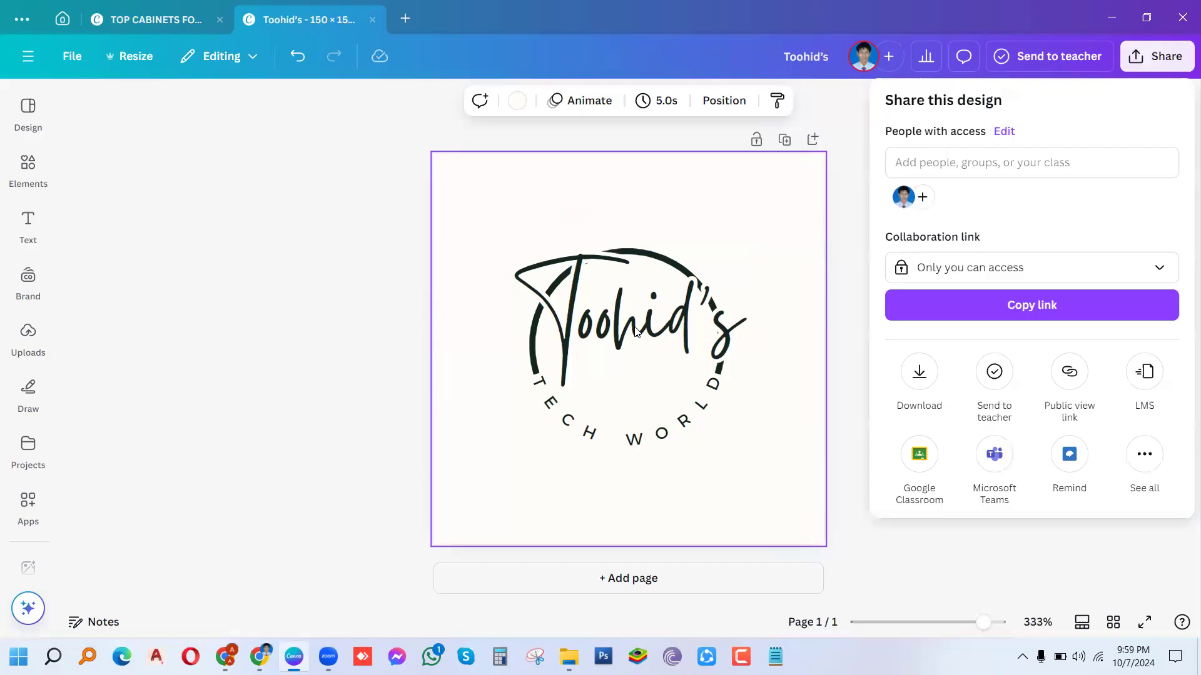
pyautogui.click(921, 376)
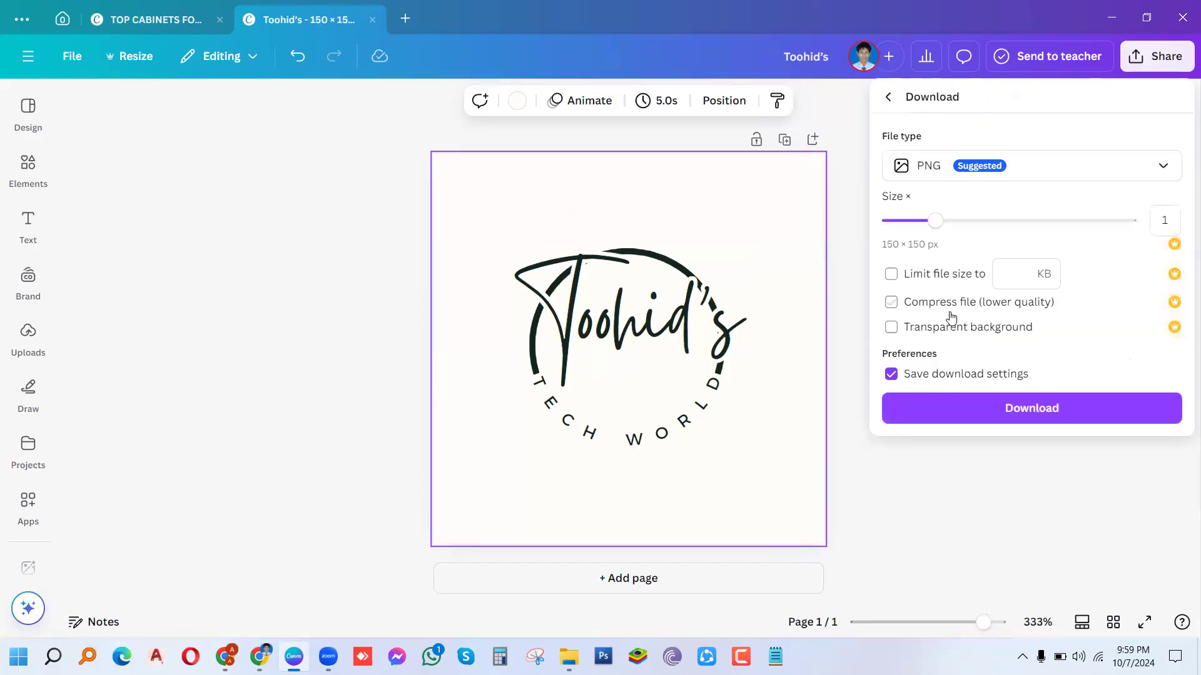
pyautogui.click(984, 409)
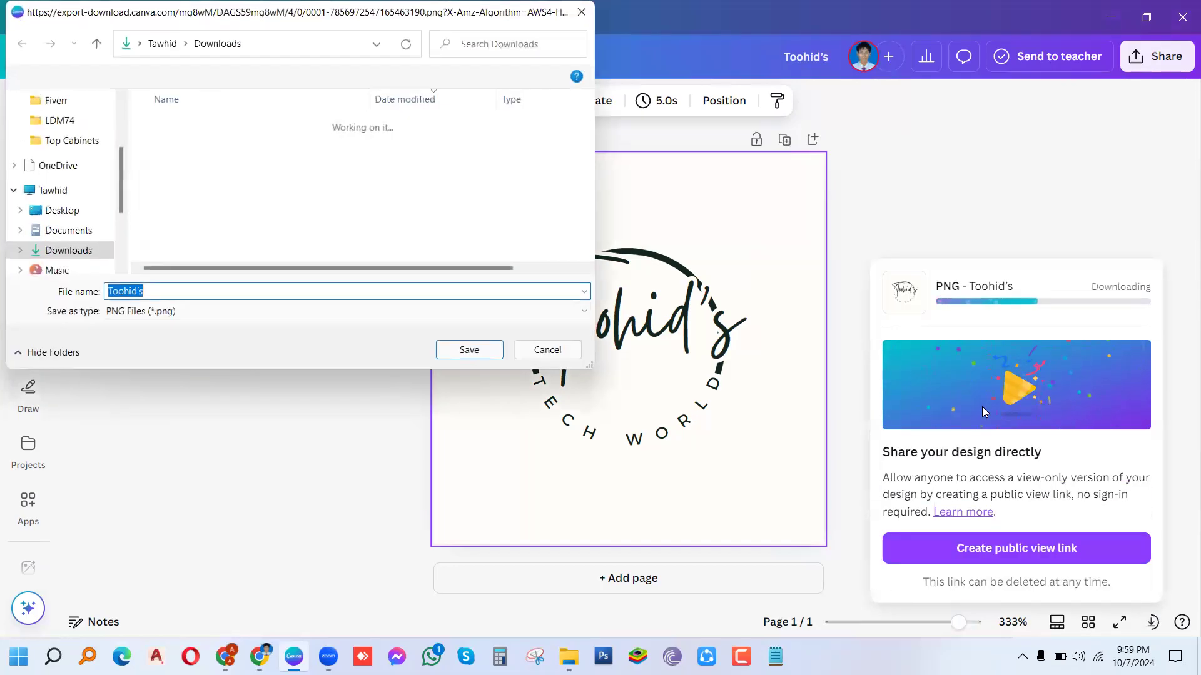
pyautogui.click(468, 350)
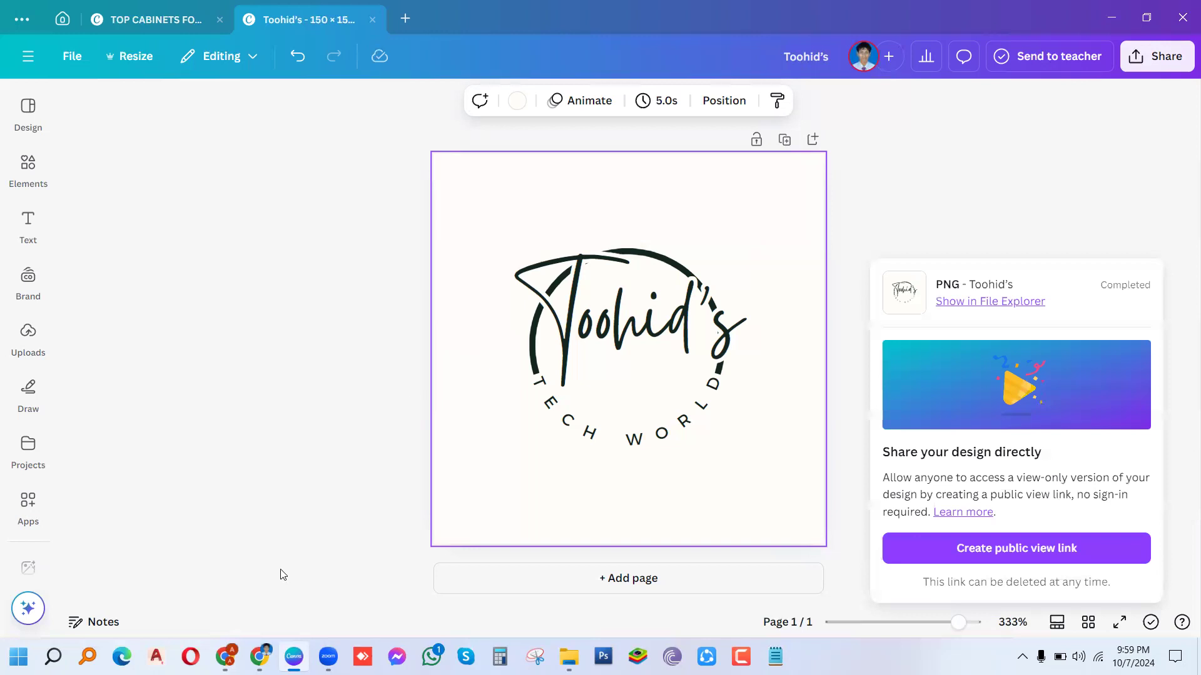
pyautogui.moveTo(260, 654)
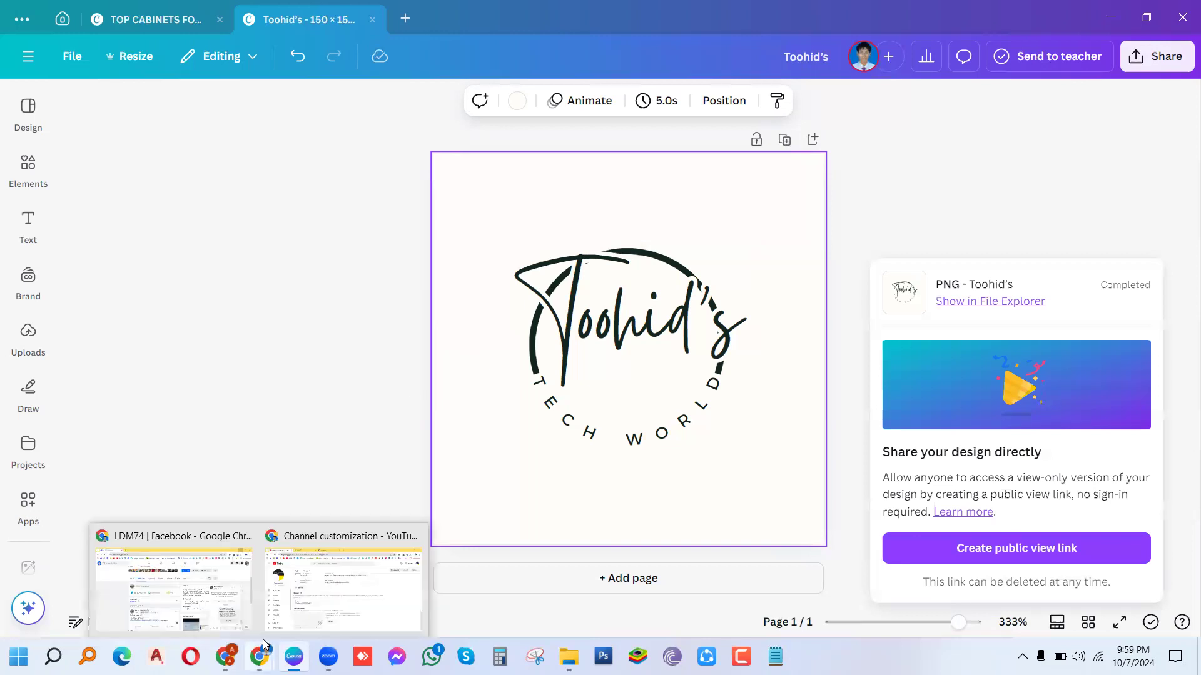
pyautogui.click(289, 613)
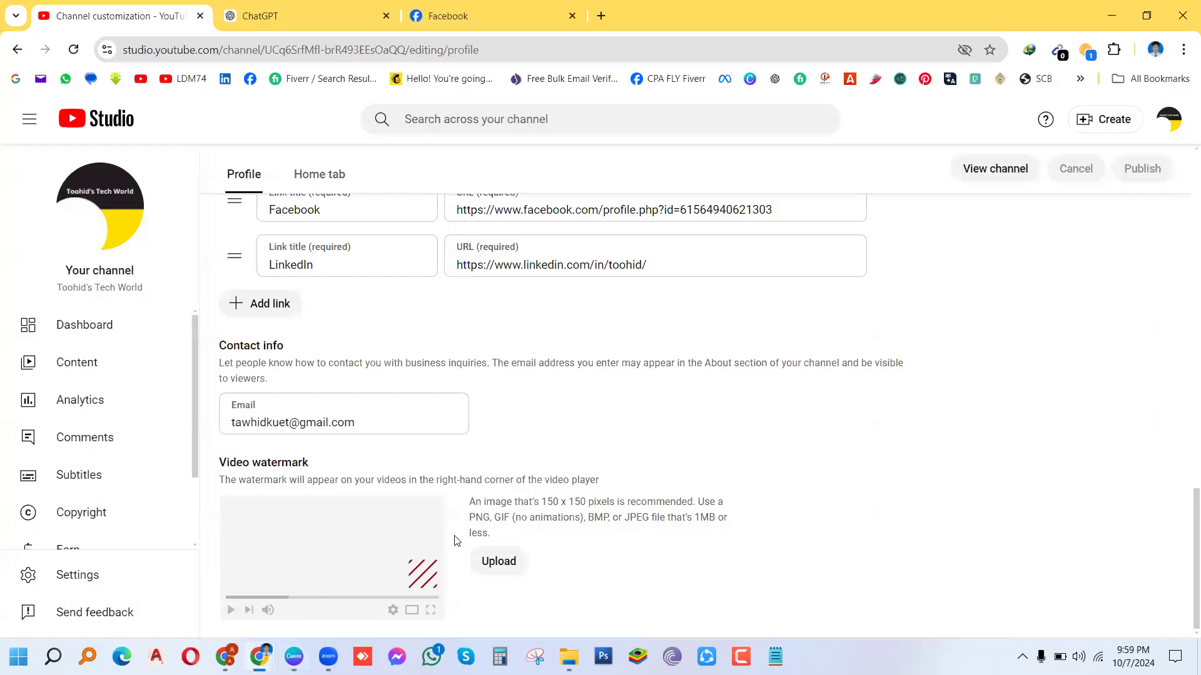
# Step: Upload the Toohid's PNG from Downloads as the video watermark image and confirm
pyautogui.click(508, 567)
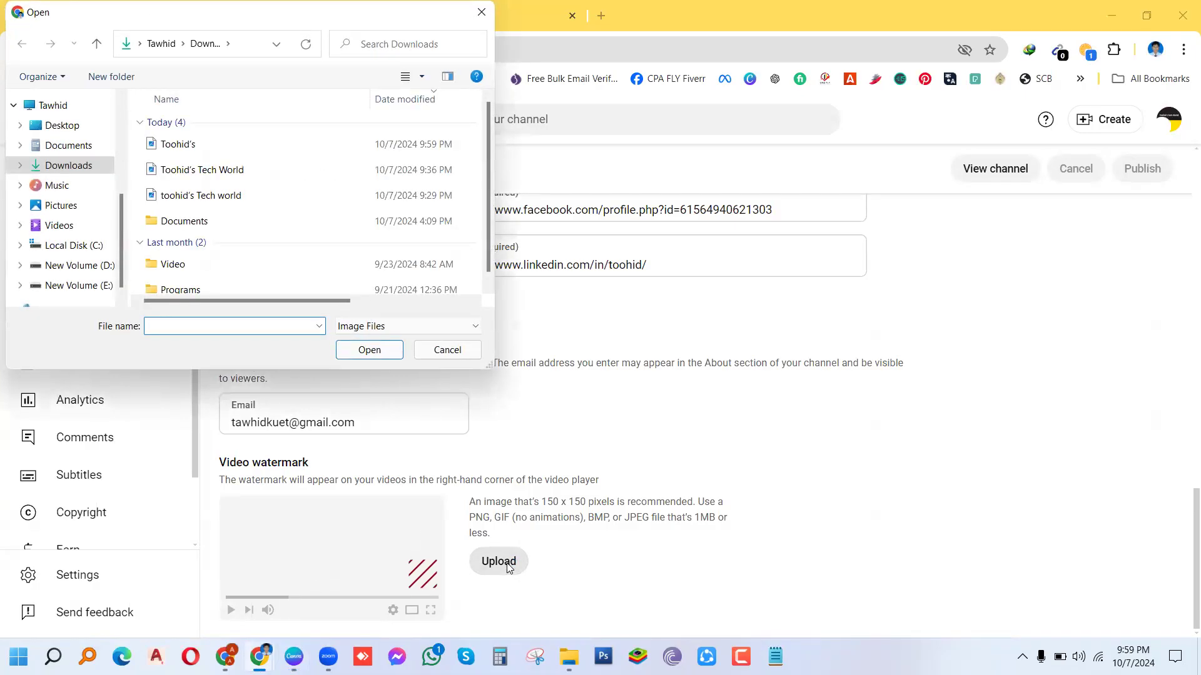
pyautogui.click(186, 152)
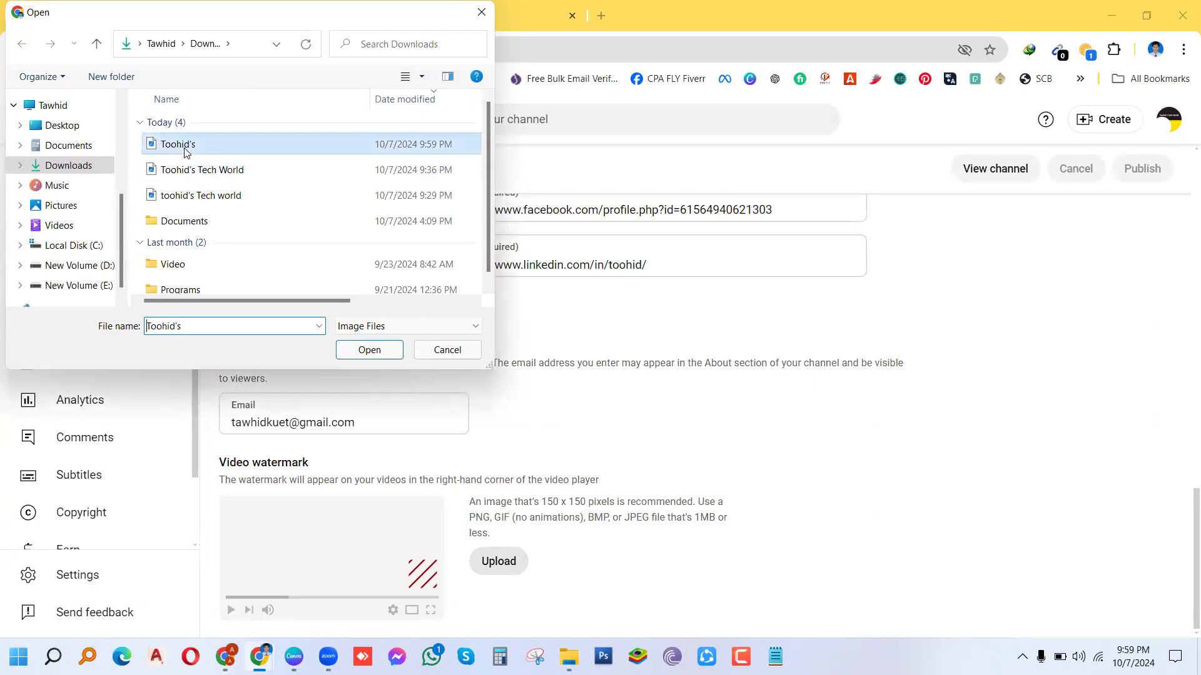
pyautogui.click(342, 351)
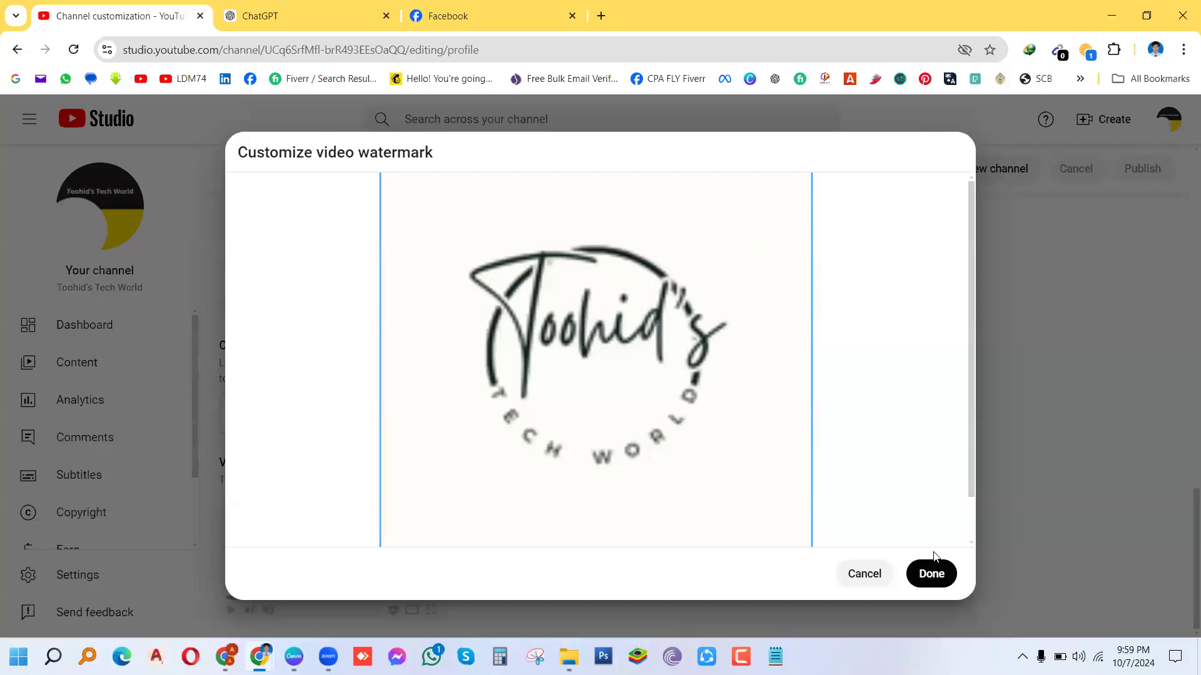
pyautogui.click(932, 574)
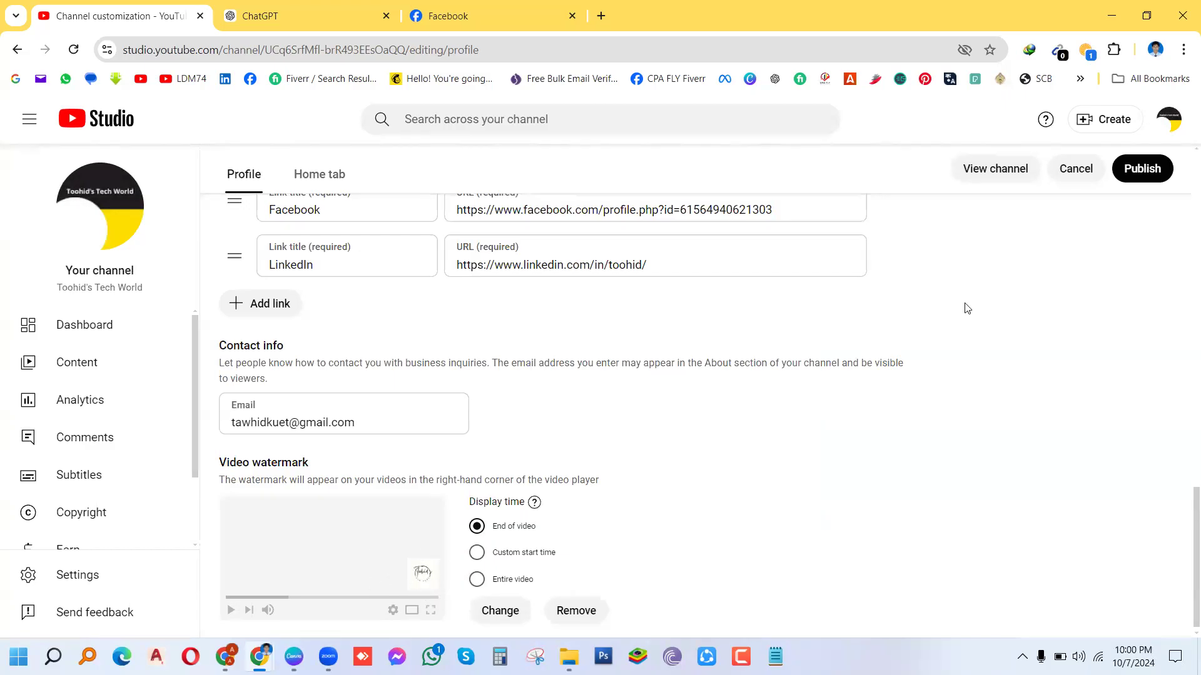
# Step: Publish, switch the watermark display time to Entire video, republish, and view the channel
pyautogui.click(1141, 175)
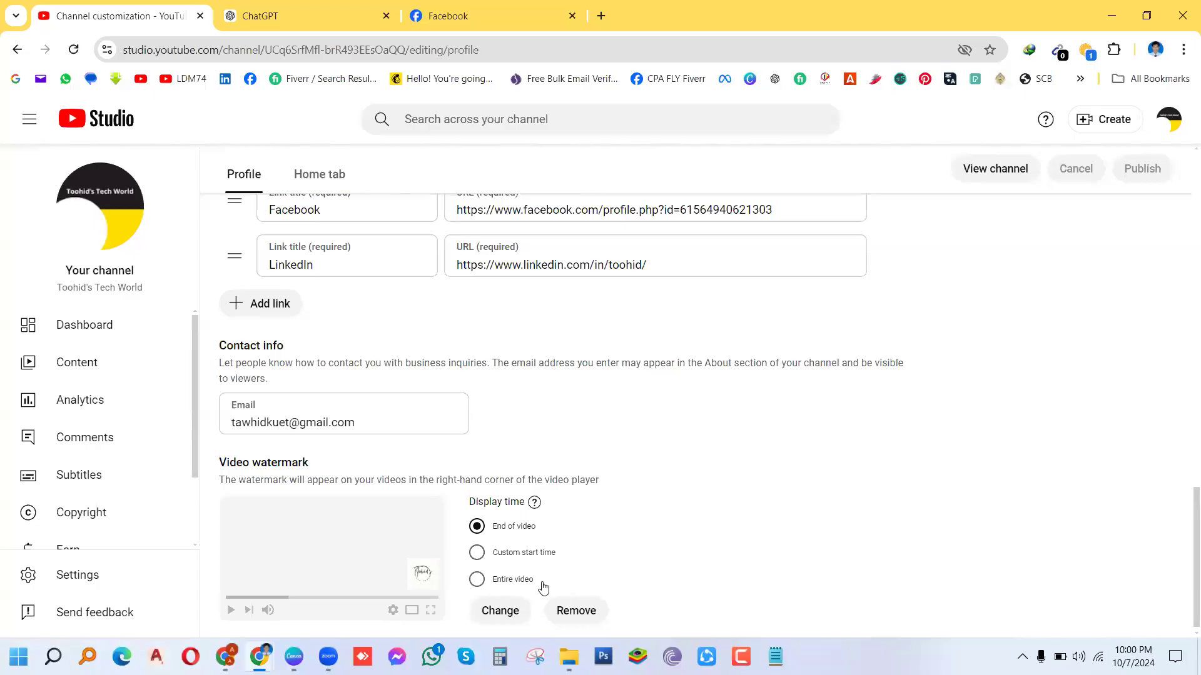
pyautogui.click(476, 579)
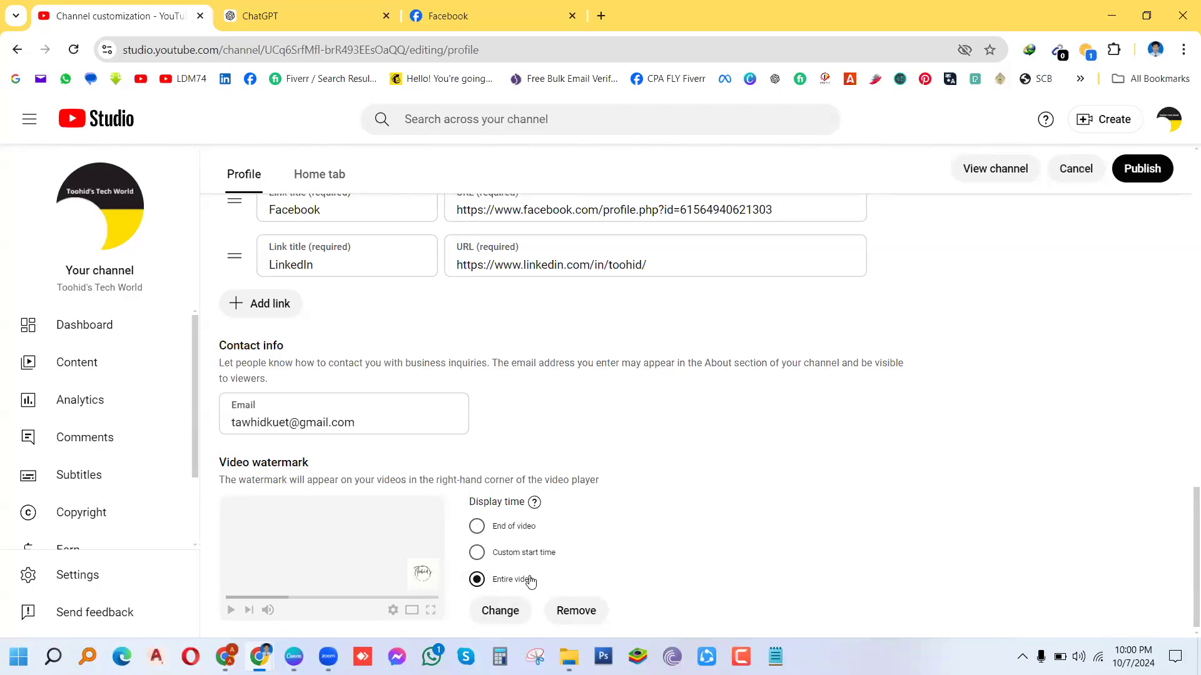
pyautogui.click(1138, 177)
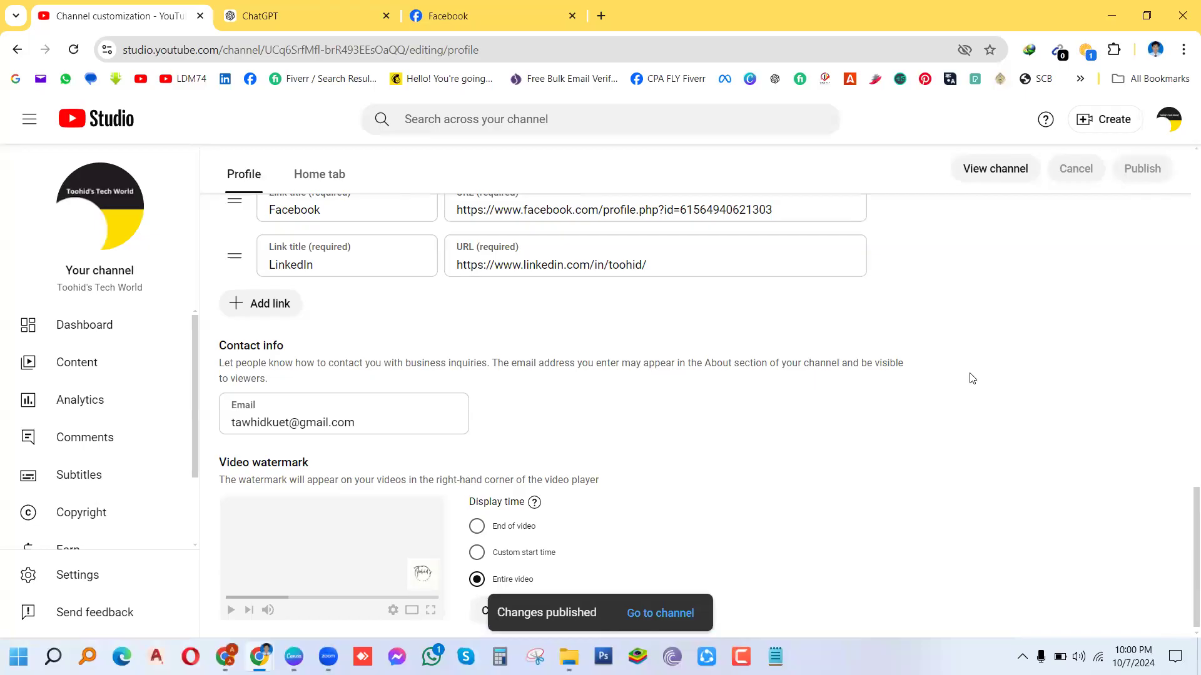
pyautogui.click(666, 619)
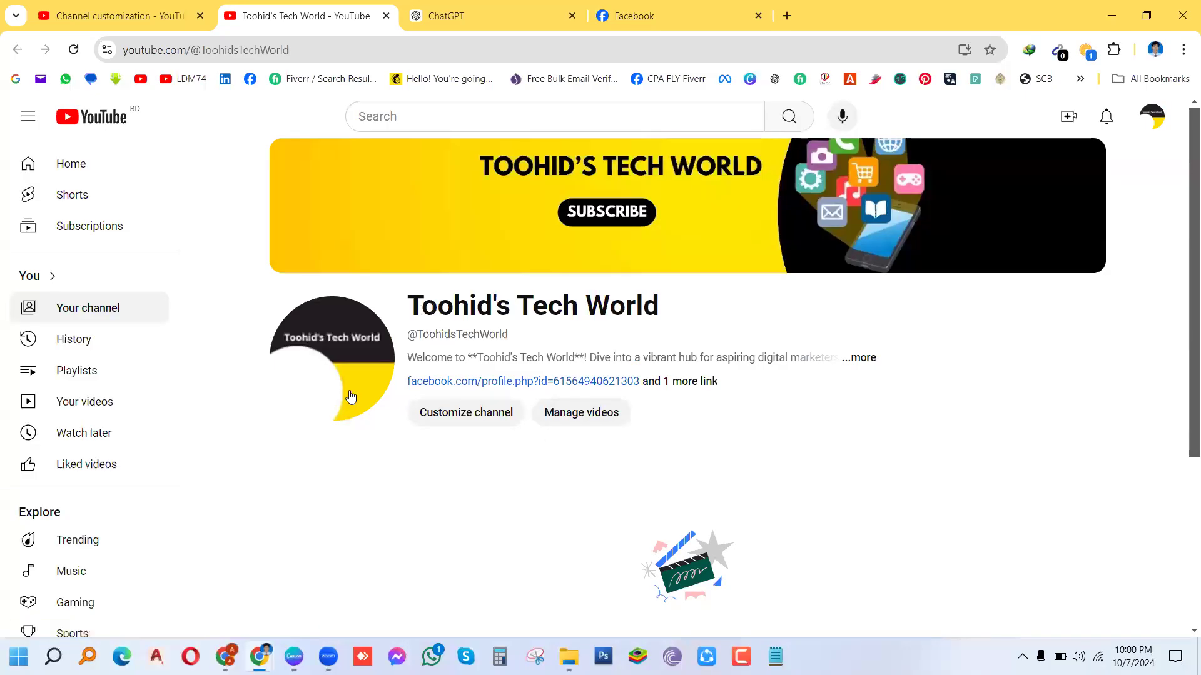
# Step: Review the Toohid's Tech World channel and Canva design, then open Customize channel
pyautogui.moveTo(351, 397)
pyautogui.moveTo(294, 656)
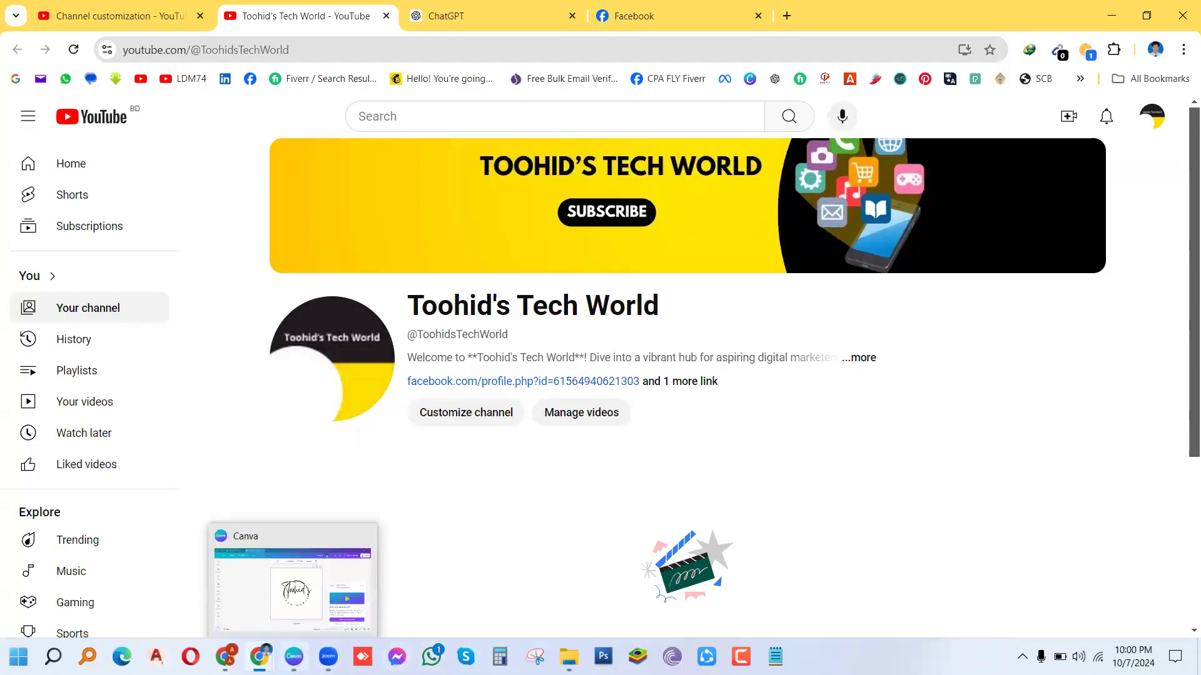
pyautogui.click(293, 616)
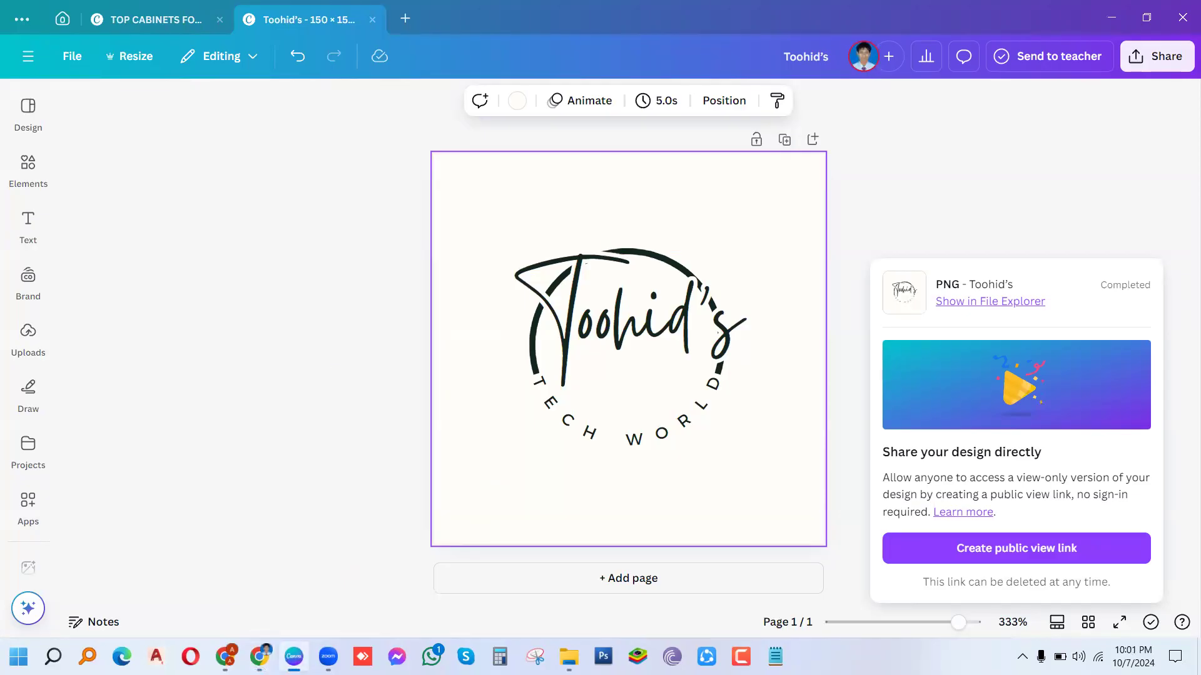
pyautogui.moveTo(259, 657)
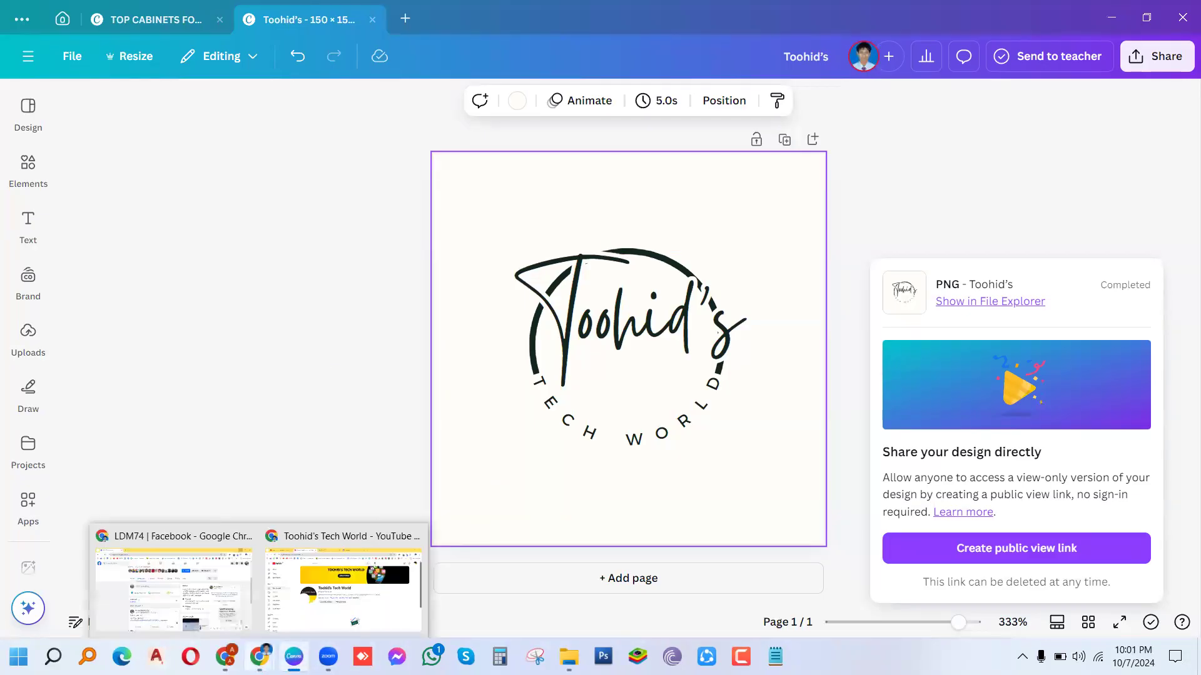
pyautogui.click(291, 621)
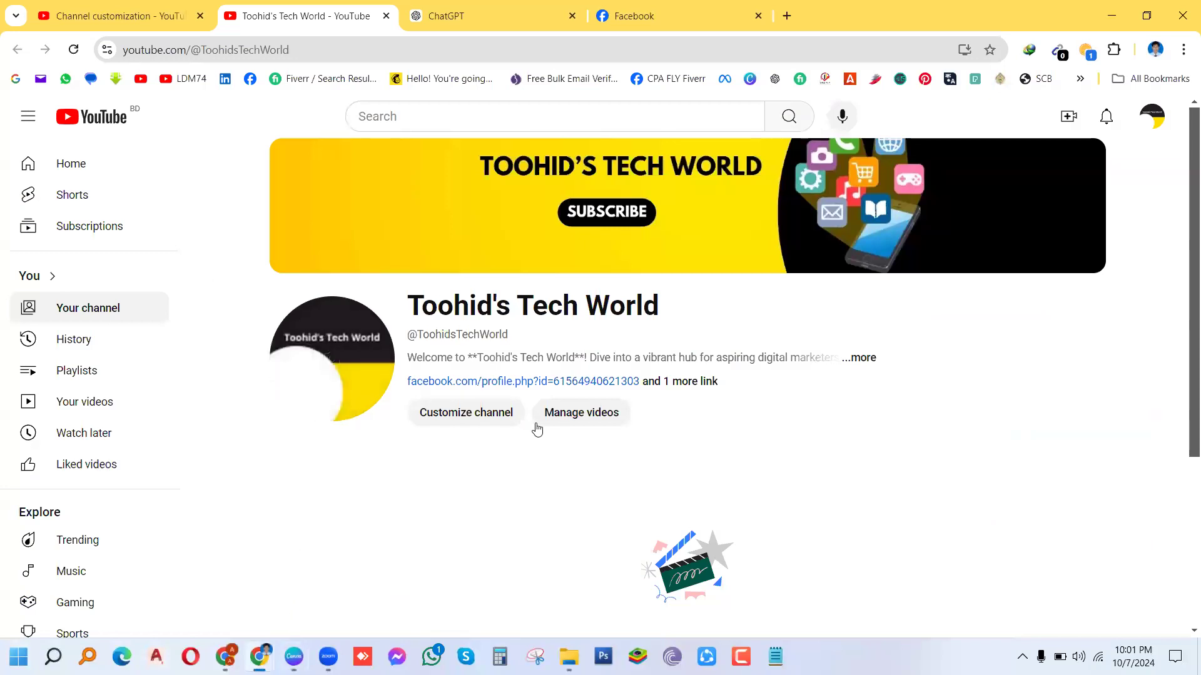
pyautogui.click(498, 418)
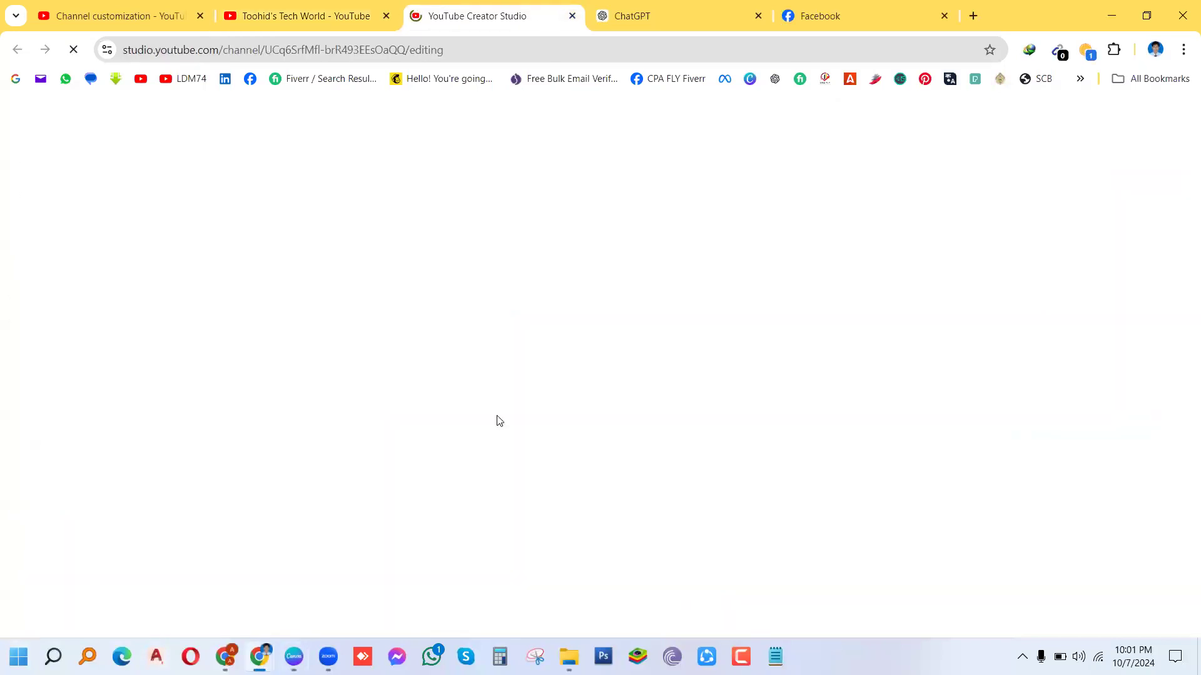
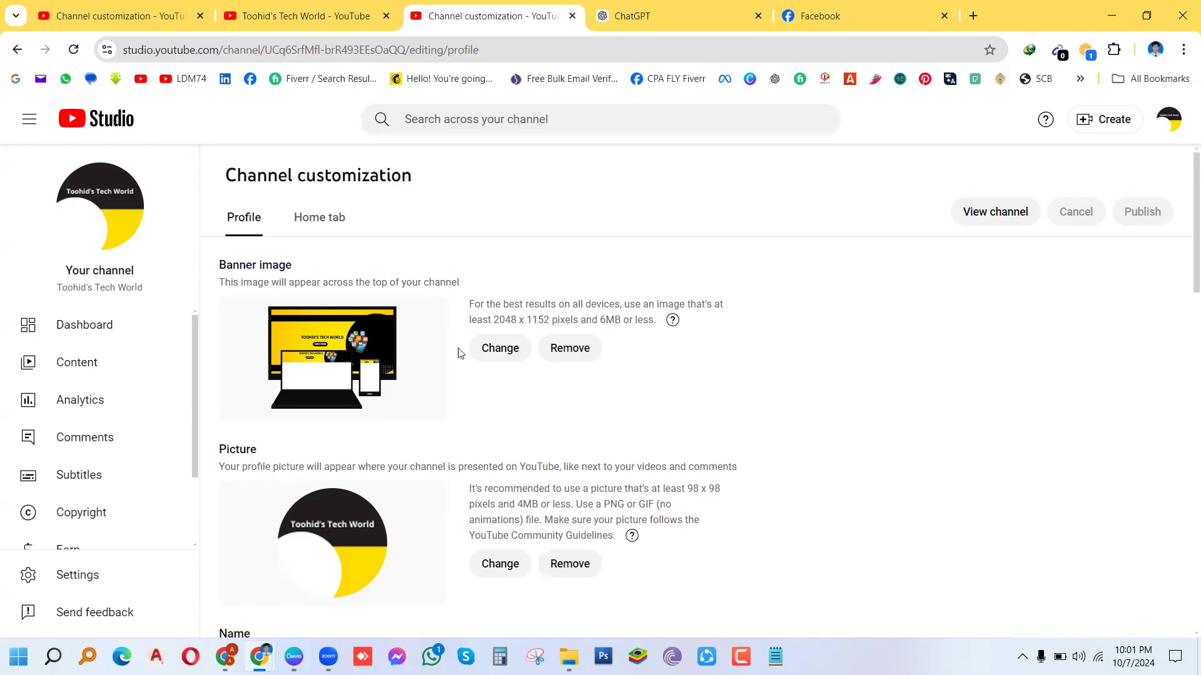
# Step: Switch from YouTube Studio to the Canva window showing the Toohid's logo design
pyautogui.moveTo(225, 656)
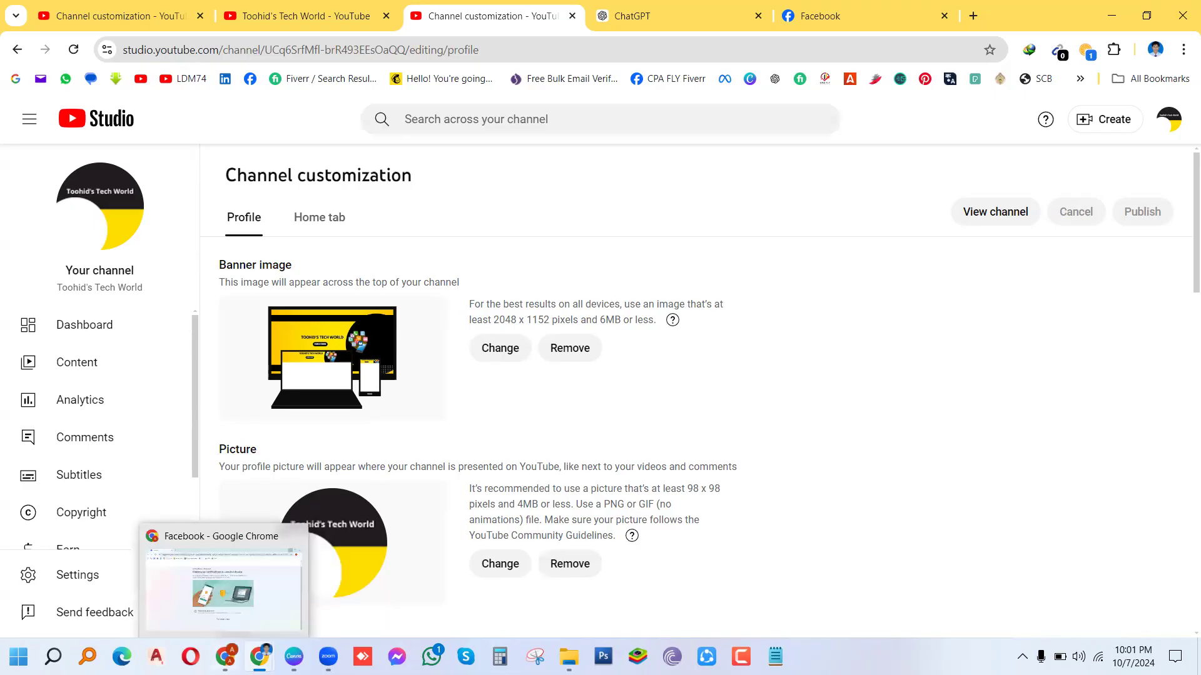
pyautogui.click(294, 657)
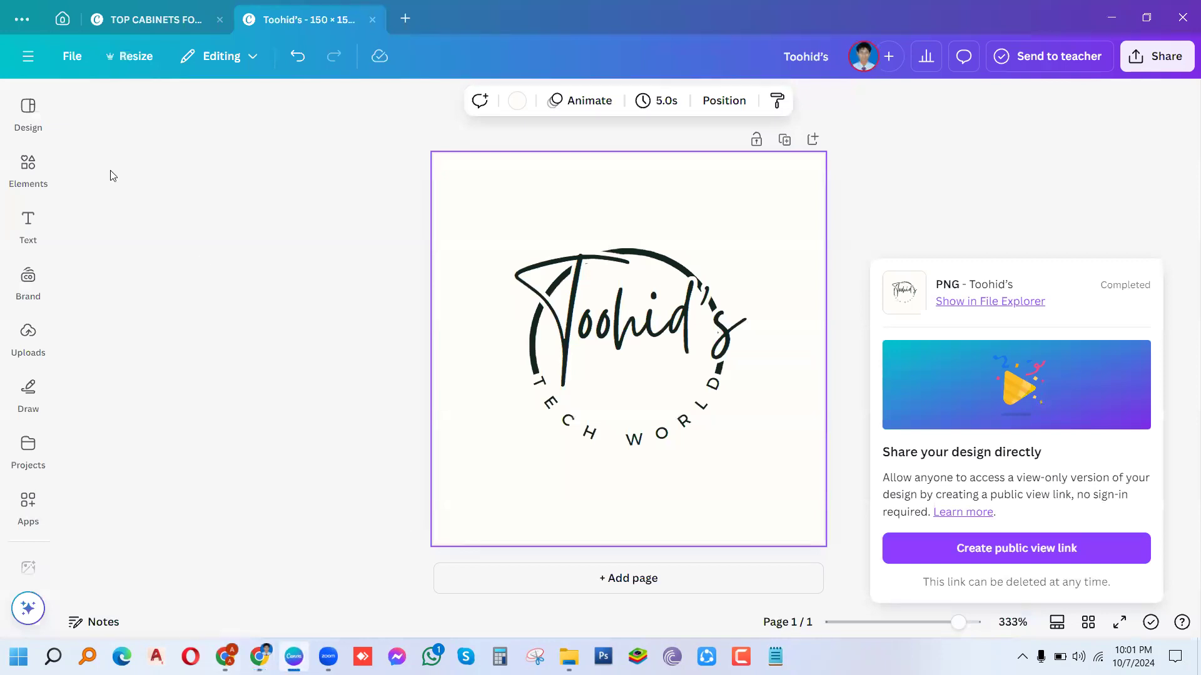
# Step: Start a custom resize for the logo and change the width from 150 to 98 px
pyautogui.click(131, 58)
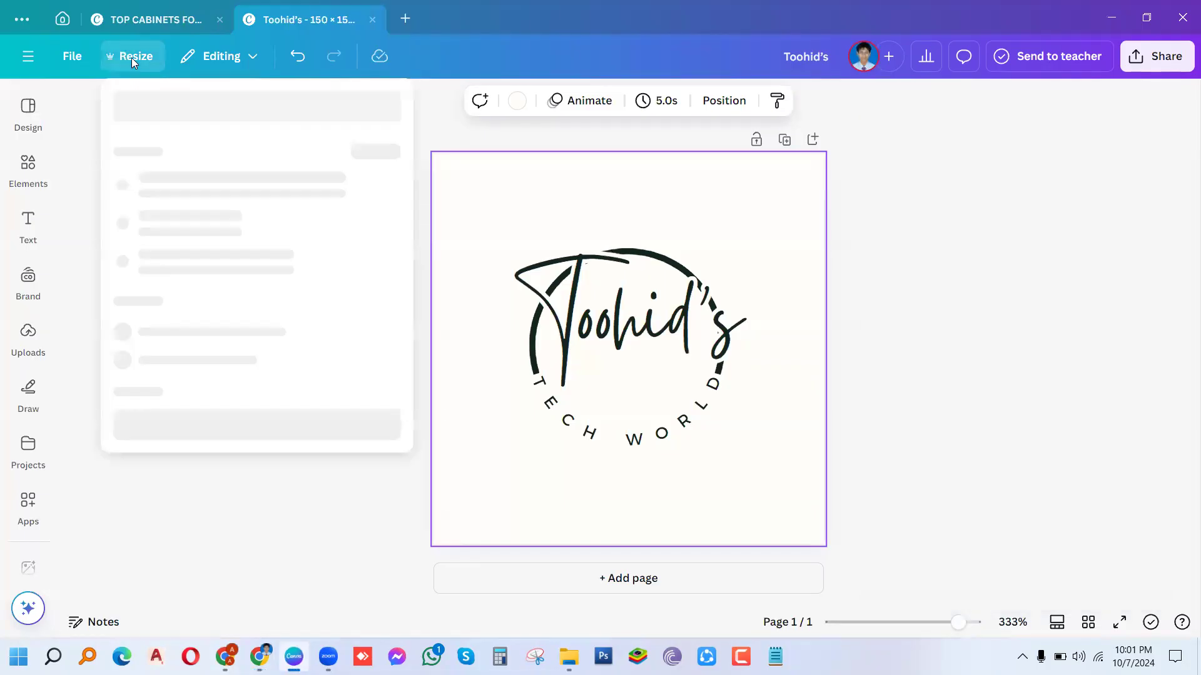
pyautogui.click(131, 58)
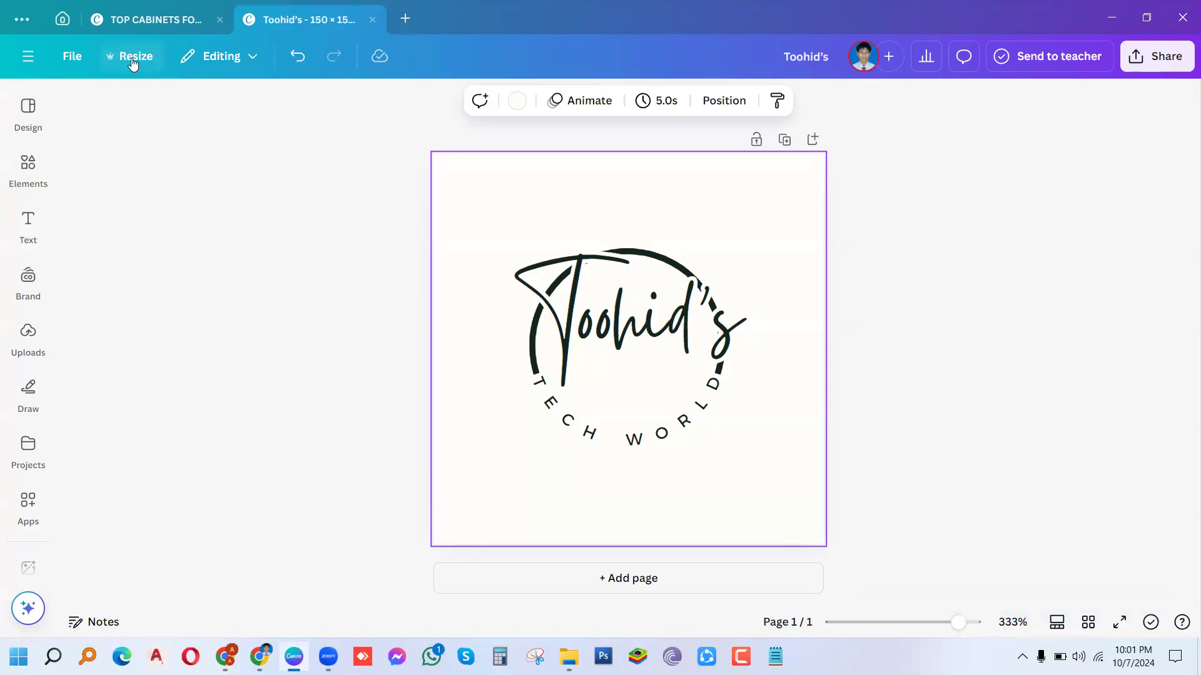
pyautogui.click(133, 61)
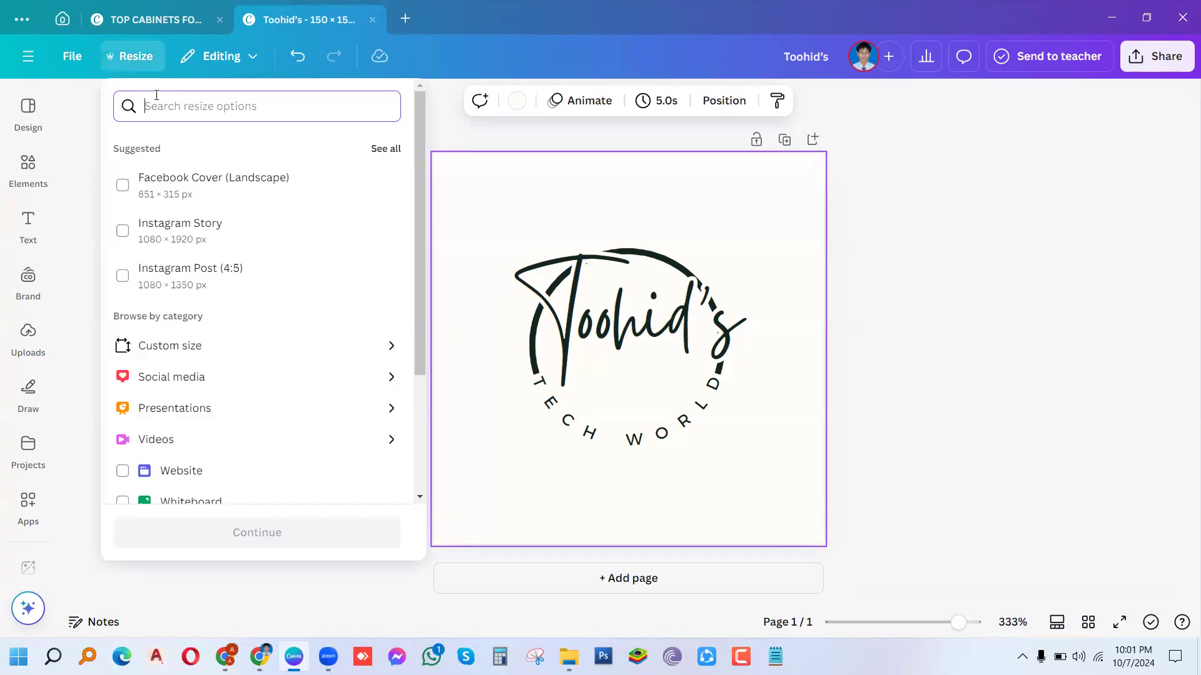
pyautogui.click(141, 350)
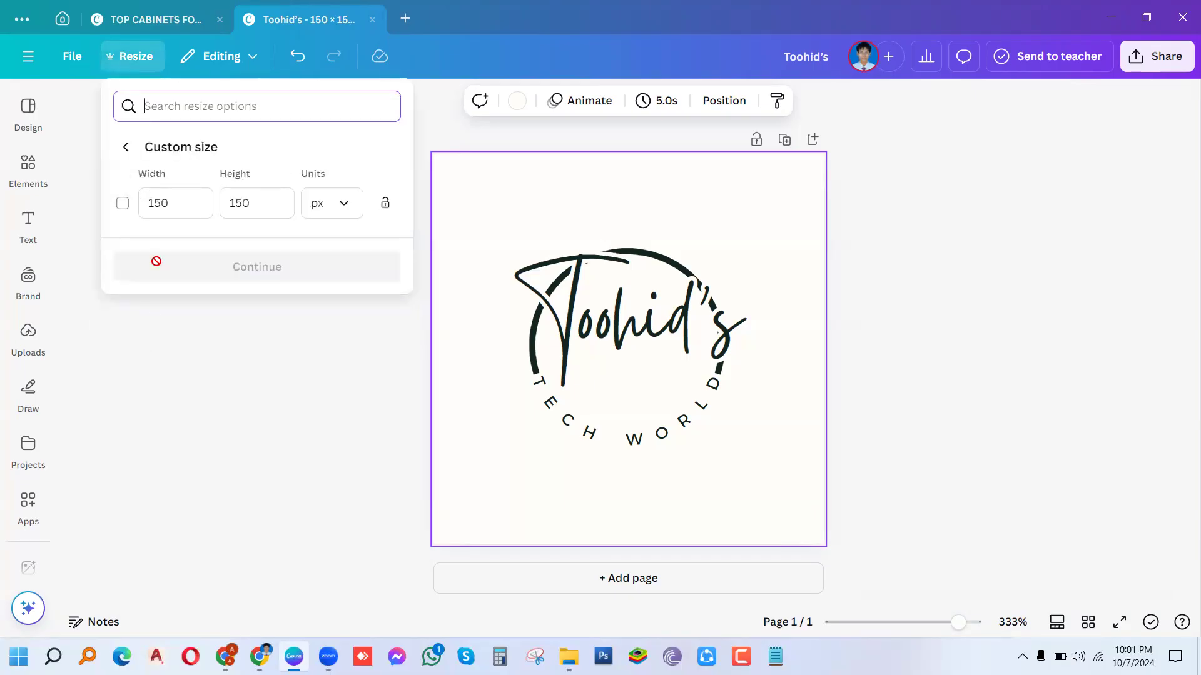
pyautogui.click(164, 220)
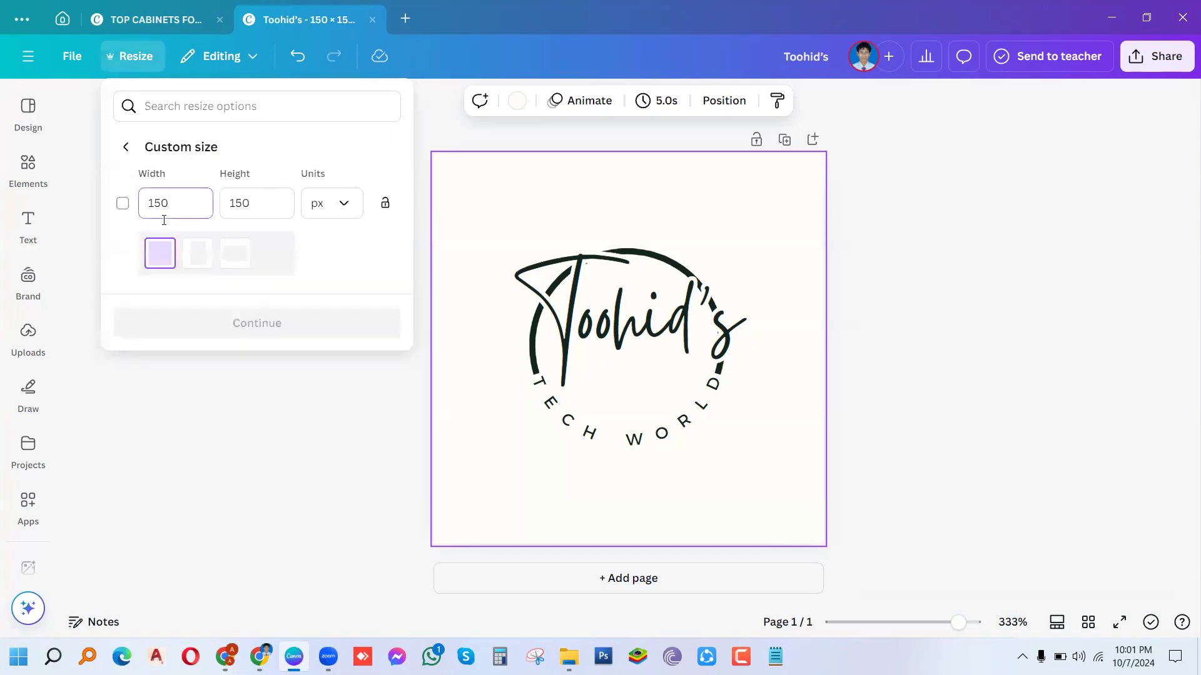
pyautogui.press('BackSpace')
pyautogui.press('BackSpace')
pyautogui.press('BackSpace')
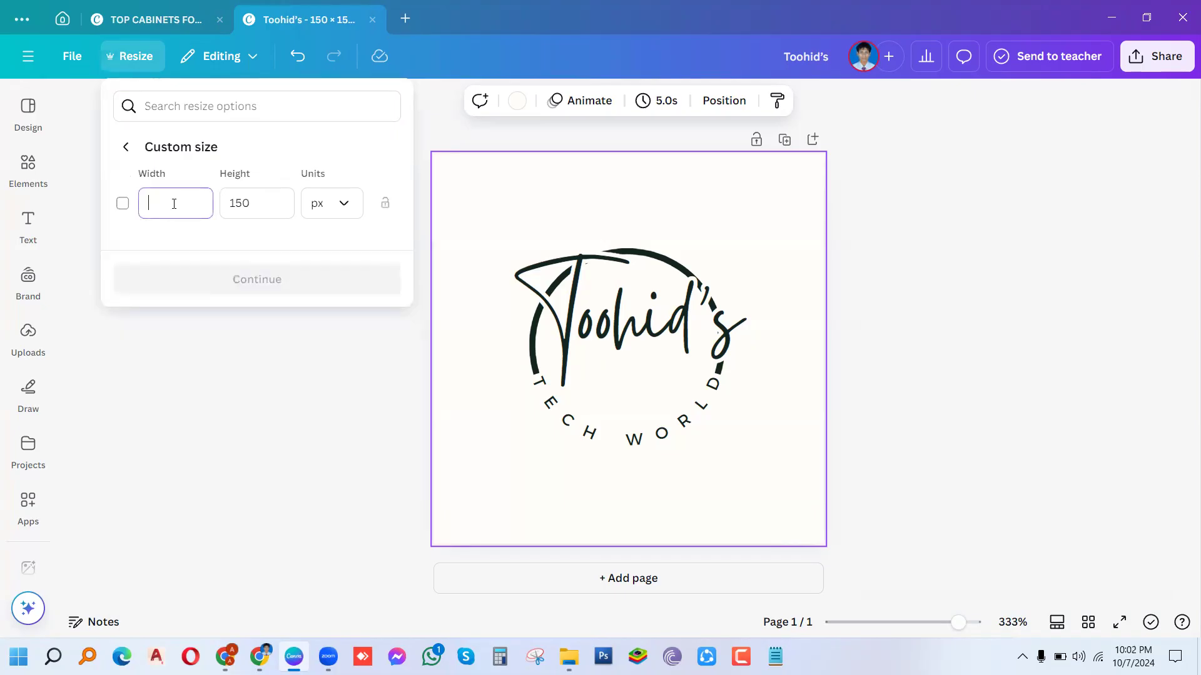
pyautogui.write('98')
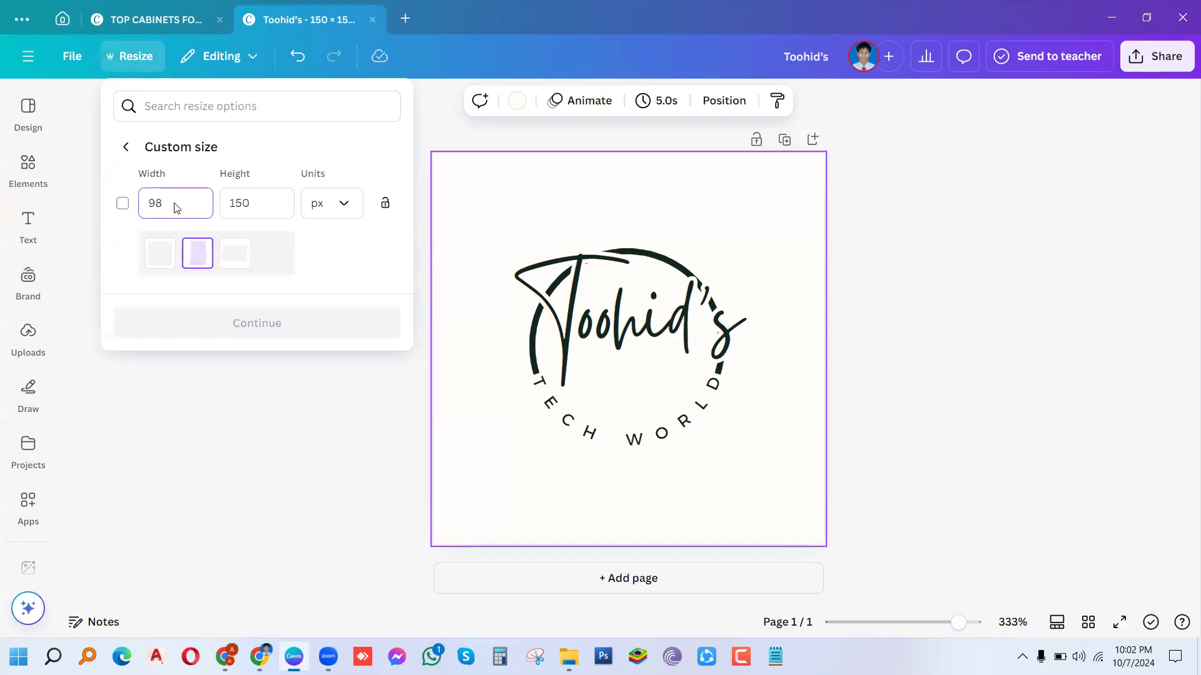
# Step: Set the height to 98 px, select the 98 × 98 size, and continue to the preview
pyautogui.click(268, 206)
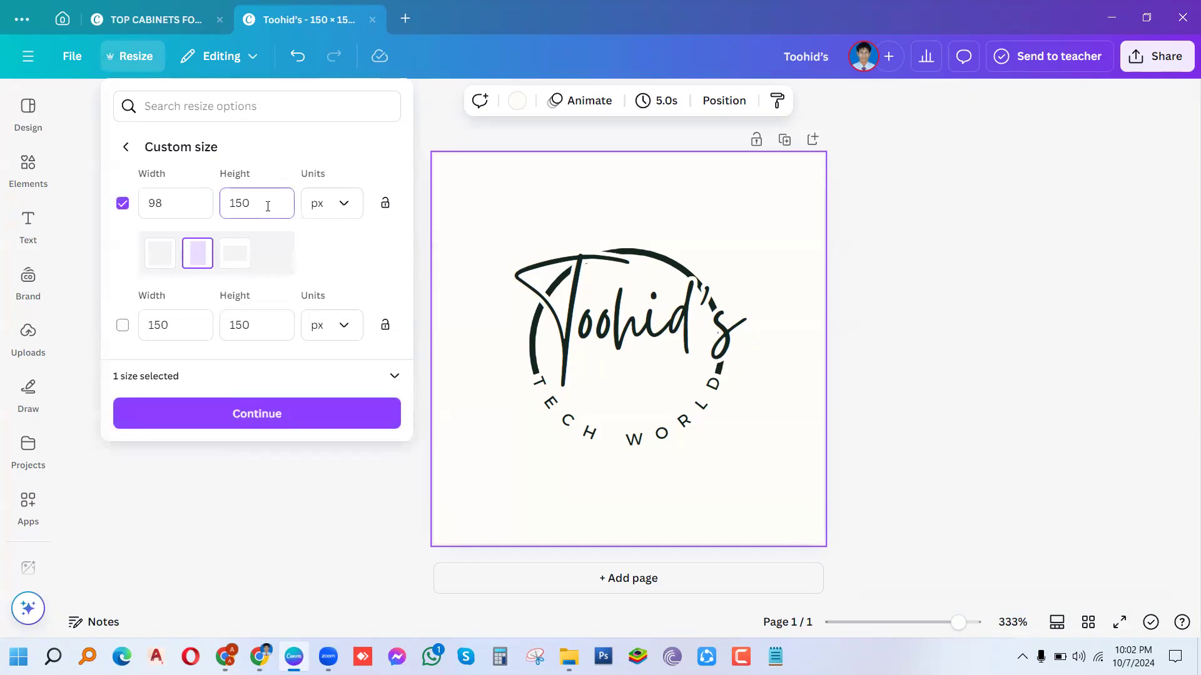
pyautogui.press('BackSpace')
pyautogui.press('BackSpace')
pyautogui.press('BackSpace')
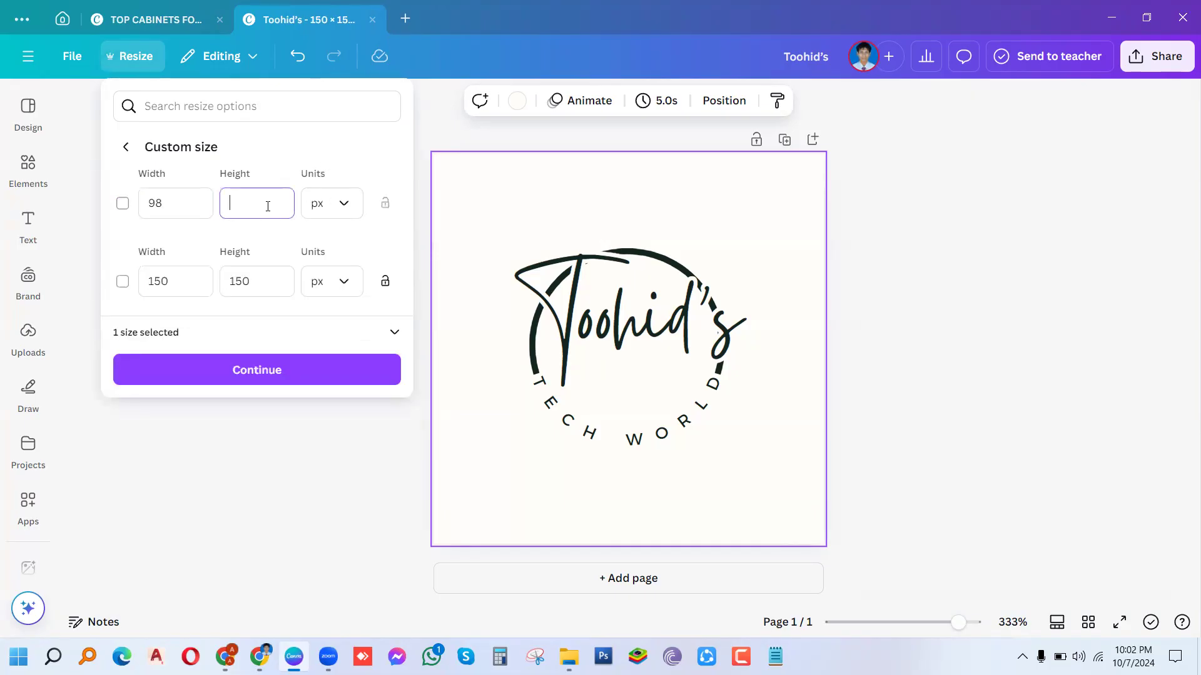
pyautogui.write('98')
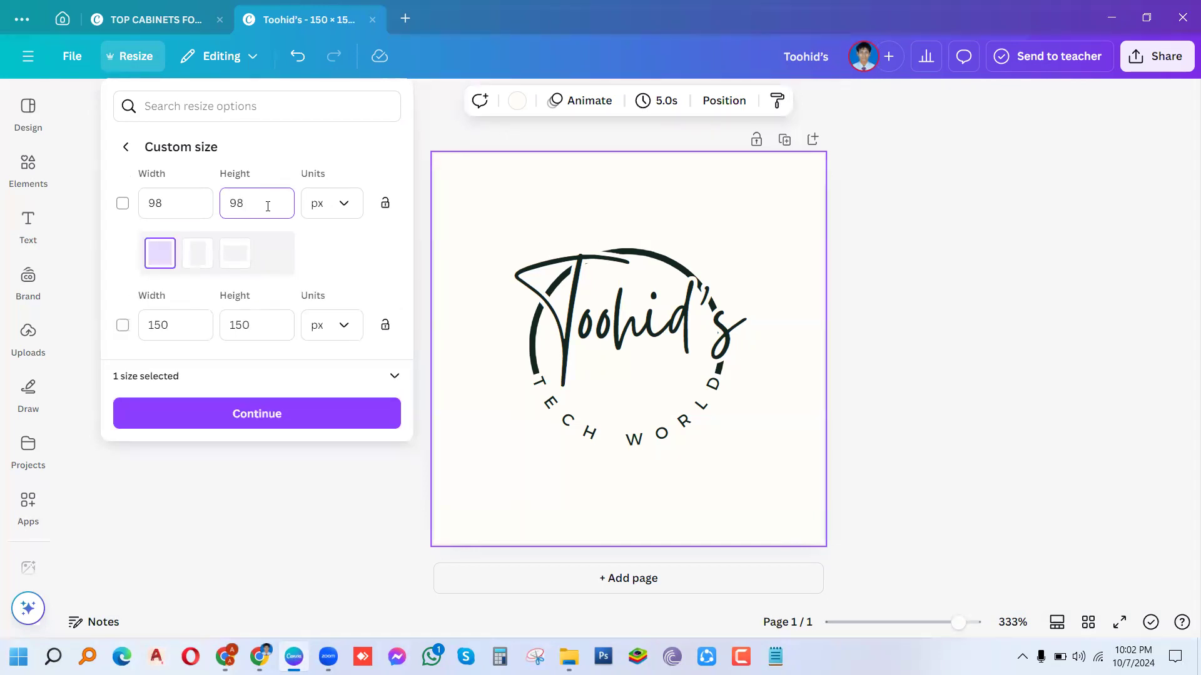
pyautogui.click(119, 205)
pyautogui.click(119, 204)
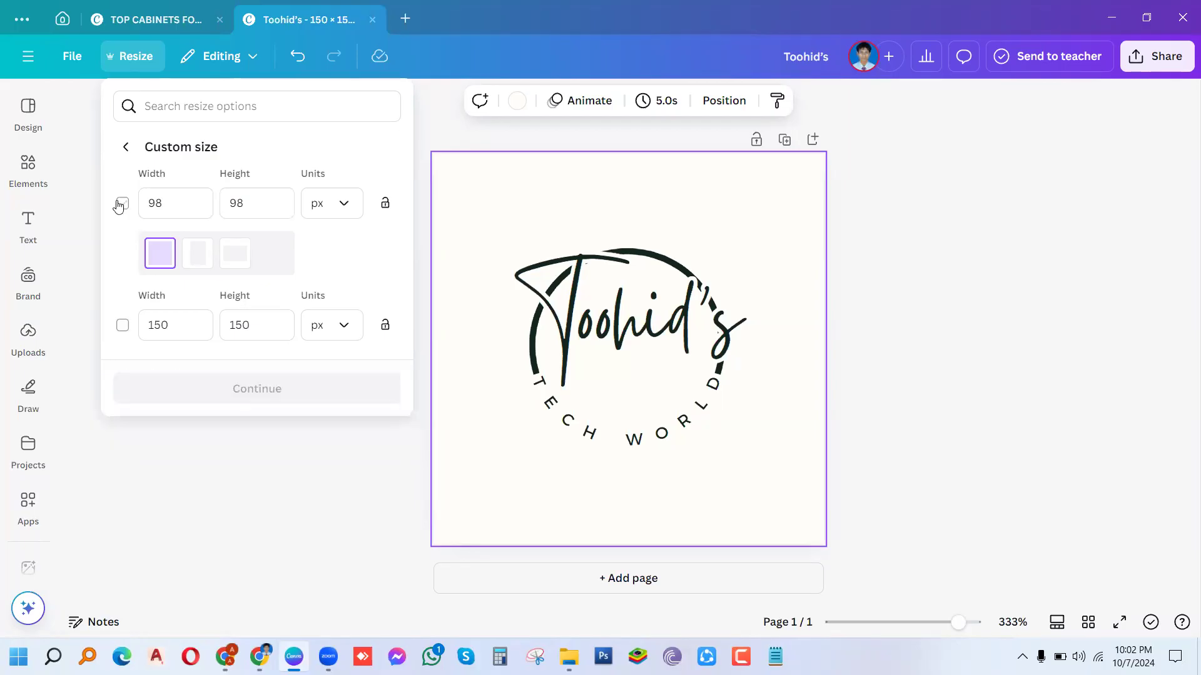
pyautogui.click(122, 203)
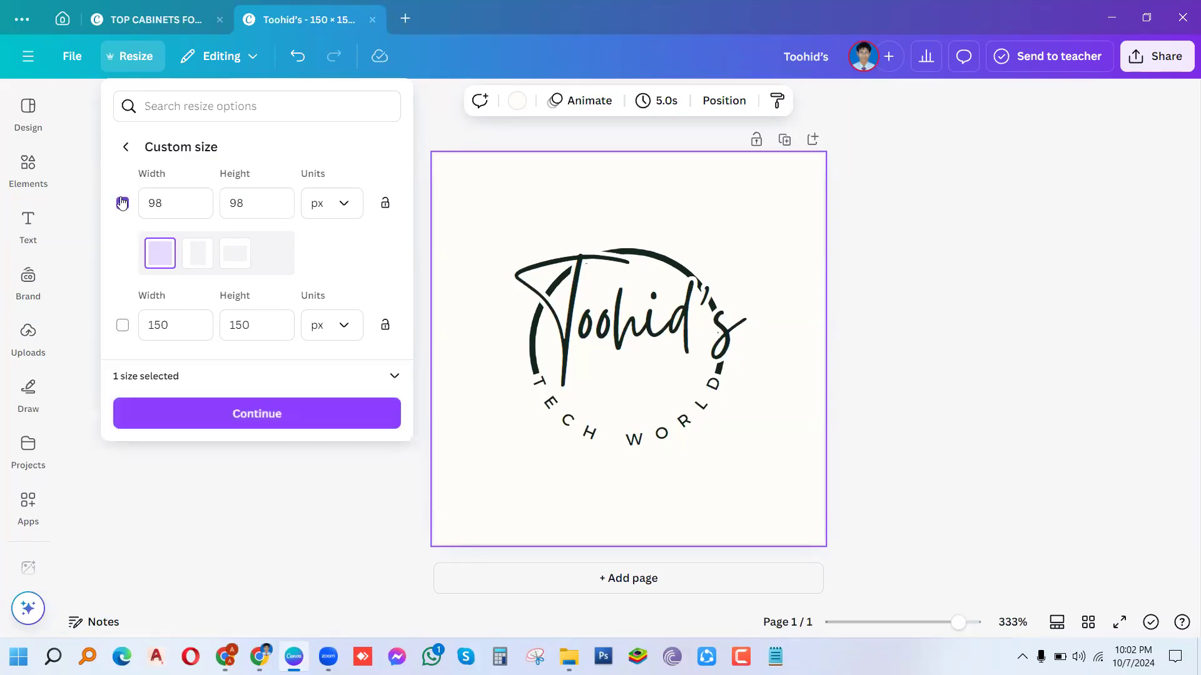
pyautogui.click(243, 416)
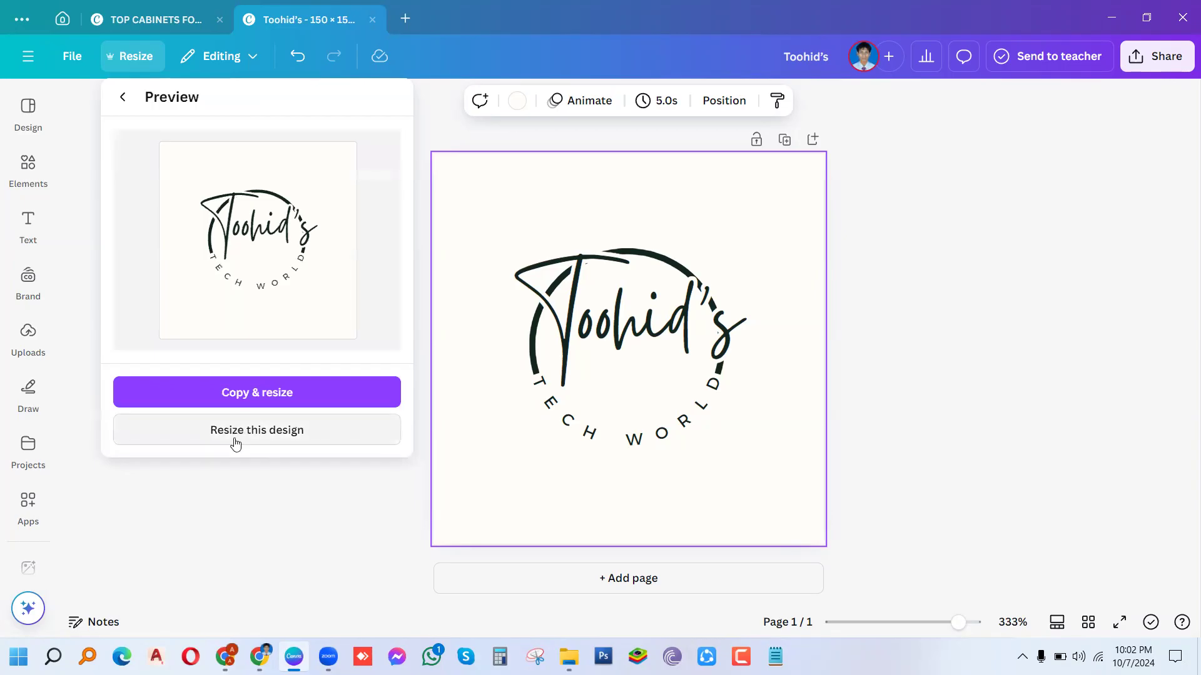
# Step: Resize the design itself to 98 × 98 px, give its page a solid yellow background, then return to YouTube Studio
pyautogui.click(238, 436)
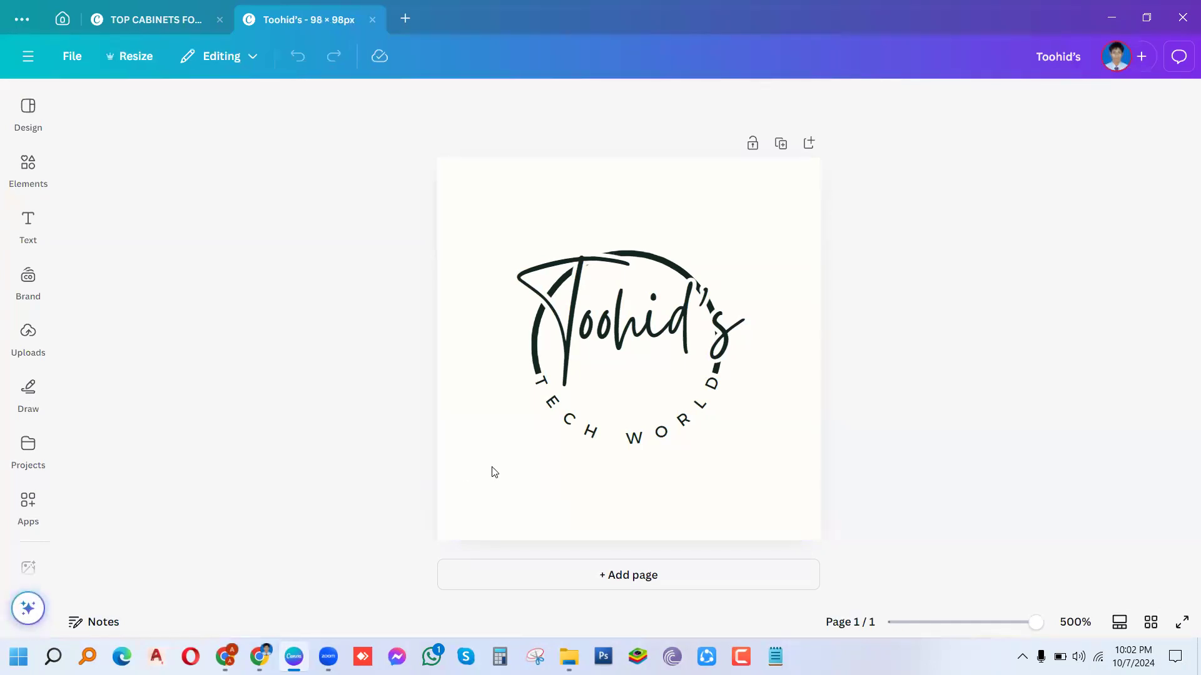
pyautogui.click(504, 490)
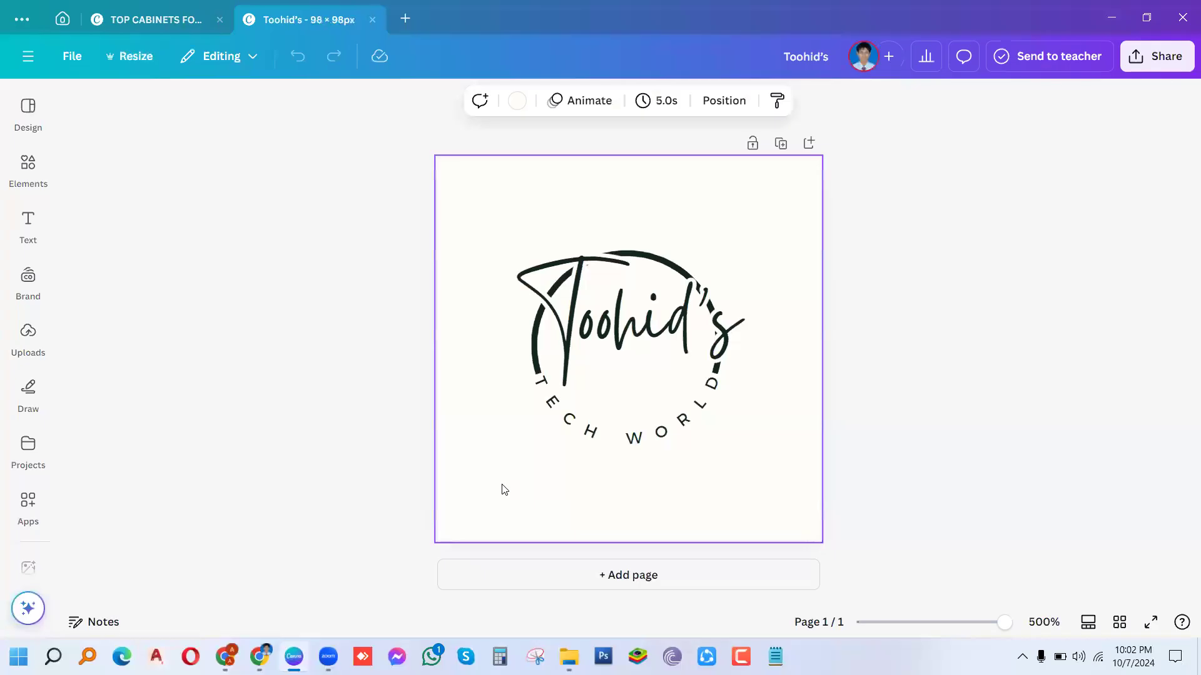
pyautogui.click(517, 102)
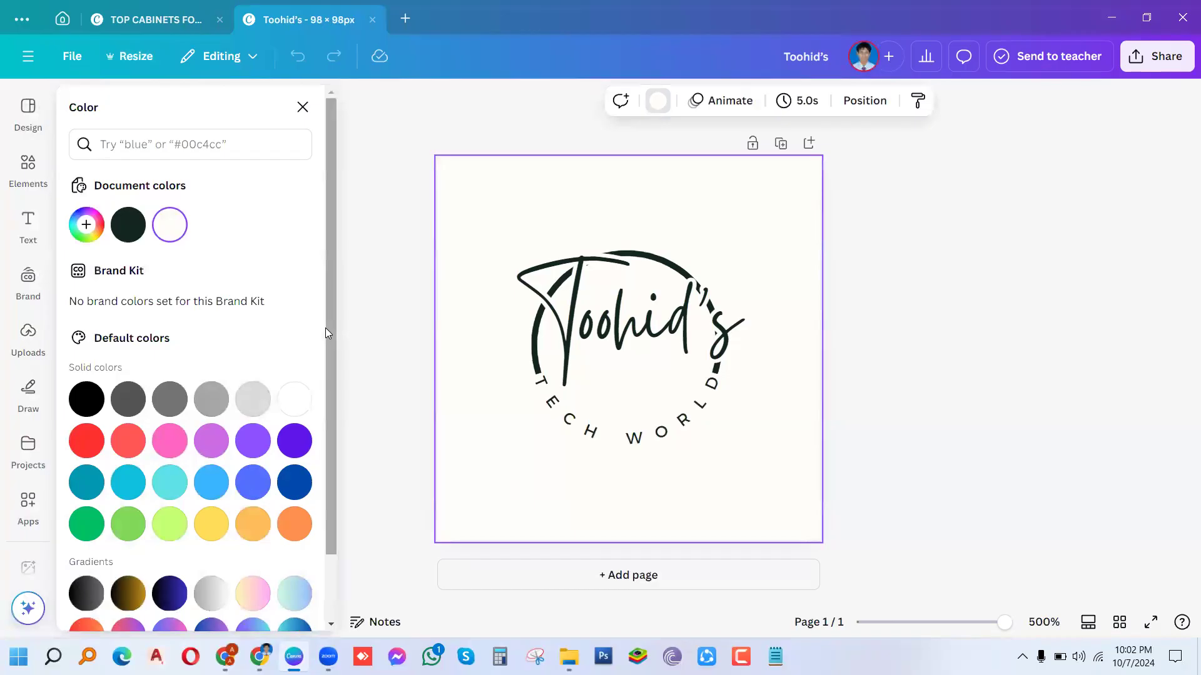
pyautogui.moveTo(325, 329); pyautogui.dragTo(340, 547)
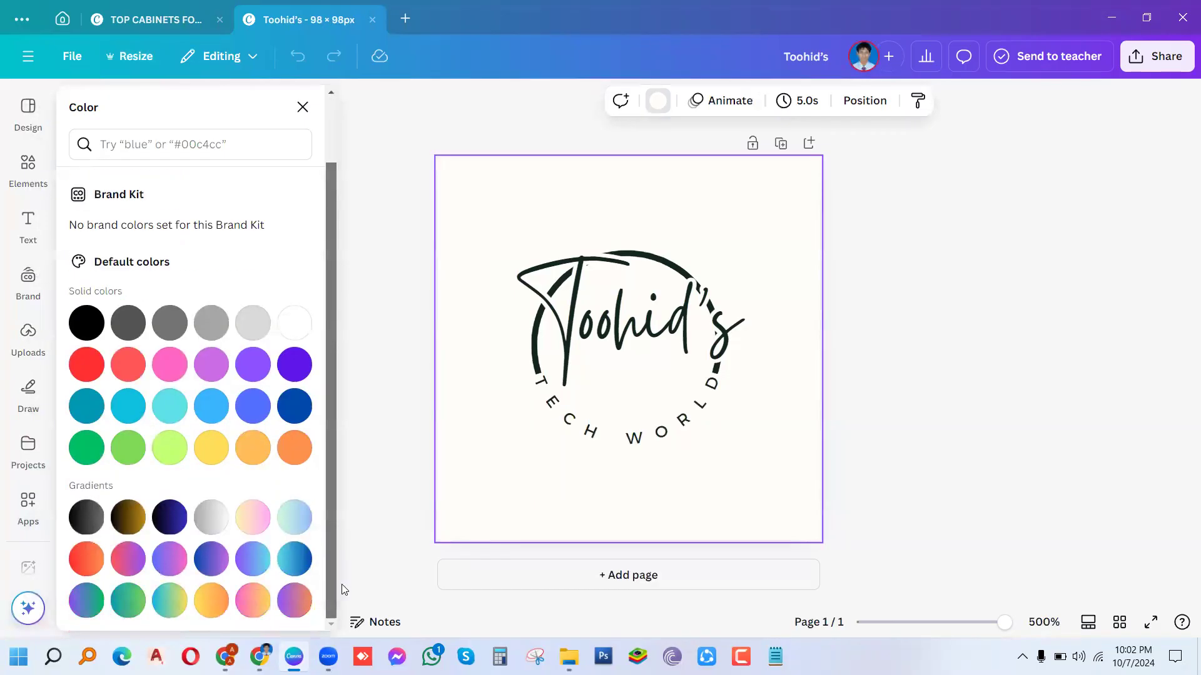
pyautogui.click(210, 609)
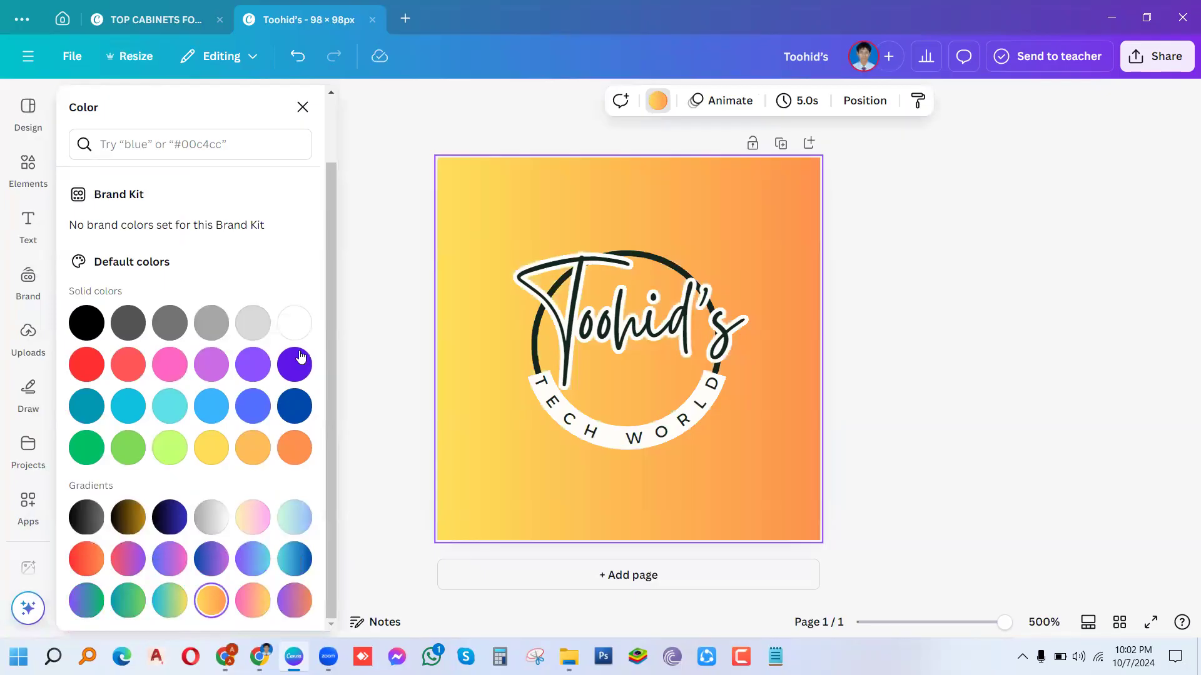
pyautogui.click(253, 447)
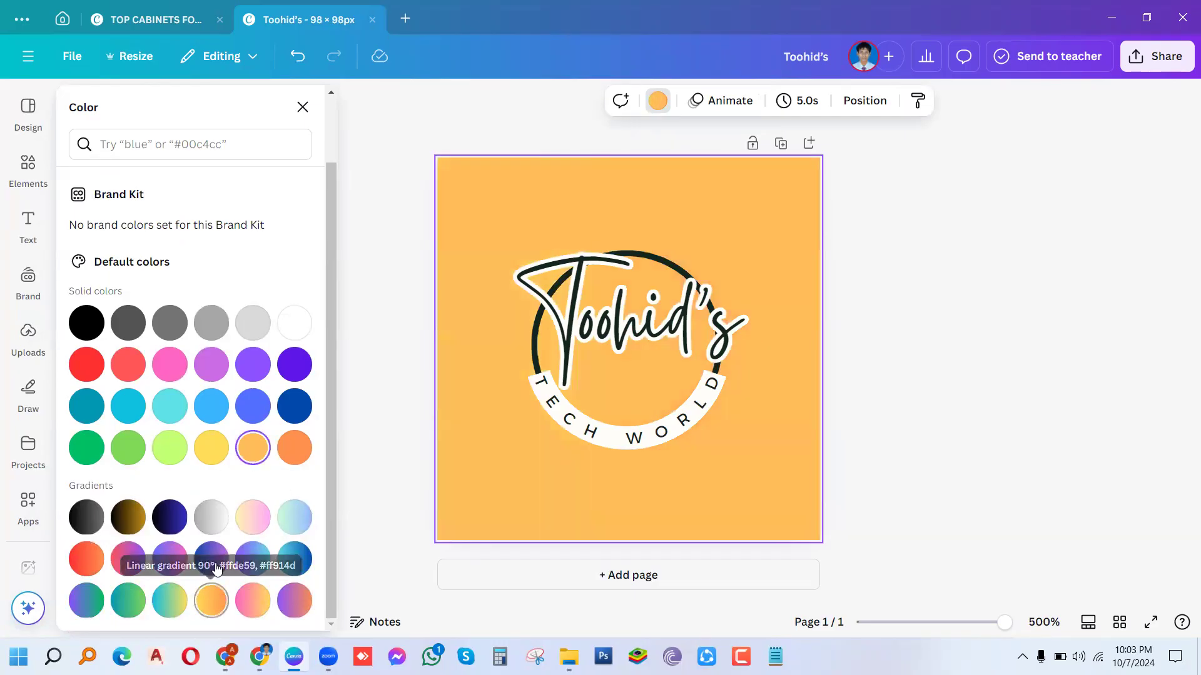
pyautogui.click(212, 463)
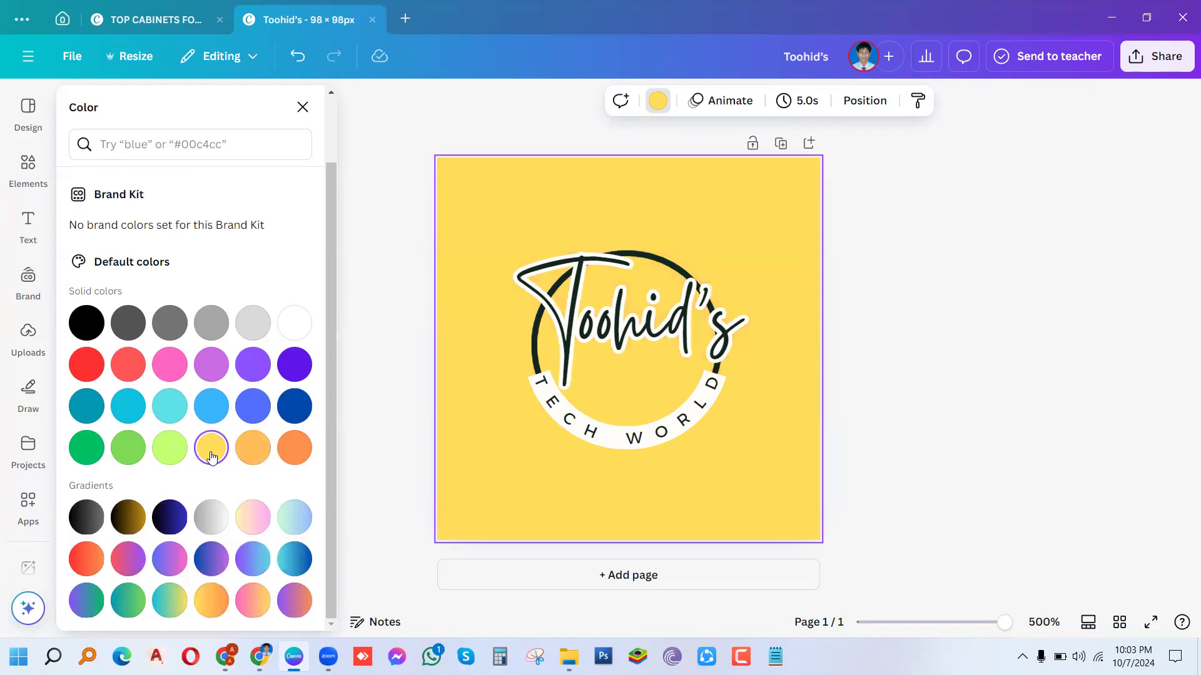
pyautogui.moveTo(253, 657)
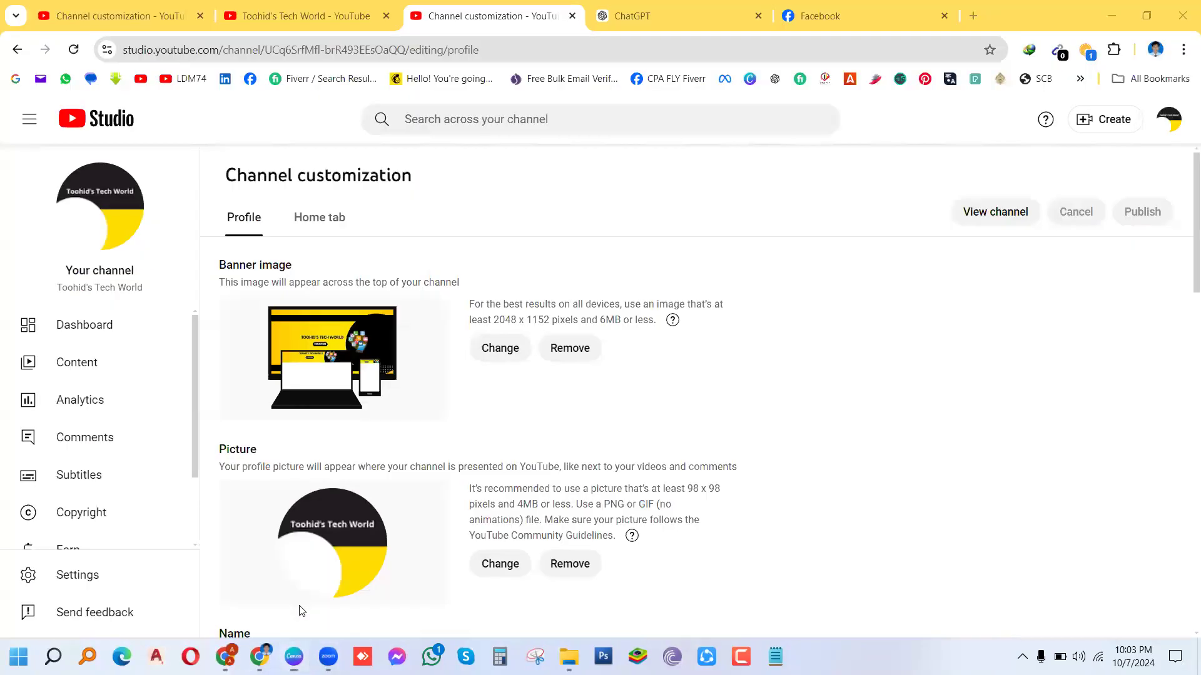
pyautogui.click(300, 611)
# Step: Check the Channel customization tab and live channel page, then return to the Canva logo design
pyautogui.click(115, 16)
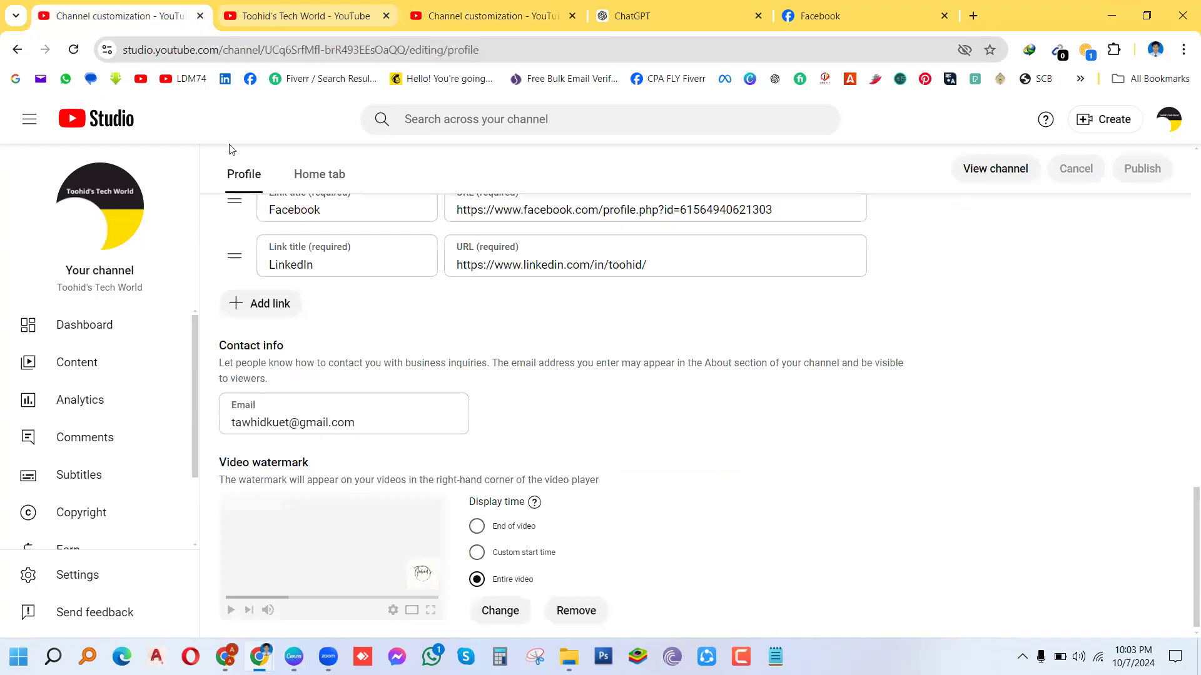
pyautogui.click(266, 19)
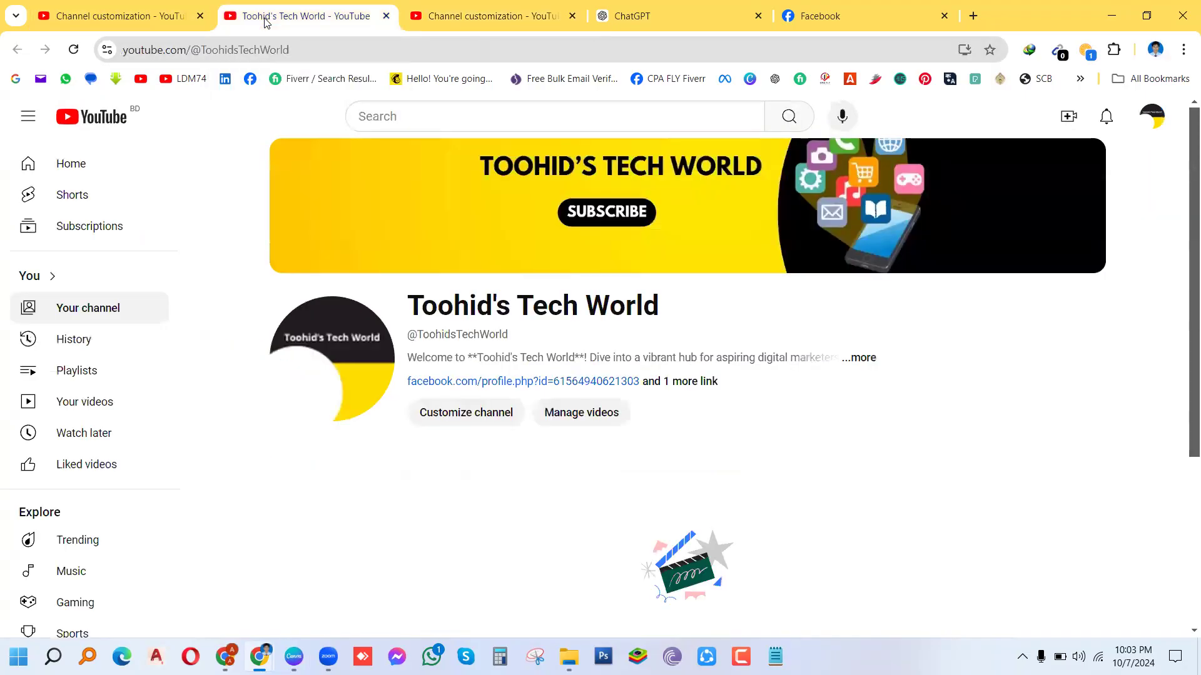
pyautogui.moveTo(676, 223)
pyautogui.moveTo(313, 655)
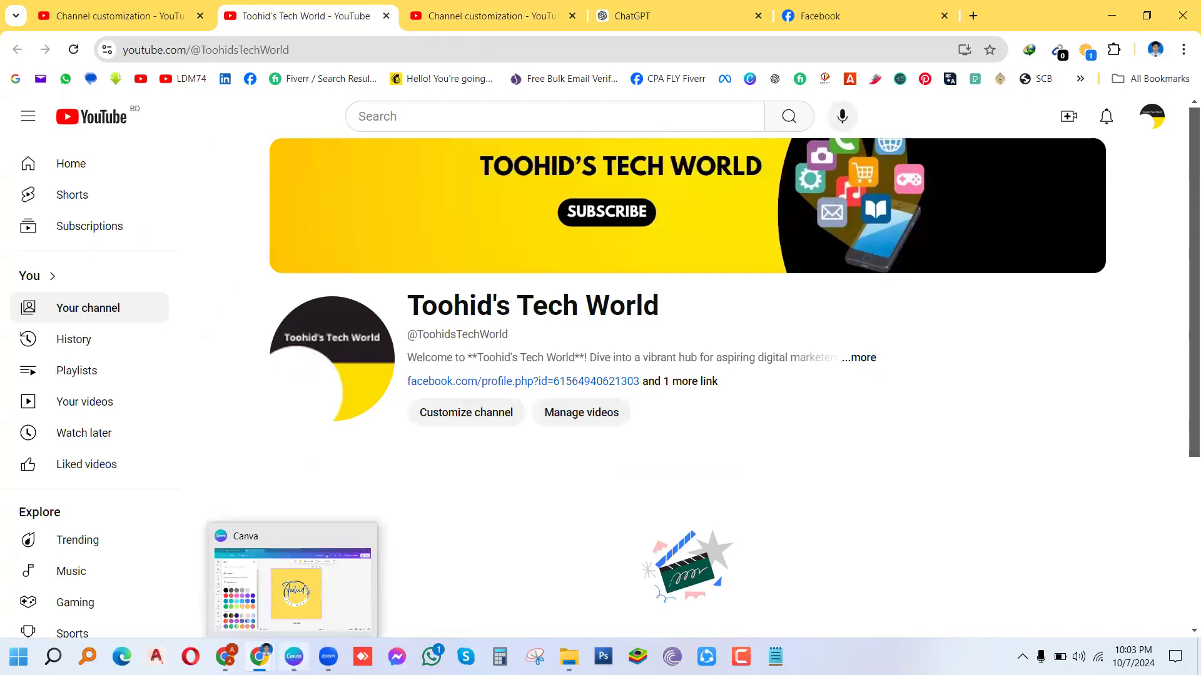
pyautogui.click(293, 656)
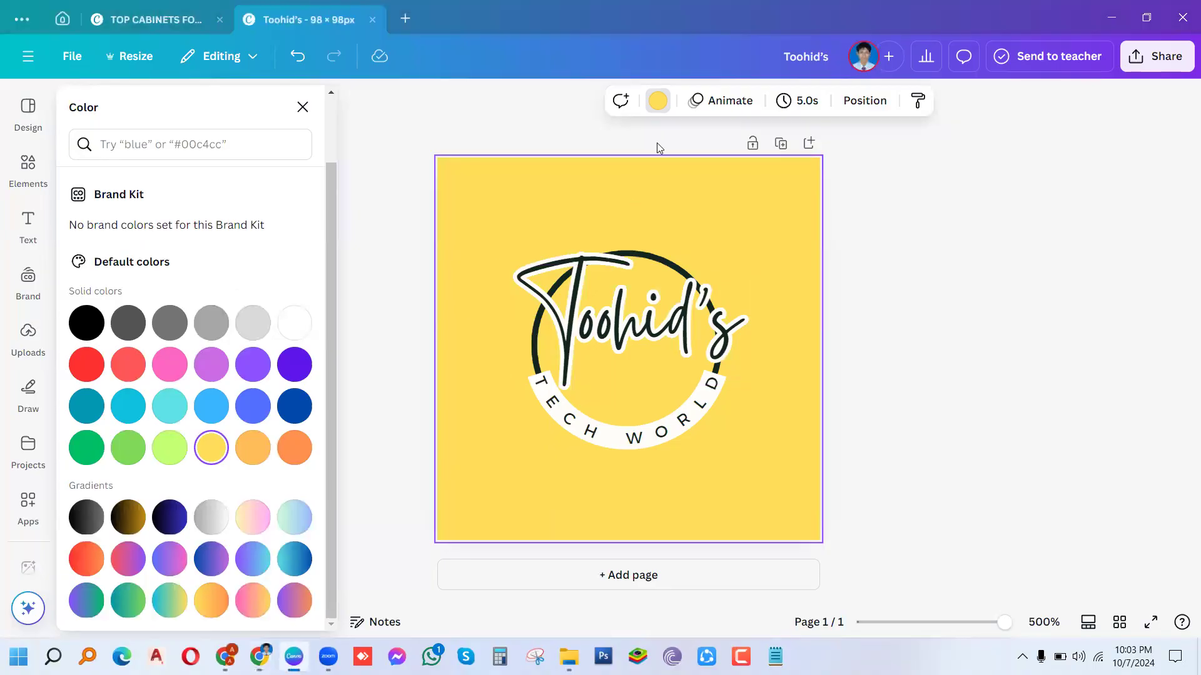
# Step: Replace the #FFDE59 background with a custom deeper yellow, #F2D24F
pyautogui.click(658, 100)
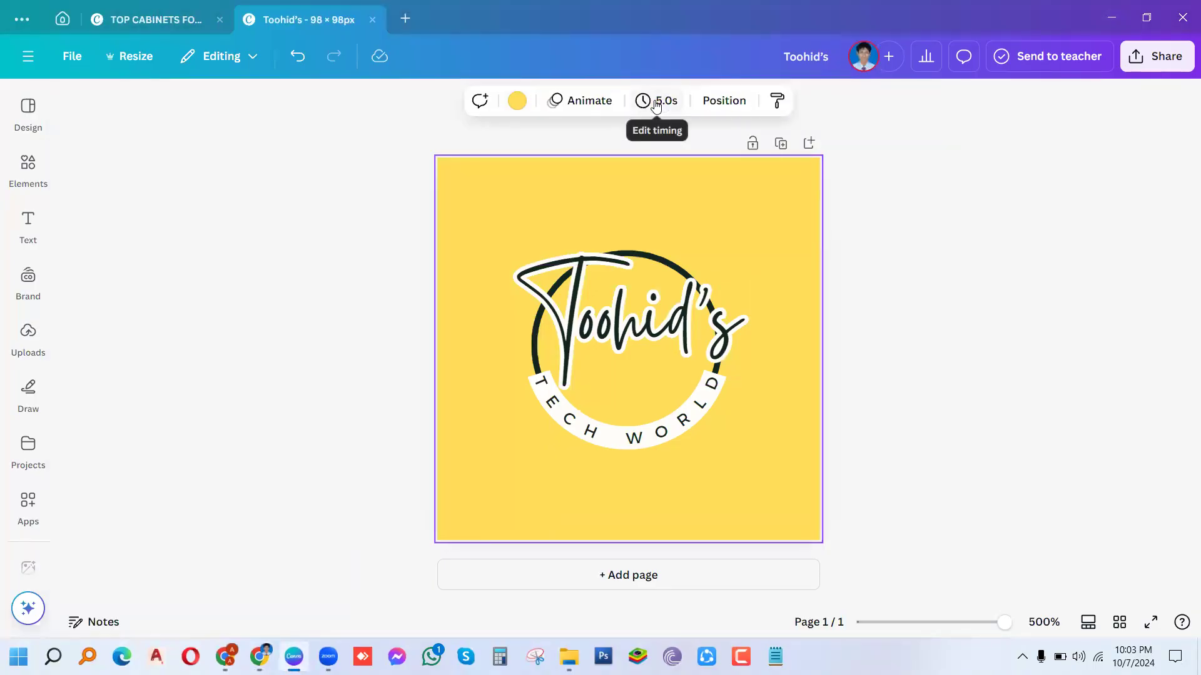
pyautogui.click(515, 103)
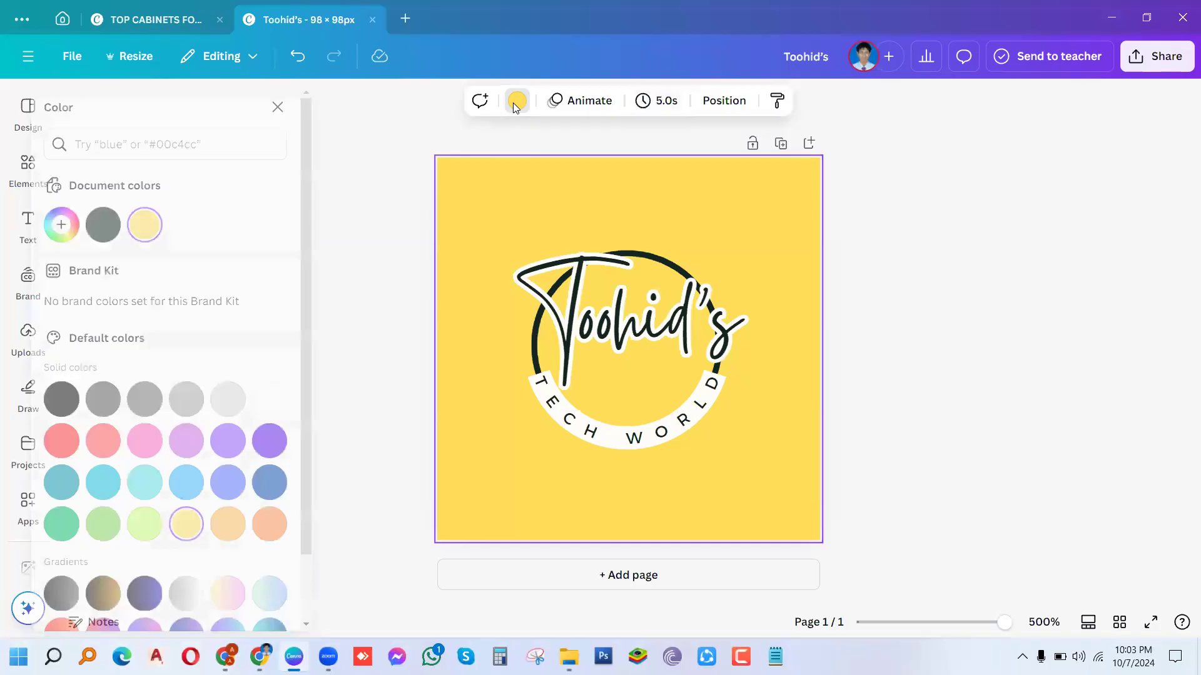
pyautogui.click(87, 225)
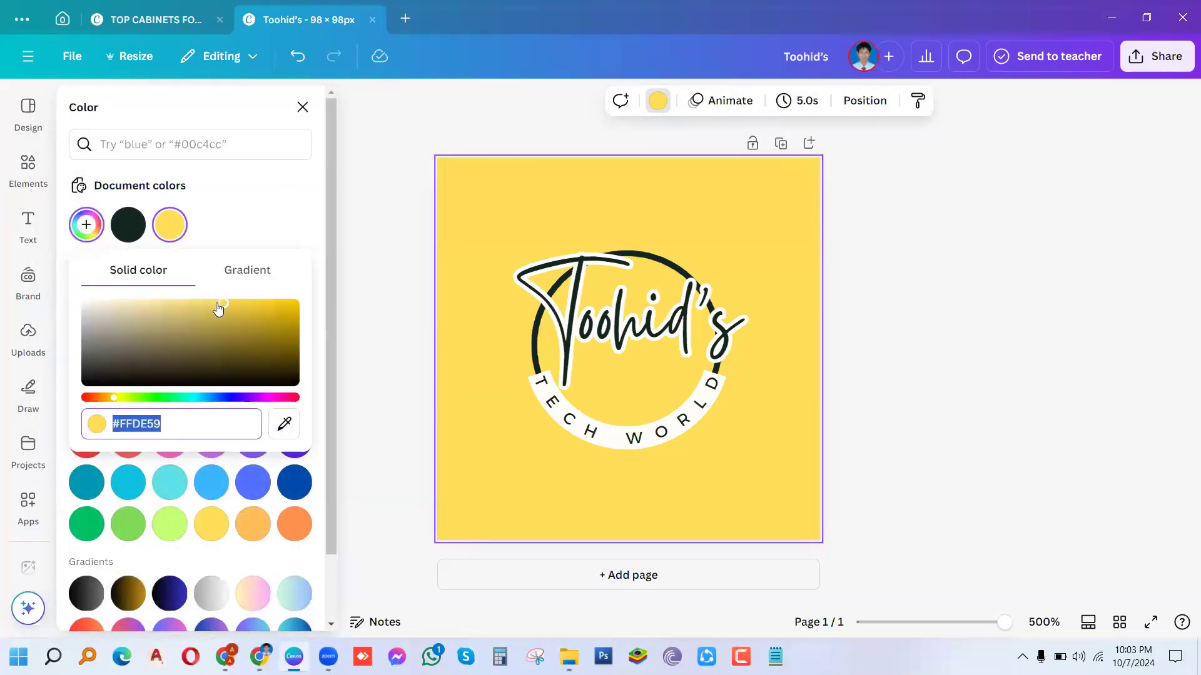
pyautogui.moveTo(224, 303); pyautogui.dragTo(241, 306)
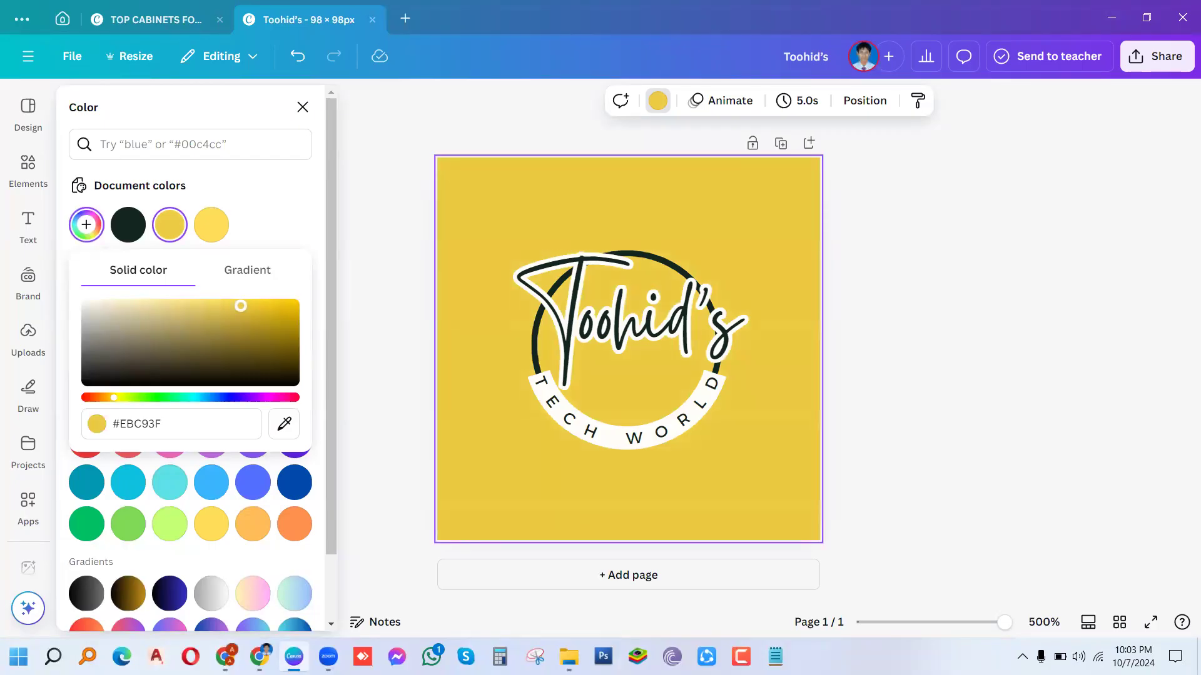
pyautogui.moveTo(240, 306)
pyautogui.mouseDown()
pyautogui.moveTo(252, 319)
pyautogui.moveTo(249, 308)
pyautogui.moveTo(216, 312)
pyautogui.moveTo(226, 305)
pyautogui.mouseUp()
pyautogui.click(217, 224)
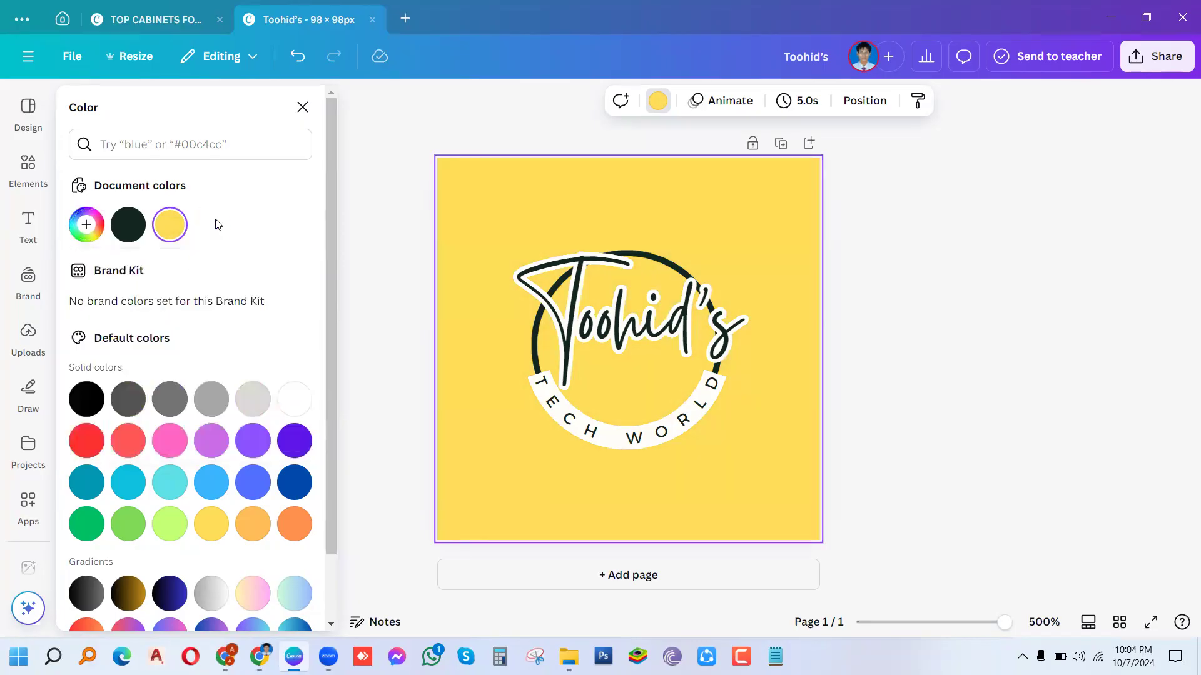
pyautogui.click(83, 232)
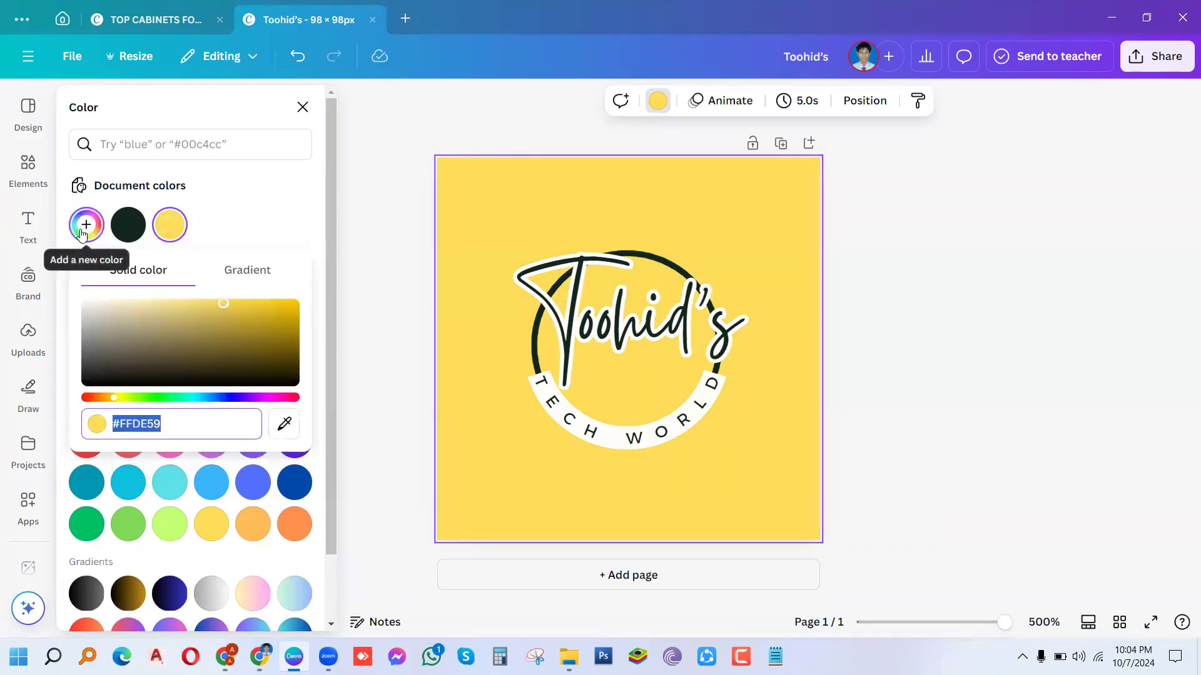
pyautogui.click(224, 306)
pyautogui.moveTo(224, 306); pyautogui.dragTo(228, 303)
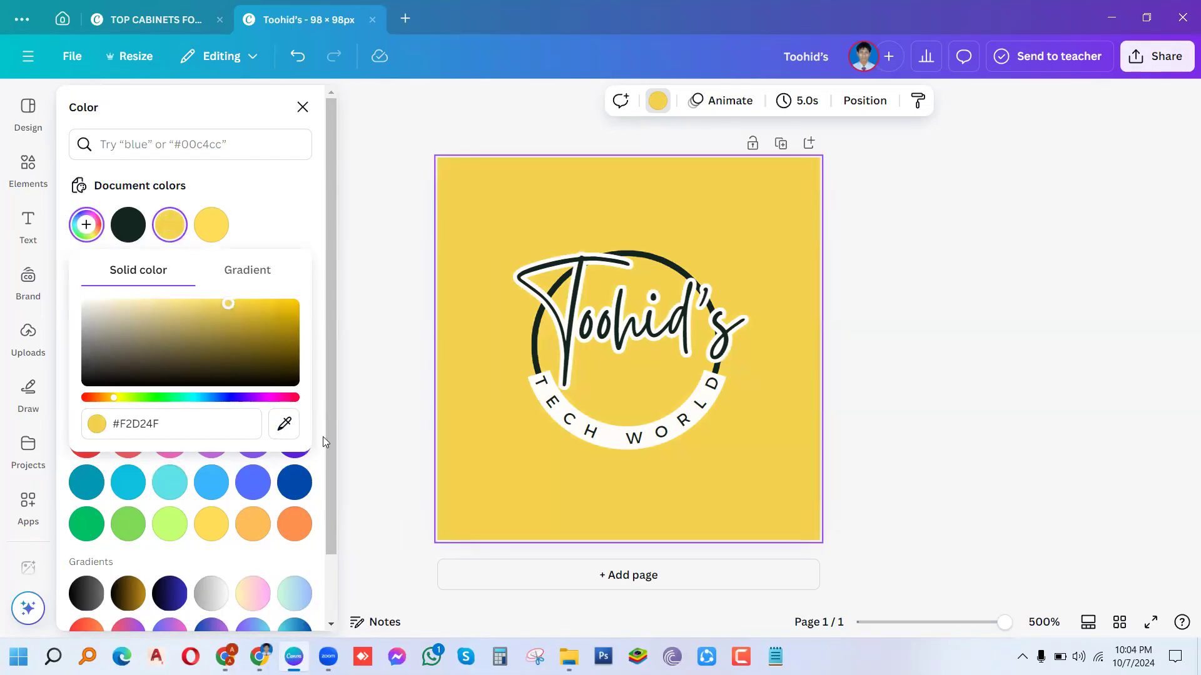
pyautogui.moveTo(332, 434); pyautogui.dragTo(304, 639)
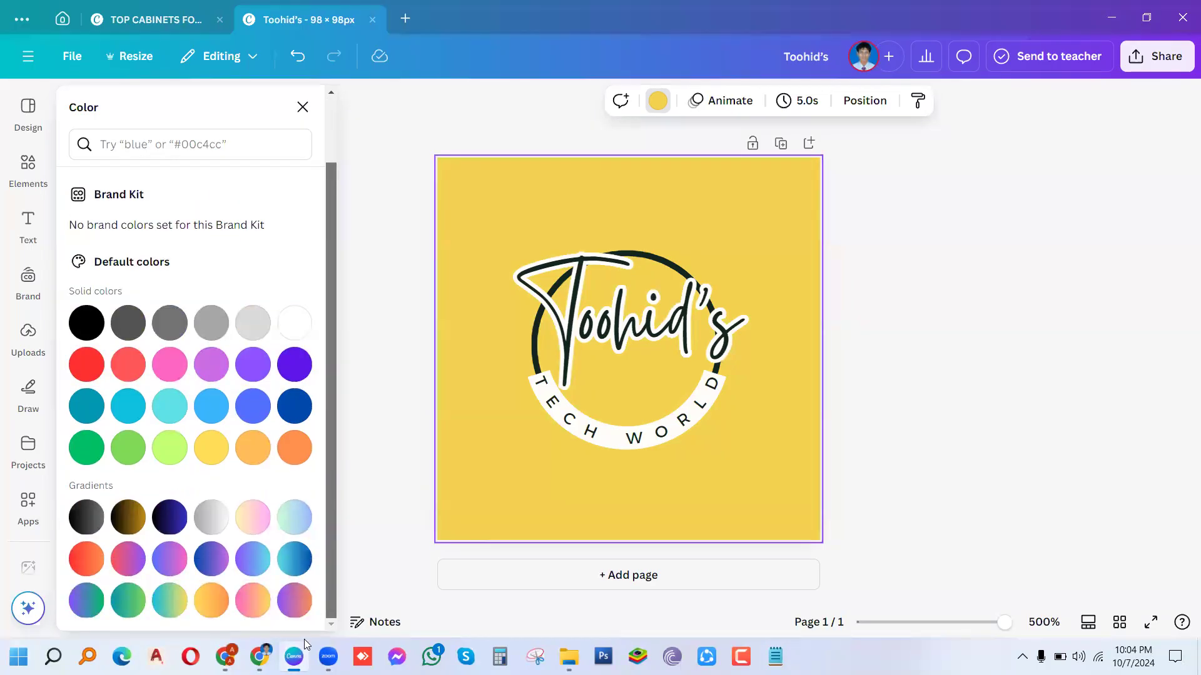
# Step: Download the logo as a 98 × 98 PNG into the Downloads folder
pyautogui.moveTo(303, 651)
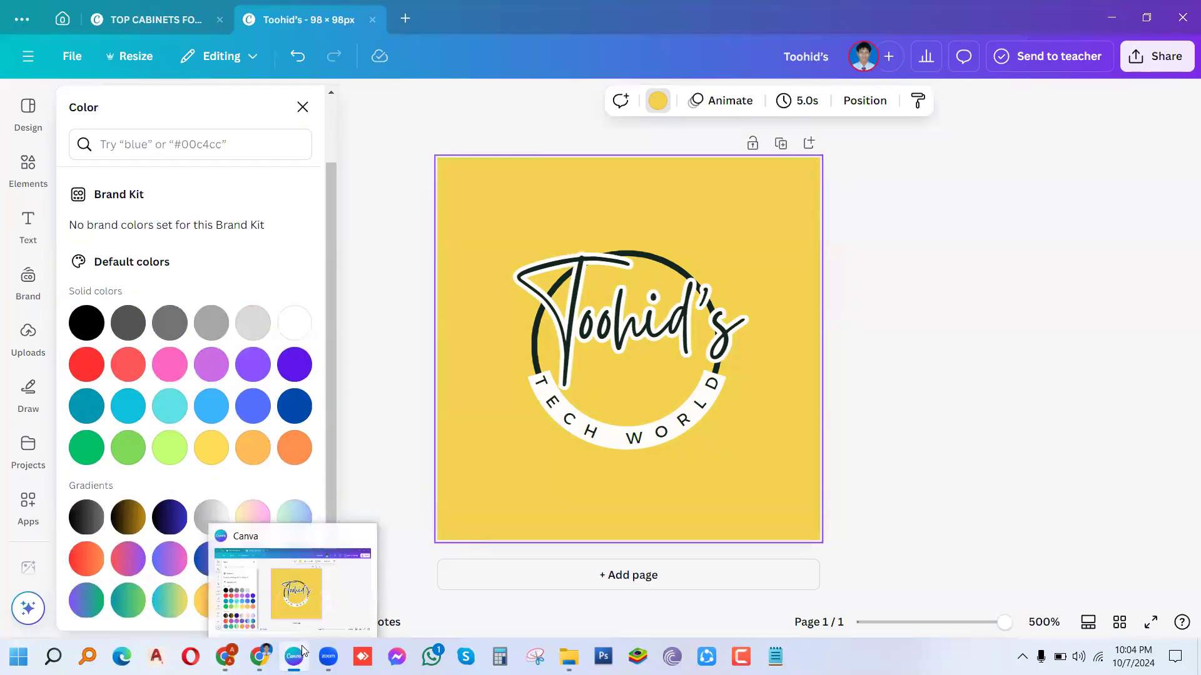
pyautogui.click(1140, 68)
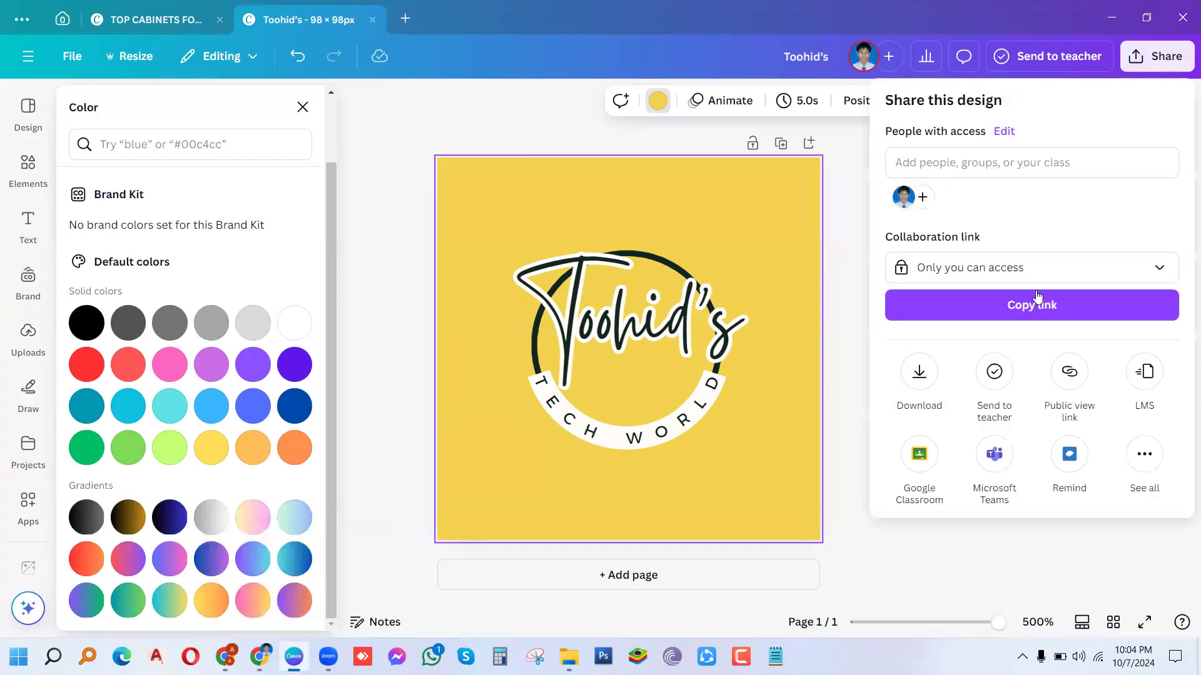
pyautogui.click(923, 380)
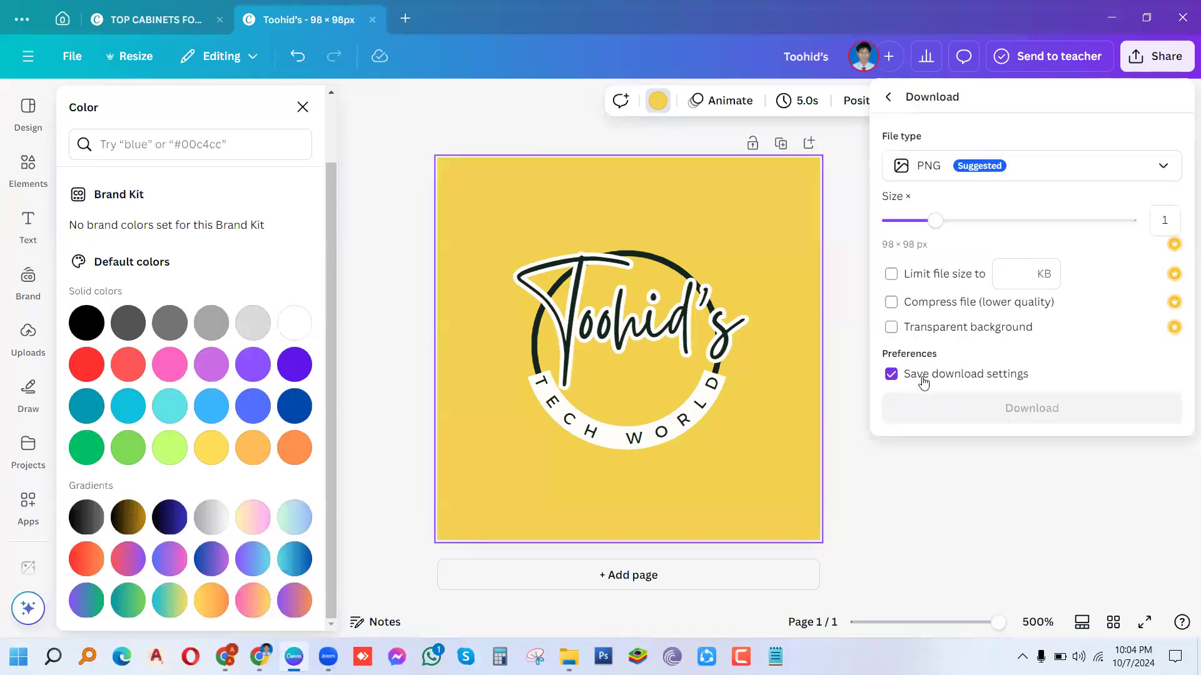
pyautogui.click(962, 406)
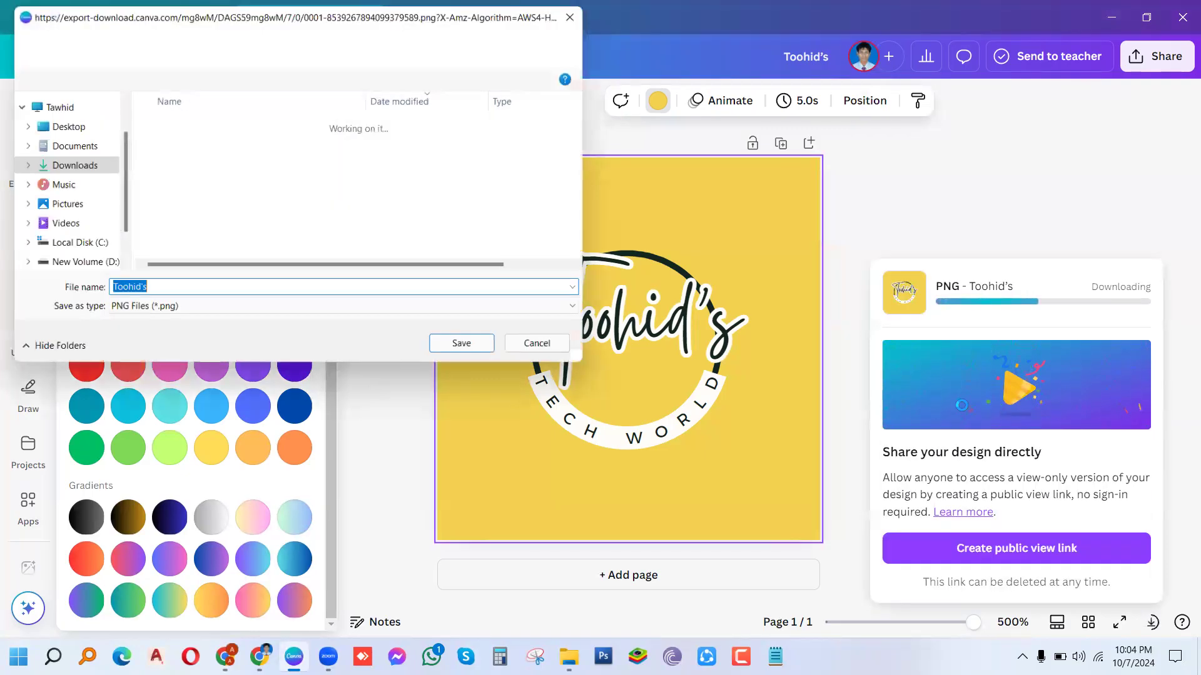
pyautogui.click(468, 350)
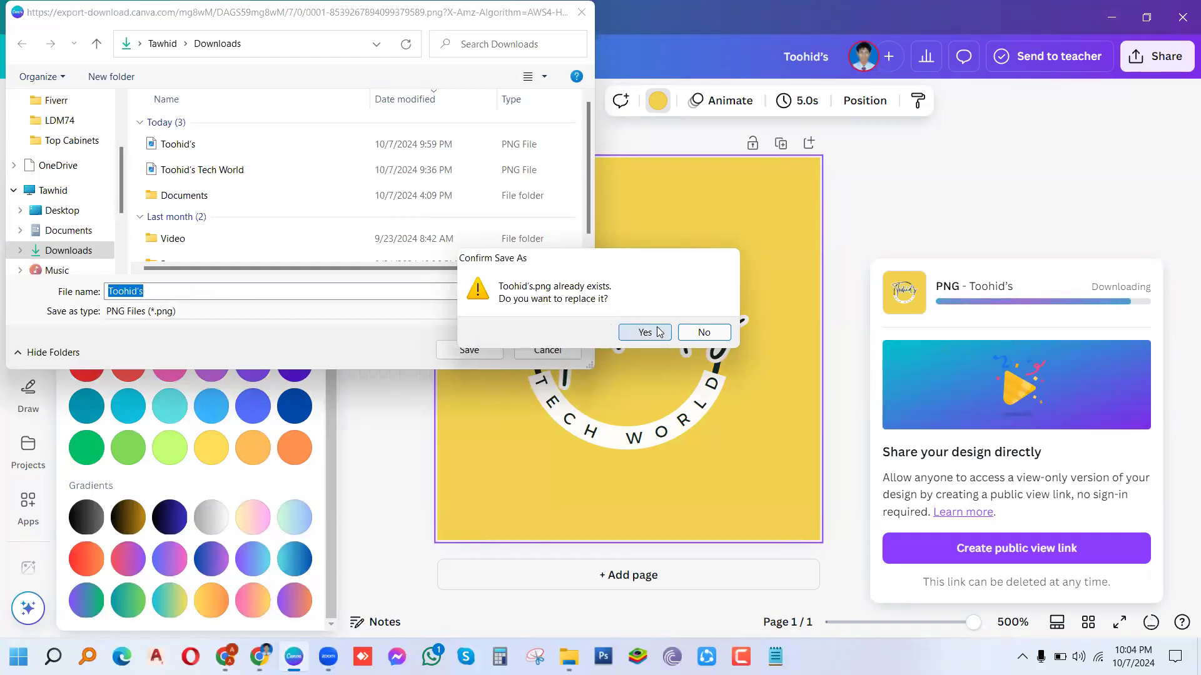
# Step: Keep the old file and save the new PNG as 'sss' instead, then return to YouTube
pyautogui.click(691, 331)
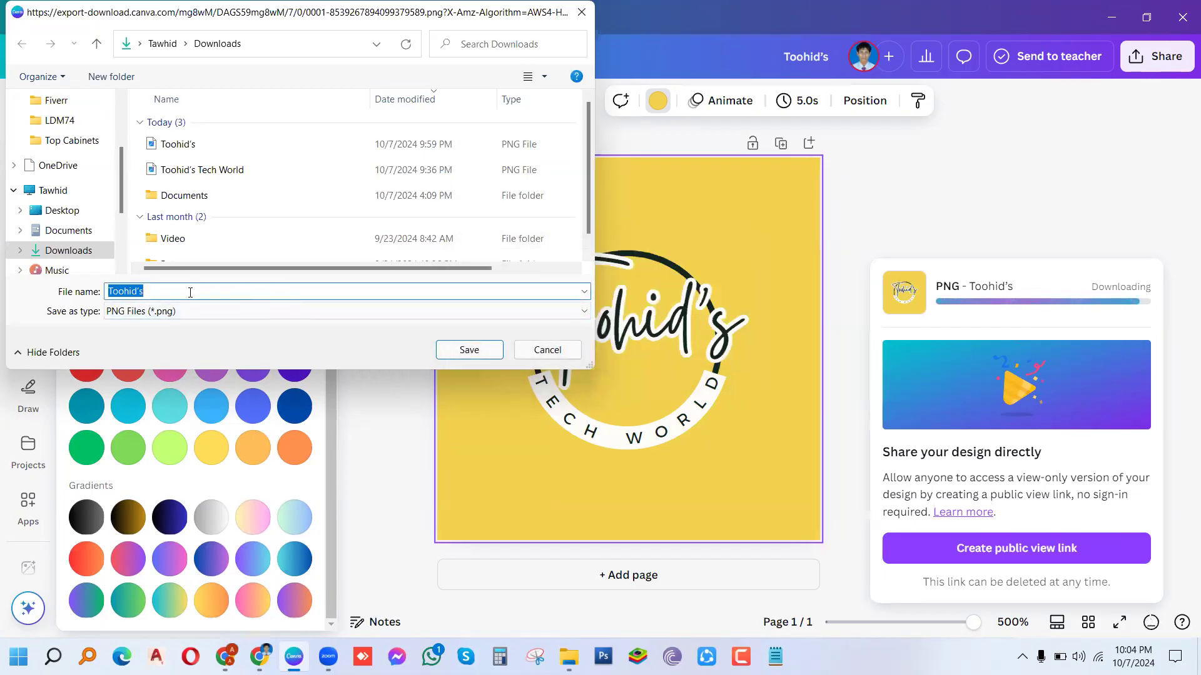
pyautogui.press('BackSpace')
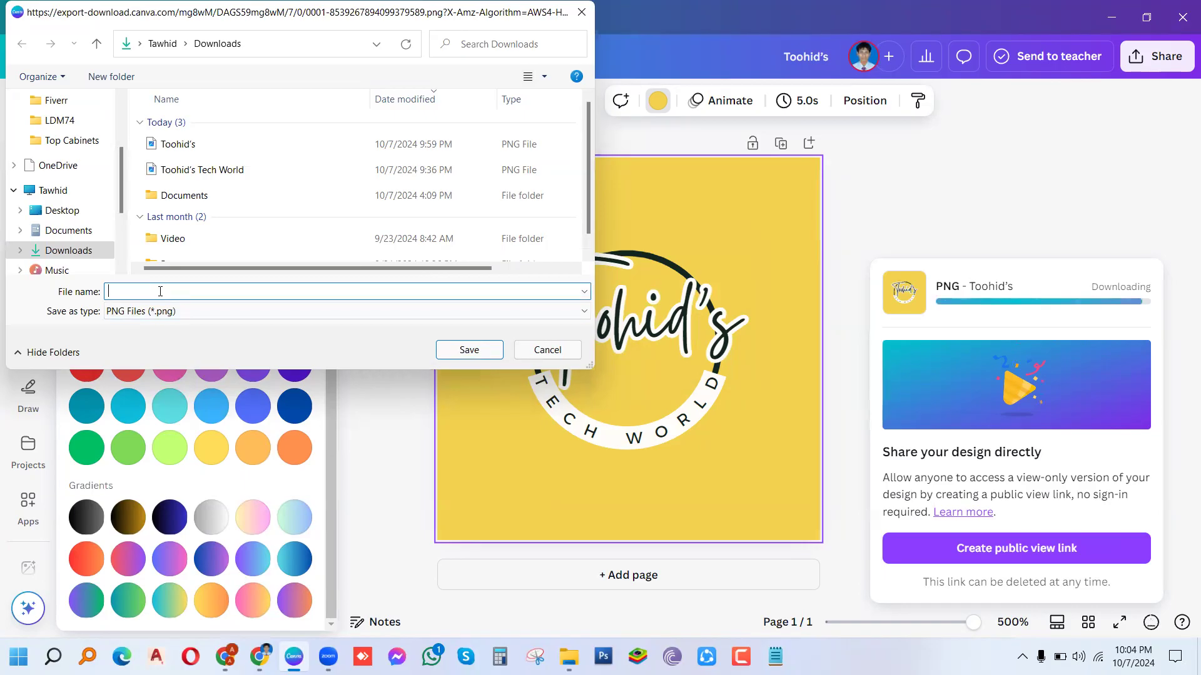
pyautogui.write('sss')
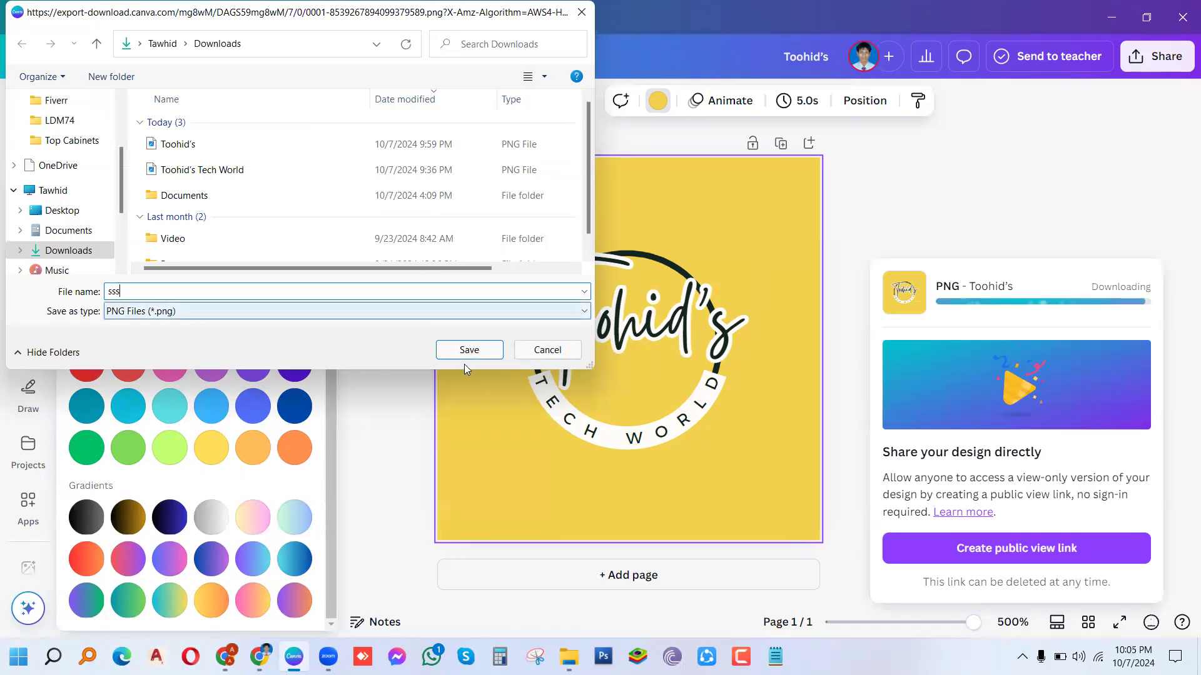
pyautogui.click(475, 353)
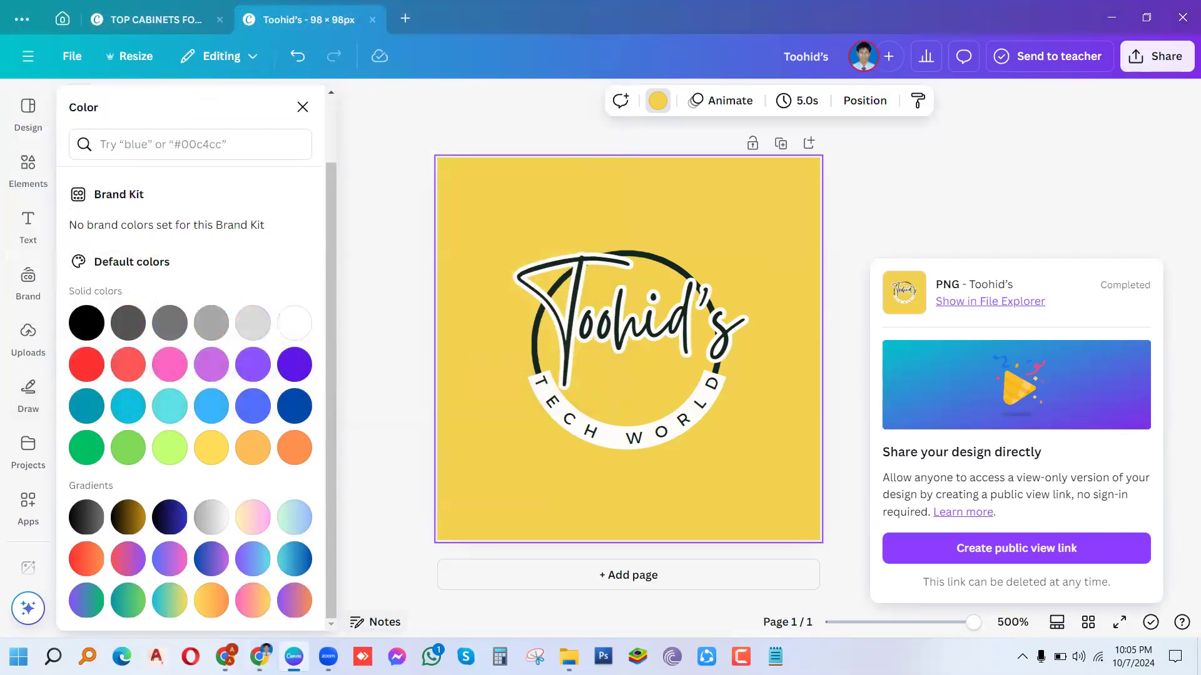
pyautogui.moveTo(259, 657)
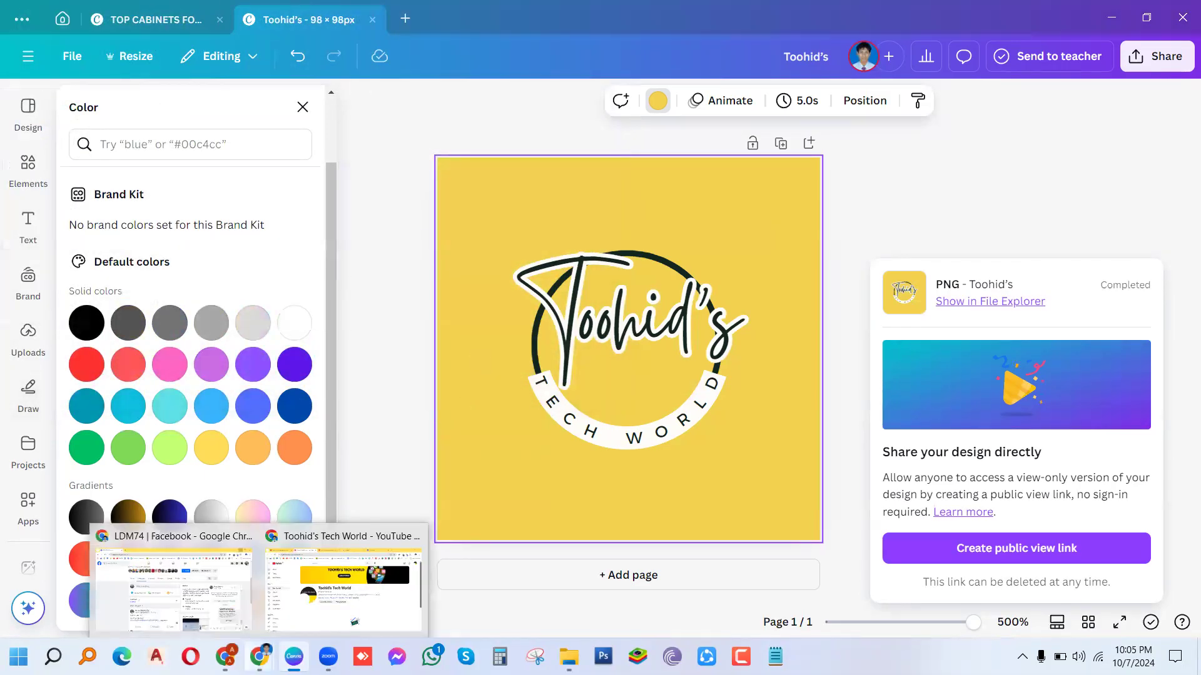
pyautogui.click(332, 604)
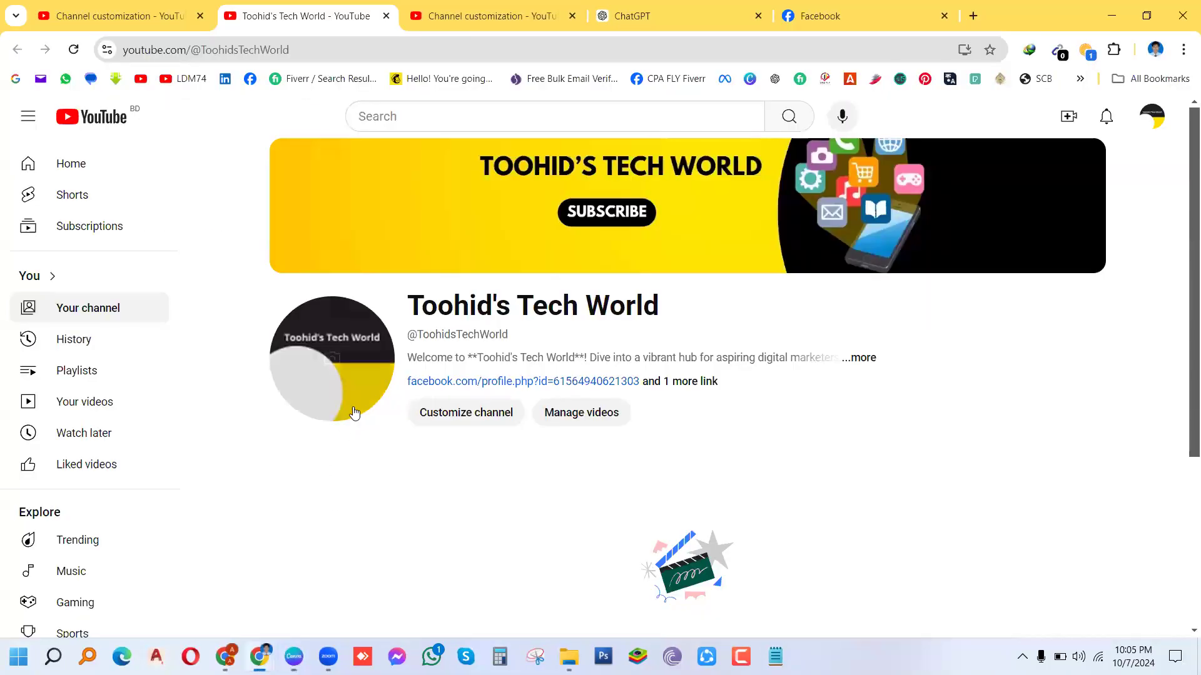
# Step: Upload 'sss' as the new profile picture, publish it, and view the live channel page
pyautogui.click(494, 16)
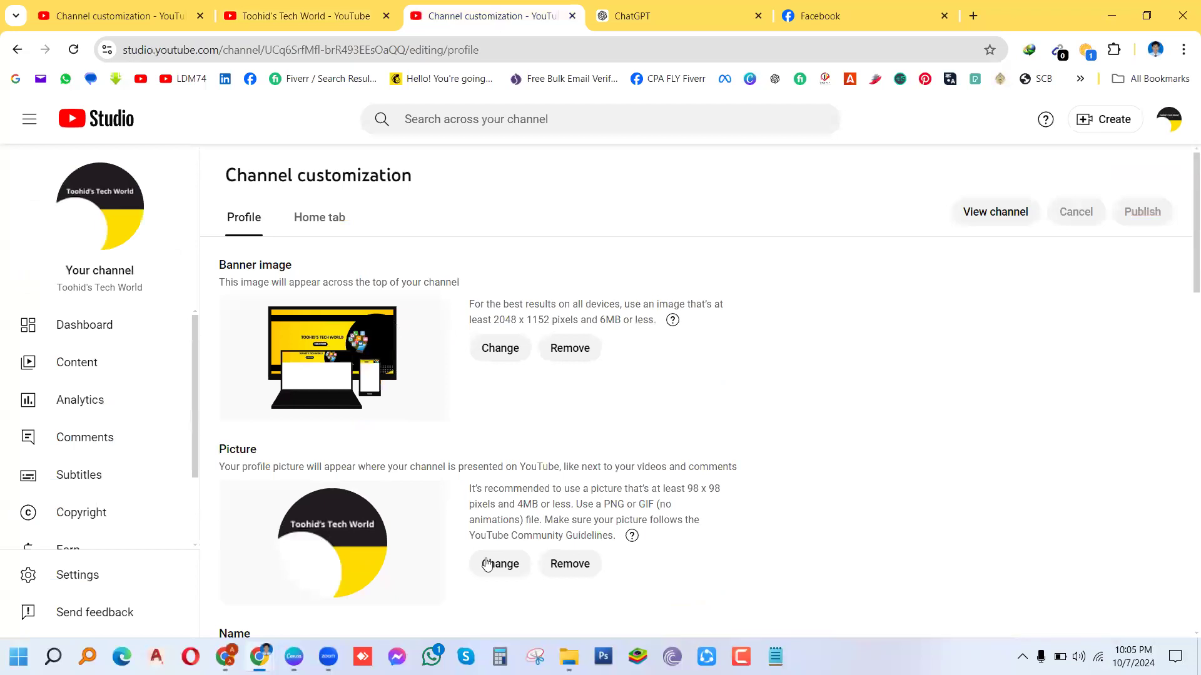
pyautogui.click(499, 573)
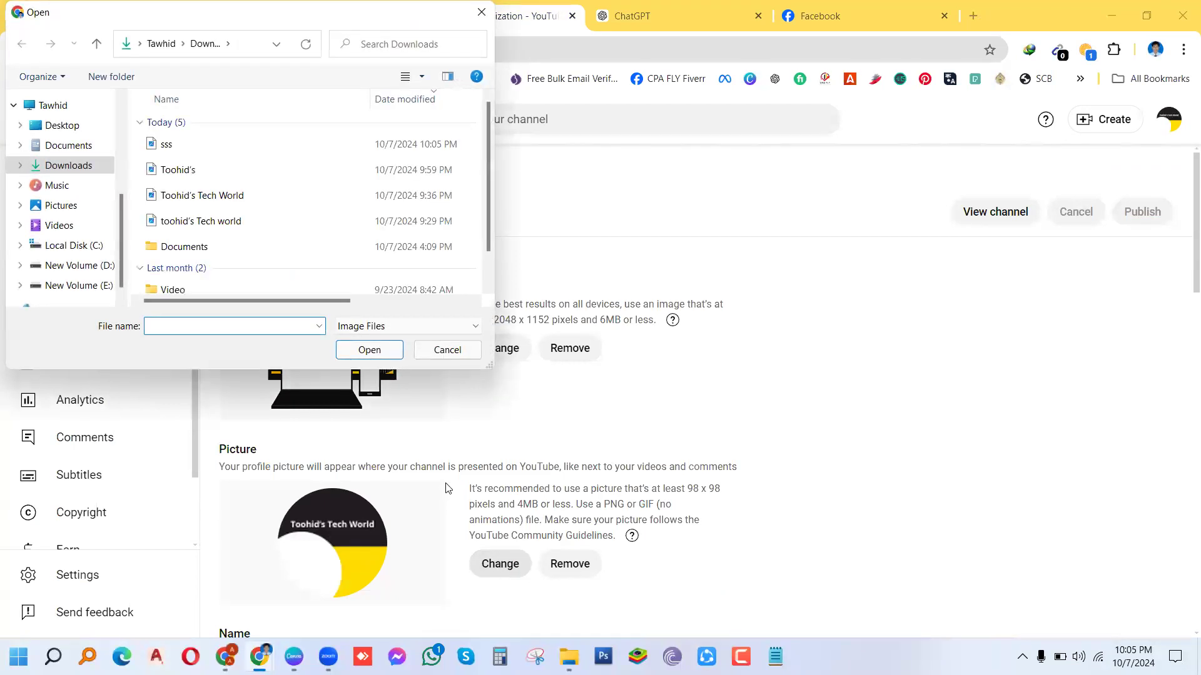
pyautogui.click(176, 148)
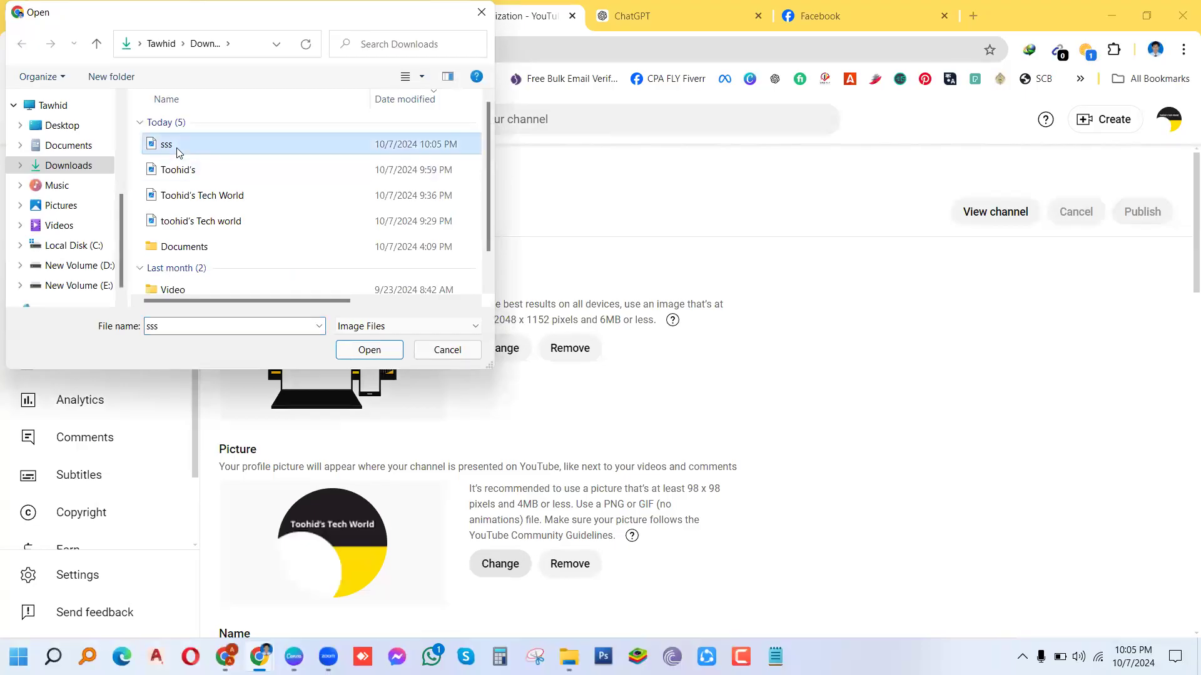
pyautogui.click(359, 351)
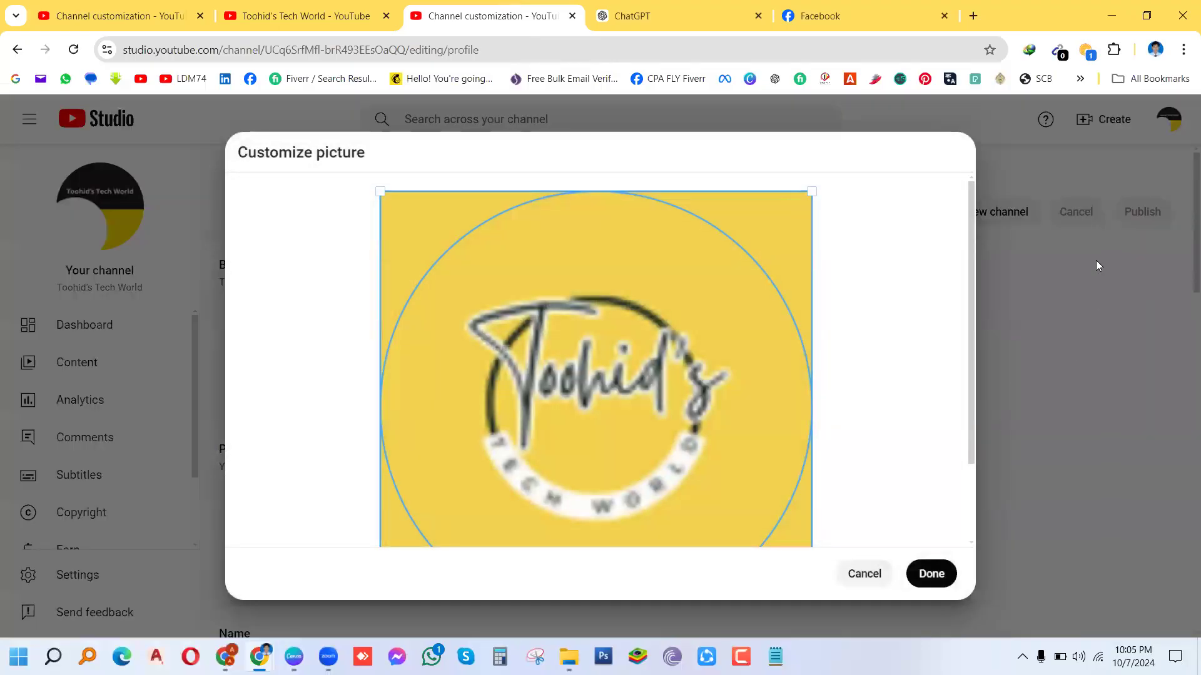
pyautogui.click(925, 571)
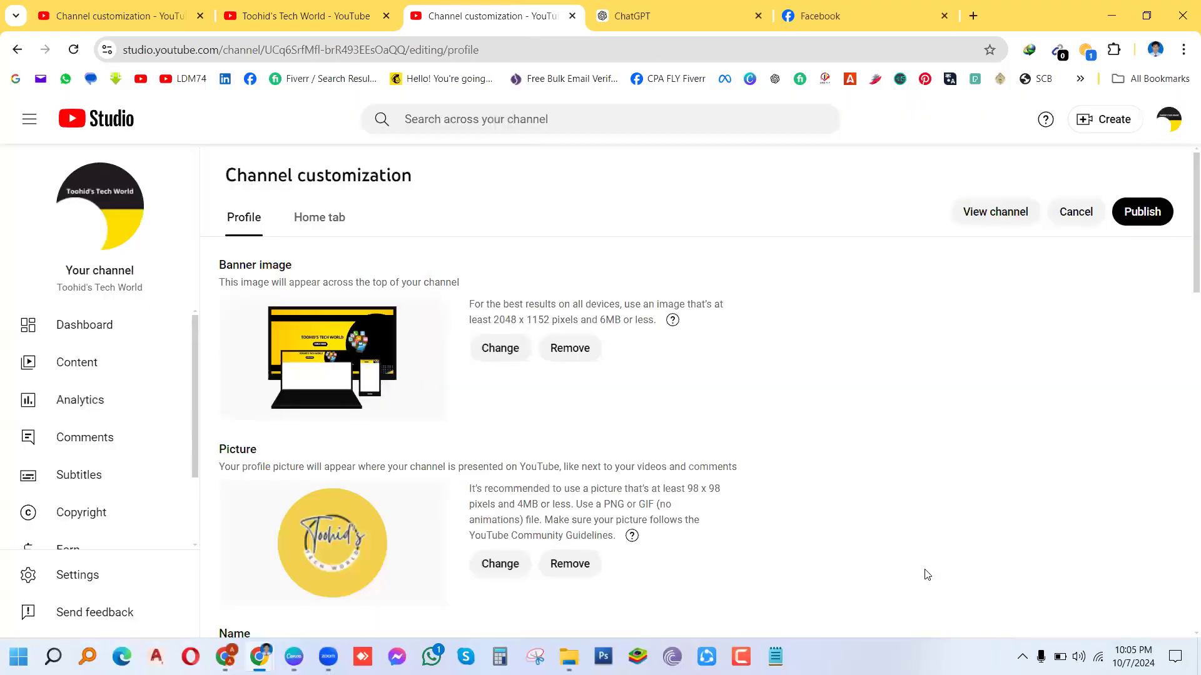
pyautogui.click(1156, 213)
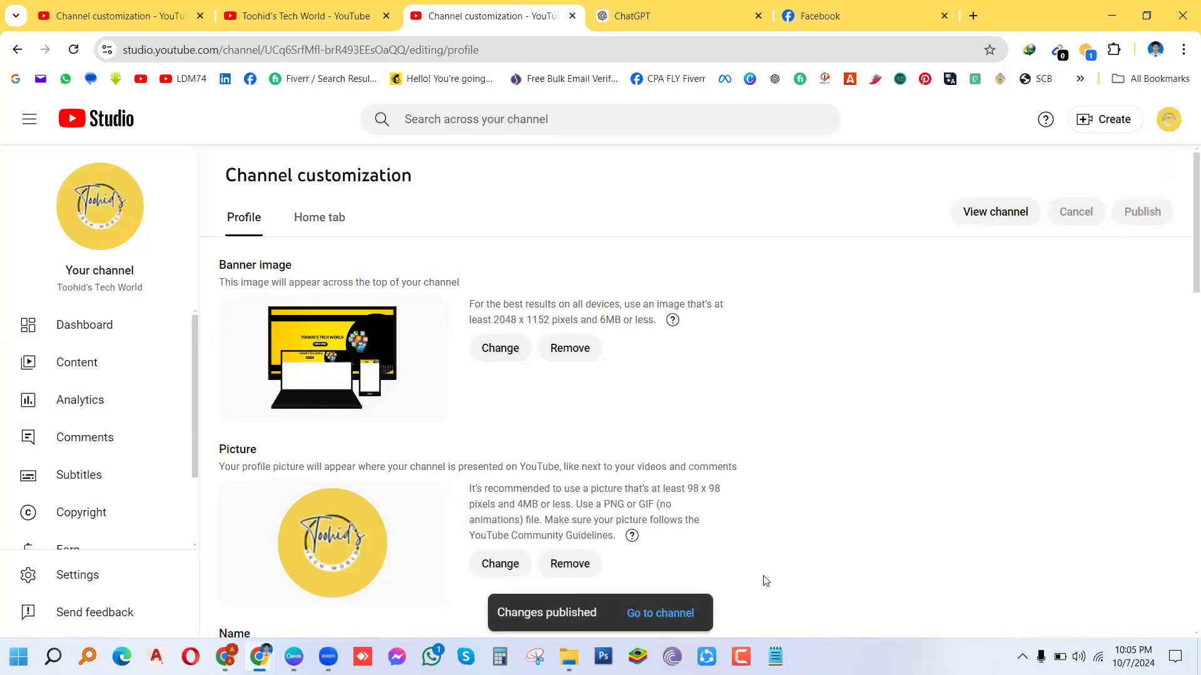
pyautogui.click(634, 614)
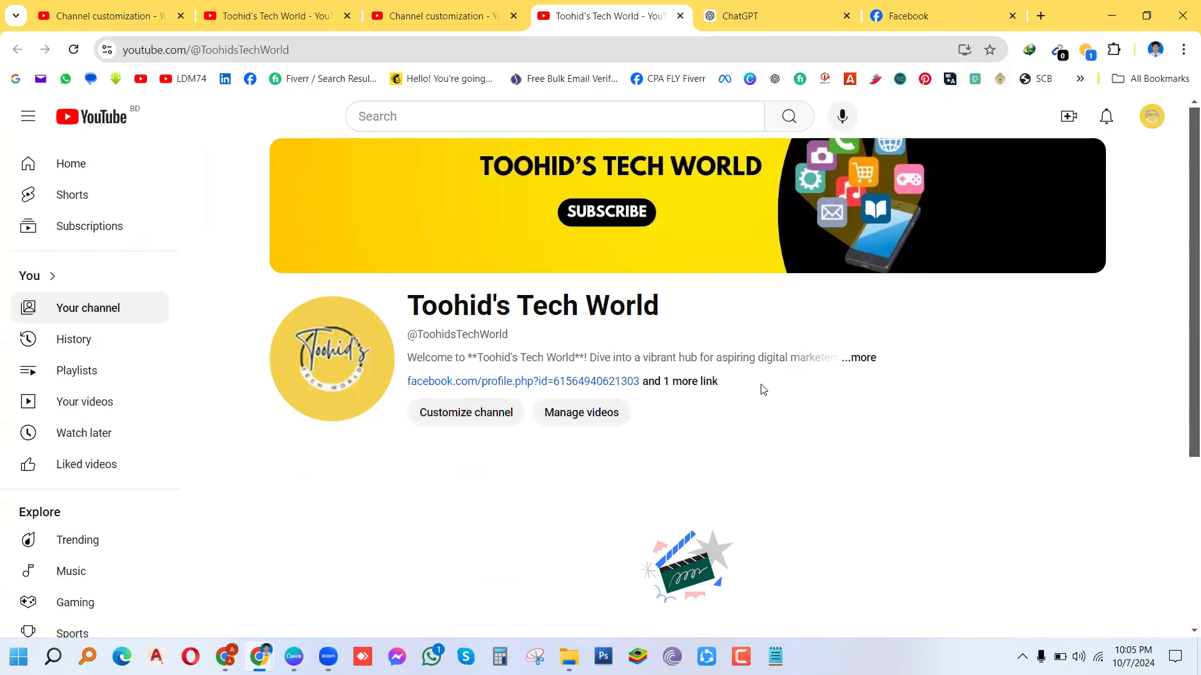
pyautogui.click(861, 364)
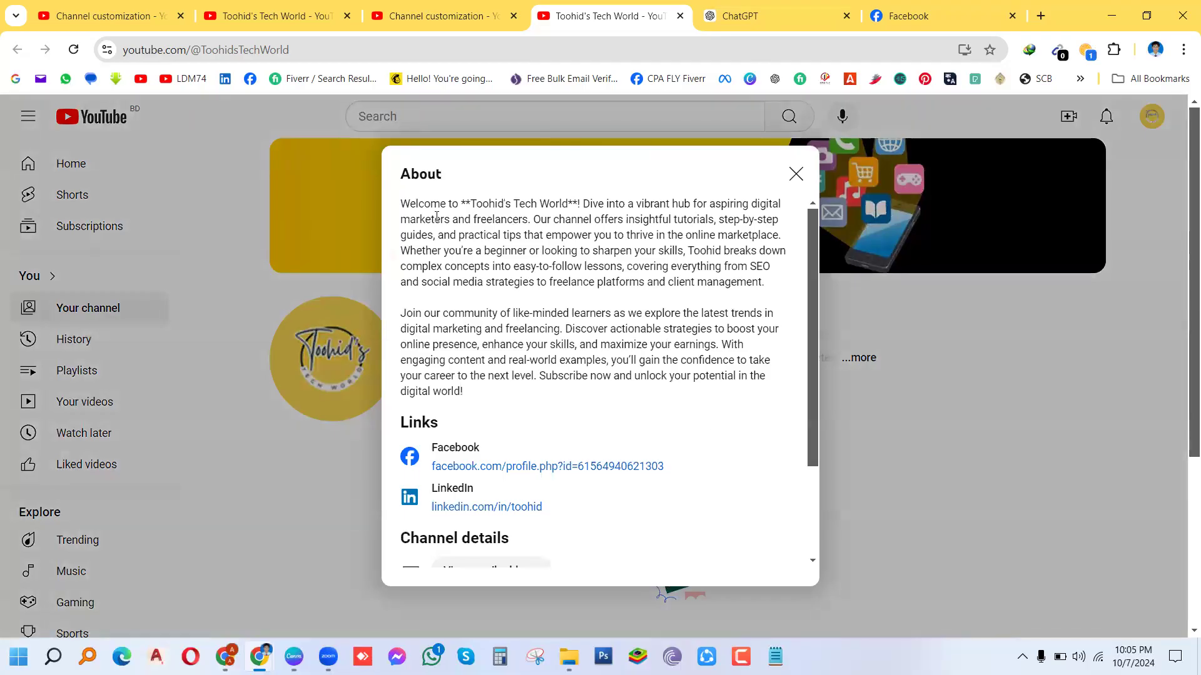
pyautogui.moveTo(409, 201); pyautogui.dragTo(540, 489)
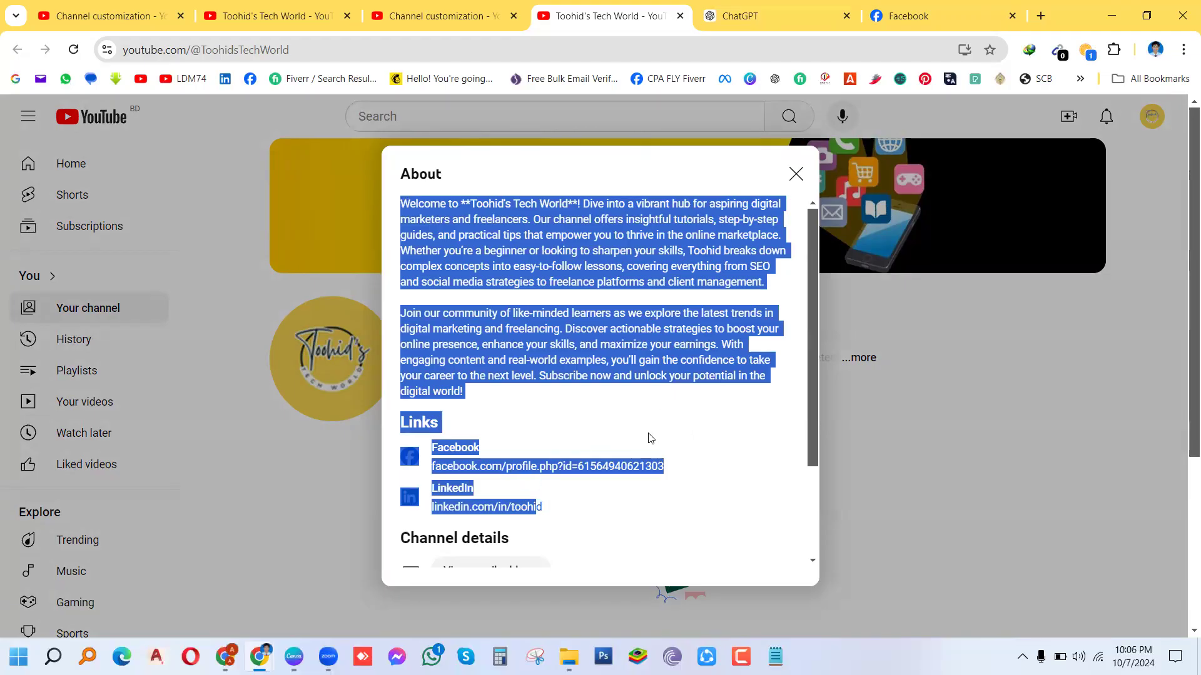
pyautogui.click(700, 430)
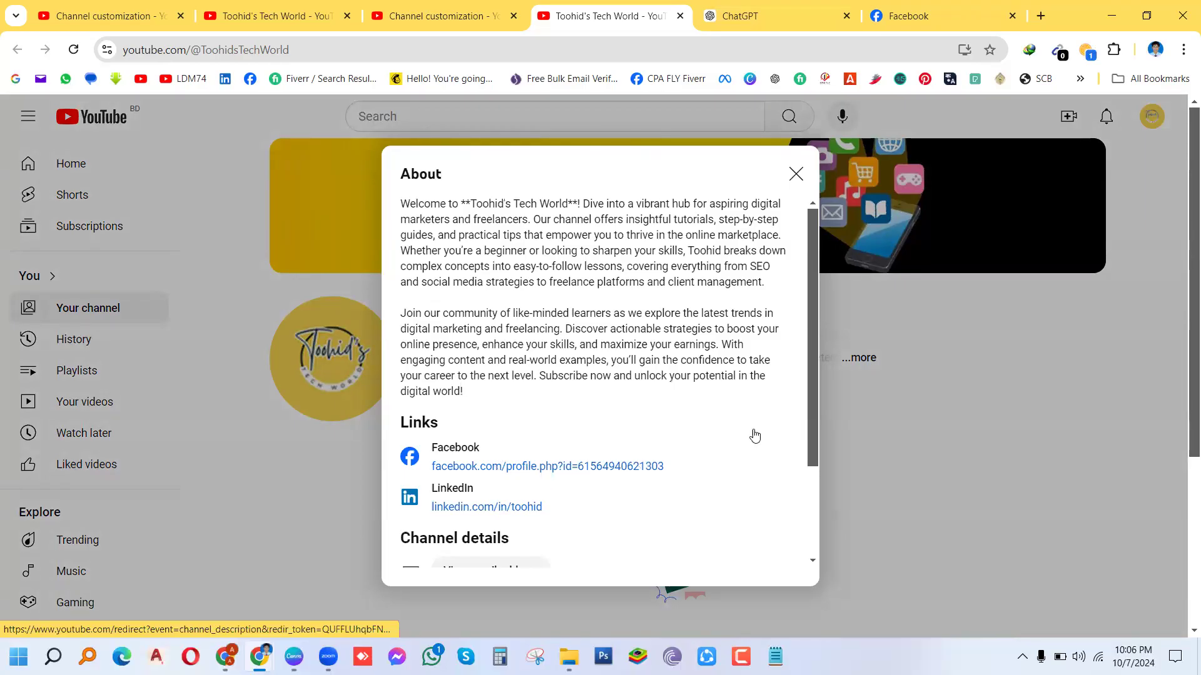
pyautogui.scroll(-1, 814, 444)
pyautogui.moveTo(814, 444); pyautogui.dragTo(814, 540)
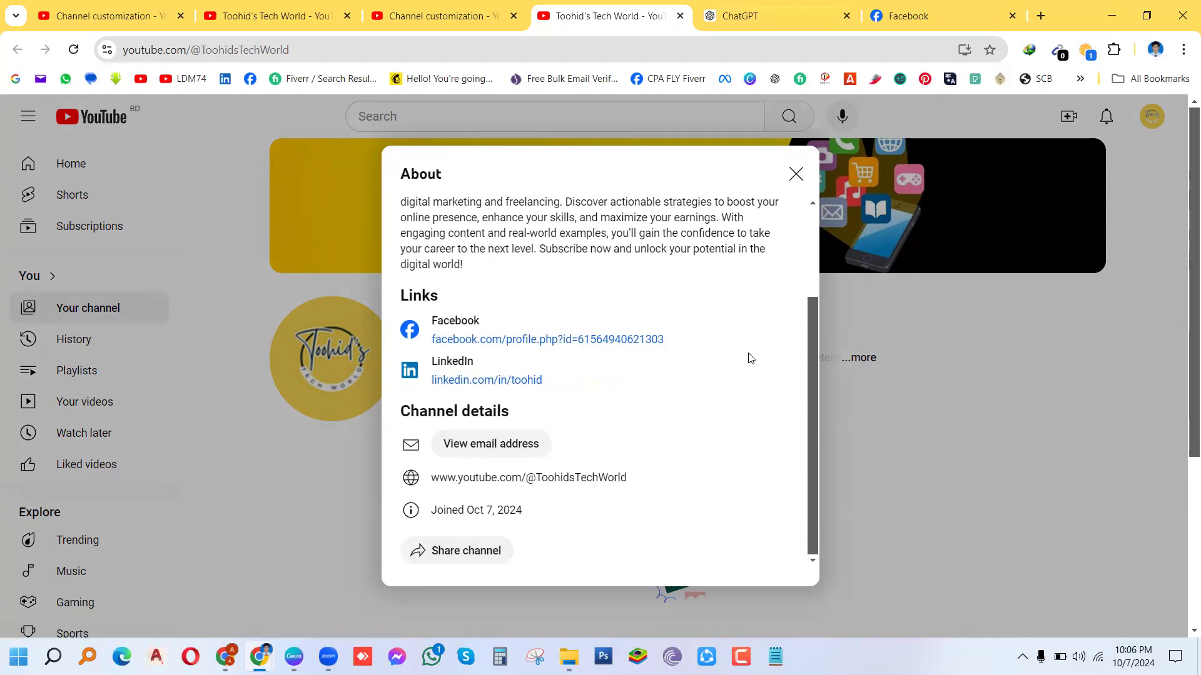
pyautogui.click(795, 174)
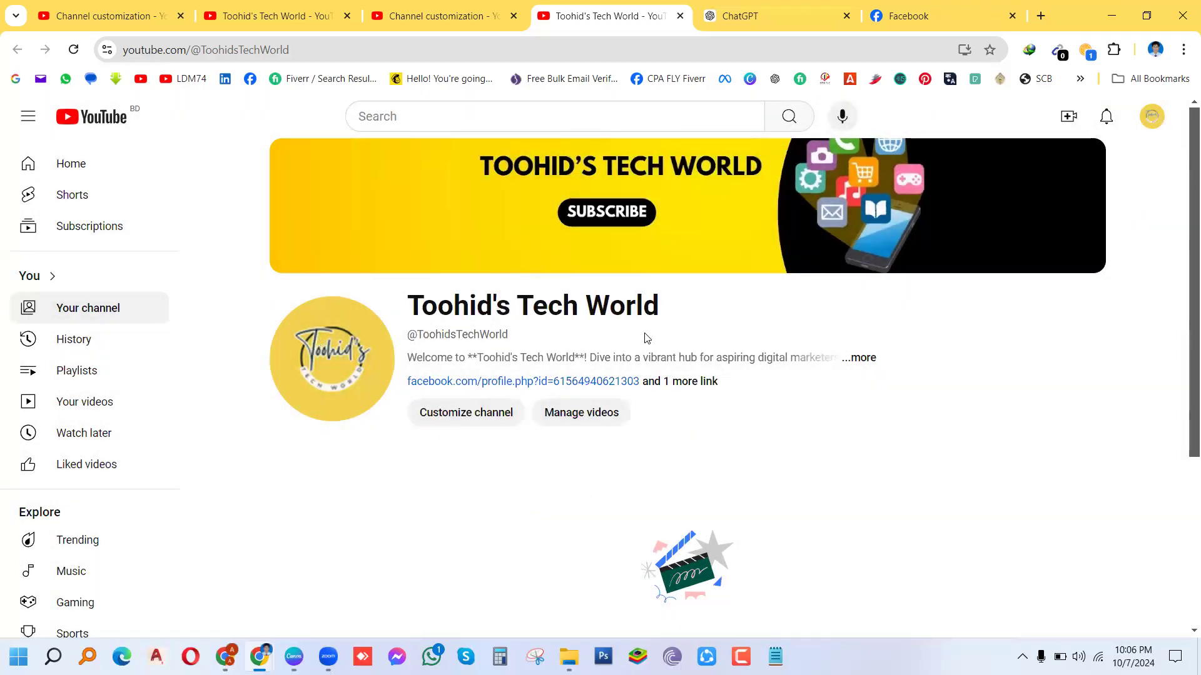
# Step: Open the channel customization settings and close three old duplicate tabs
pyautogui.click(483, 413)
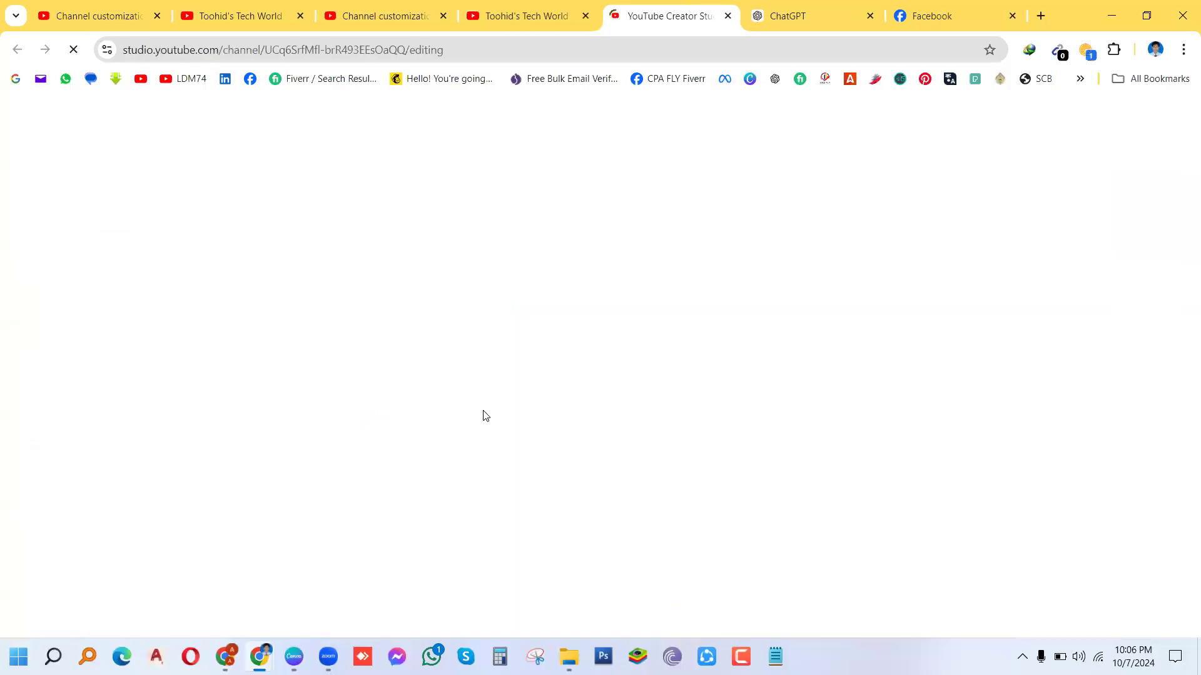
pyautogui.click(156, 20)
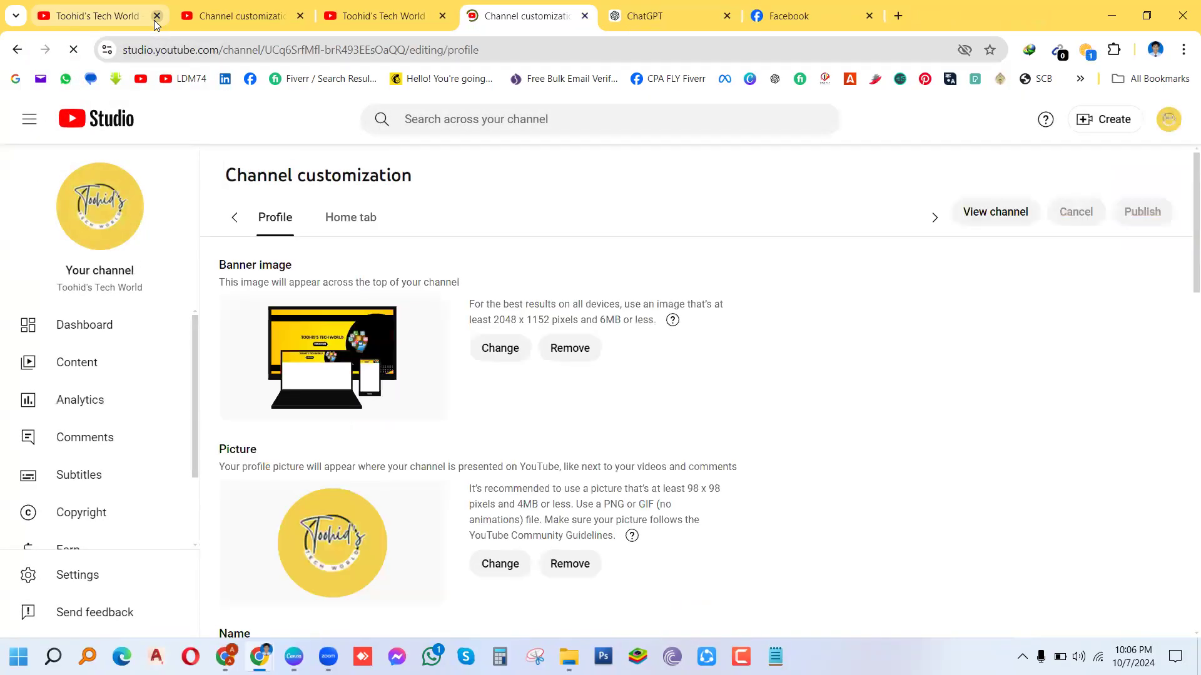
pyautogui.click(157, 16)
pyautogui.click(156, 16)
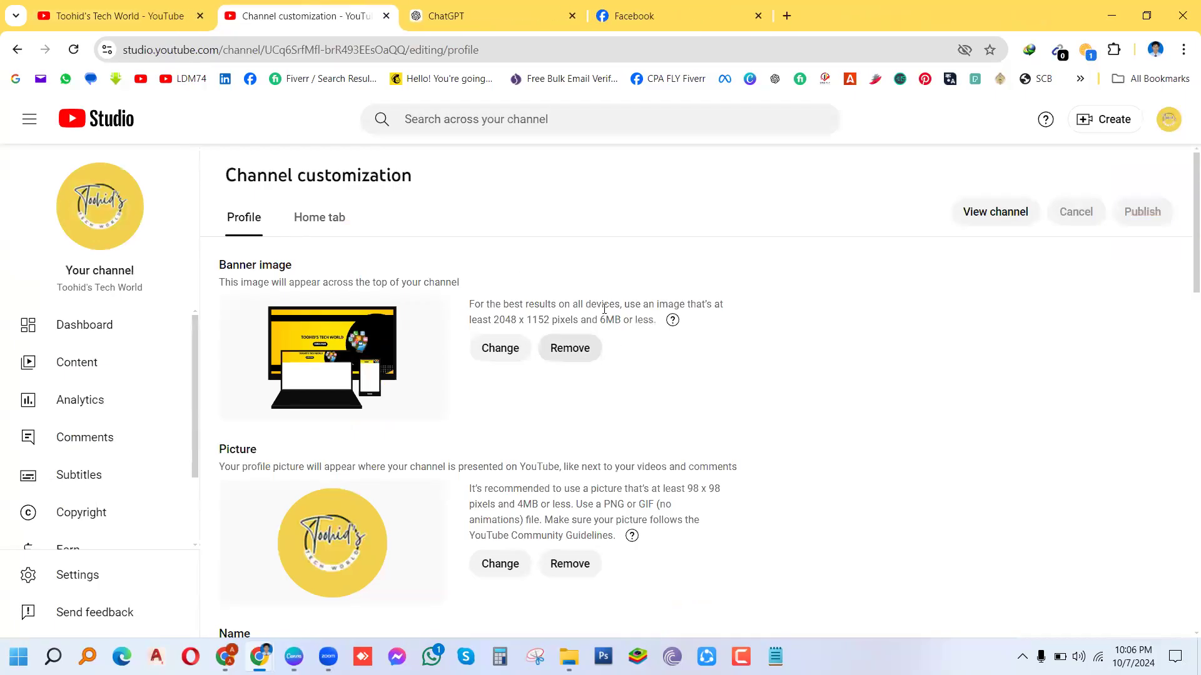
# Step: Review the Home tab layout settings, then the Profile settings
pyautogui.click(329, 223)
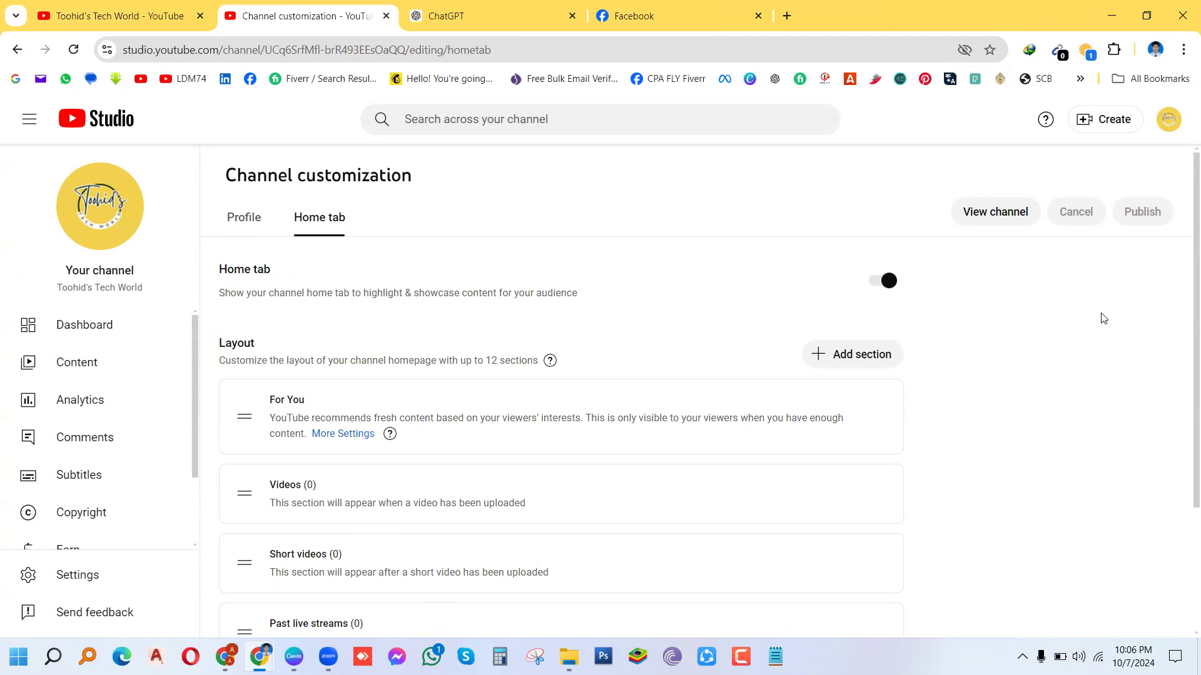
pyautogui.scroll(-3, 1184, 253)
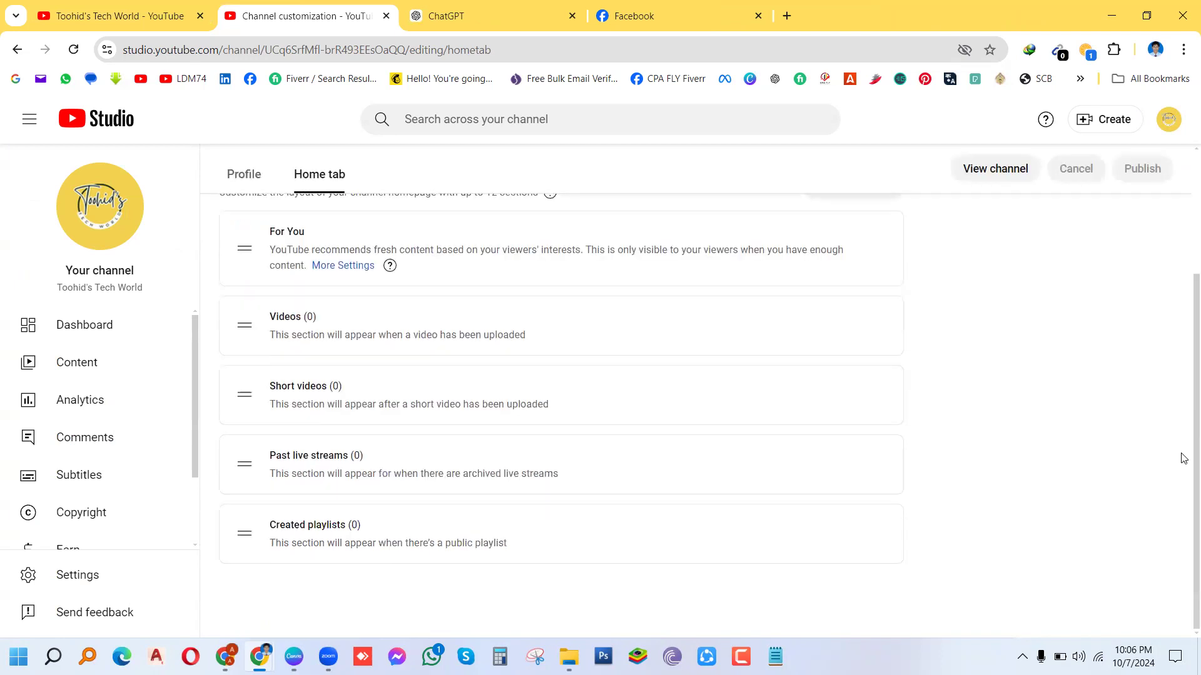
pyautogui.scroll(3, 1182, 369)
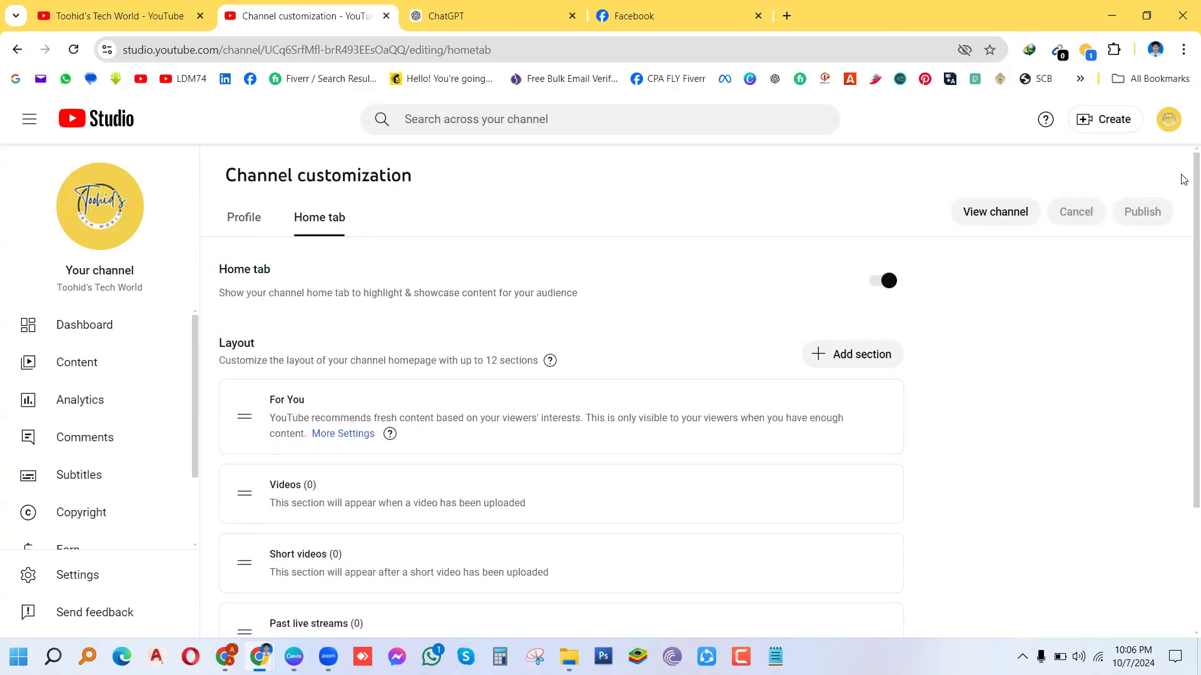
pyautogui.click(242, 224)
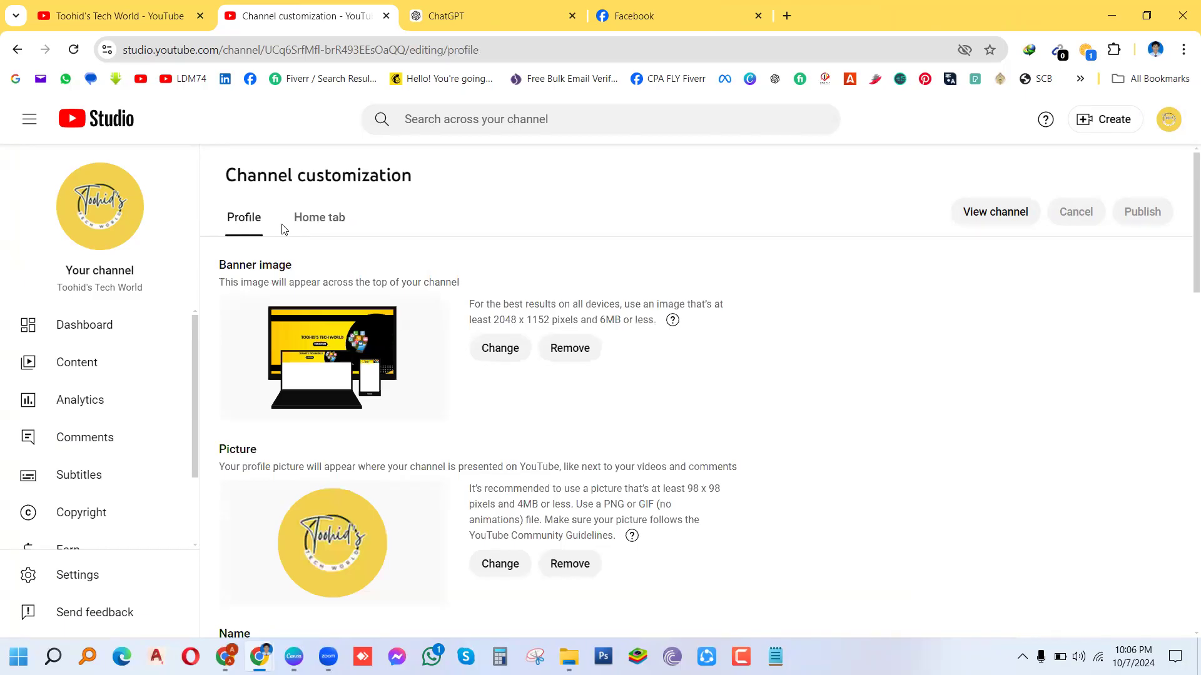
pyautogui.scroll(-15, 1184, 247)
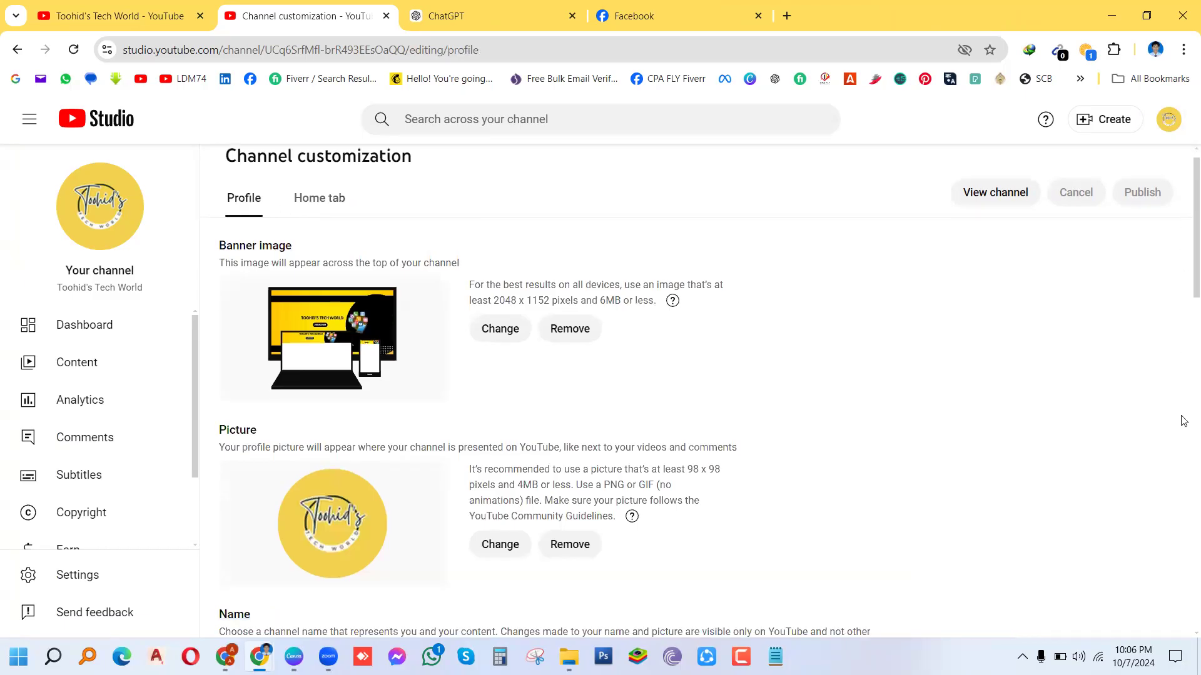
pyautogui.scroll(-4, 1184, 639)
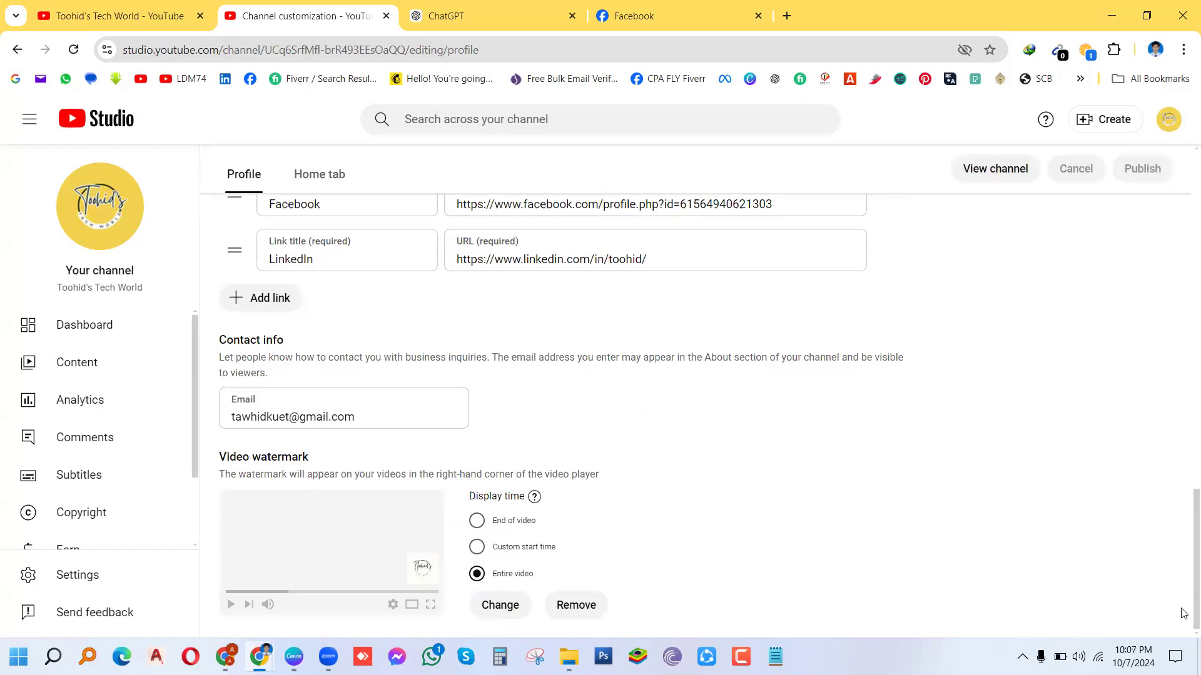
pyautogui.scroll(20, 1184, 613)
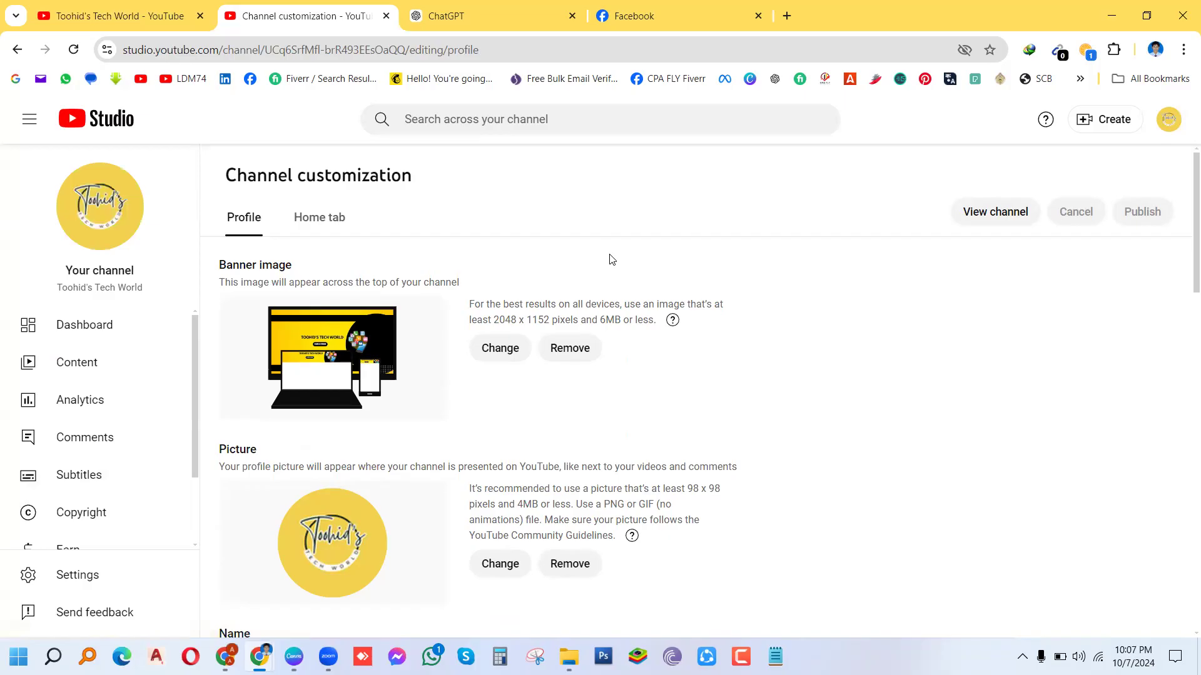
# Step: Switch to the channel page and close the ChatGPT and Facebook tabs
pyautogui.click(135, 25)
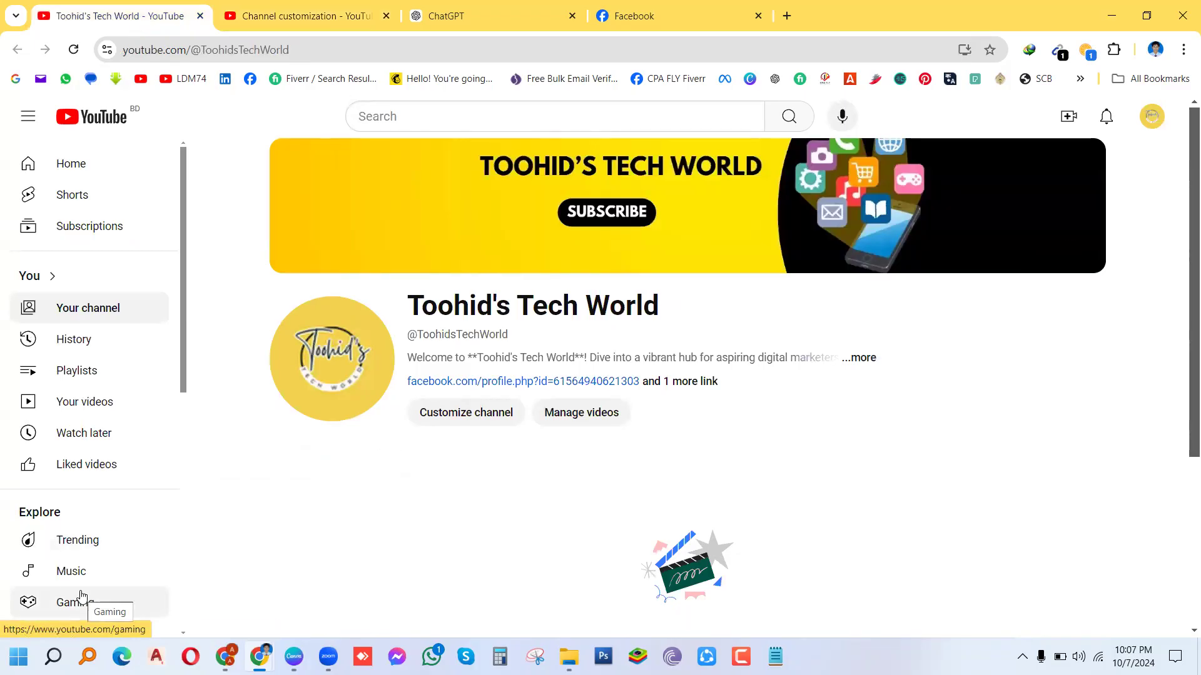
pyautogui.click(571, 16)
pyautogui.click(571, 16)
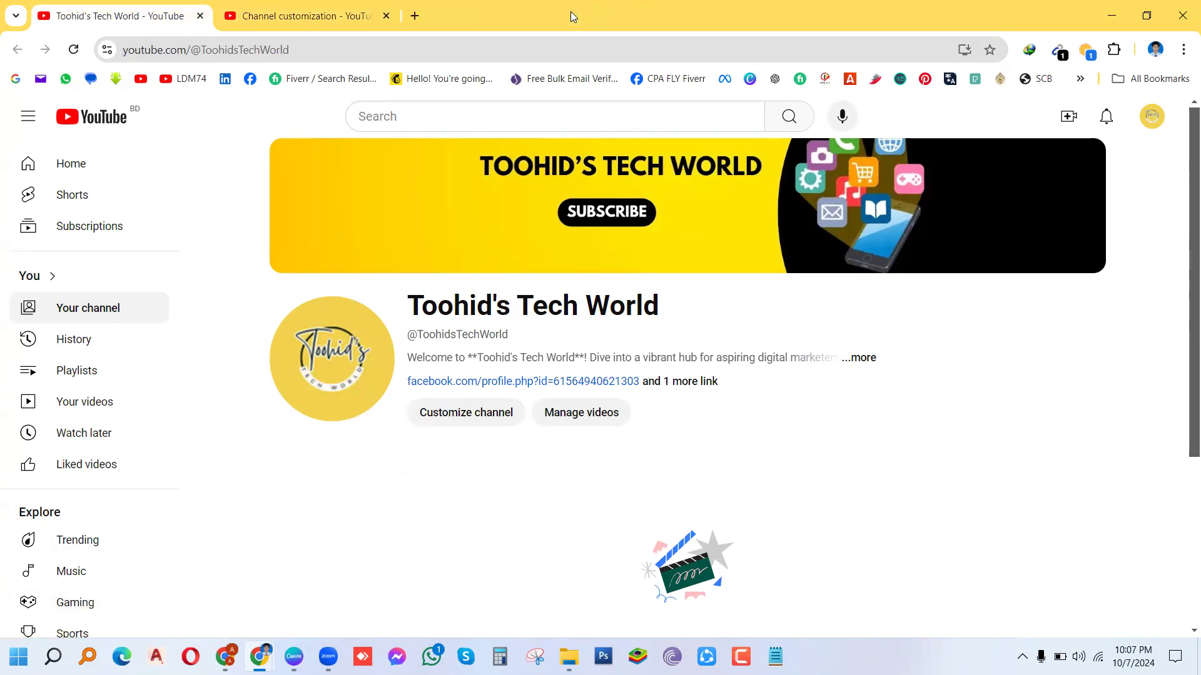